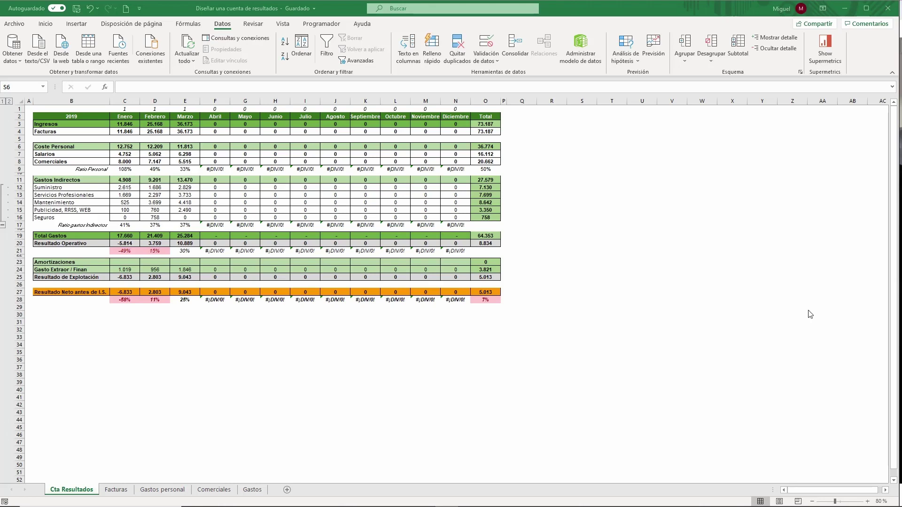
Look through the Facturas, Gastos personal, Comerciales and Gastos sheets and compare them with the Cta Resultados summary.
{"action": "left_click", "coordinate": [115, 489]}
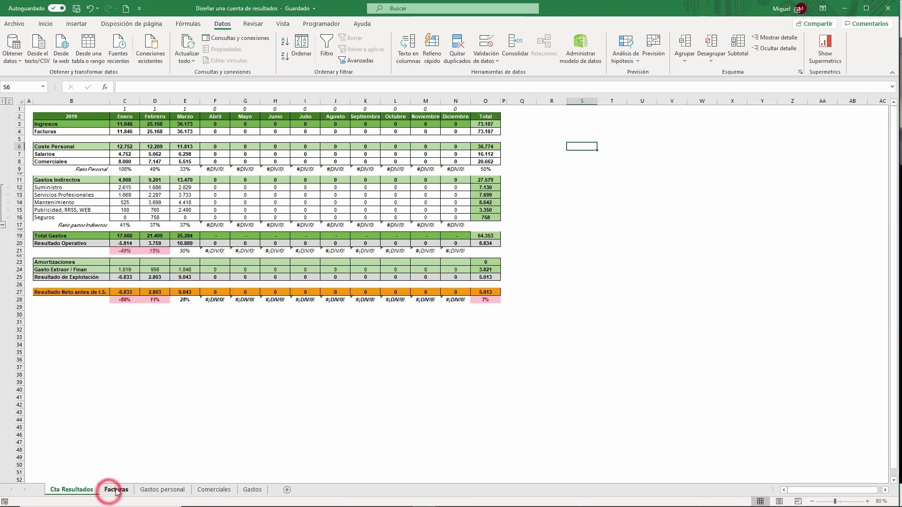
{"action": "left_click", "coordinate": [178, 491]}
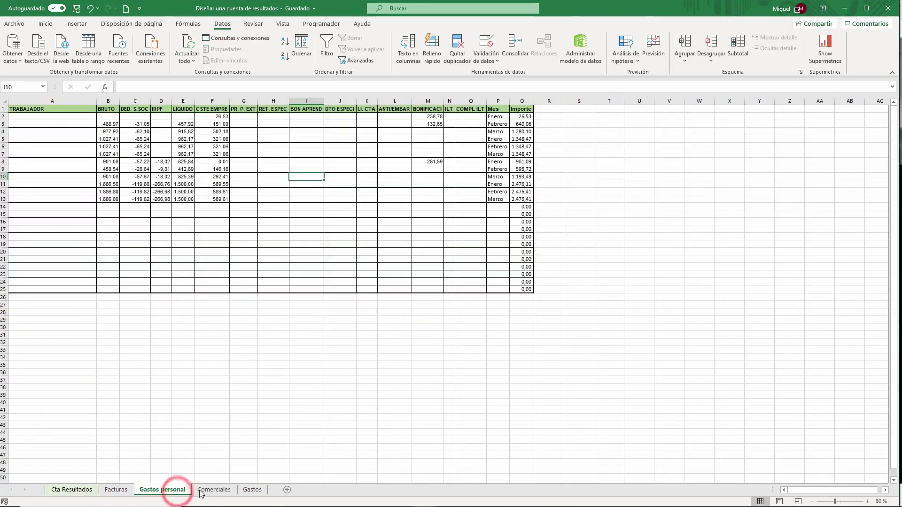
{"action": "left_click", "coordinate": [214, 489]}
{"action": "left_click", "coordinate": [252, 489]}
{"action": "left_click", "coordinate": [73, 490]}
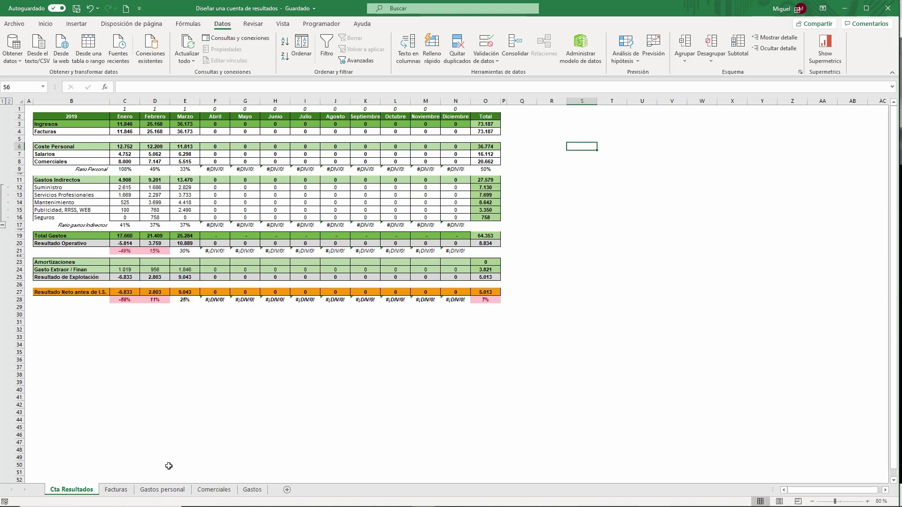
{"action": "left_click", "coordinate": [123, 489]}
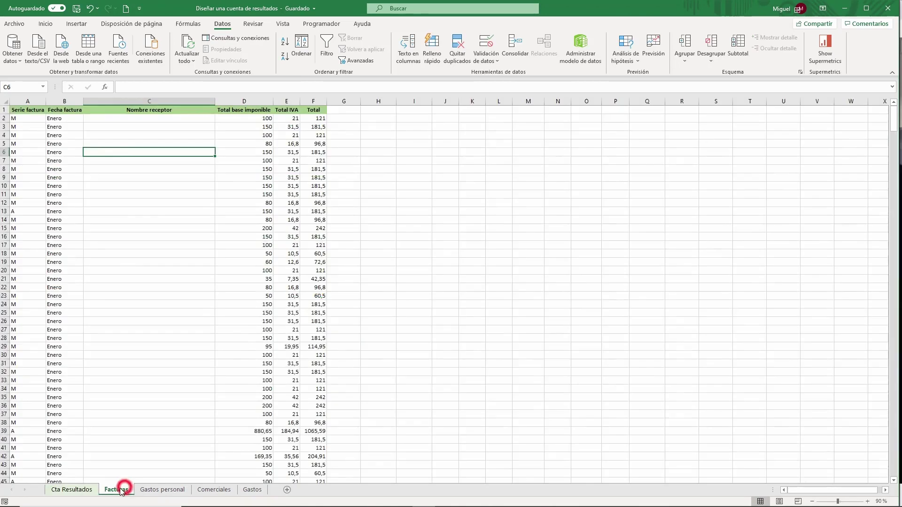
{"action": "left_click", "coordinate": [84, 490]}
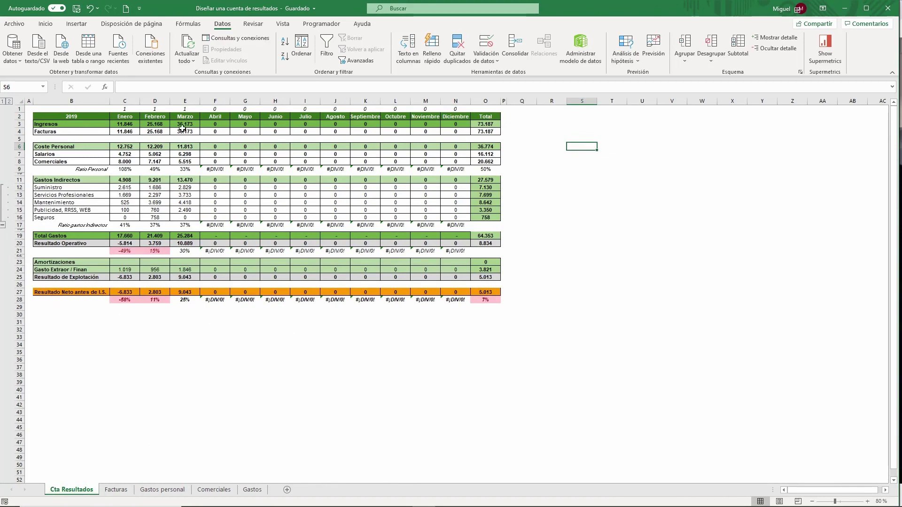
{"action": "left_click", "coordinate": [116, 490]}
{"action": "left_click", "coordinate": [162, 490]}
{"action": "left_click", "coordinate": [214, 489]}
{"action": "left_click", "coordinate": [253, 490]}
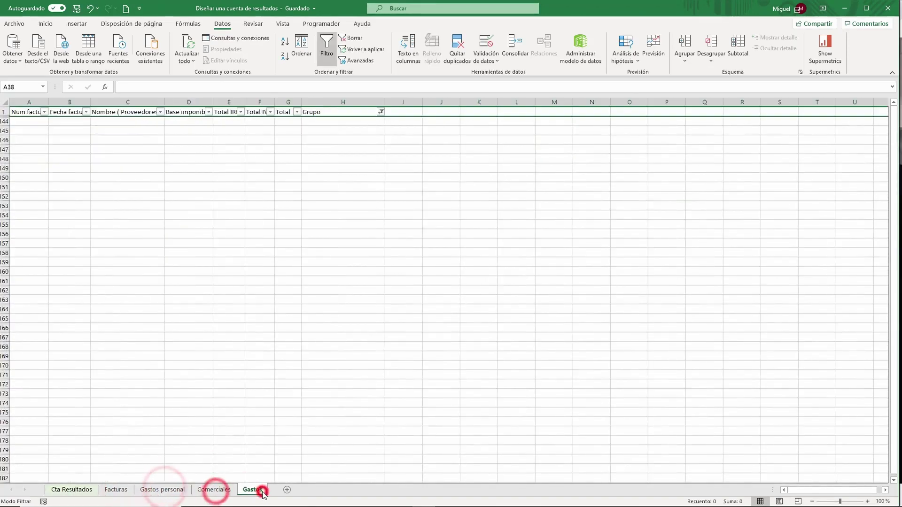
{"action": "left_click", "coordinate": [112, 490]}
{"action": "left_click", "coordinate": [89, 490]}
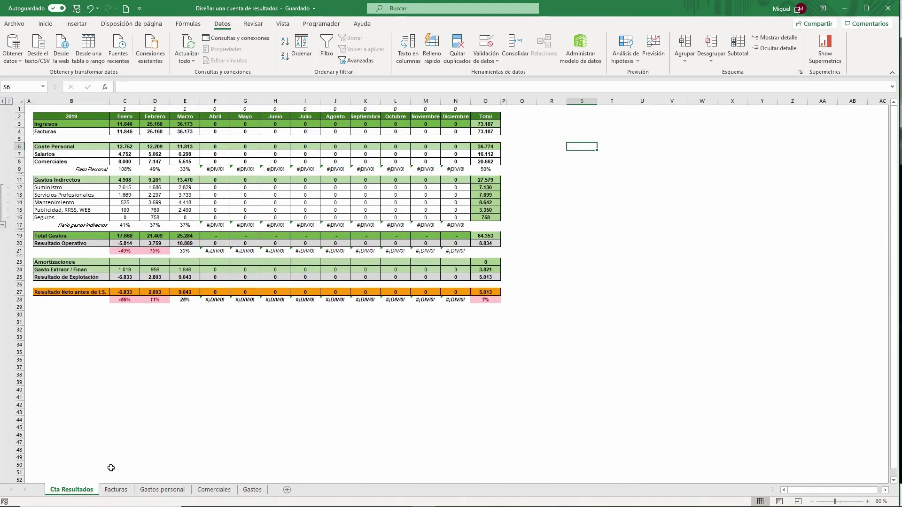
{"action": "left_click", "coordinate": [125, 490]}
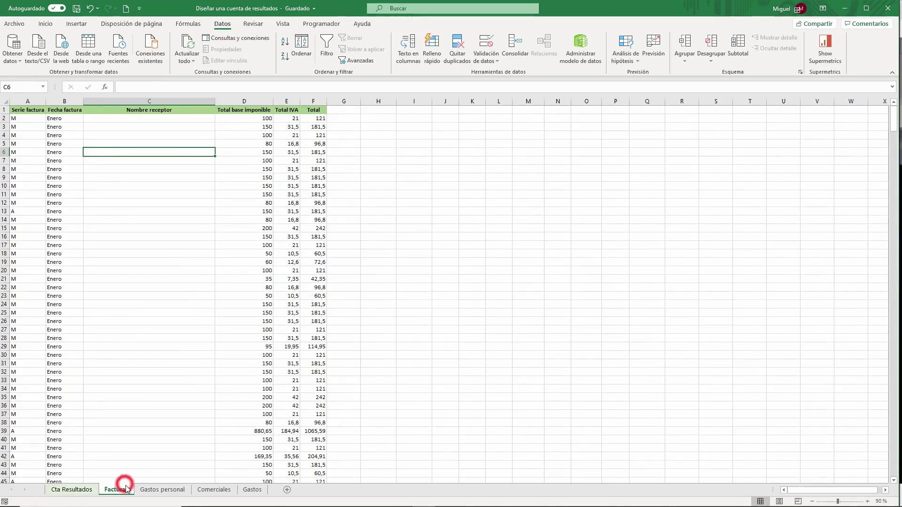
{"action": "left_click", "coordinate": [153, 490]}
{"action": "left_click", "coordinate": [73, 493]}
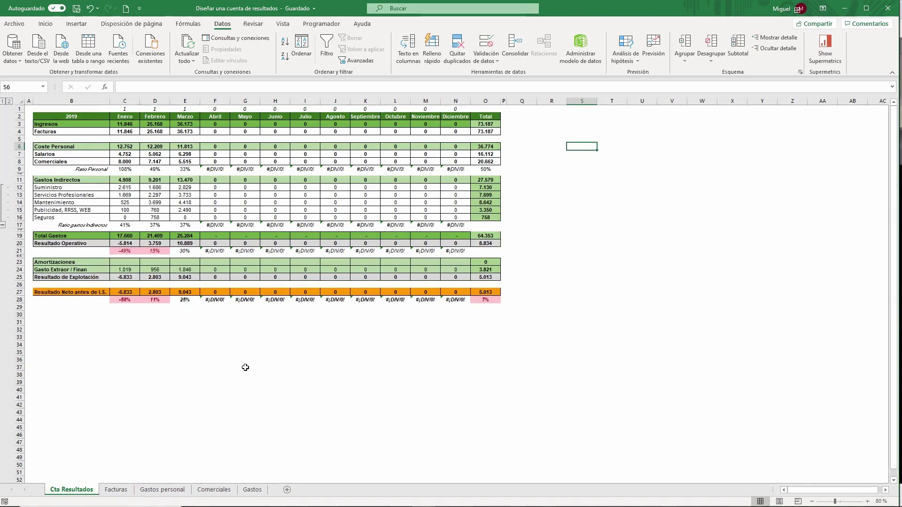
{"action": "left_click", "coordinate": [246, 367]}
Examine the Facturas column headers from Fecha factura to Total, and compare the Fecha factura column with the months in Cta Resultados.
{"action": "left_click", "coordinate": [117, 490]}
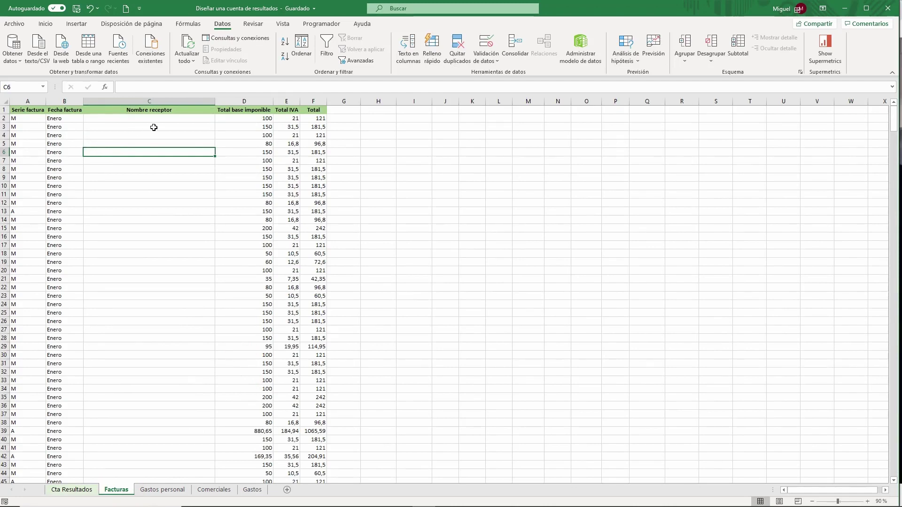
{"action": "left_click", "coordinate": [68, 112]}
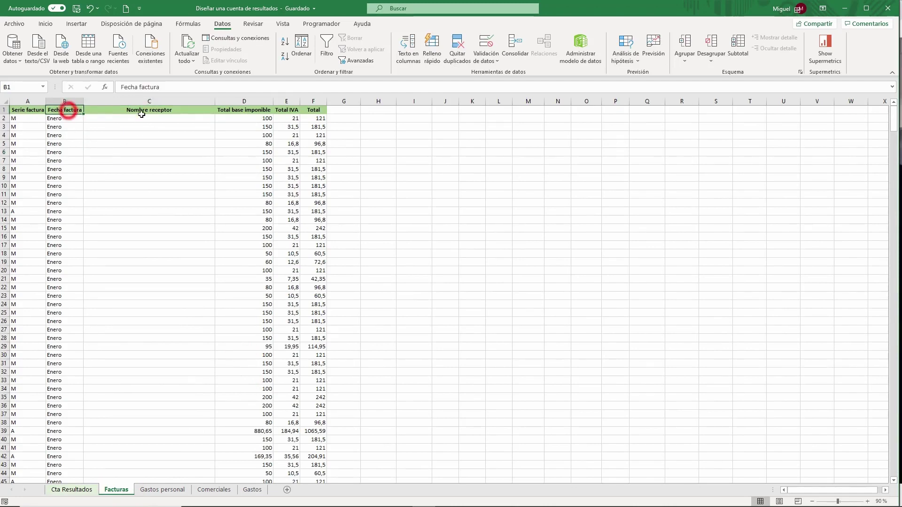
{"action": "left_click", "coordinate": [154, 111]}
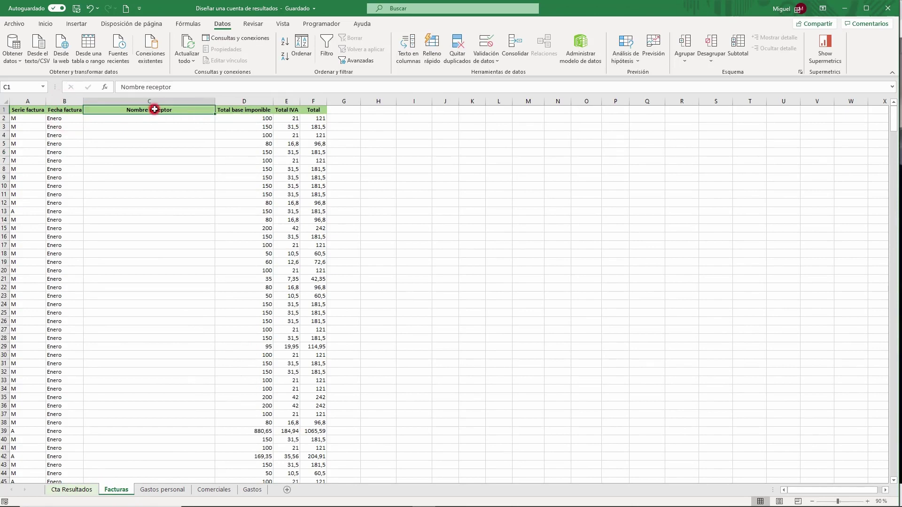
{"action": "left_click", "coordinate": [236, 109]}
{"action": "left_click", "coordinate": [287, 110]}
{"action": "left_click", "coordinate": [313, 111]}
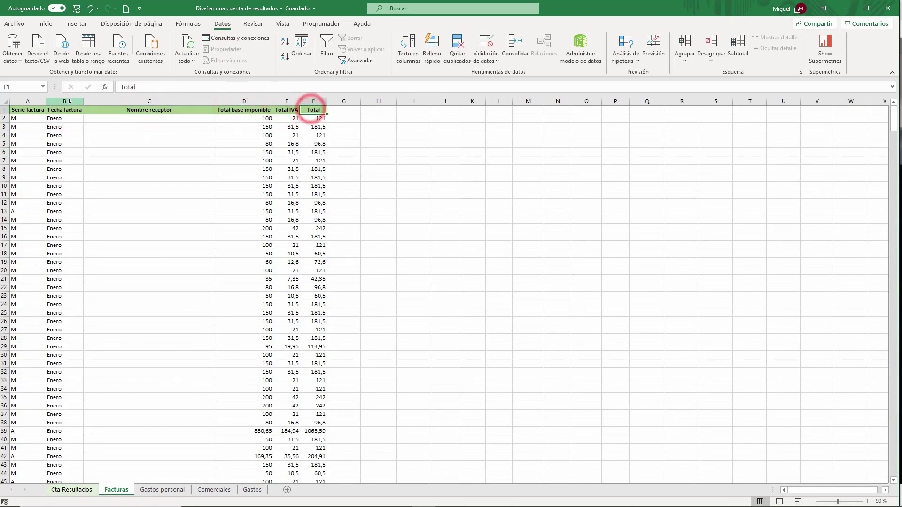
{"action": "left_click", "coordinate": [70, 101]}
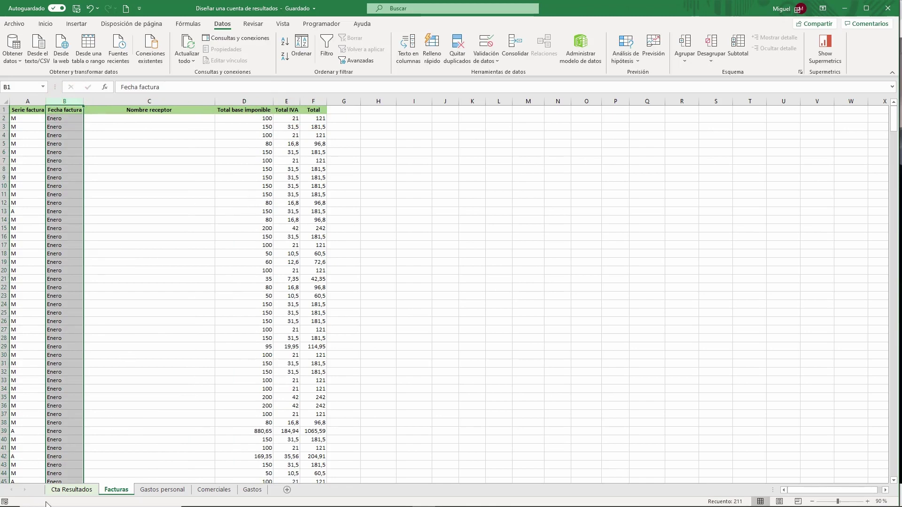
{"action": "left_click", "coordinate": [82, 491]}
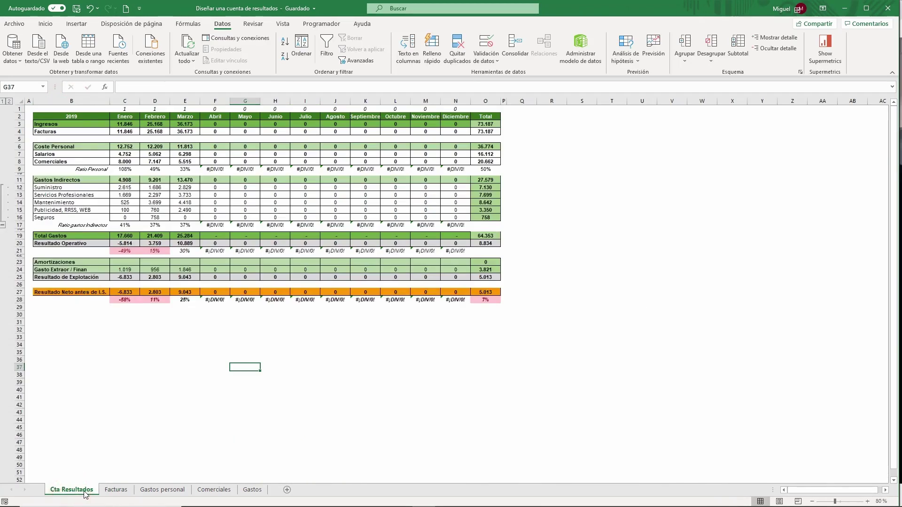
{"action": "left_click", "coordinate": [116, 490]}
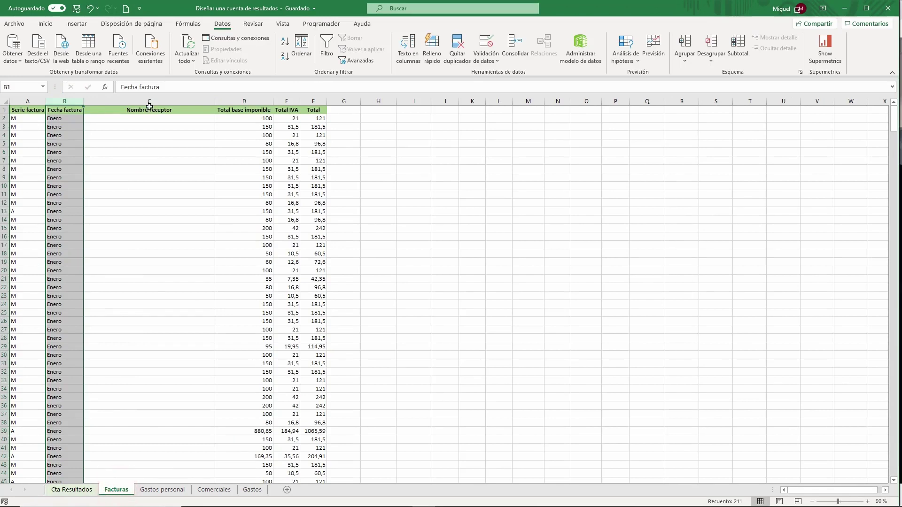
Examine the Importe column and the formula in Q3 on the Gastos personal sheet, and view the Comerciales sheet.
{"action": "left_click", "coordinate": [158, 489]}
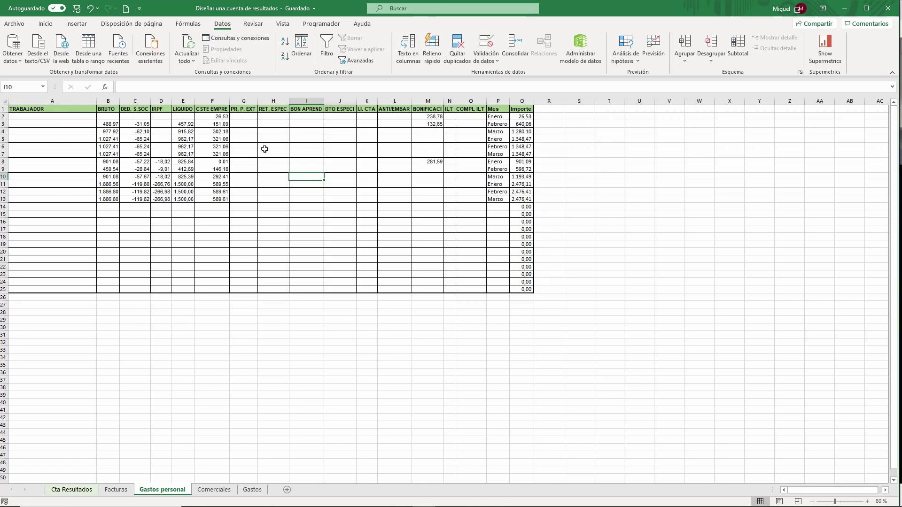
{"action": "left_click", "coordinate": [523, 101]}
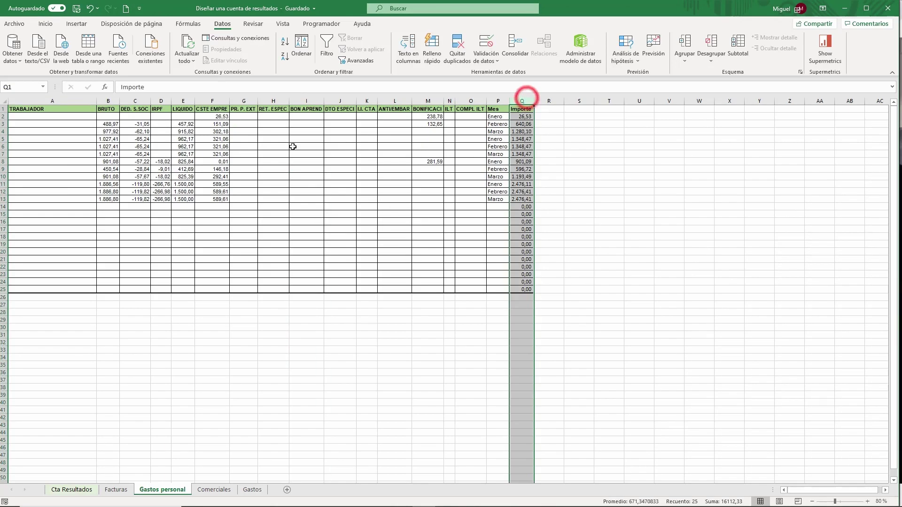
{"action": "left_click", "coordinate": [519, 124]}
{"action": "double_click", "coordinate": [519, 123]}
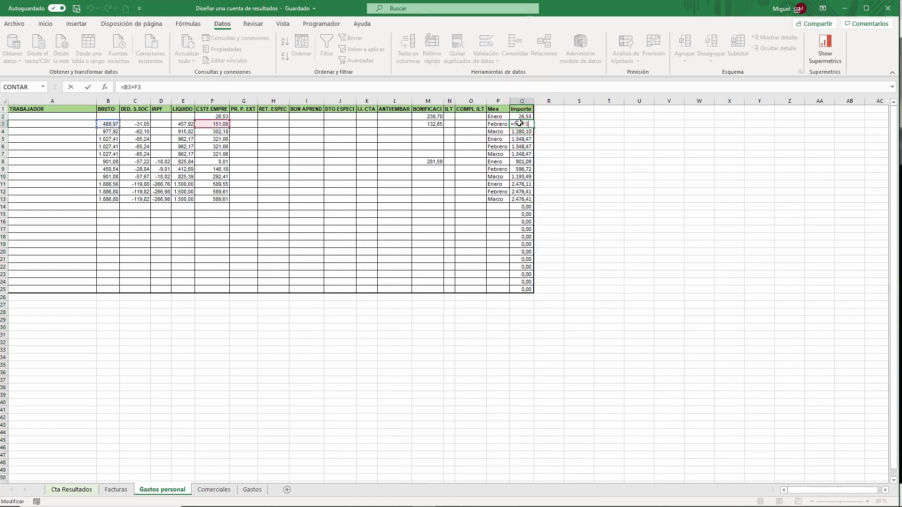
{"action": "key", "text": "Escape"}
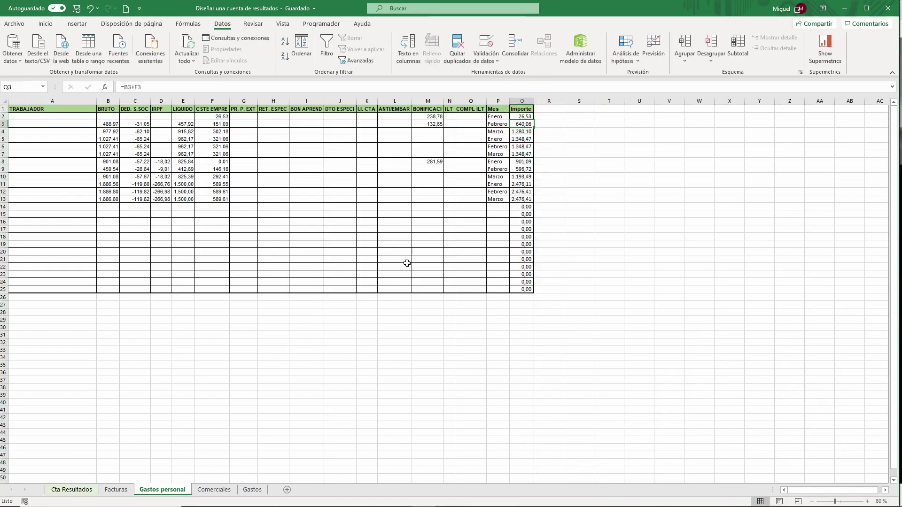
{"action": "left_click", "coordinate": [214, 490]}
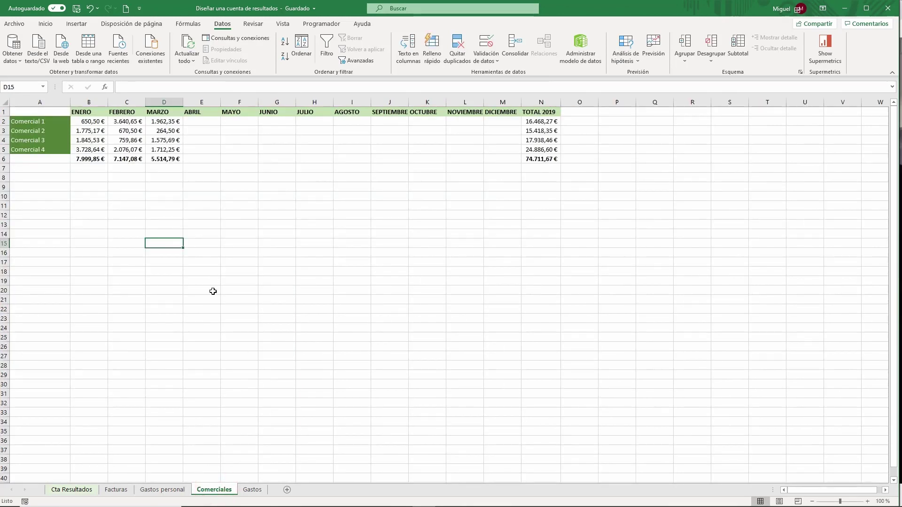
Reset the Grupo filter on the Gastos sheet so that all expense groups are included.
{"action": "left_click", "coordinate": [253, 490]}
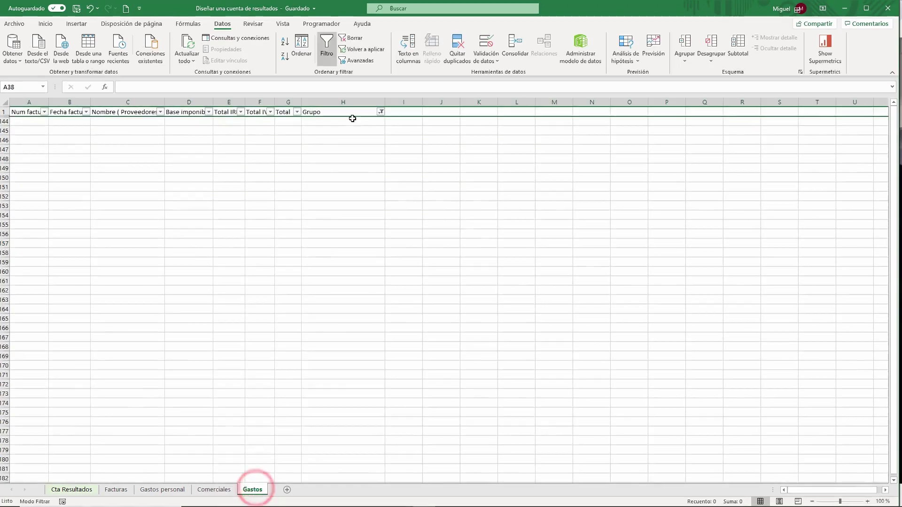
{"action": "left_click", "coordinate": [380, 112]}
{"action": "left_click", "coordinate": [329, 210]}
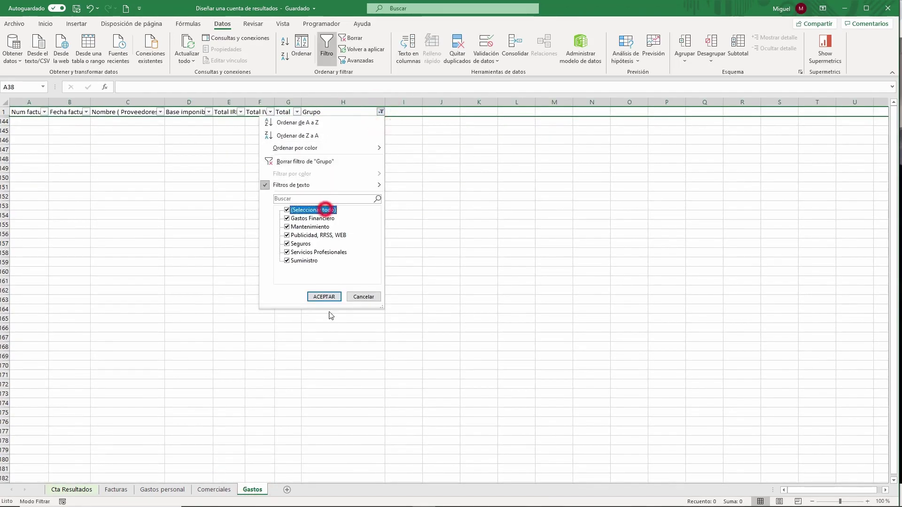
{"action": "left_click", "coordinate": [326, 297]}
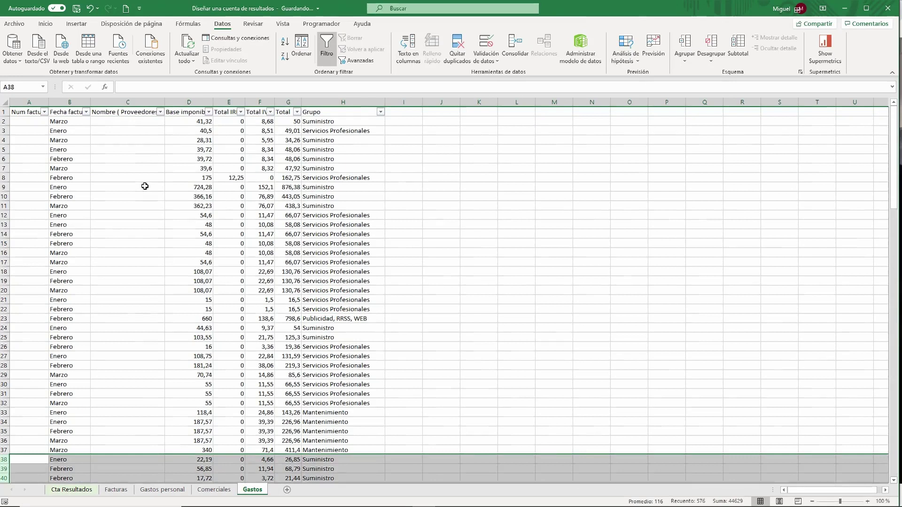
Examine the Fecha factura, Base imponible, Total and Grupo columns on the Gastos sheet.
{"action": "left_click", "coordinate": [159, 192]}
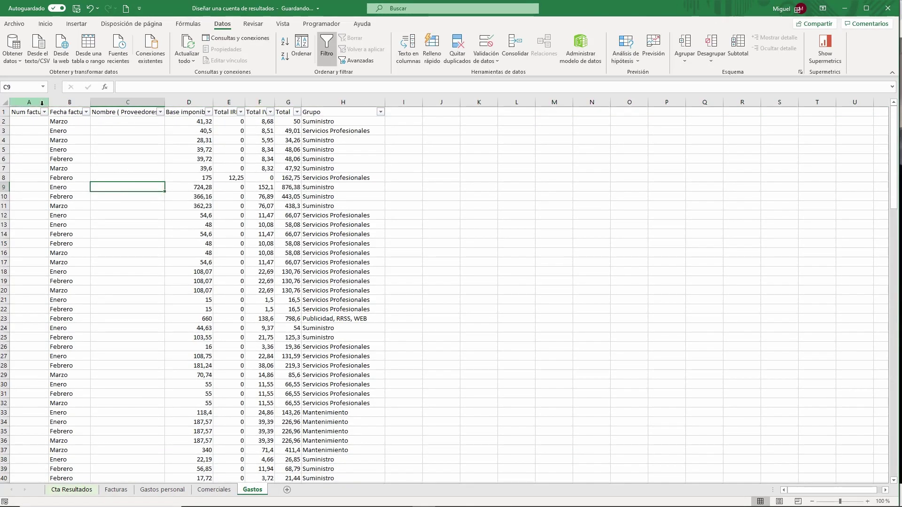
{"action": "left_click", "coordinate": [62, 100]}
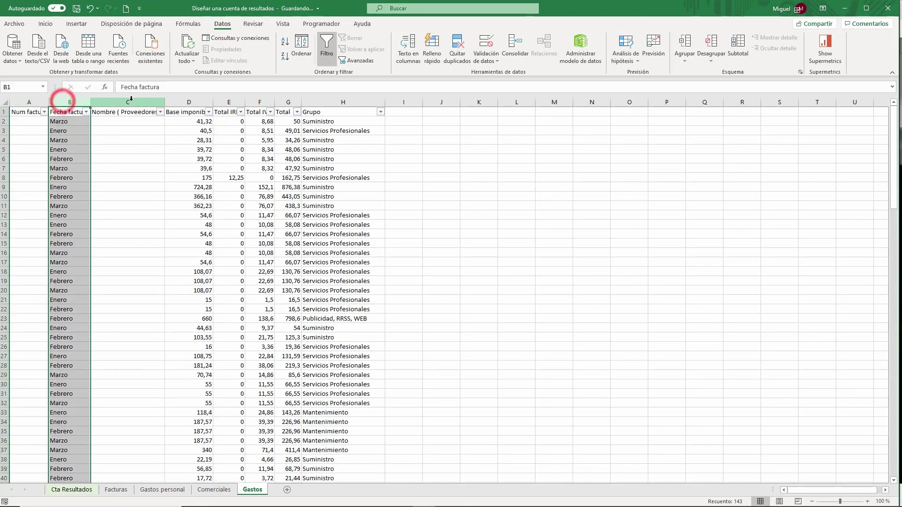
{"action": "left_click", "coordinate": [200, 102]}
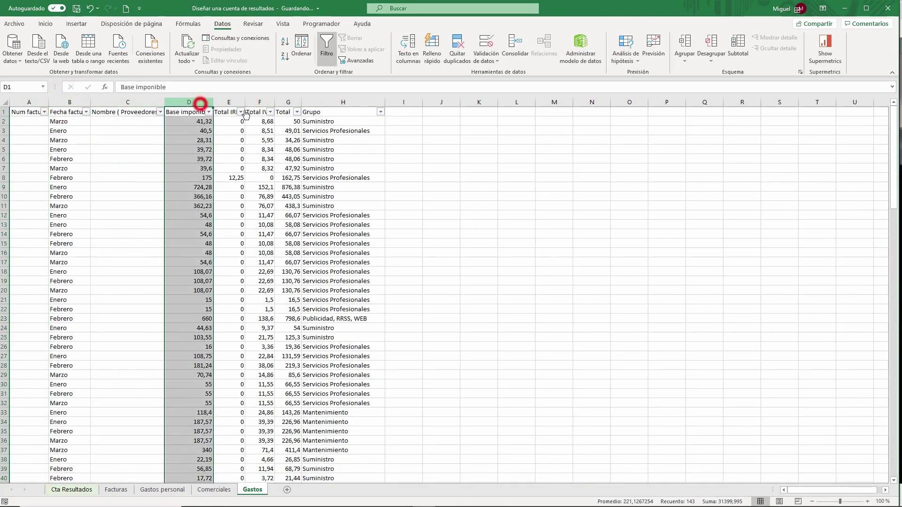
{"action": "left_click", "coordinate": [291, 103]}
{"action": "left_click", "coordinate": [366, 167]}
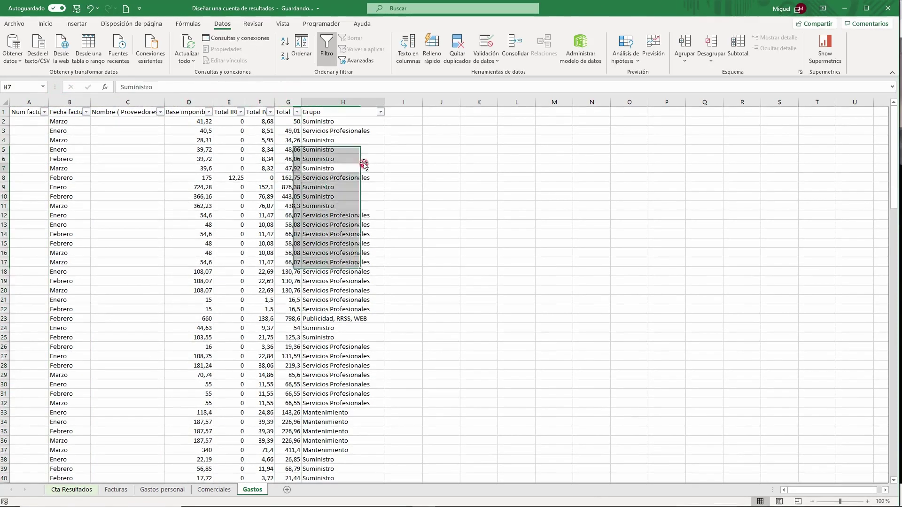
{"action": "left_click", "coordinate": [367, 130]}
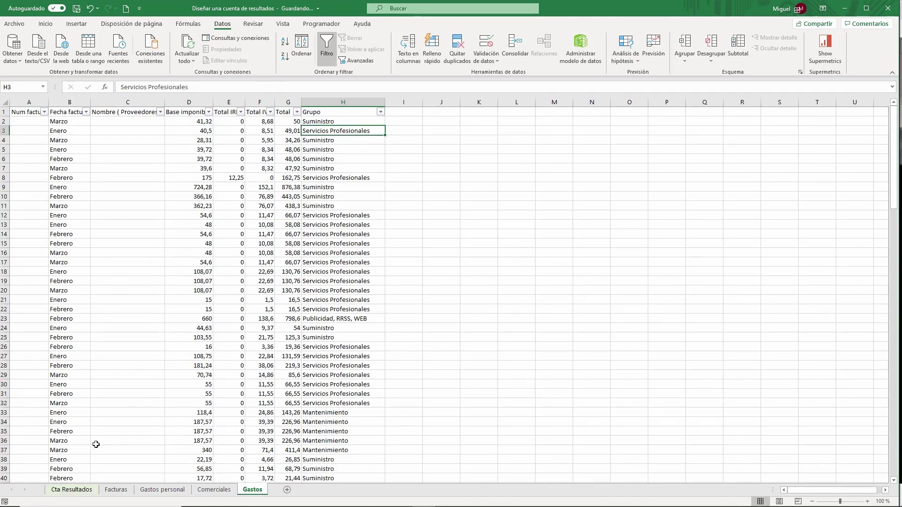
Find the end of the invoice data on the Facturas sheet and select the empty range A212:F231 below it.
{"action": "left_click", "coordinate": [86, 489]}
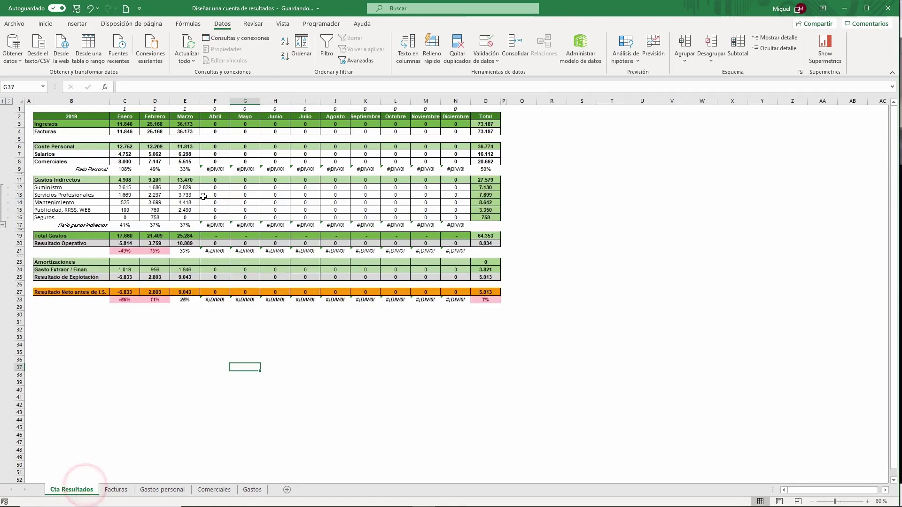
{"action": "left_click", "coordinate": [127, 490]}
{"action": "left_click", "coordinate": [297, 262]}
{"action": "key", "text": "ctrl+Down"}
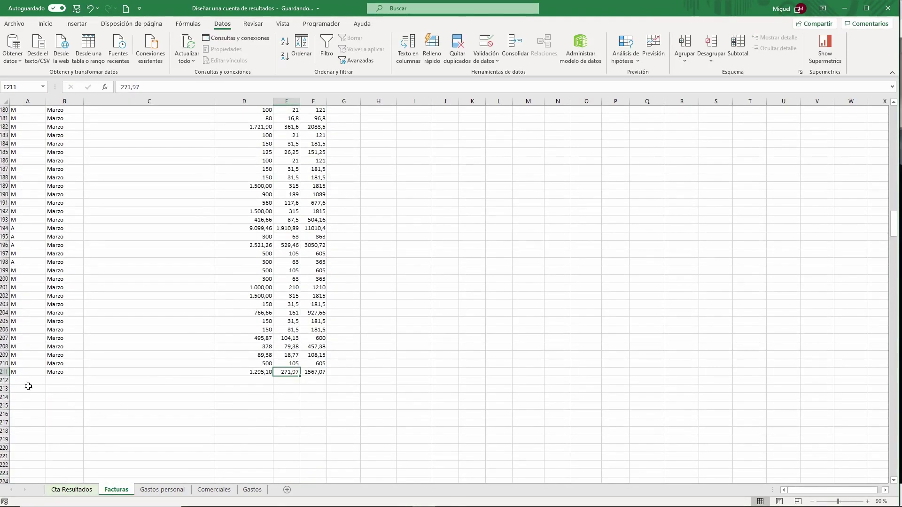
{"action": "scroll", "coordinate": [55, 282], "scroll_direction": "down", "scroll_amount": 4}
{"action": "left_click_drag", "start_coordinate": [26, 279], "coordinate": [288, 416]}
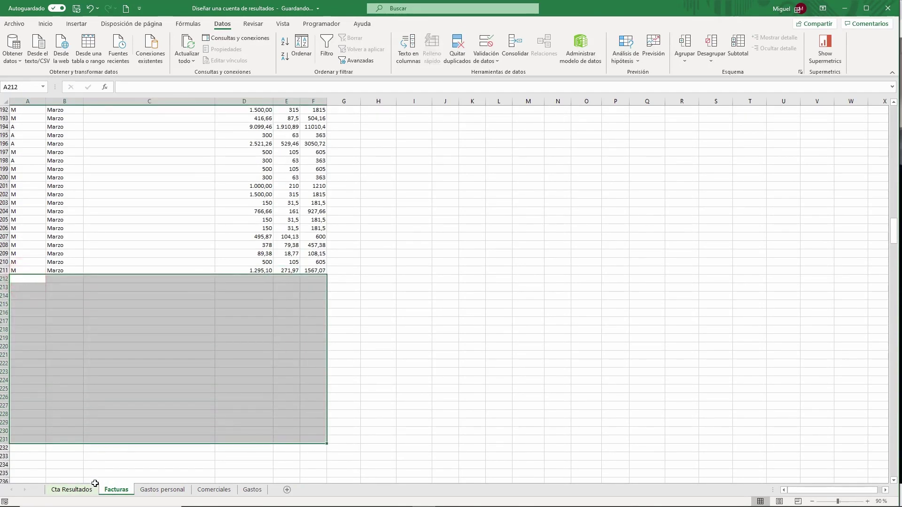
Review the Cta Resultados structure by selecting the income rows 3 to 4 and the personnel and indirect cost rows 6 to 16.
{"action": "left_click", "coordinate": [87, 490]}
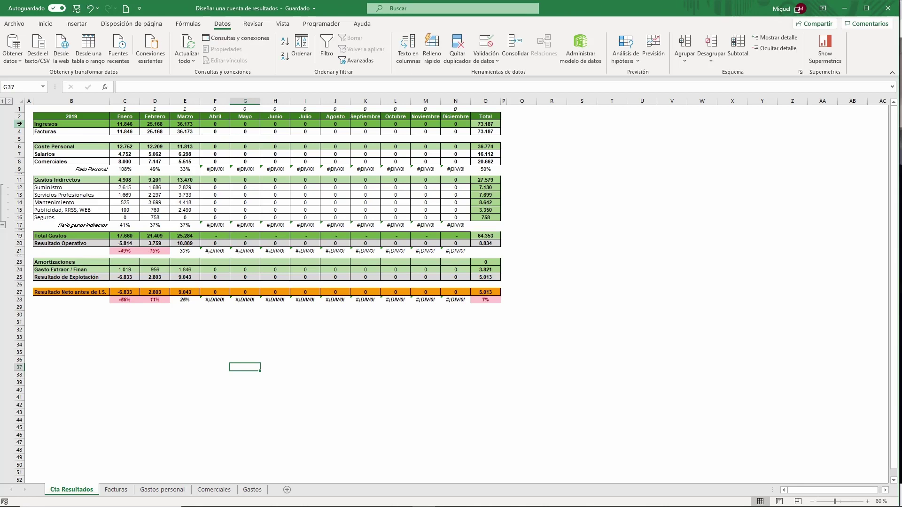
{"action": "left_click", "coordinate": [20, 123]}
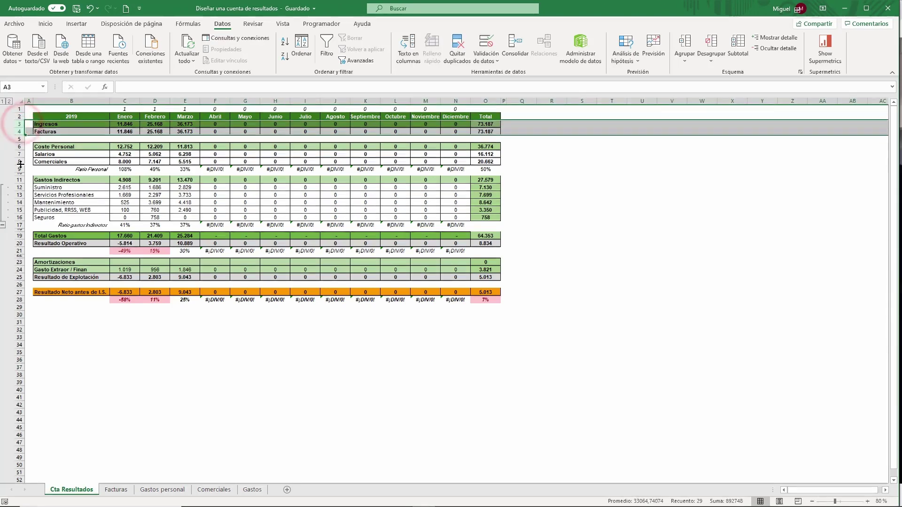
{"action": "left_click", "coordinate": [20, 146]}
{"action": "left_click_drag", "start_coordinate": [19, 217], "coordinate": [20, 219]}
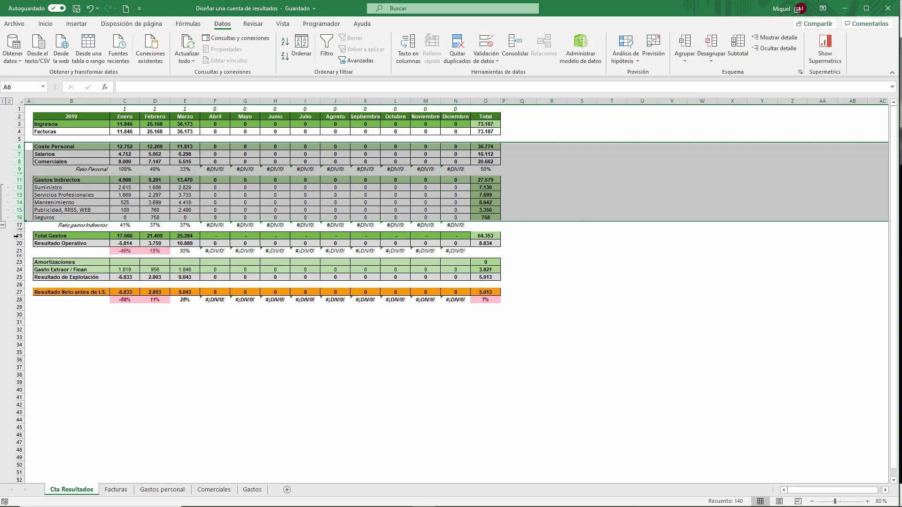
Review the Cta Resultados rows 23 to 25, the net result label in B27, and the ratio rows 9, 17 and 21.
{"action": "left_click_drag", "start_coordinate": [18, 236], "coordinate": [19, 278]}
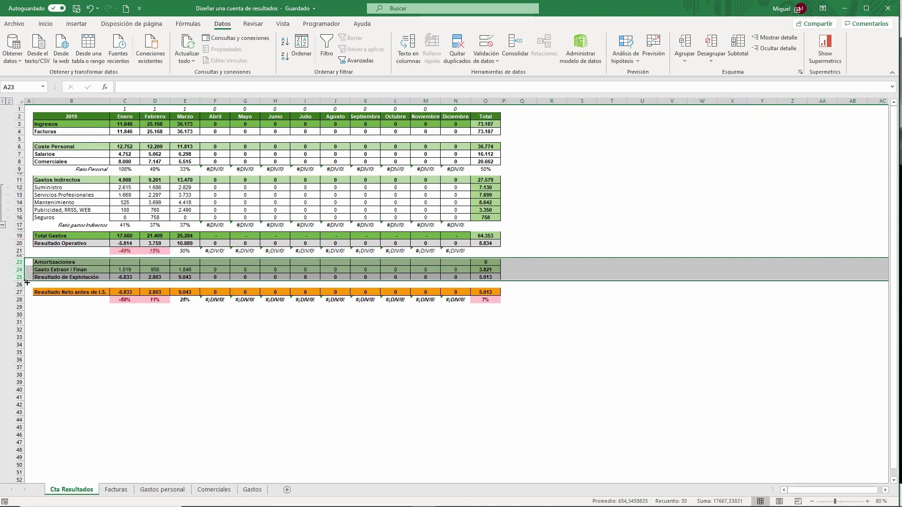
{"action": "left_click", "coordinate": [35, 279]}
{"action": "left_click", "coordinate": [87, 292]}
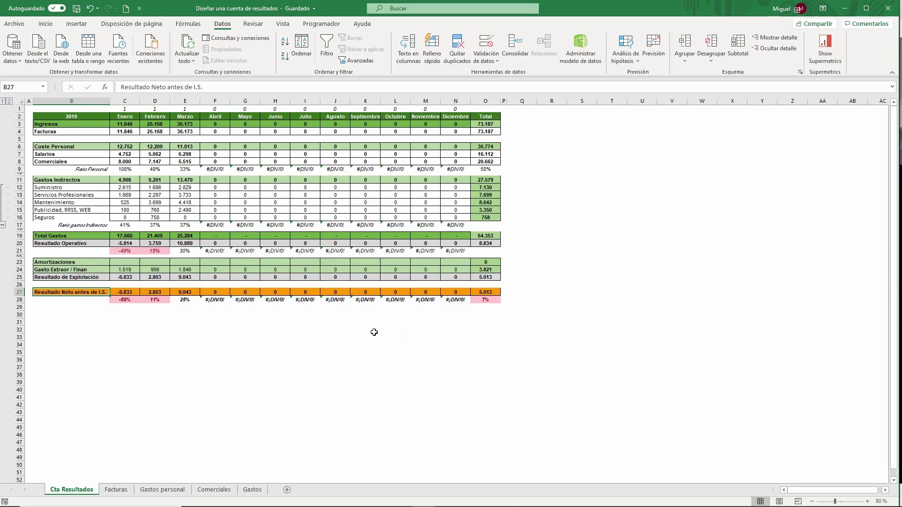
{"action": "left_click", "coordinate": [19, 170]}
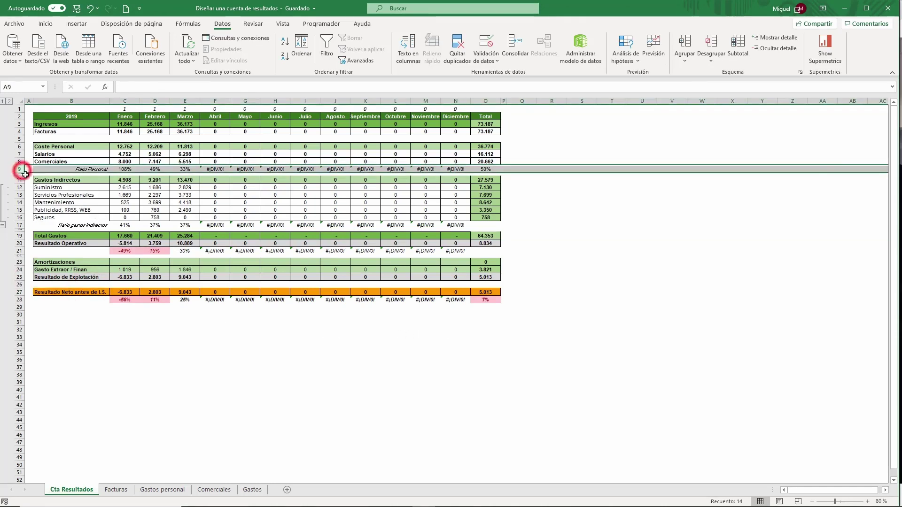
{"action": "left_click", "coordinate": [19, 225]}
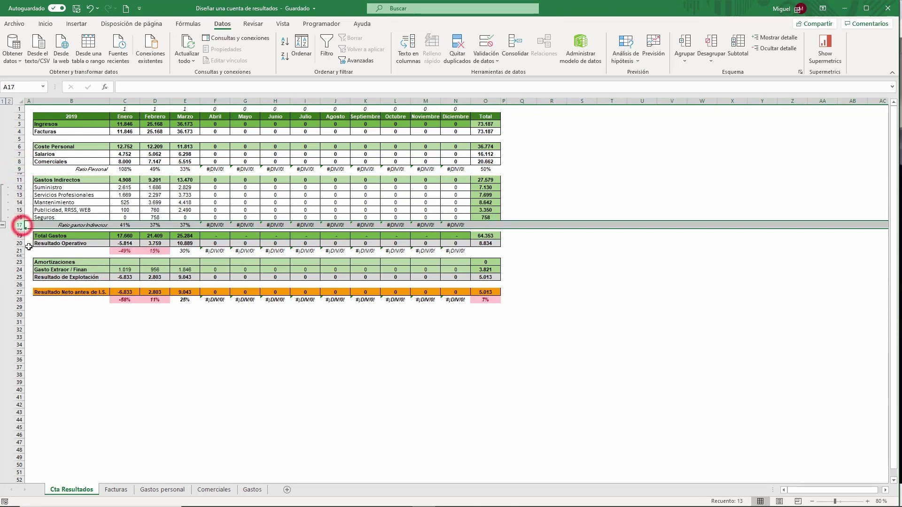
{"action": "left_click", "coordinate": [20, 250]}
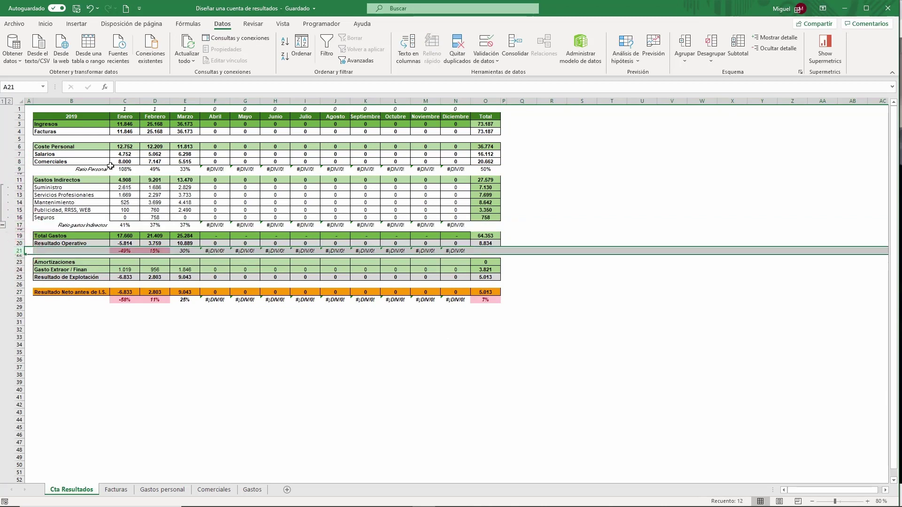
Inspect the formulas behind the monthly Ingresos, Coste Personal and Ratio Personal cells on the Cta Resultados sheet.
{"action": "left_click", "coordinate": [131, 146]}
{"action": "left_click", "coordinate": [130, 125]}
{"action": "left_click", "coordinate": [153, 125]}
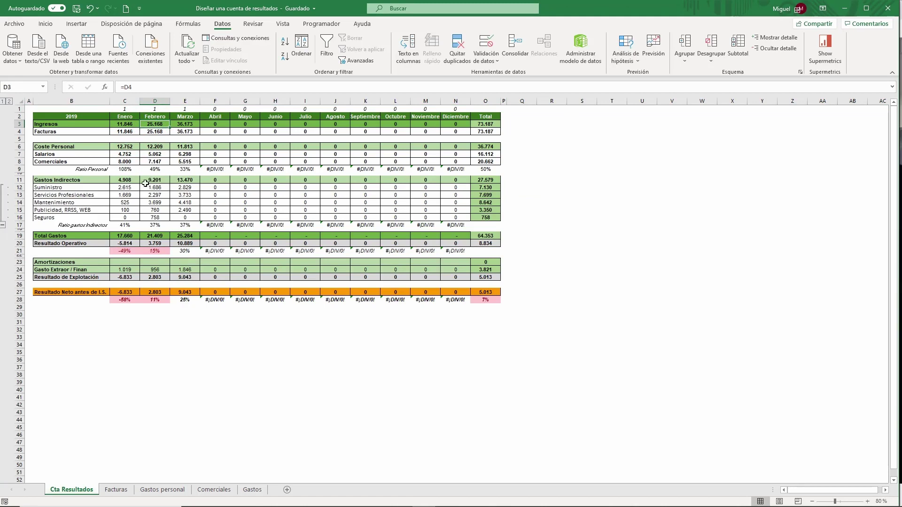
{"action": "left_click", "coordinate": [131, 146]}
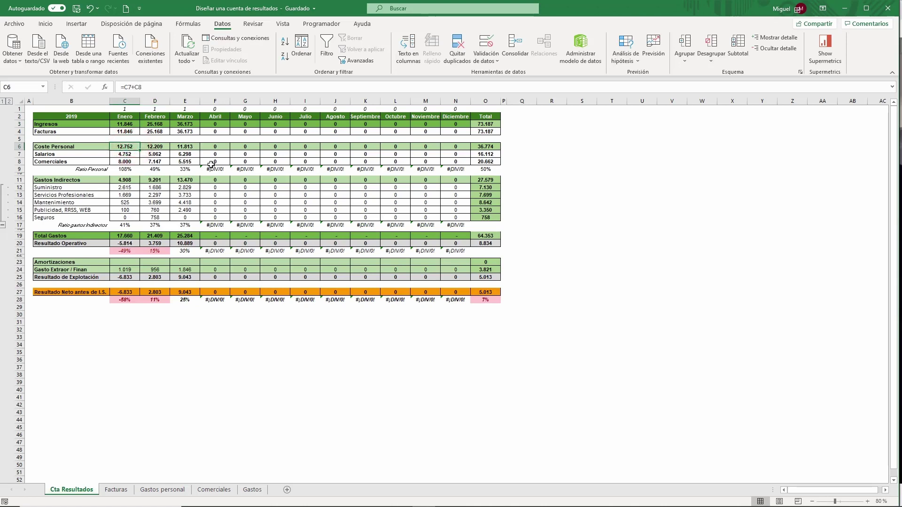
{"action": "left_click", "coordinate": [161, 149]}
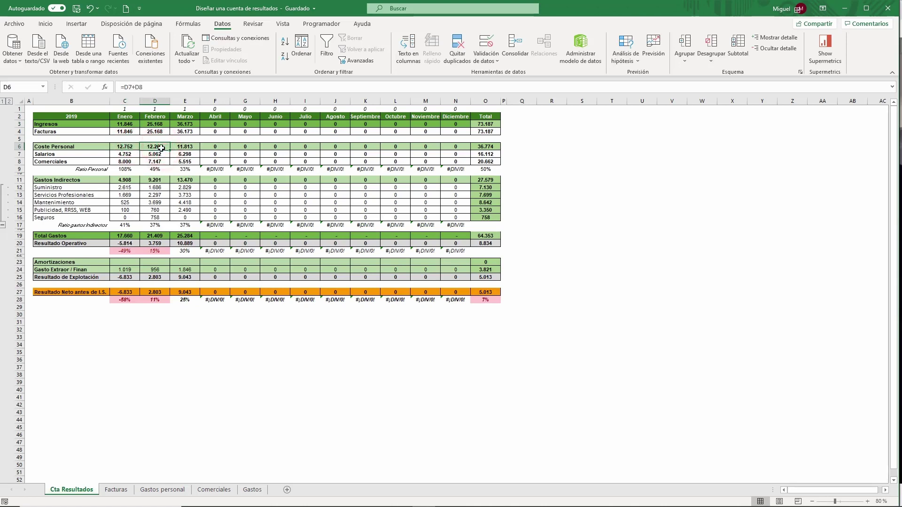
{"action": "left_click", "coordinate": [130, 171]}
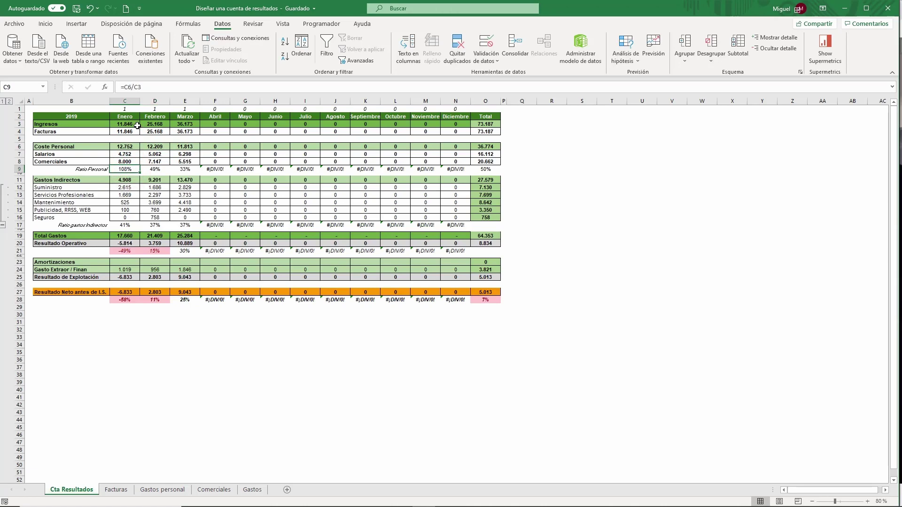
{"action": "left_click", "coordinate": [180, 168]}
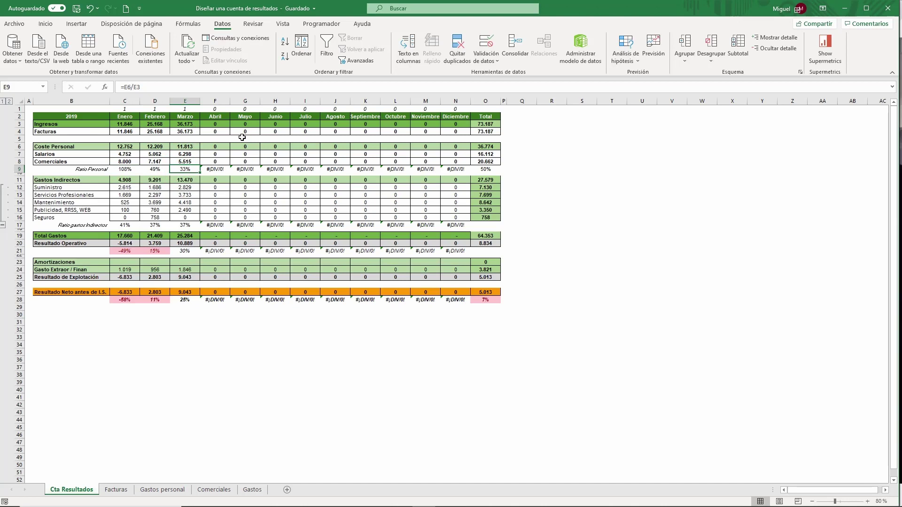
Add a new sheet after Cta Resultados and name it Cuenta resultados nueva.
{"action": "left_click", "coordinate": [287, 490]}
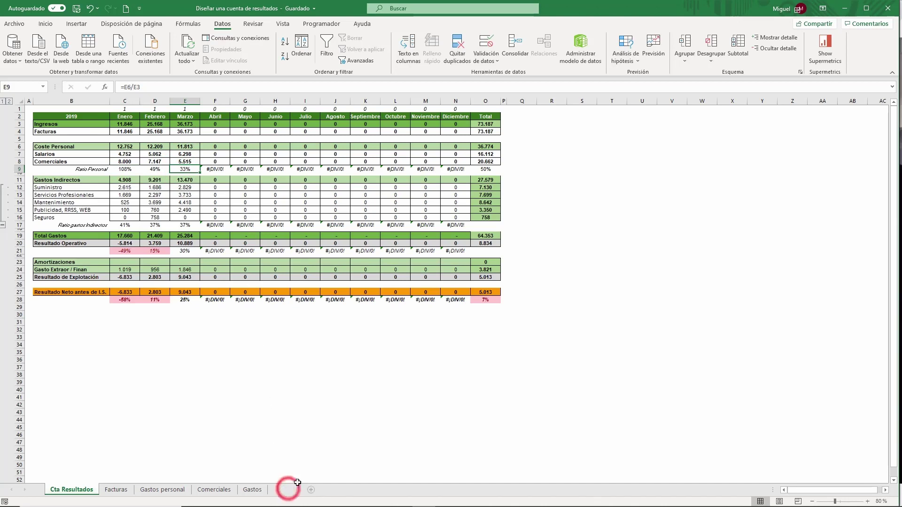
{"action": "right_click", "coordinate": [113, 495]}
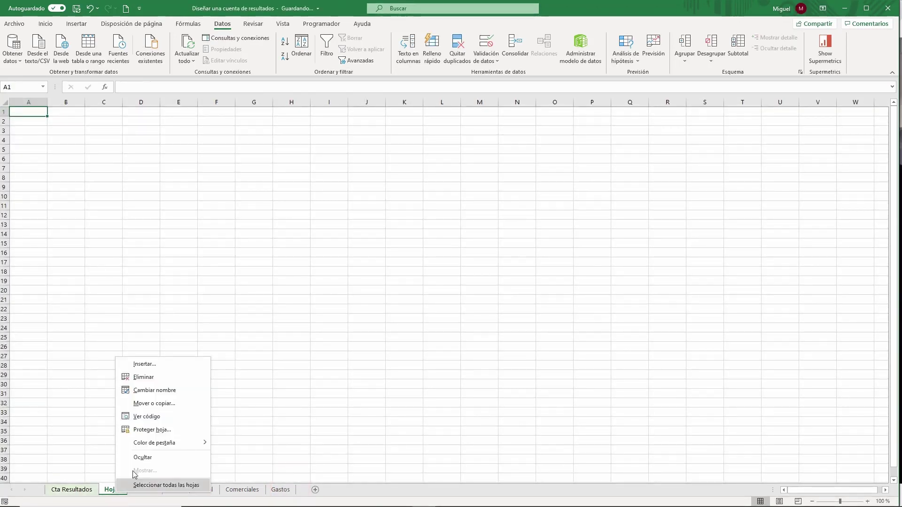
{"action": "left_click", "coordinate": [146, 392]}
{"action": "type", "text": "Cuneta re"}
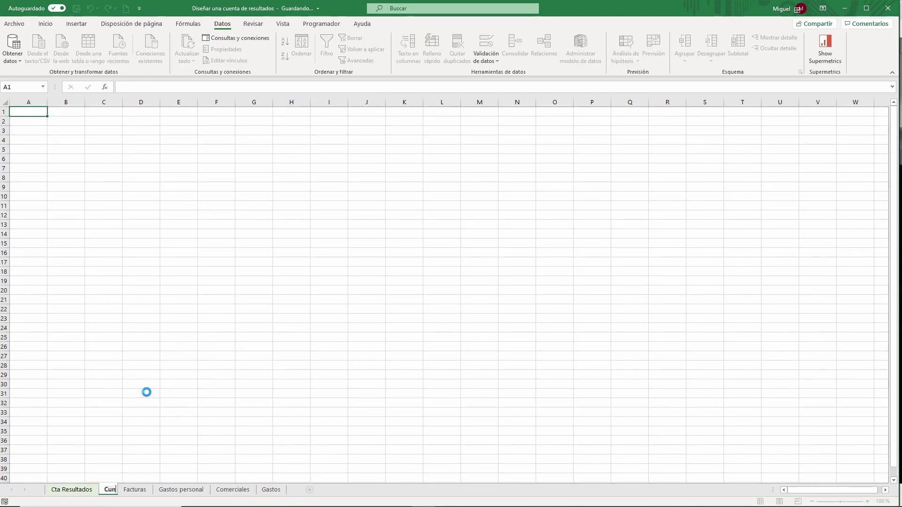
{"action": "key", "text": "BackSpace"}
{"action": "key", "text": "BackSpace"}
{"action": "key", "text": "BackSpace"}
{"action": "key", "text": "BackSpace"}
{"action": "key", "text": "BackSpace"}
{"action": "key", "text": "BackSpace"}
{"action": "key", "text": "BackSpace"}
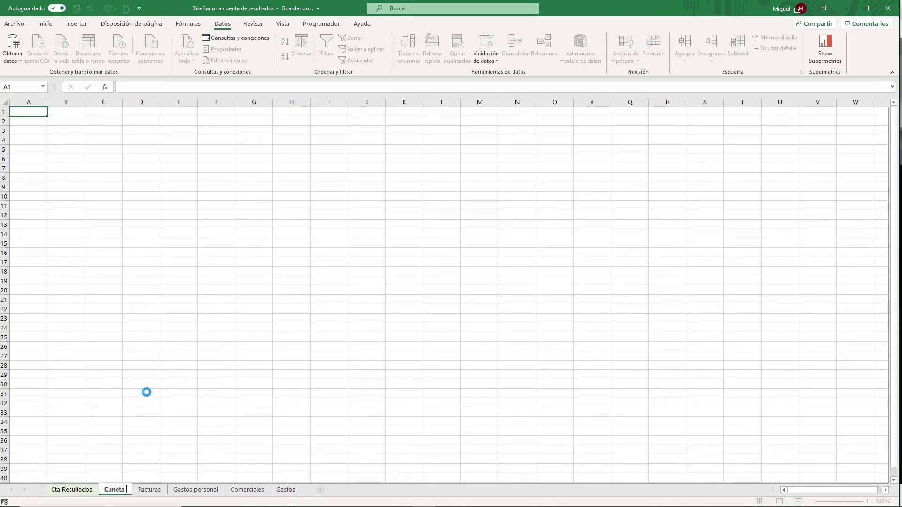
{"action": "type", "text": "enta resultados nueva"}
{"action": "key", "text": "Return"}
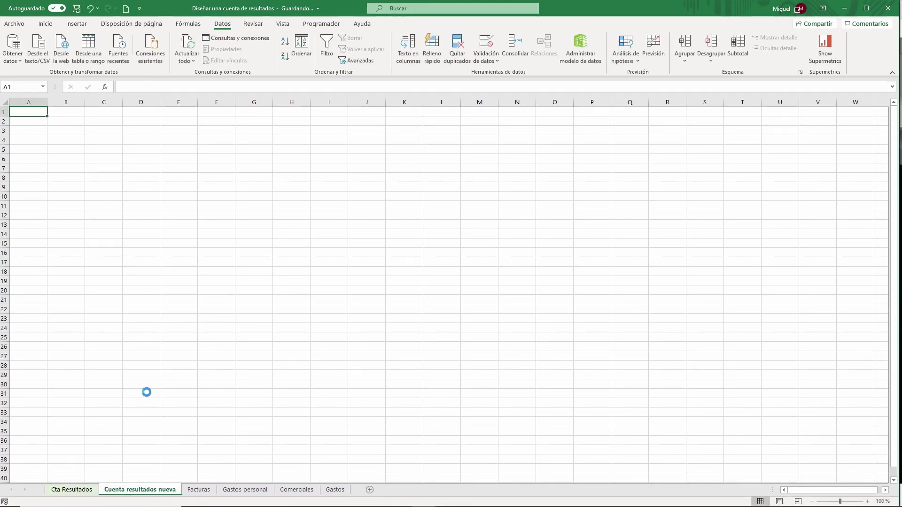
Compare the Cta Resultados sheet with the new sheet and try switching the new sheet's gridlines off and on.
{"action": "left_click", "coordinate": [84, 490]}
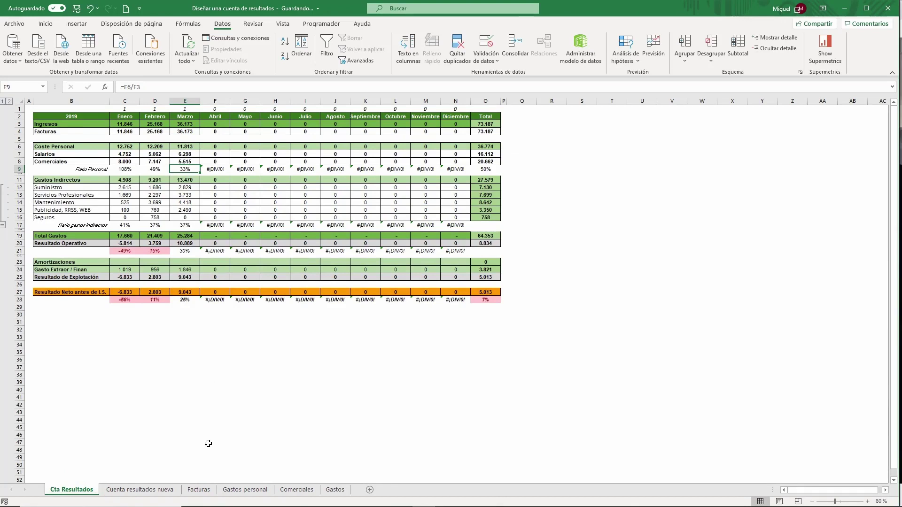
{"action": "left_click", "coordinate": [146, 489]}
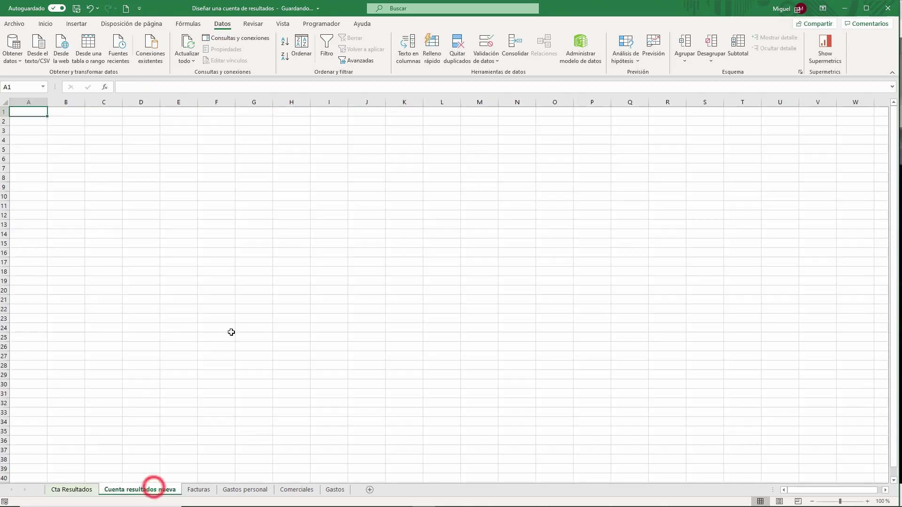
{"action": "left_click", "coordinate": [284, 25]}
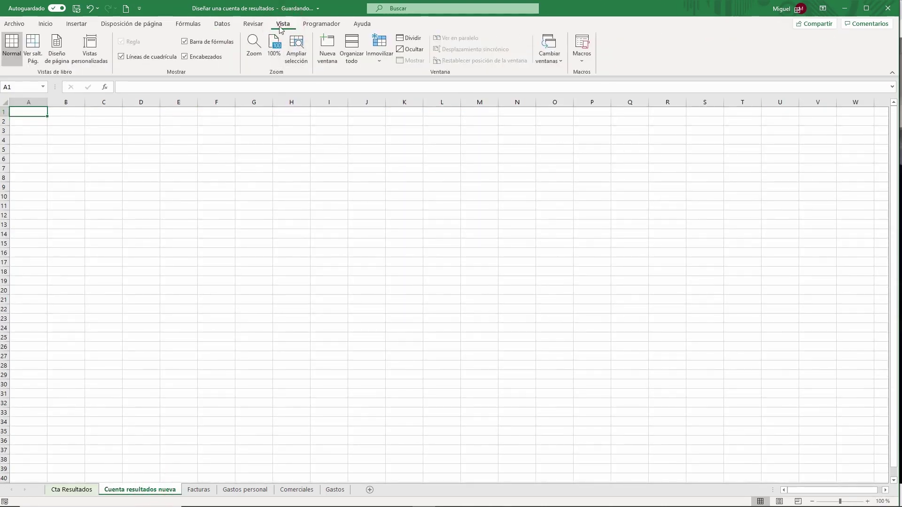
{"action": "left_click", "coordinate": [154, 62]}
{"action": "left_click", "coordinate": [154, 62]}
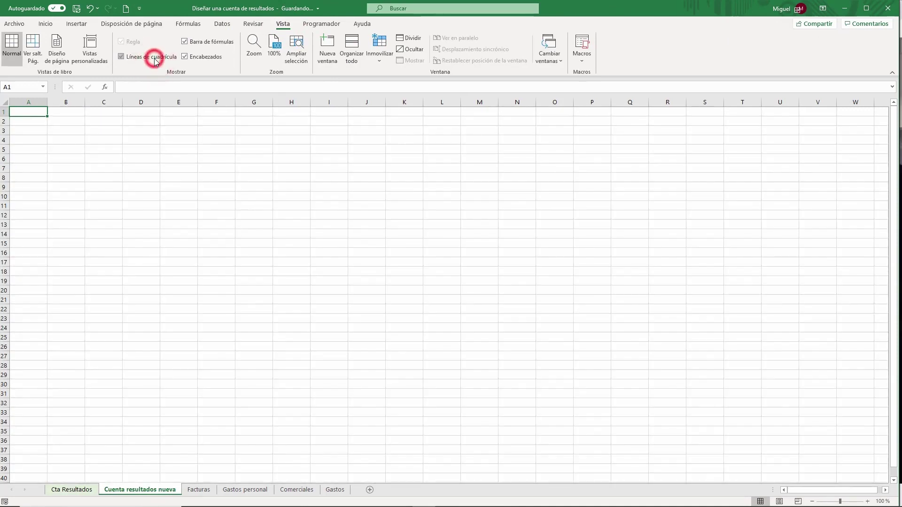
Try covering the gridlines with a white fill on C2:H16 and the whole sheet, and reset all cells to no fill.
{"action": "left_click_drag", "start_coordinate": [110, 122], "coordinate": [303, 253]}
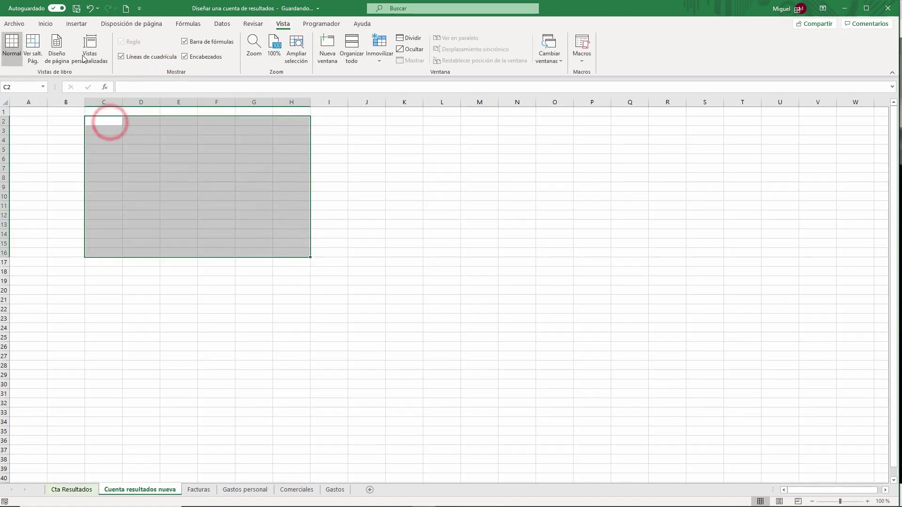
{"action": "left_click", "coordinate": [52, 26]}
{"action": "left_click", "coordinate": [157, 56]}
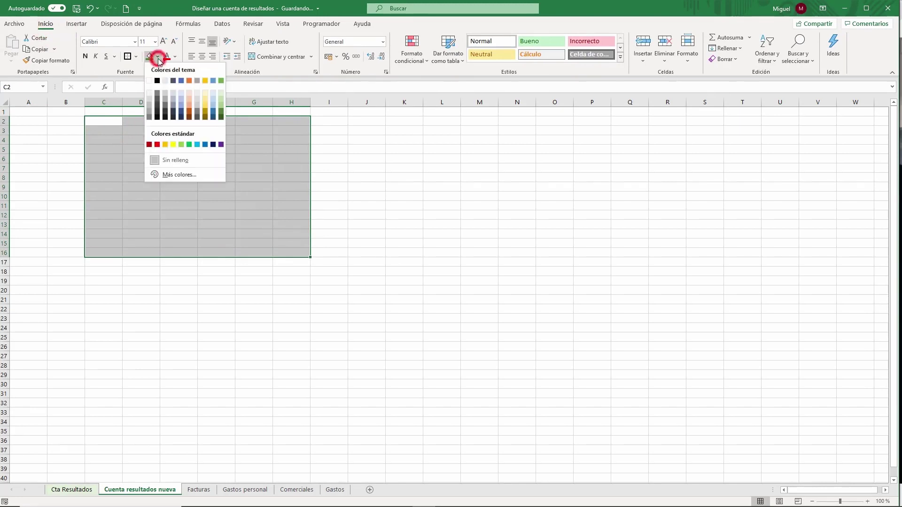
{"action": "left_click", "coordinate": [149, 81]}
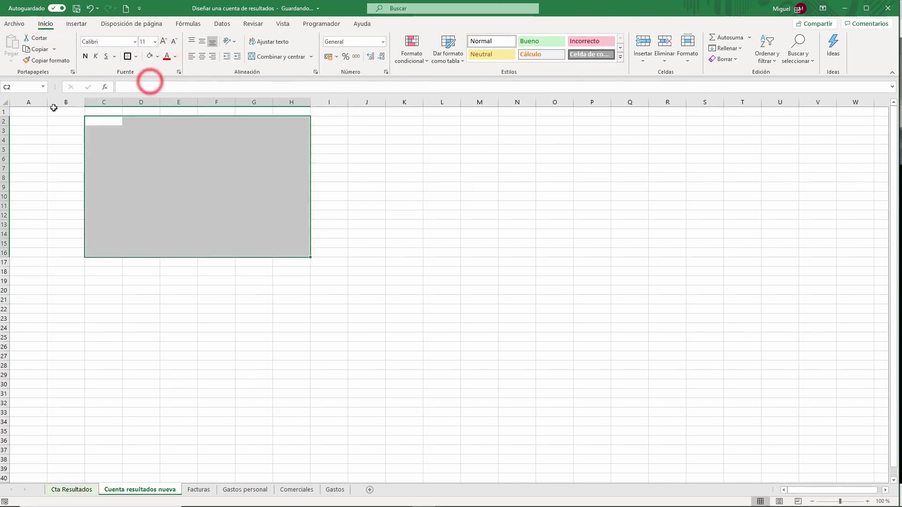
{"action": "left_click", "coordinate": [6, 103]}
{"action": "left_click", "coordinate": [150, 56]}
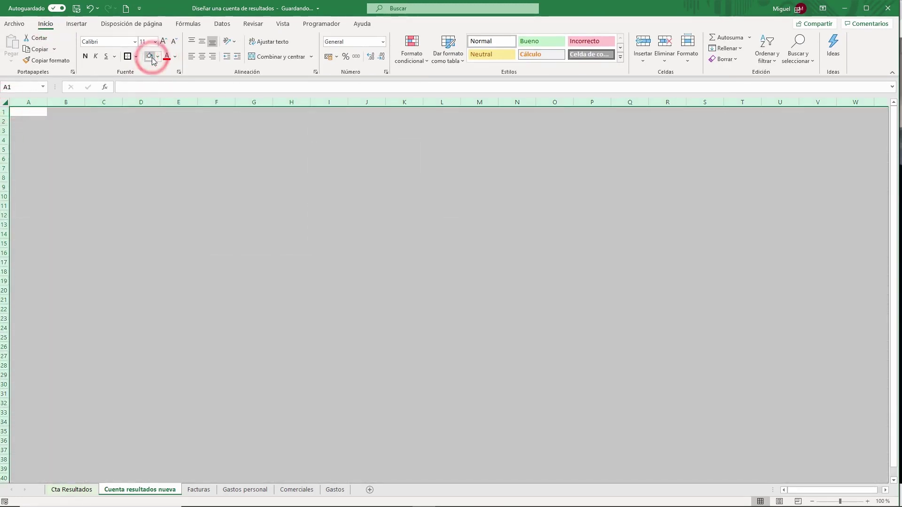
{"action": "left_click", "coordinate": [90, 8]}
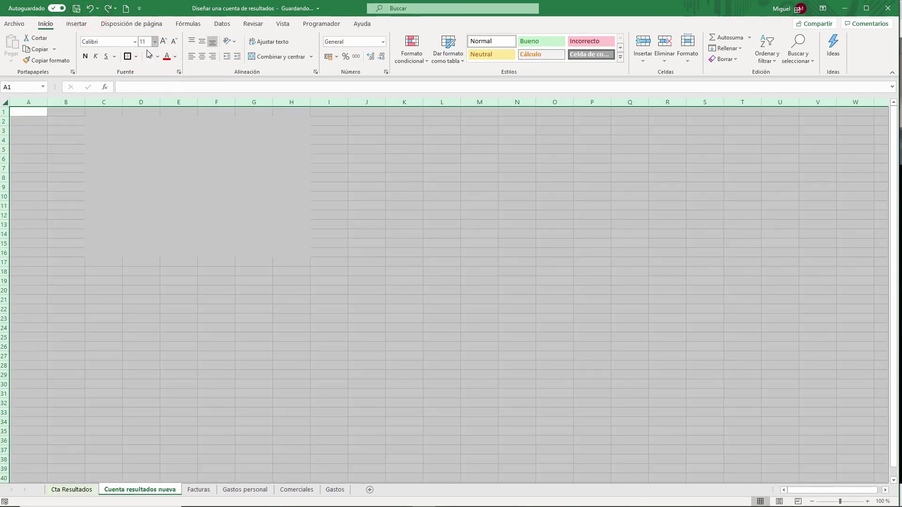
{"action": "left_click", "coordinate": [158, 57]}
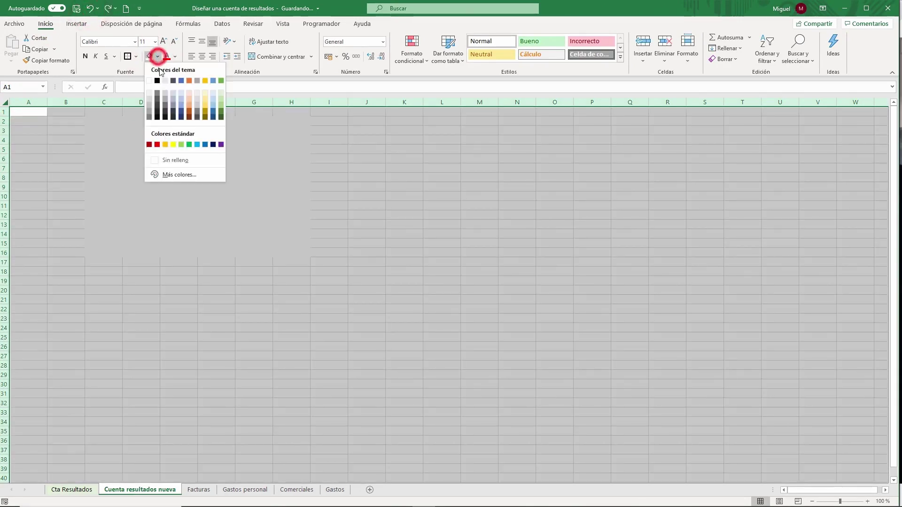
{"action": "left_click", "coordinate": [160, 161]}
Toggle the gridlines of the Cuenta resultados nueva sheet off and back on.
{"action": "left_click", "coordinate": [282, 24]}
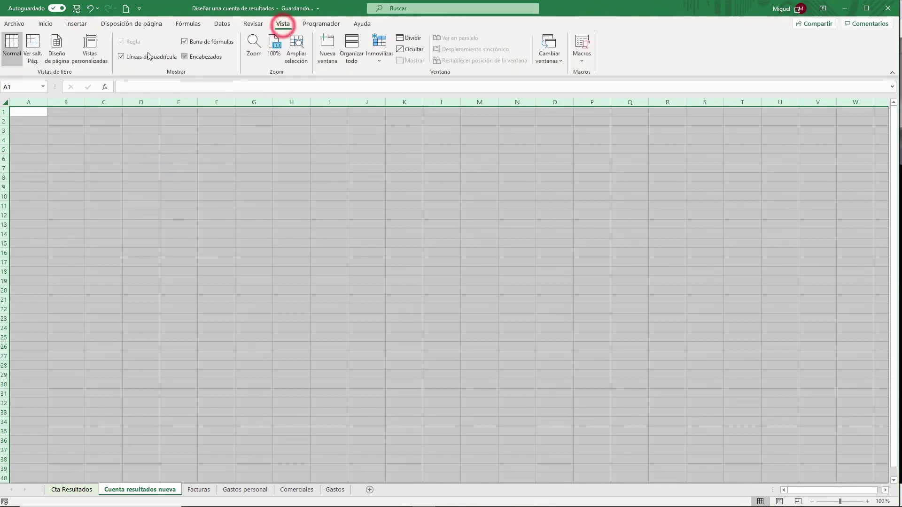
{"action": "left_click", "coordinate": [123, 57]}
{"action": "left_click", "coordinate": [123, 57]}
{"action": "left_click", "coordinate": [171, 216]}
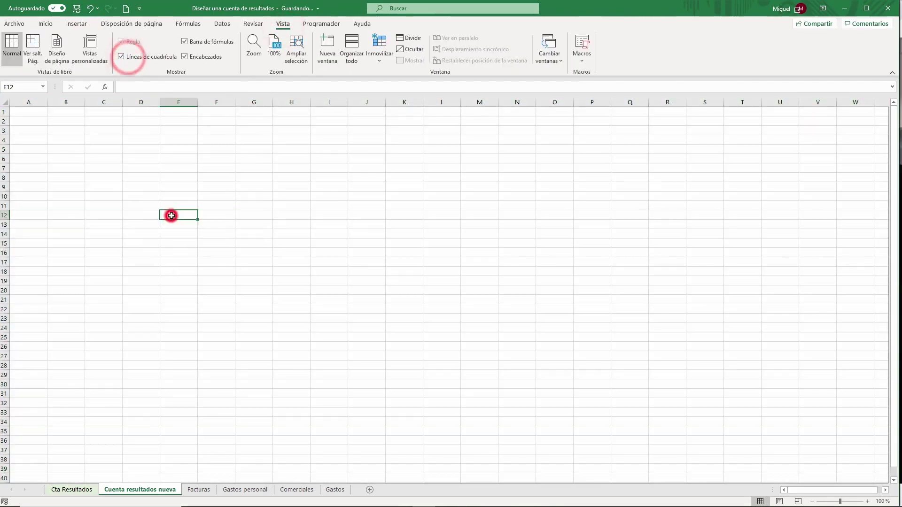
Copy the row labels B3:B28 from Cta Resultados into the Cuenta resultados nueva sheet starting at A3.
{"action": "left_click", "coordinate": [71, 489]}
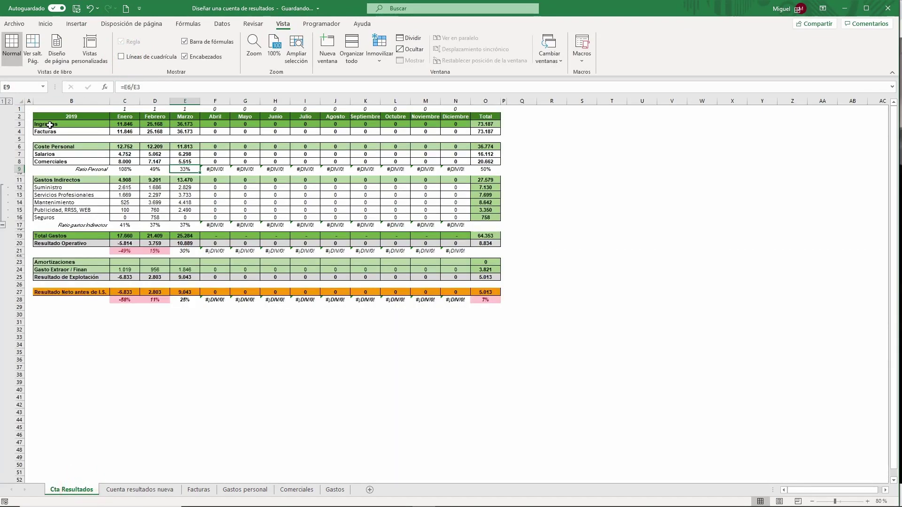
{"action": "left_click_drag", "start_coordinate": [49, 125], "coordinate": [75, 295]}
{"action": "key", "text": "ctrl+c"}
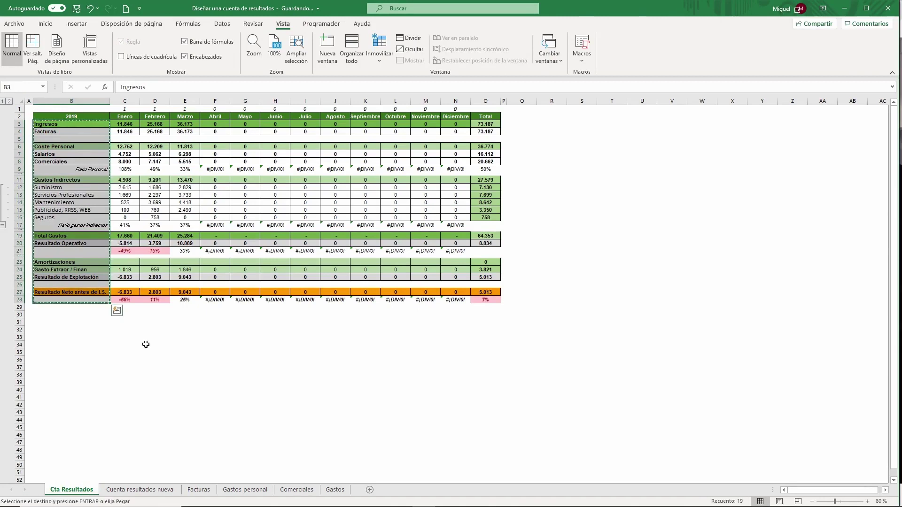
{"action": "left_click", "coordinate": [136, 490]}
{"action": "left_click", "coordinate": [41, 131]}
{"action": "key", "text": "ctrl+v"}
Copy the 2019 month header row B2:O2 from Cta Resultados into the Cuenta resultados nueva sheet starting at A2.
{"action": "left_click", "coordinate": [88, 489]}
{"action": "left_click_drag", "start_coordinate": [91, 117], "coordinate": [479, 117]}
{"action": "key", "text": "ctrl+c"}
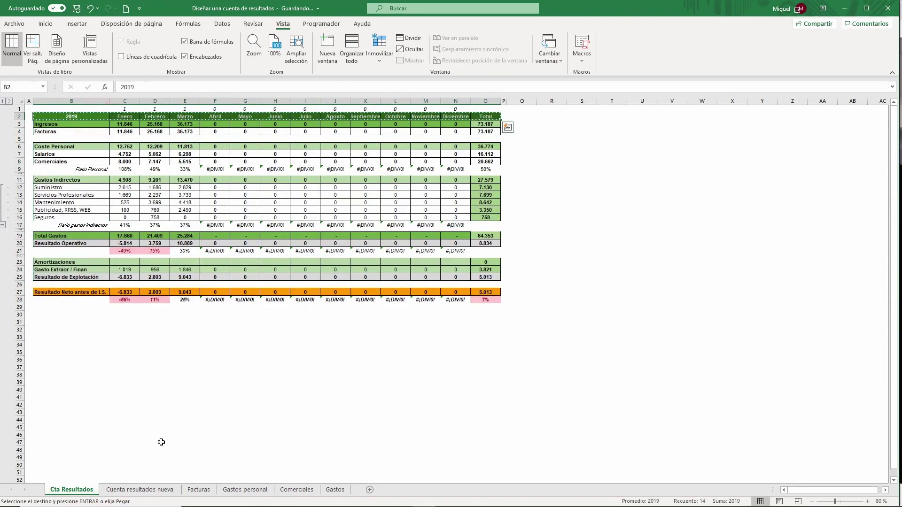
{"action": "left_click", "coordinate": [137, 490]}
{"action": "left_click", "coordinate": [32, 121]}
{"action": "key", "text": "ctrl+v"}
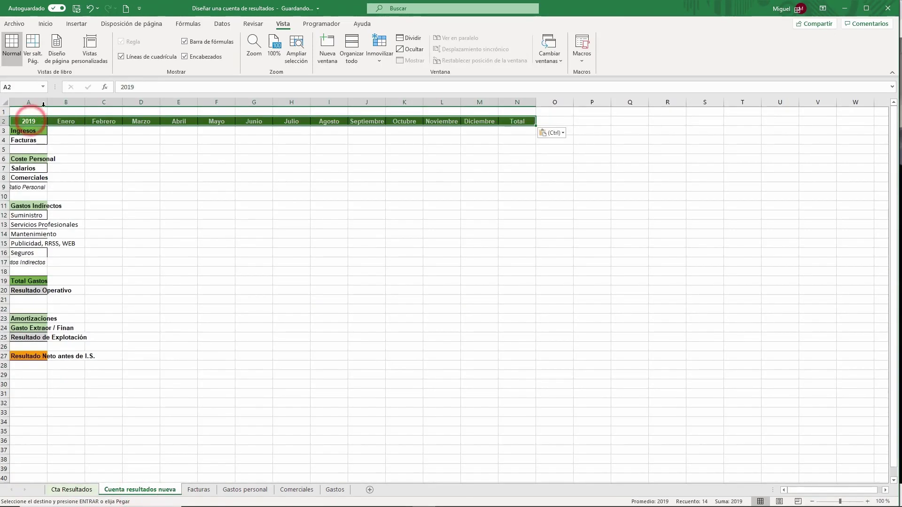
Autofit the new sheet's columns to their contents and give columns B to N one uniform, wider width.
{"action": "left_click", "coordinate": [4, 102]}
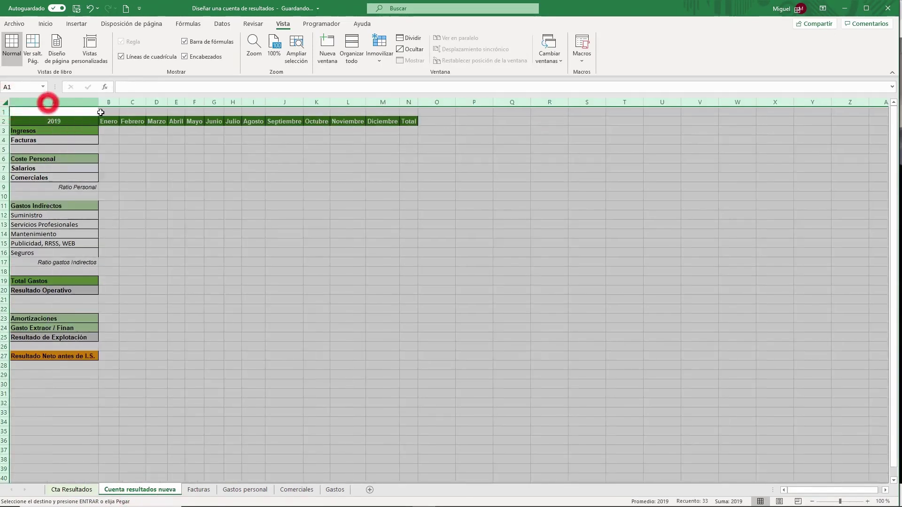
{"action": "double_click", "coordinate": [48, 102]}
{"action": "left_click_drag", "start_coordinate": [109, 102], "coordinate": [404, 102]}
{"action": "left_click", "coordinate": [364, 167]}
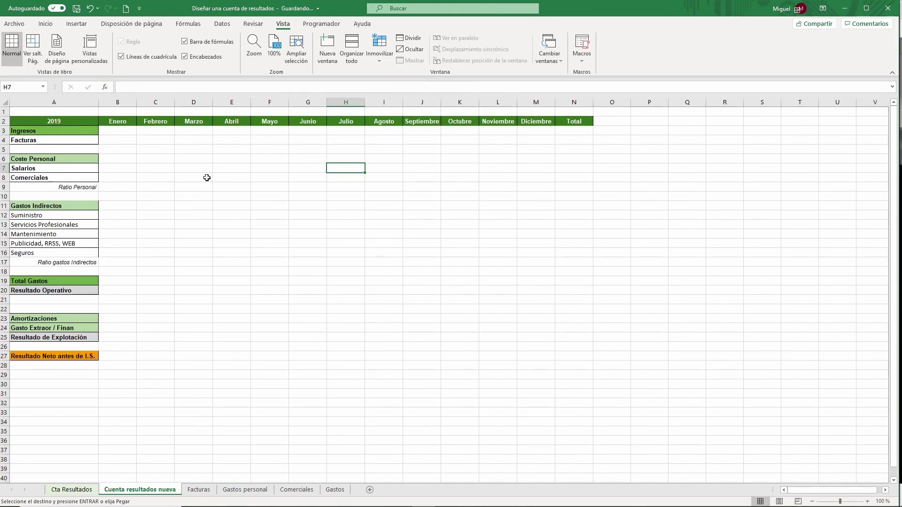
Zoom the new sheet to 110 % and review its Ingresos, Coste Personal and Gastos Indirectos rows.
{"action": "left_click", "coordinate": [868, 502]}
{"action": "left_click", "coordinate": [285, 221]}
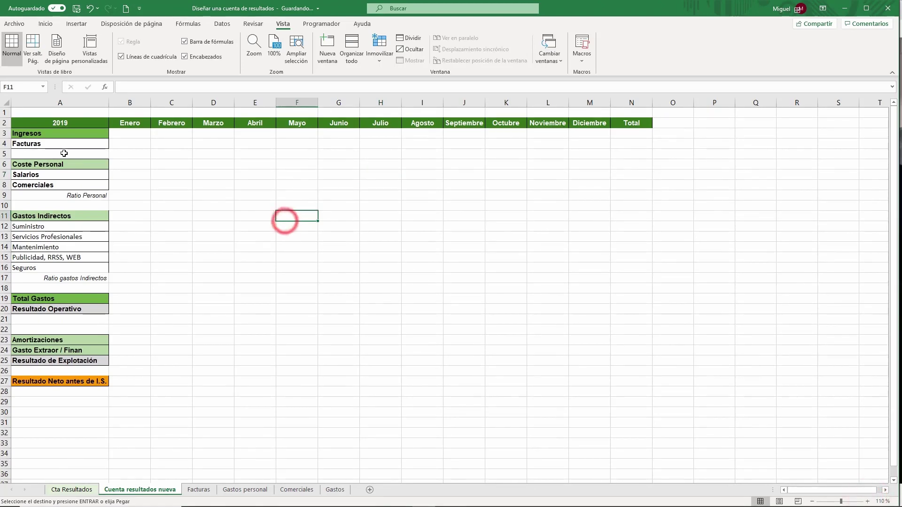
{"action": "left_click", "coordinate": [4, 133]}
{"action": "left_click", "coordinate": [143, 146]}
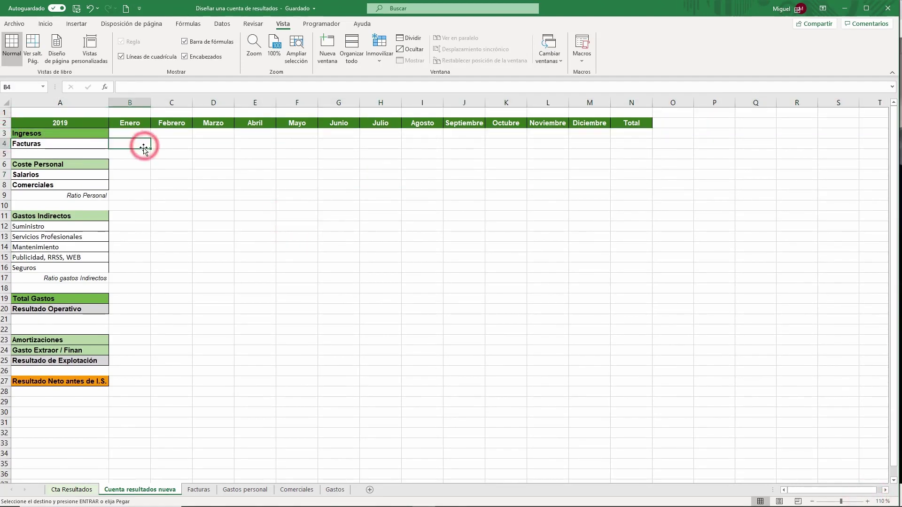
{"action": "left_click_drag", "start_coordinate": [3, 164], "coordinate": [4, 216]}
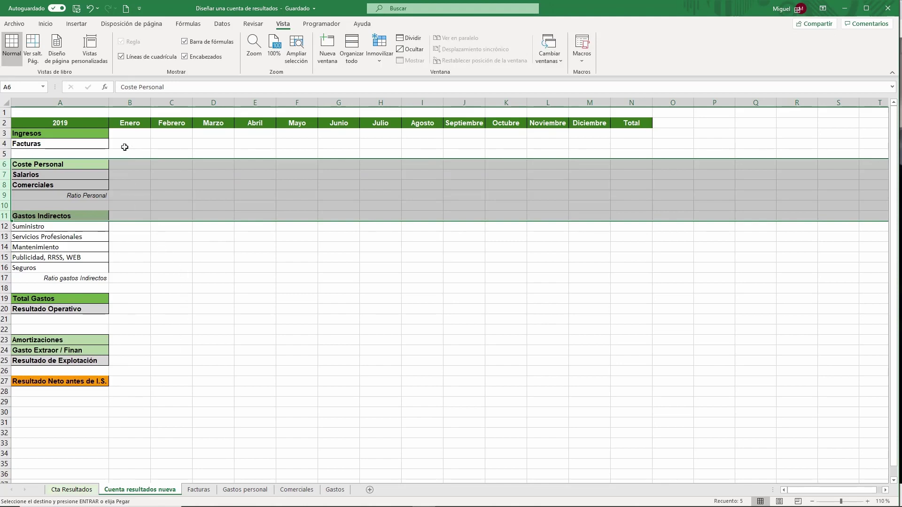
Examine the Total and Fecha factura columns of the Facturas sheet against the Facturas row and Enero header of Cuenta resultados nueva.
{"action": "left_click", "coordinate": [199, 490]}
{"action": "left_click_drag", "start_coordinate": [895, 235], "coordinate": [896, 118]}
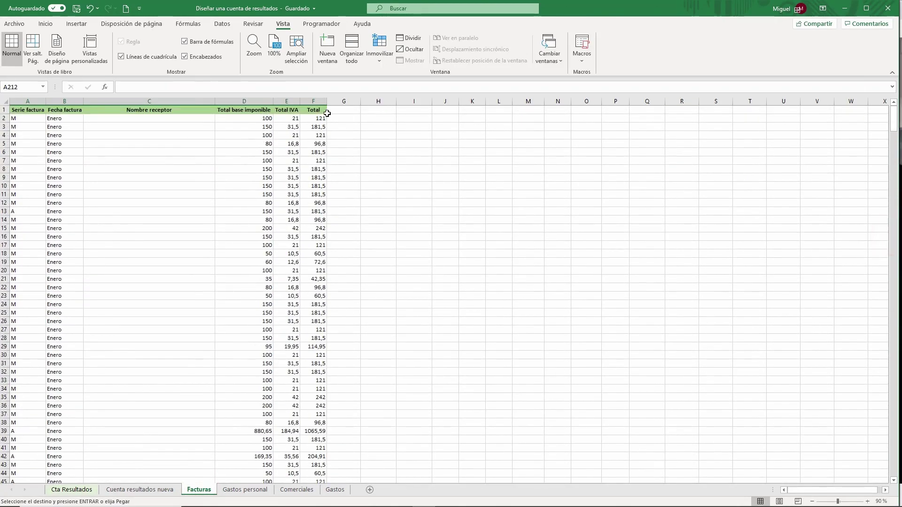
{"action": "left_click", "coordinate": [316, 98]}
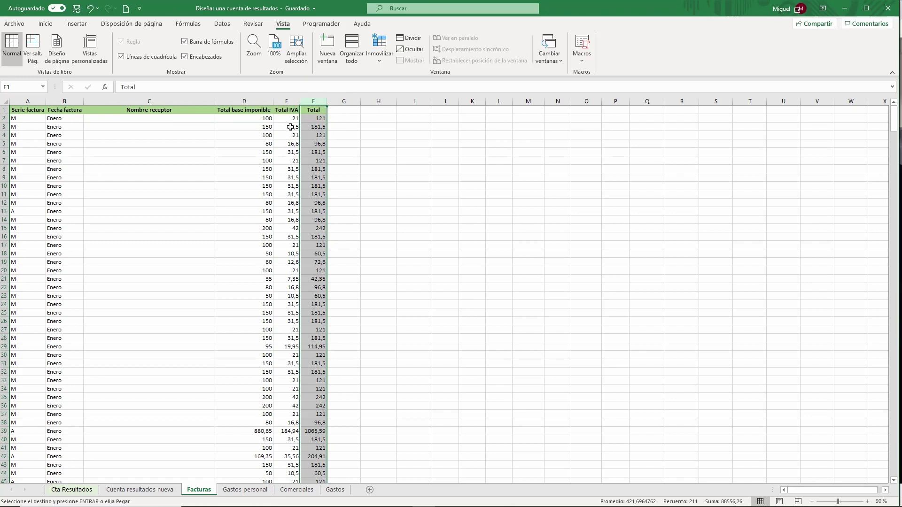
{"action": "left_click", "coordinate": [159, 492]}
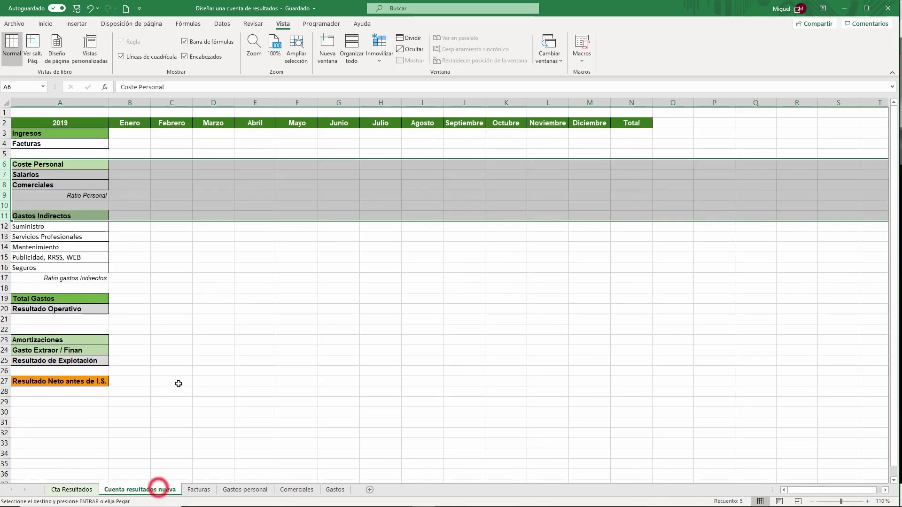
{"action": "left_click", "coordinate": [129, 143]}
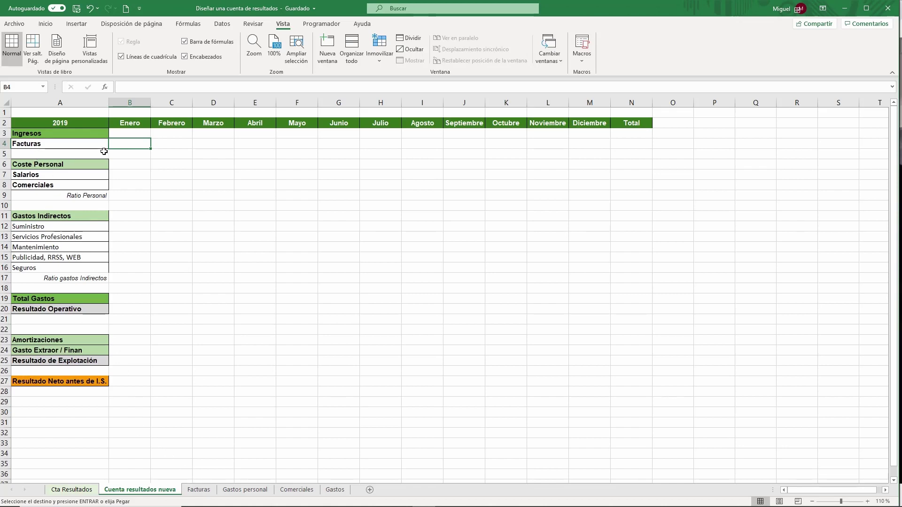
{"action": "left_click", "coordinate": [199, 490]}
{"action": "left_click", "coordinate": [312, 101]}
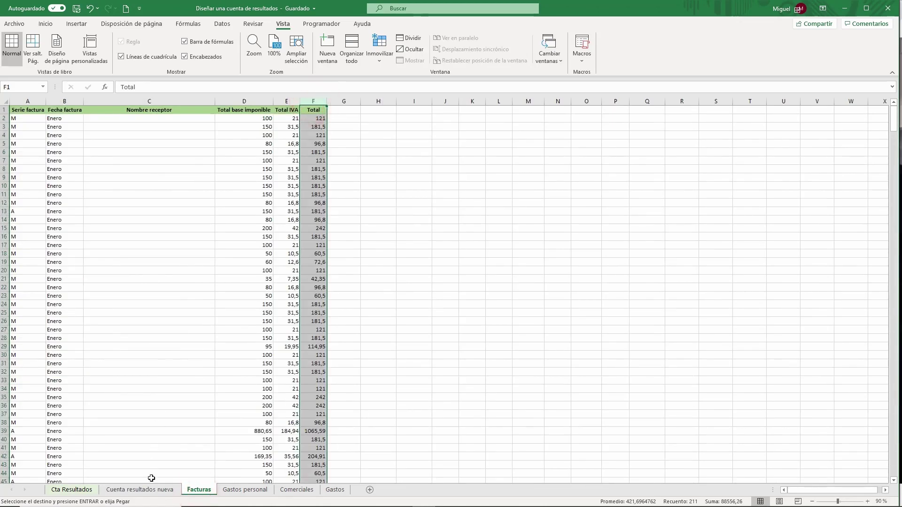
{"action": "left_click", "coordinate": [67, 102]}
{"action": "left_click", "coordinate": [167, 490]}
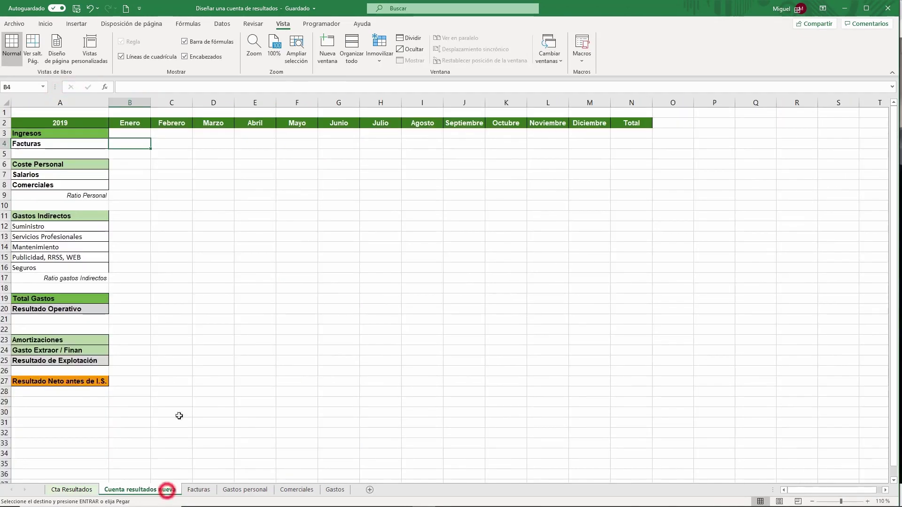
{"action": "left_click", "coordinate": [130, 123]}
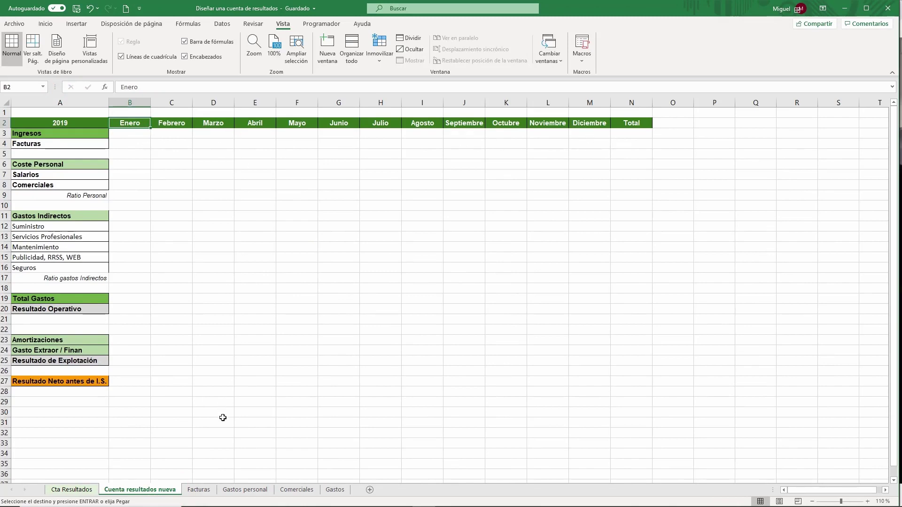
Turn on filtering for the Facturas header row and check which months the Fecha factura column contains.
{"action": "left_click", "coordinate": [200, 490]}
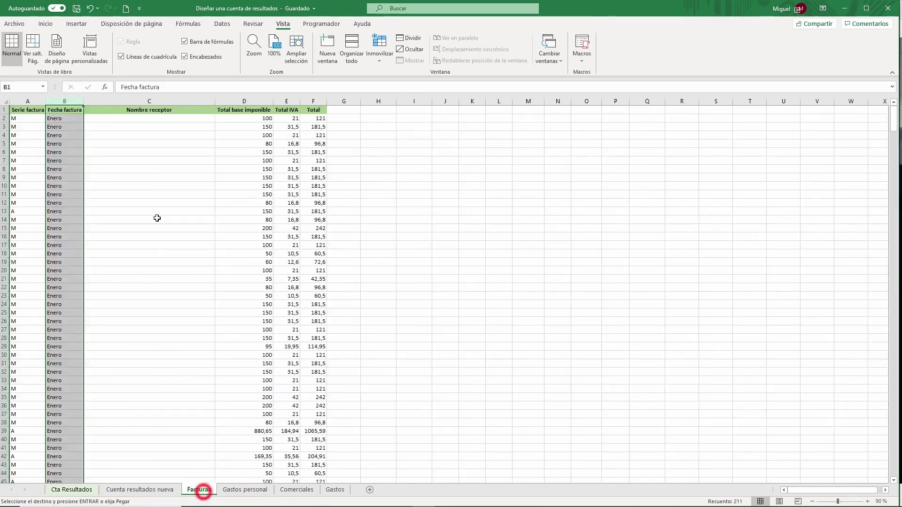
{"action": "left_click", "coordinate": [66, 110]}
{"action": "left_click", "coordinate": [222, 24]}
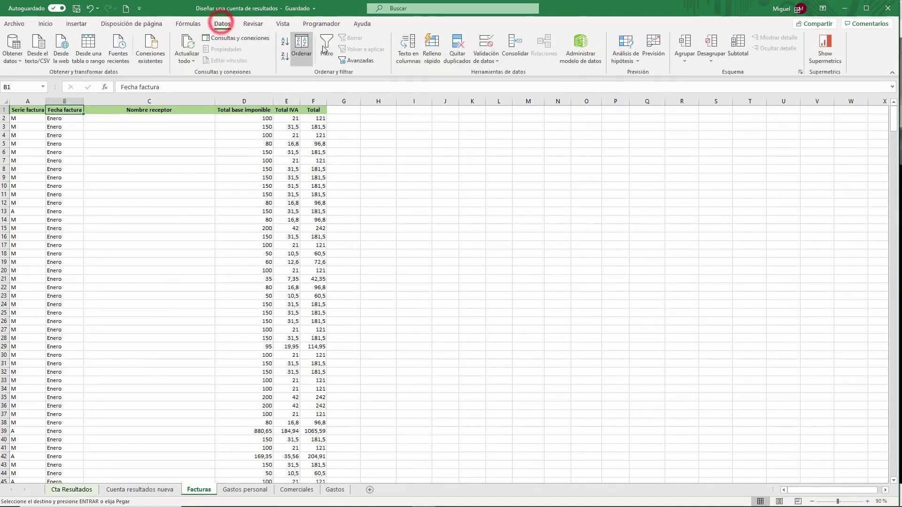
{"action": "left_click", "coordinate": [326, 46]}
{"action": "left_click", "coordinate": [79, 110]}
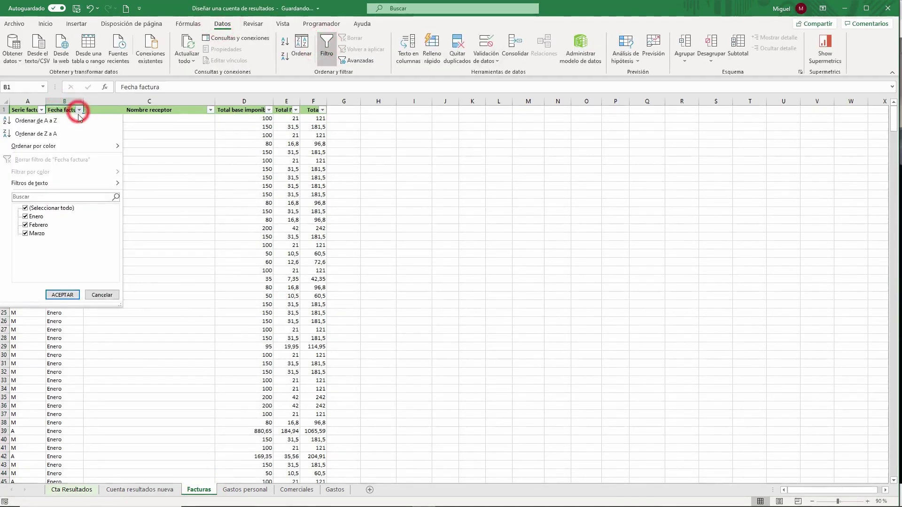
{"action": "left_click", "coordinate": [99, 295]}
Start a SUMAR.SI.CONJUNTO formula in B4 of Cuenta resultados nueva with Facturas!F:F as the sum range.
{"action": "left_click", "coordinate": [127, 489]}
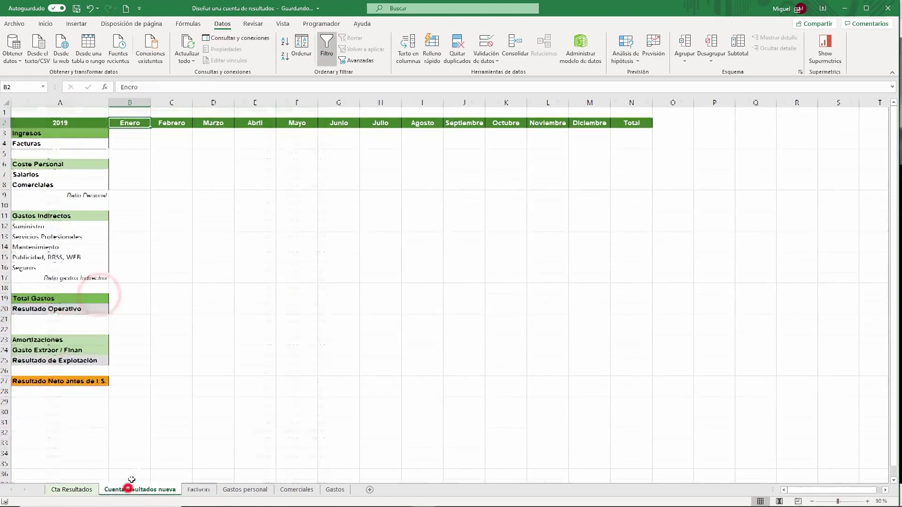
{"action": "left_click", "coordinate": [121, 144]}
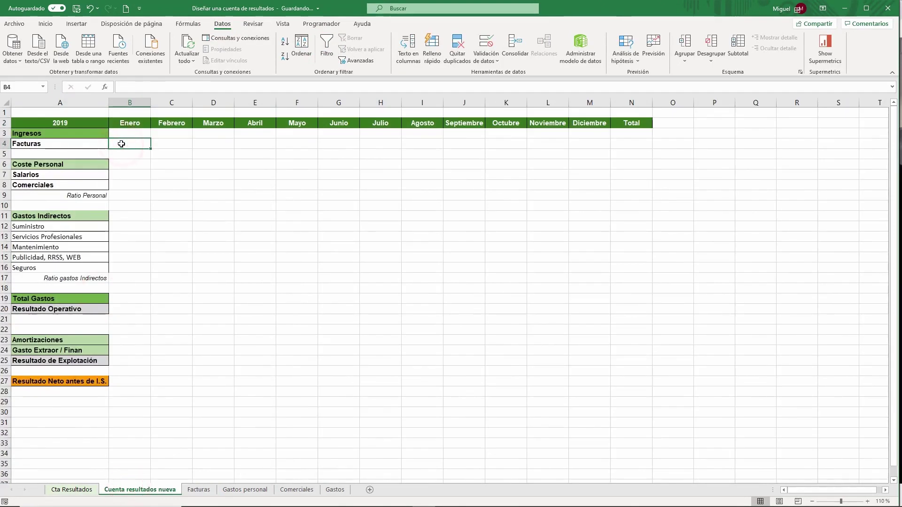
{"action": "type", "text": "=sum"}
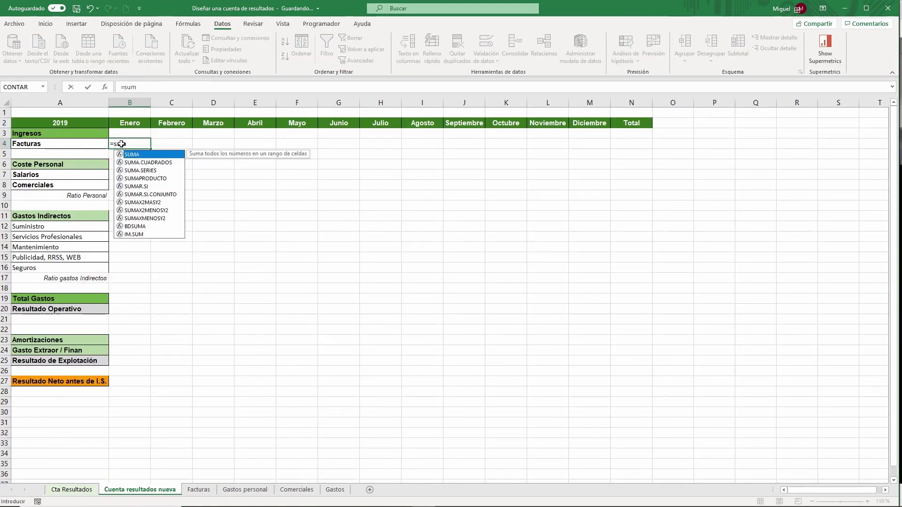
{"action": "double_click", "coordinate": [137, 194]}
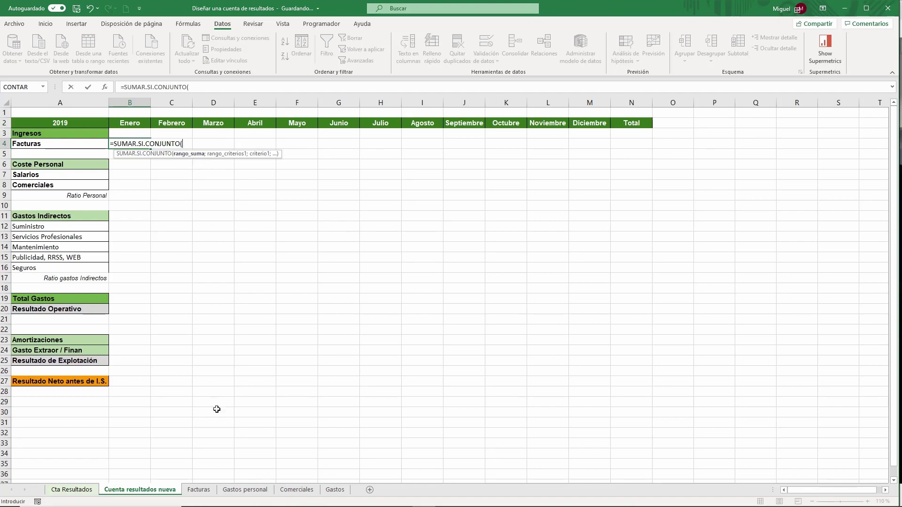
{"action": "left_click", "coordinate": [198, 489]}
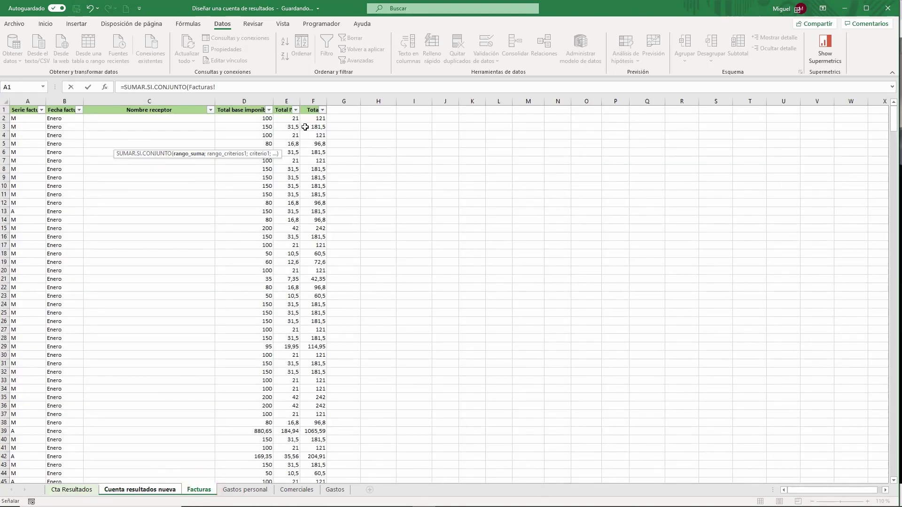
{"action": "left_click_drag", "start_coordinate": [313, 109], "coordinate": [316, 152]}
{"action": "left_click", "coordinate": [316, 103]}
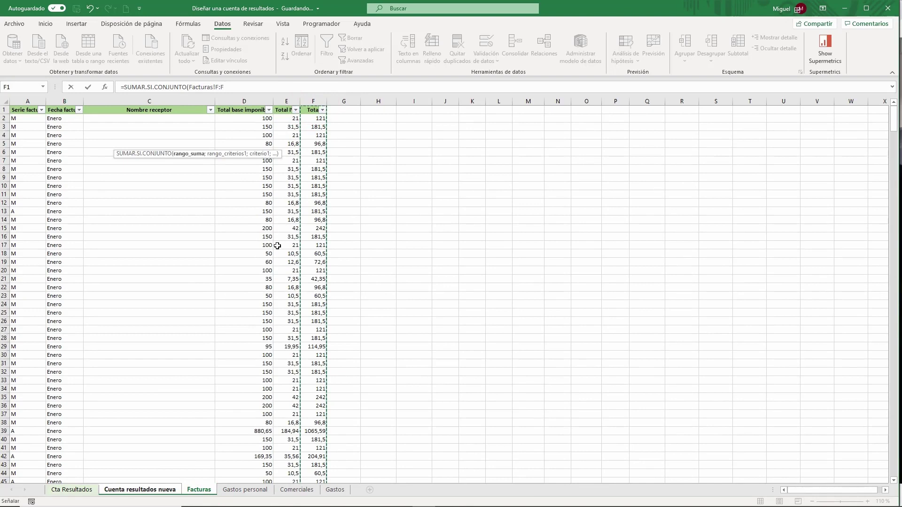
Complete the B4 formula with Facturas!B:B as the criteria range and the Enero header B2 as the criterion.
{"action": "type", "text": ";"}
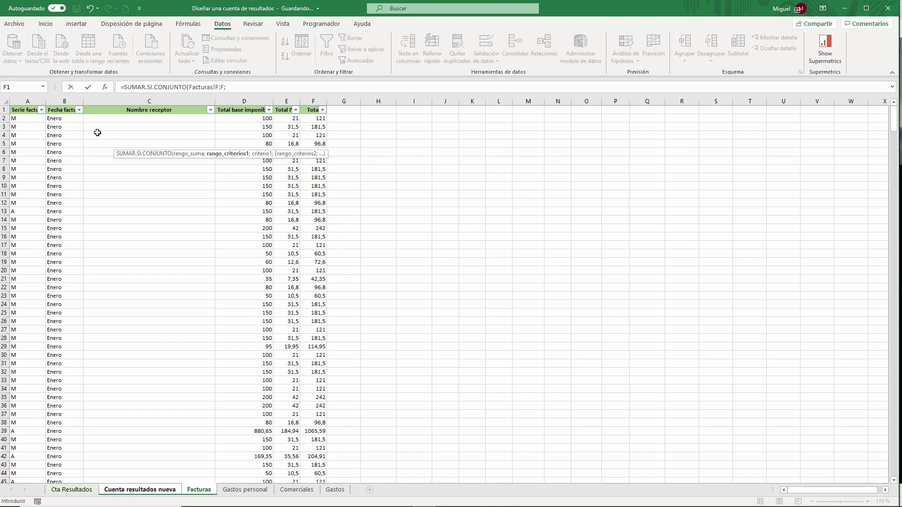
{"action": "left_click", "coordinate": [69, 100]}
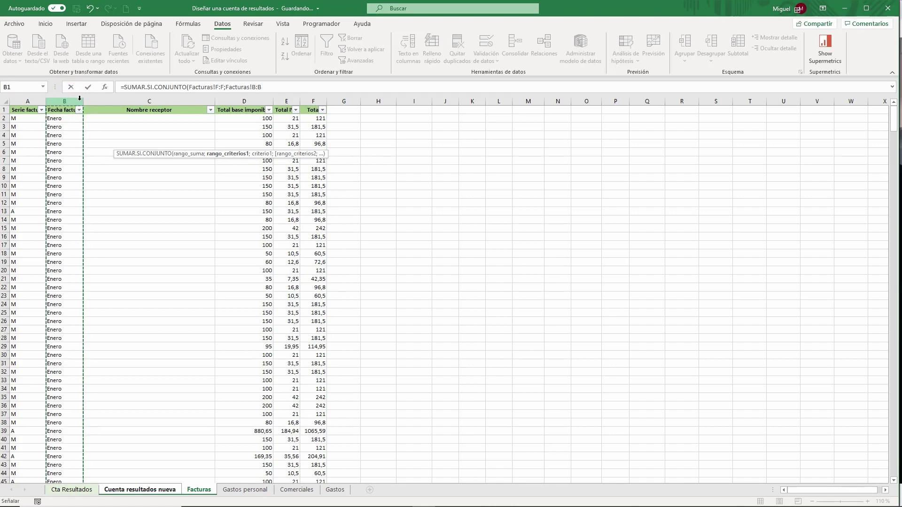
{"action": "type", "text": ";"}
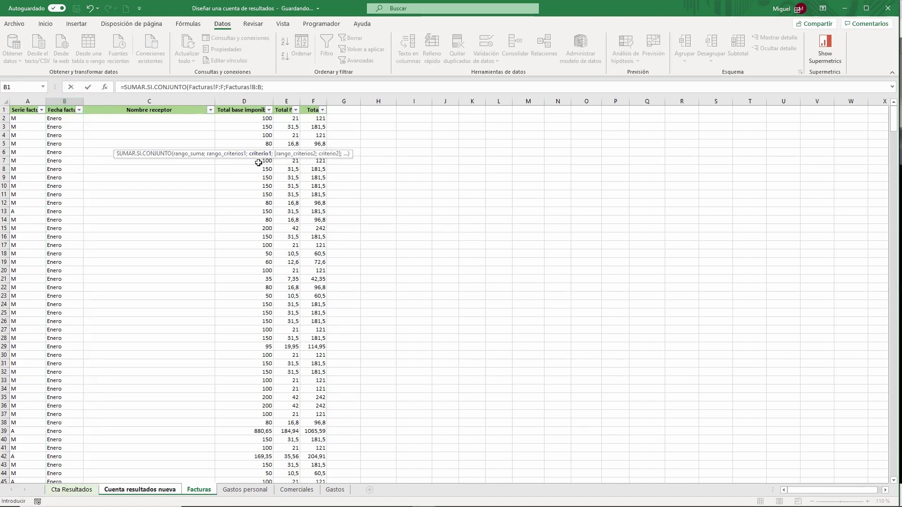
{"action": "left_click", "coordinate": [132, 490]}
{"action": "left_click", "coordinate": [139, 124]}
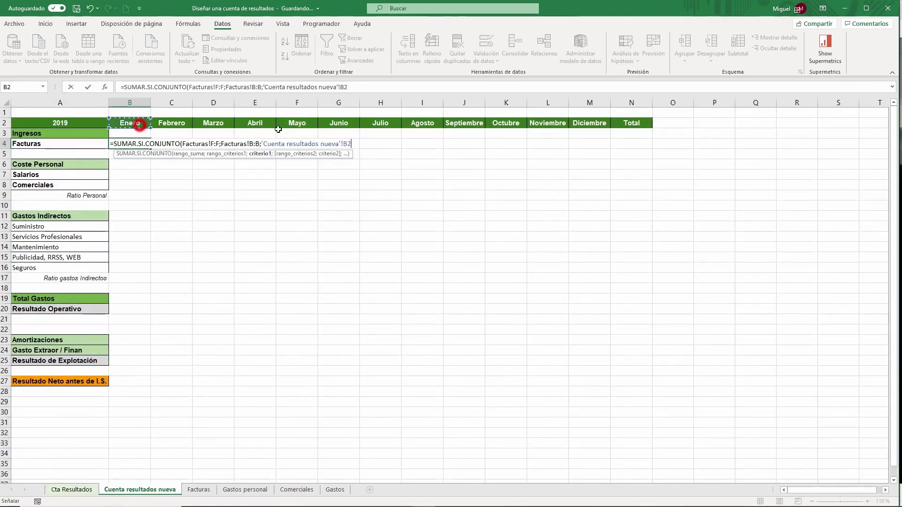
{"action": "type", "text": ")"}
{"action": "key", "text": "Return"}
Format B4 with a thousands separator and no decimals.
{"action": "left_click", "coordinate": [147, 143]}
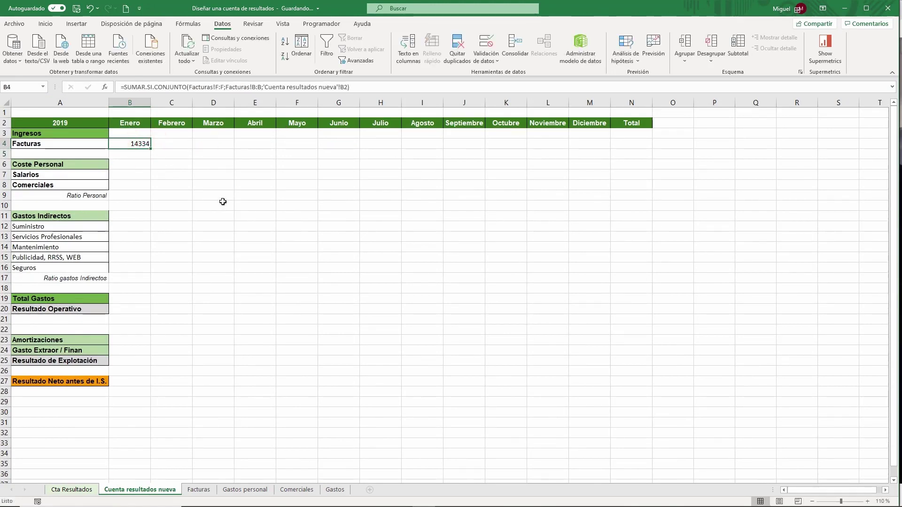
{"action": "left_click", "coordinate": [54, 25]}
{"action": "left_click", "coordinate": [356, 56]}
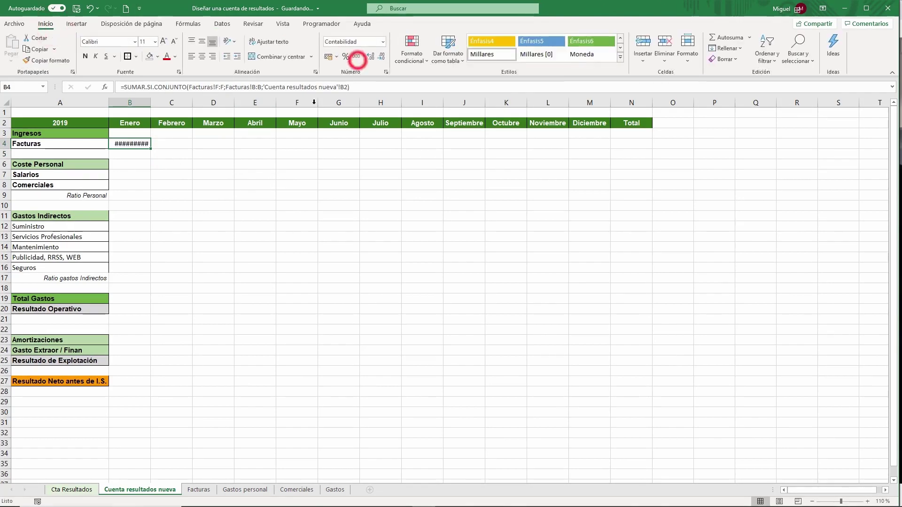
{"action": "left_click", "coordinate": [382, 57]}
{"action": "left_click", "coordinate": [381, 56]}
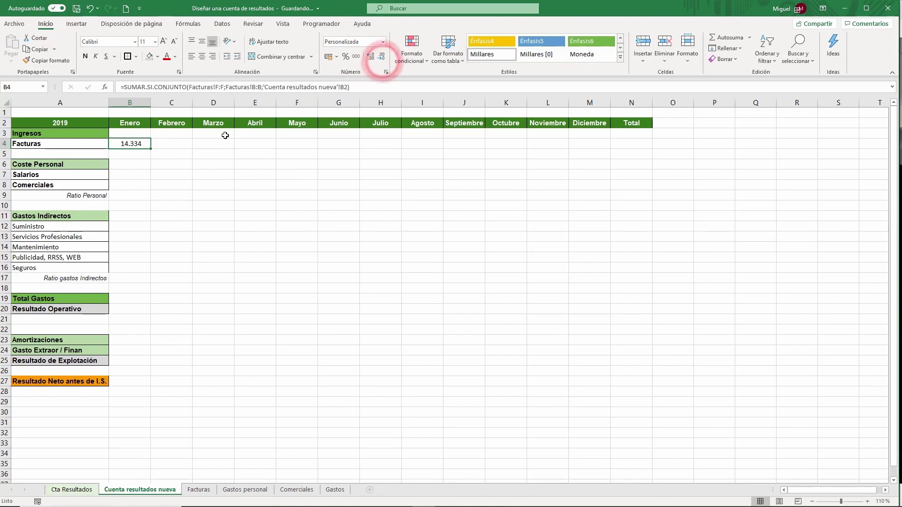
Fill the B4 formula across into C4 and compare the column references of both cells with the Facturas sheet.
{"action": "left_click", "coordinate": [154, 157]}
{"action": "left_click", "coordinate": [147, 145]}
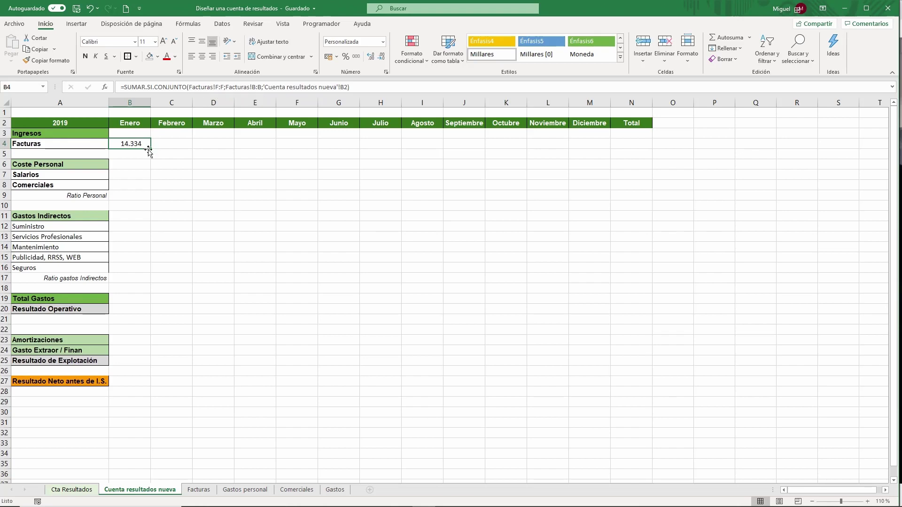
{"action": "left_click_drag", "start_coordinate": [150, 149], "coordinate": [190, 171]}
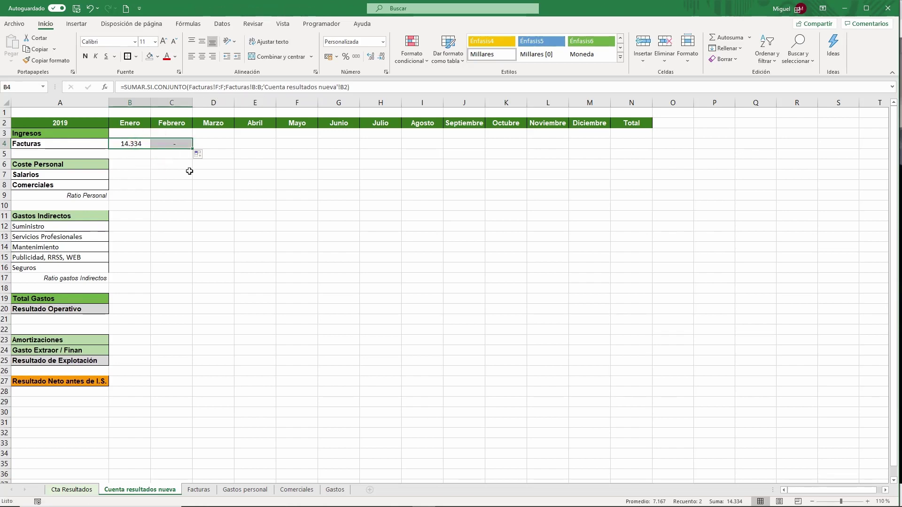
{"action": "left_click", "coordinate": [178, 144]}
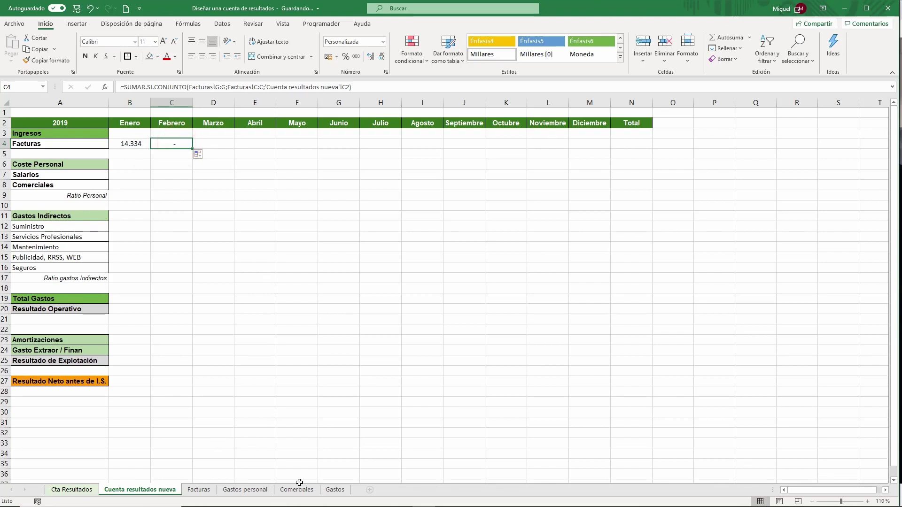
{"action": "left_click", "coordinate": [125, 145]}
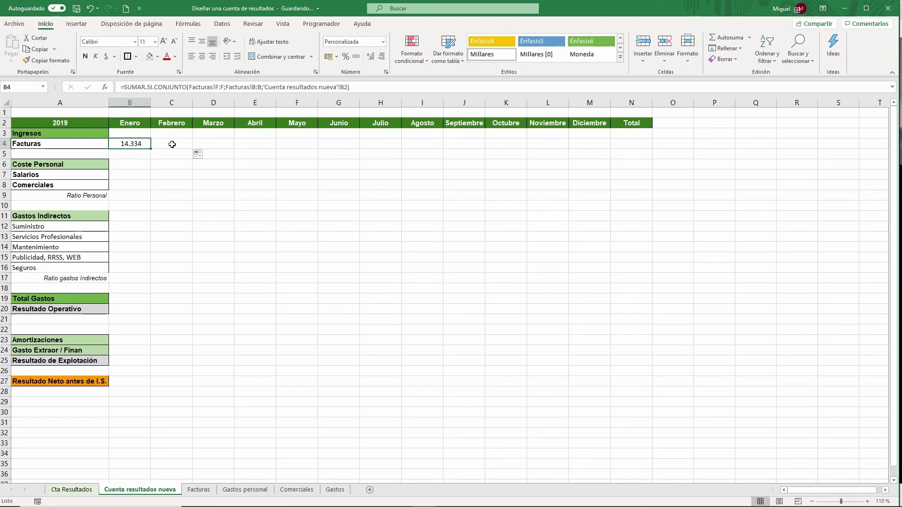
{"action": "left_click", "coordinate": [172, 144]}
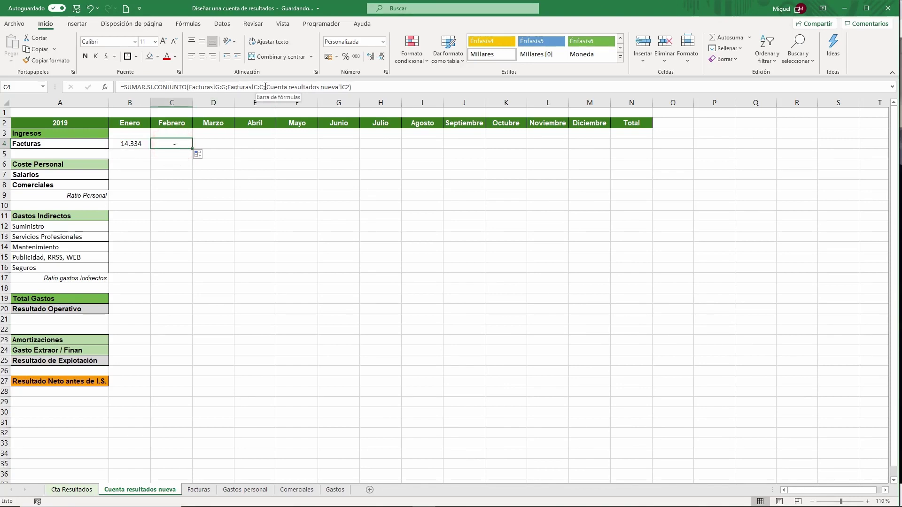
{"action": "left_click", "coordinate": [198, 490]}
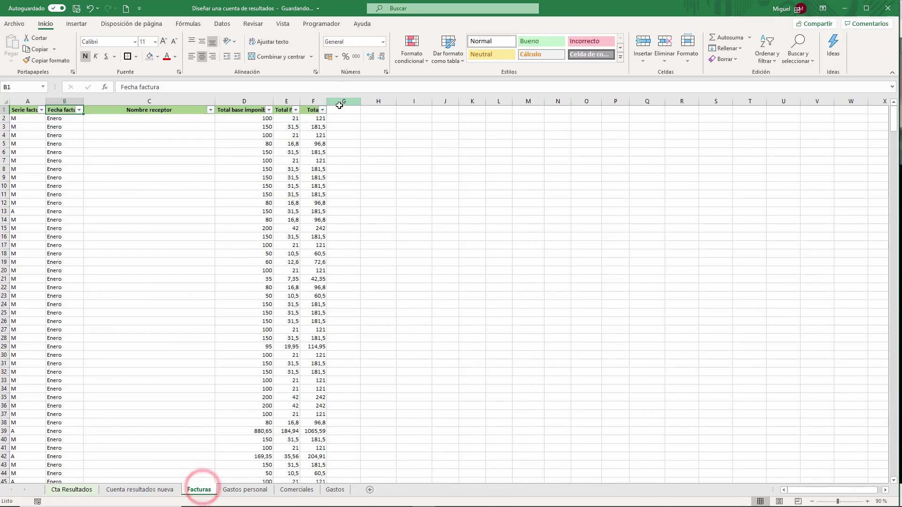
{"action": "left_click", "coordinate": [162, 491]}
Make the Facturas sum range $F:$F and criteria range $B:$B absolute in the B4 formula.
{"action": "left_click", "coordinate": [138, 146]}
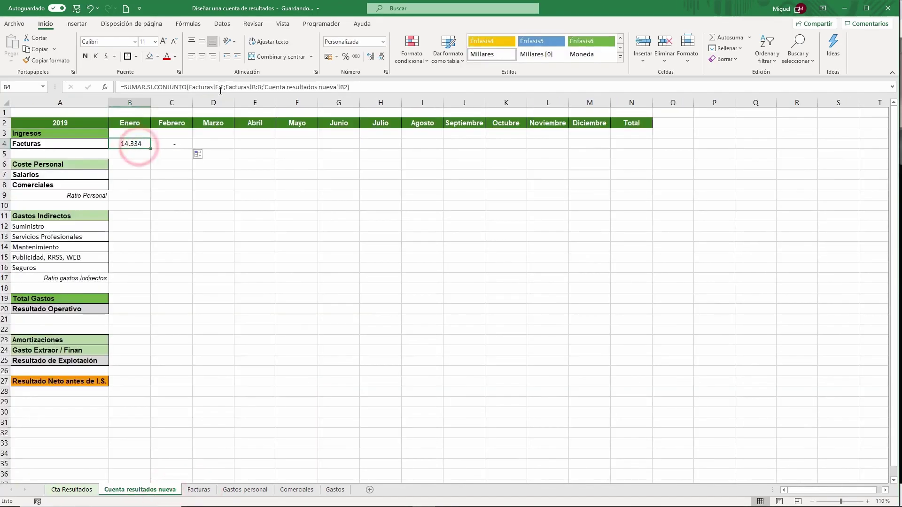
{"action": "left_click", "coordinate": [219, 87]}
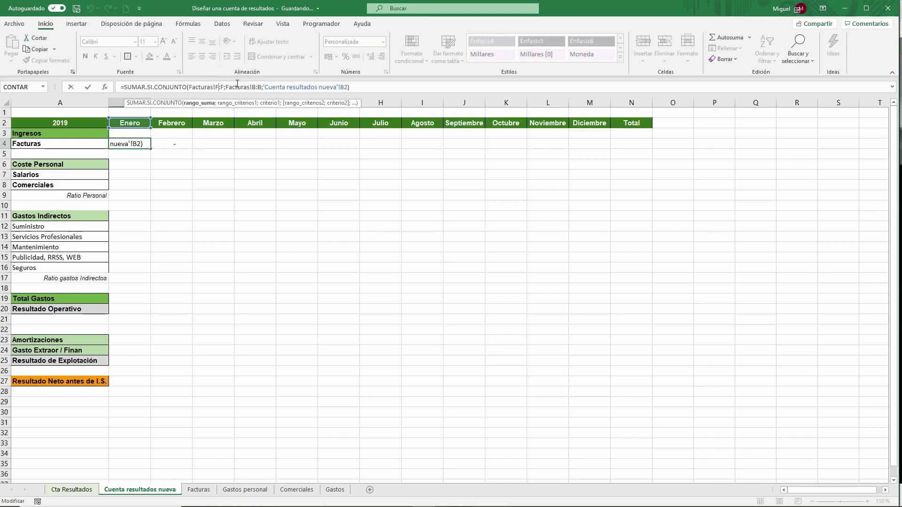
{"action": "key", "text": "F4"}
{"action": "left_click", "coordinate": [267, 88]}
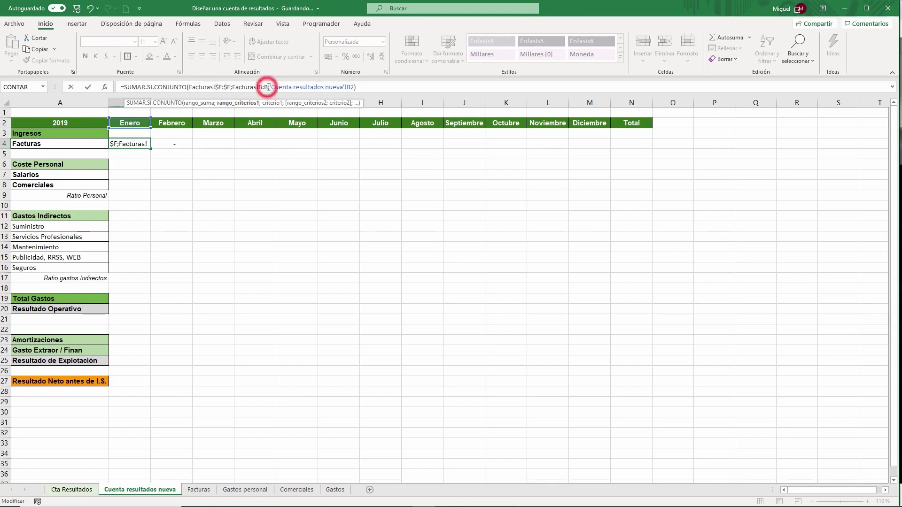
{"action": "key", "text": "Return"}
{"action": "key", "text": "F5"}
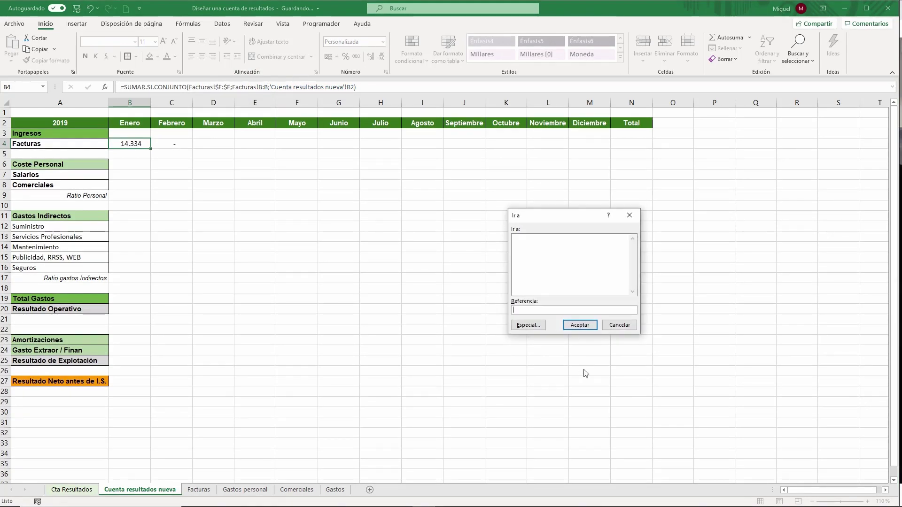
{"action": "left_click", "coordinate": [619, 324]}
{"action": "left_click", "coordinate": [265, 88]}
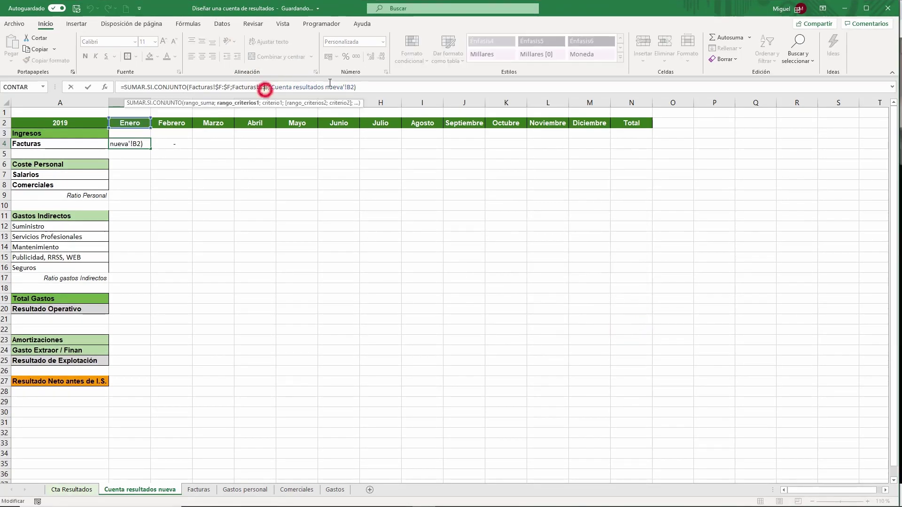
{"action": "key", "text": "F4"}
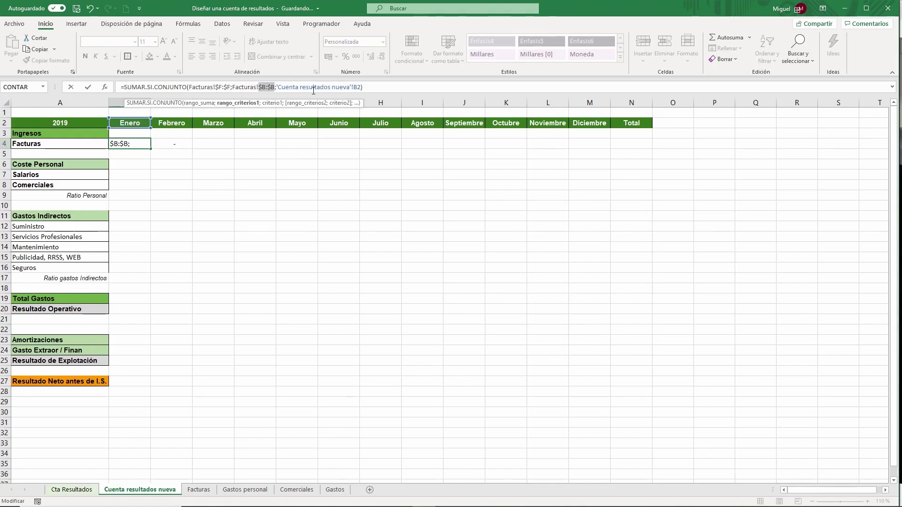
{"action": "key", "text": "Return"}
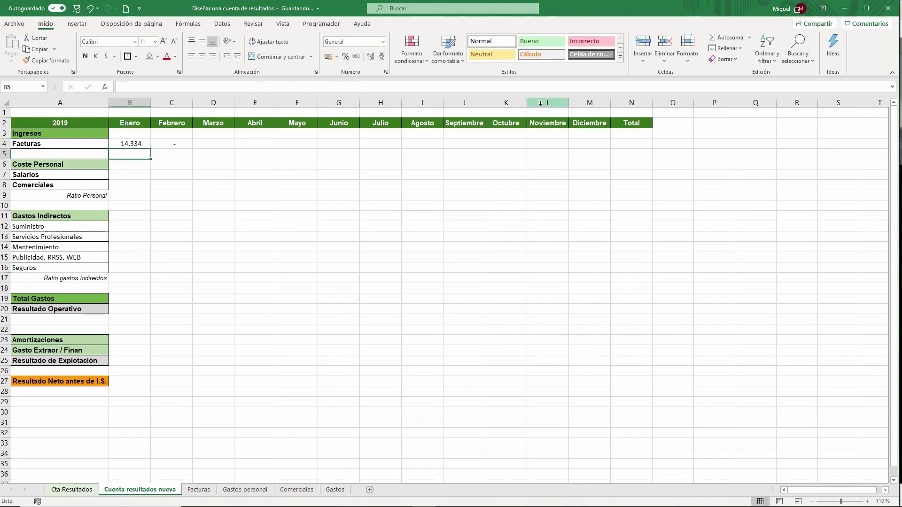
Fill the corrected B4 formula into C4 again and compare the month criterion reference in both cells.
{"action": "left_click", "coordinate": [134, 143]}
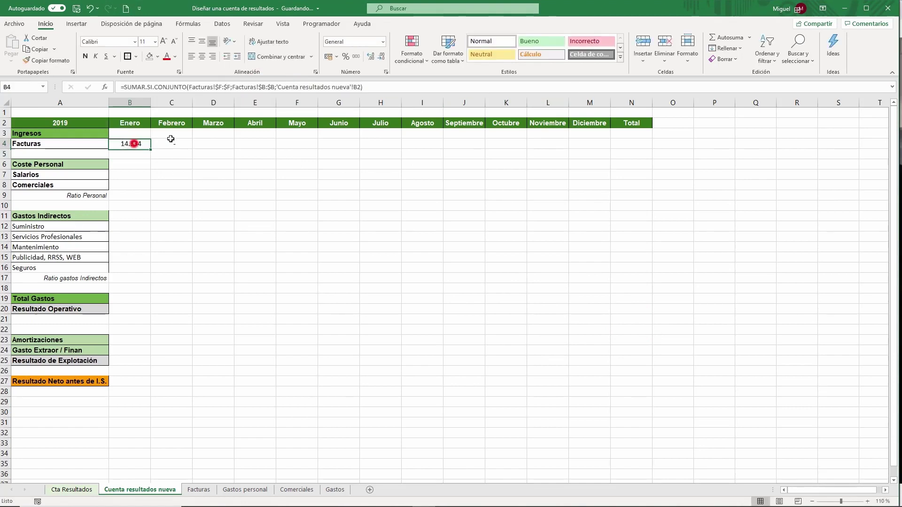
{"action": "left_click", "coordinate": [342, 87]}
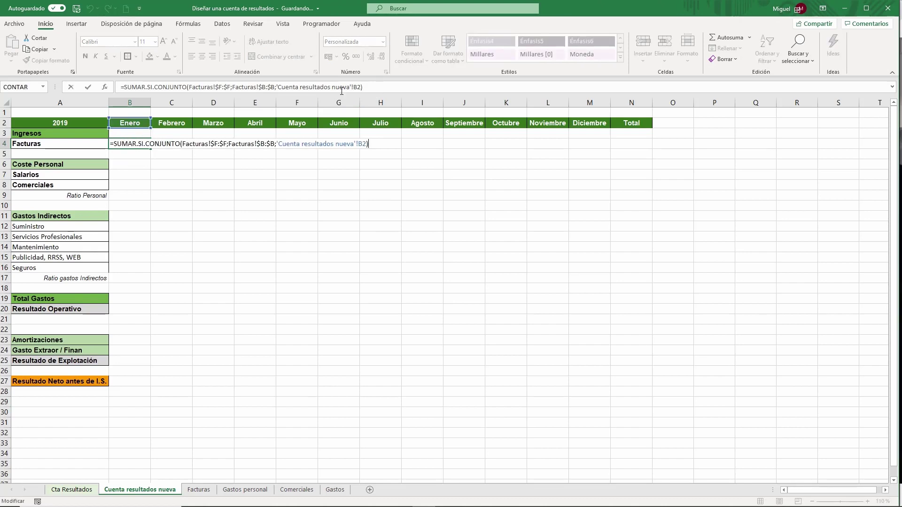
{"action": "key", "text": "Return"}
{"action": "left_click", "coordinate": [141, 143]}
{"action": "left_click_drag", "start_coordinate": [151, 149], "coordinate": [183, 147]}
{"action": "left_click", "coordinate": [123, 142]}
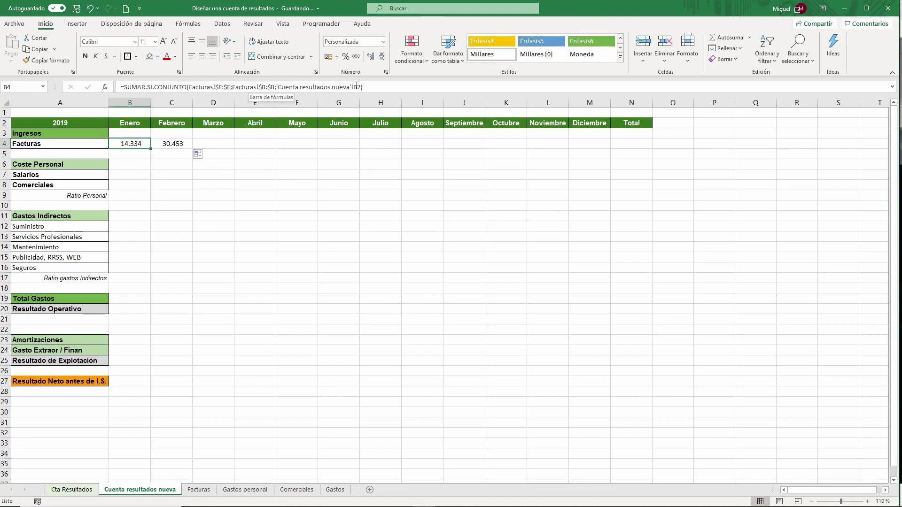
{"action": "left_click", "coordinate": [174, 143]}
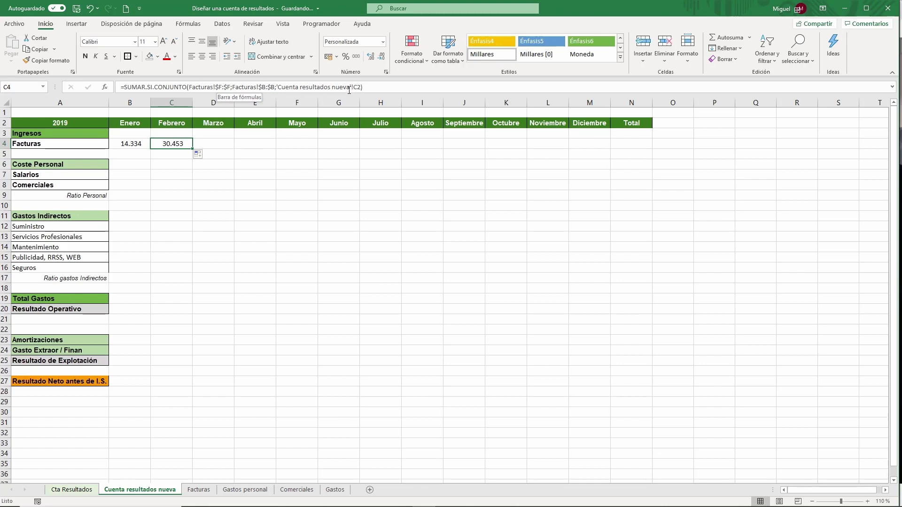
{"action": "key", "text": "F2"}
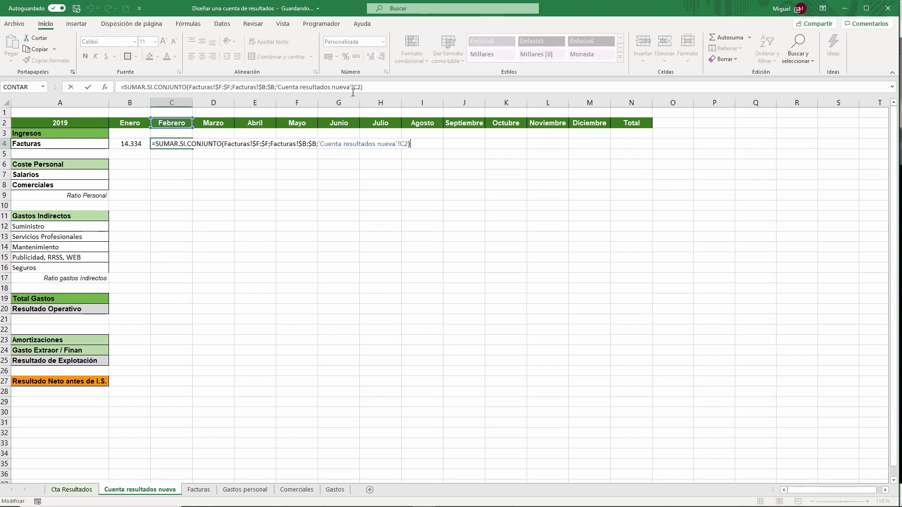
{"action": "key", "text": "ctrl+Return"}
Fill the C4 formula across to Diciembre in M4 and check the references in the M4 formula.
{"action": "left_click_drag", "start_coordinate": [192, 148], "coordinate": [597, 146]}
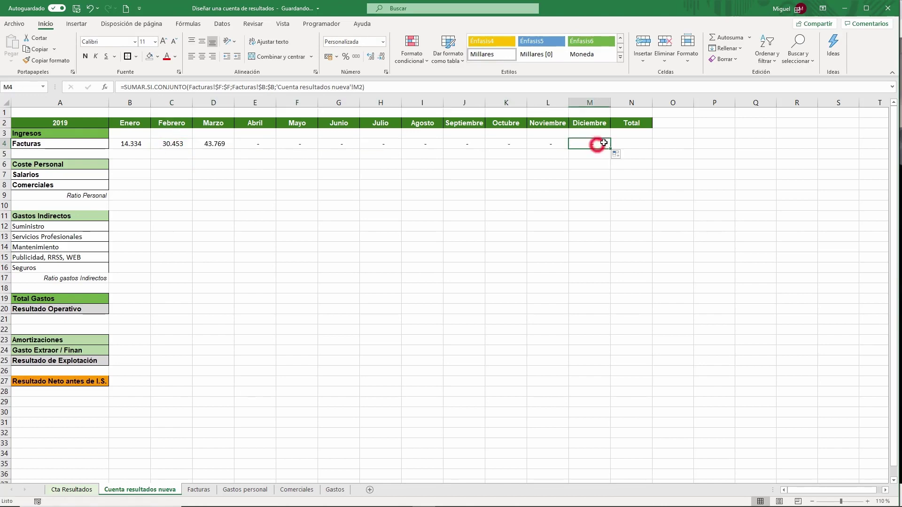
{"action": "double_click", "coordinate": [604, 142]}
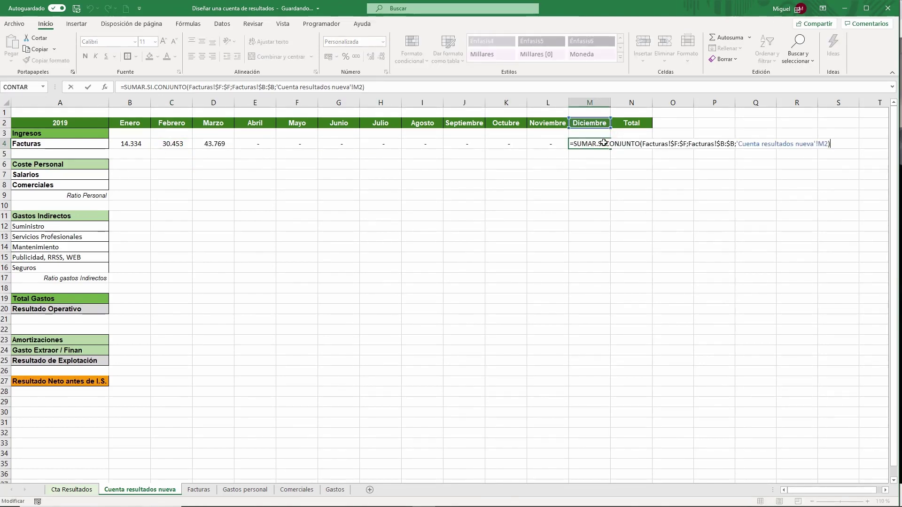
{"action": "key", "text": "Escape"}
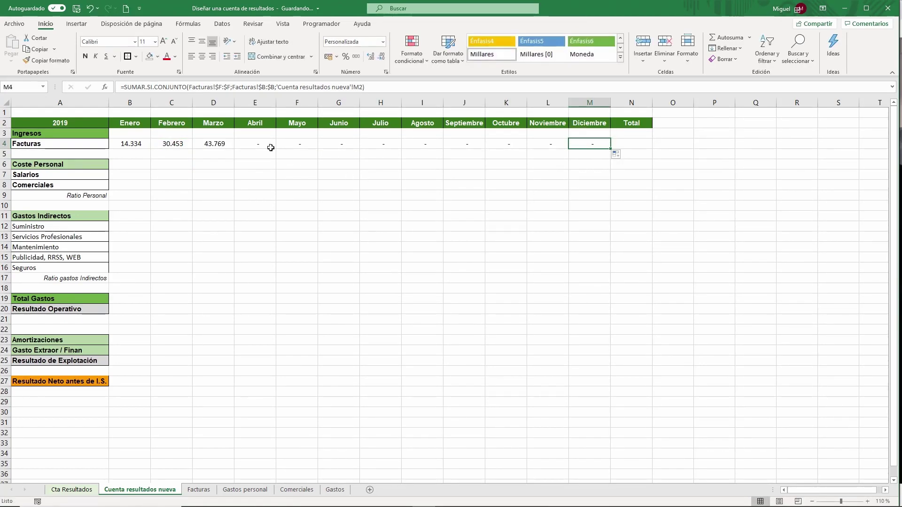
Check which months are available in the Fecha factura filter of the Facturas sheet.
{"action": "left_click", "coordinate": [198, 490]}
{"action": "left_click", "coordinate": [80, 110]}
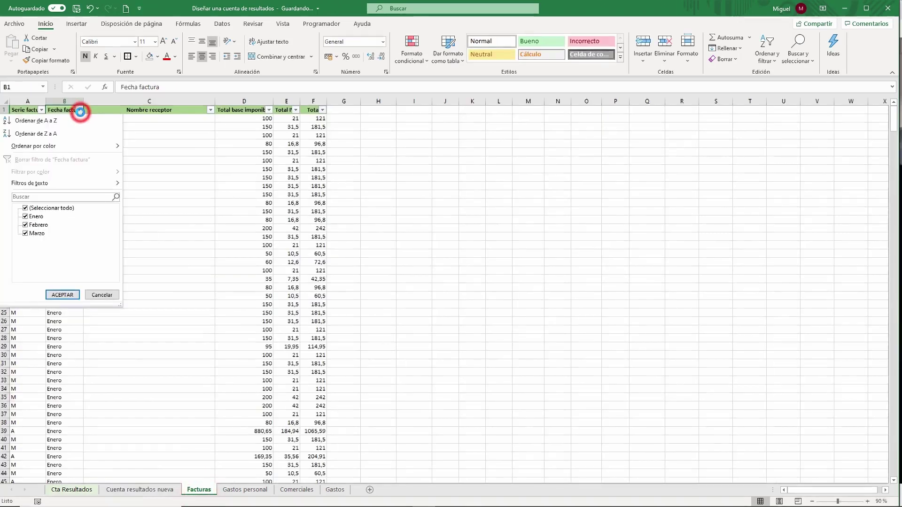
{"action": "left_click", "coordinate": [101, 293]}
{"action": "left_click", "coordinate": [110, 490]}
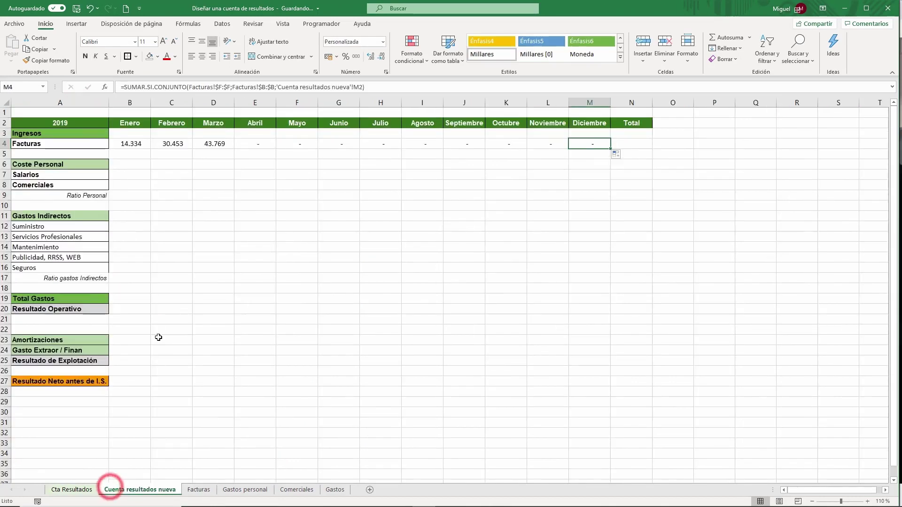
Link Ingresos for Enero in B3 to the invoice total with =B4 and fill it across to M3.
{"action": "left_click", "coordinate": [119, 133]}
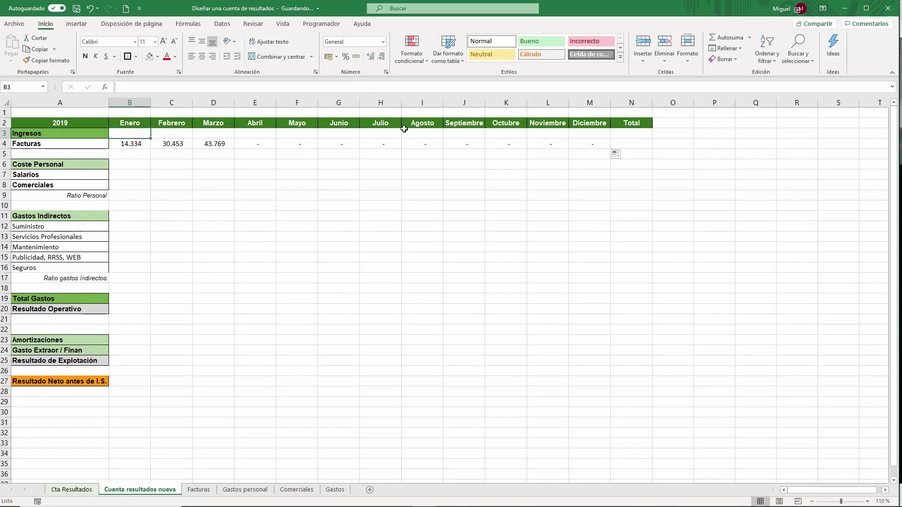
{"action": "type", "text": "="}
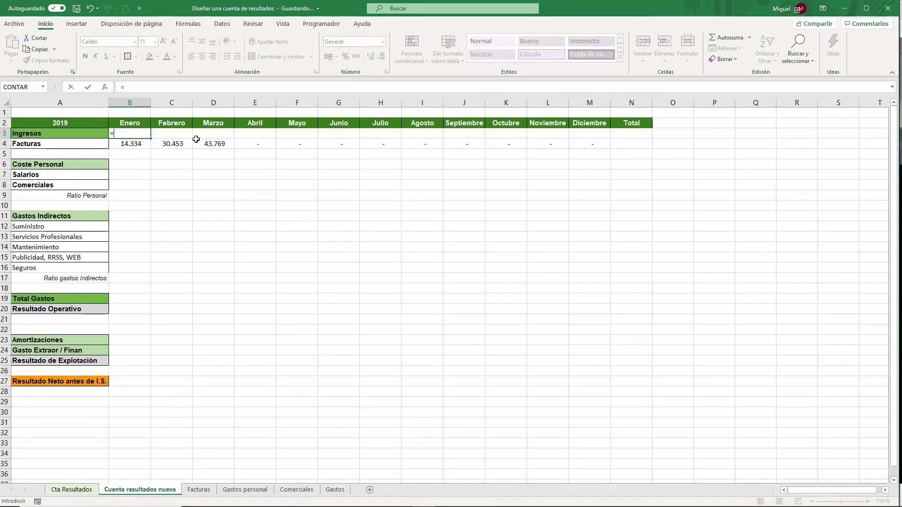
{"action": "left_click", "coordinate": [138, 146]}
{"action": "key", "text": "Return"}
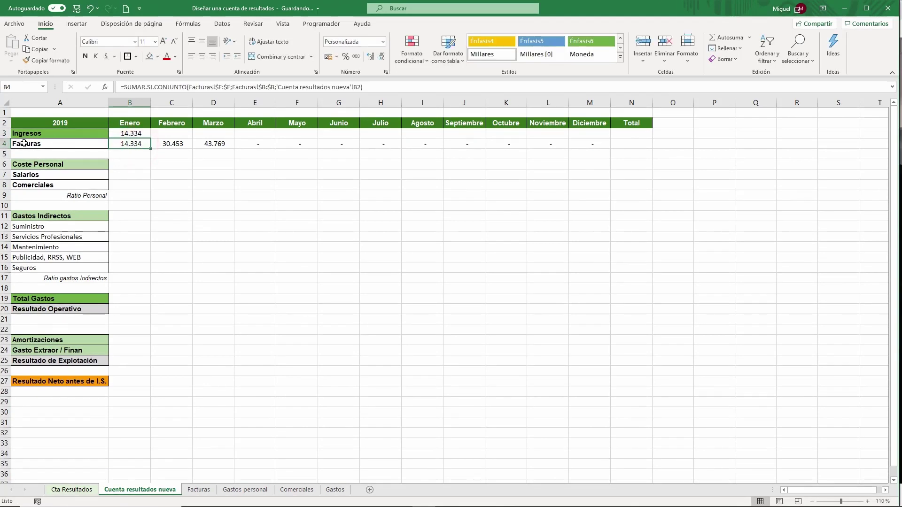
{"action": "left_click", "coordinate": [137, 133]}
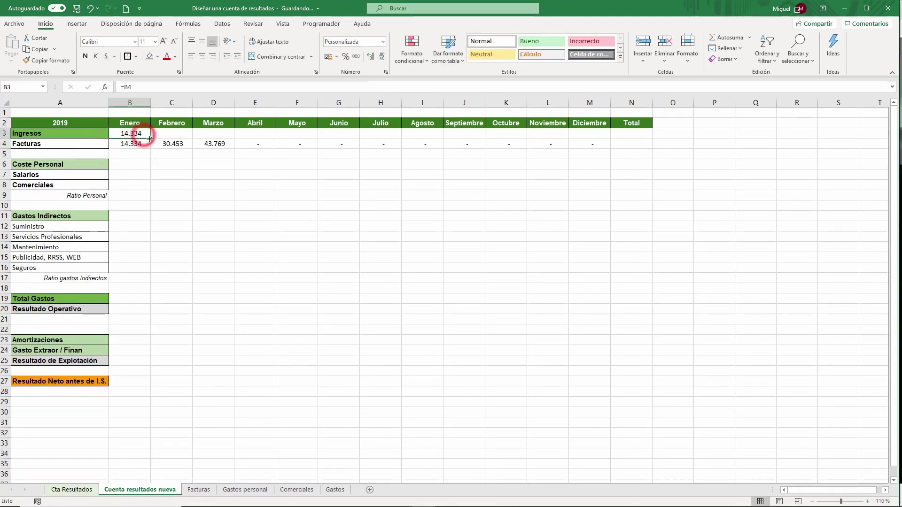
{"action": "left_click_drag", "start_coordinate": [260, 141], "coordinate": [629, 144]}
{"action": "left_click_drag", "start_coordinate": [626, 144], "coordinate": [626, 144]}
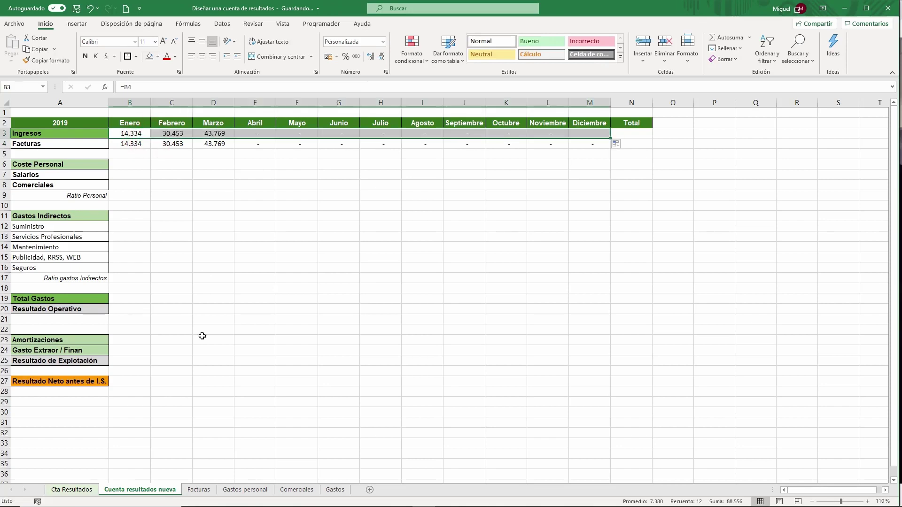
Review the source data on the Facturas sheet and the Facturas row of Cuenta resultados nueva.
{"action": "left_click", "coordinate": [204, 491]}
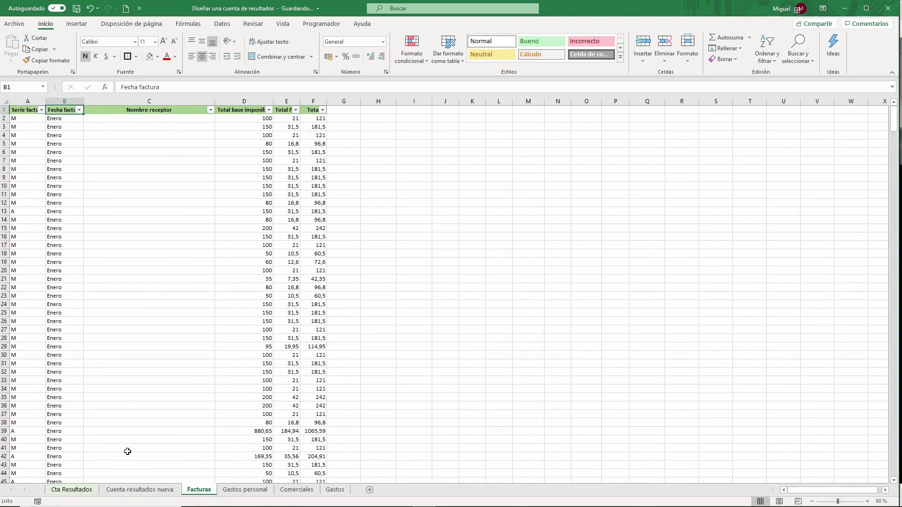
{"action": "left_click", "coordinate": [139, 490]}
{"action": "left_click", "coordinate": [7, 143]}
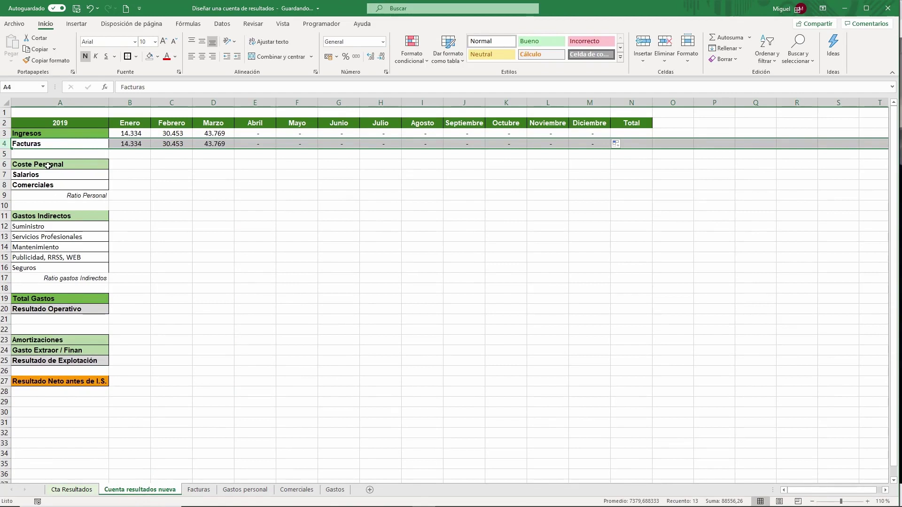
{"action": "left_click", "coordinate": [306, 186]}
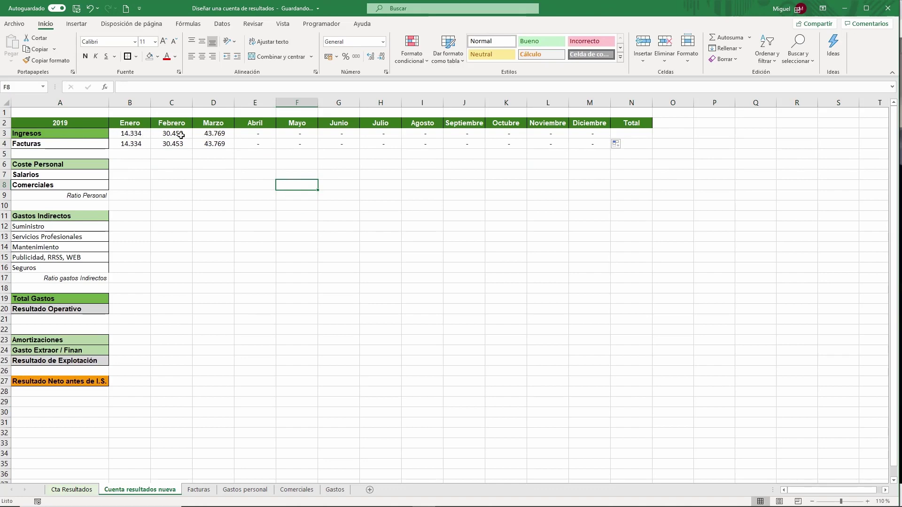
Sum the Ingresos months in the Total cell N3 with =SUMA(B3:M3) and fill it down to N4.
{"action": "left_click", "coordinate": [642, 134]}
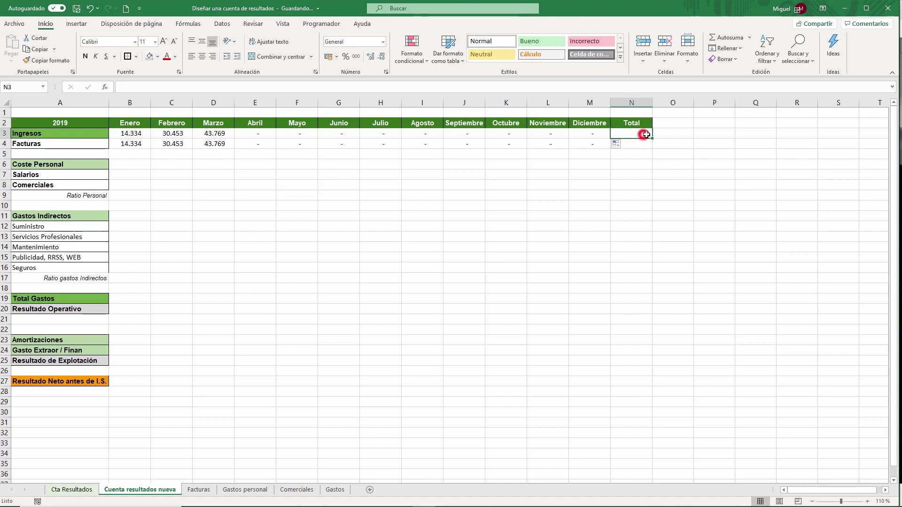
{"action": "left_click", "coordinate": [725, 38]}
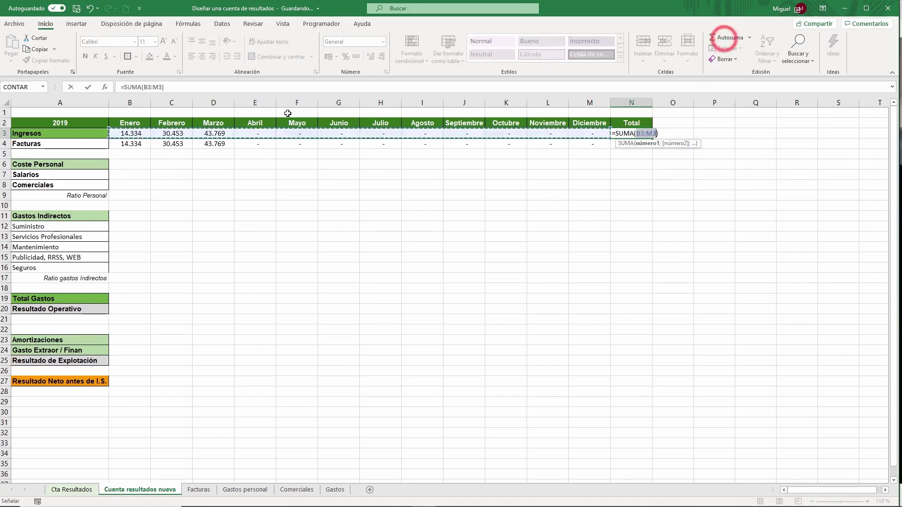
{"action": "key", "text": "Return"}
{"action": "left_click", "coordinate": [648, 135]}
{"action": "left_click_drag", "start_coordinate": [653, 138], "coordinate": [653, 147]}
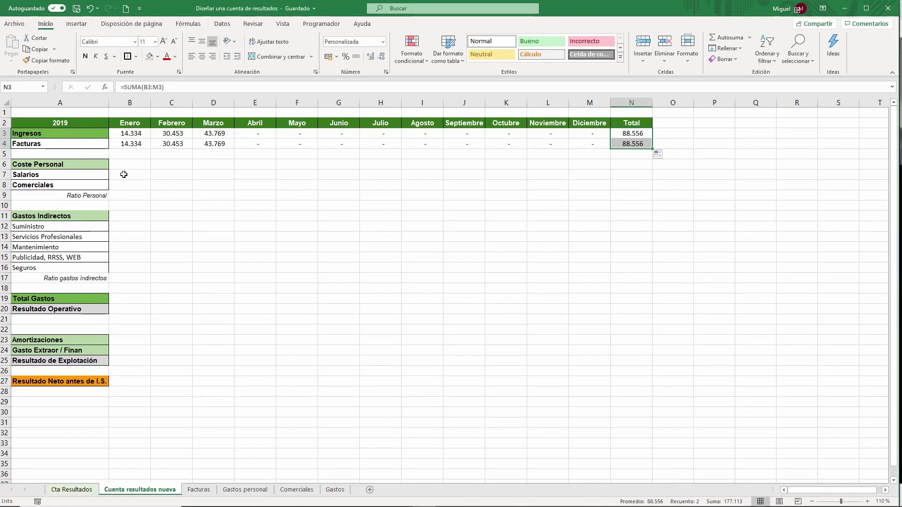
Examine the Gastos personal and Comerciales sheets as data sources for the Coste Personal rows.
{"action": "left_click", "coordinate": [256, 490]}
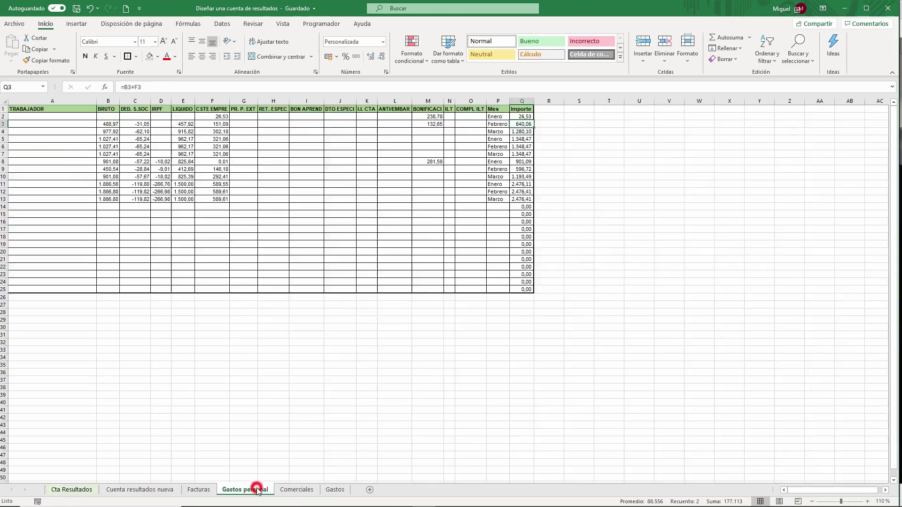
{"action": "left_click", "coordinate": [157, 490]}
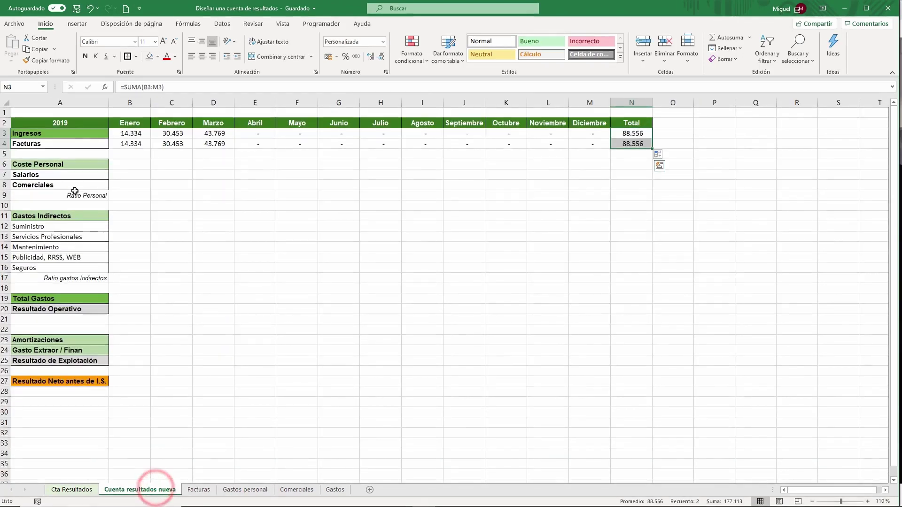
{"action": "left_click", "coordinate": [297, 491]}
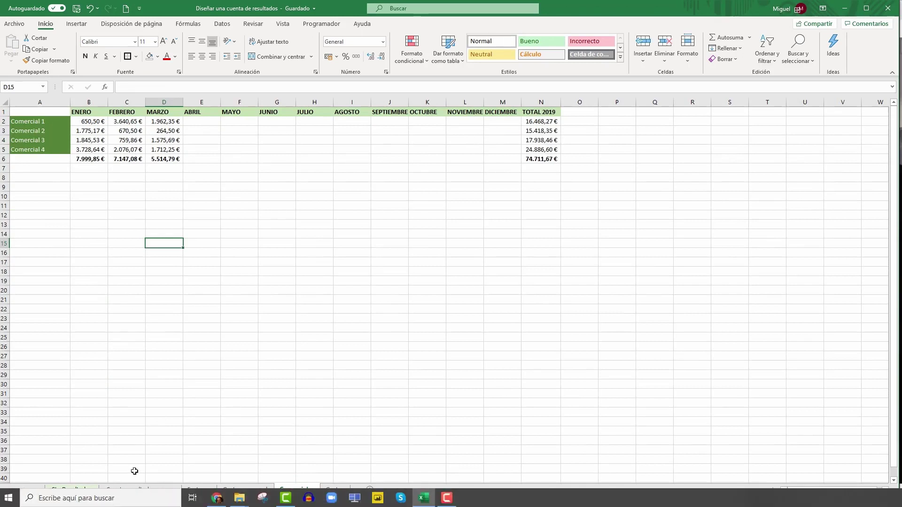
{"action": "left_click", "coordinate": [119, 491]}
Enter a SUMAR.SI.CONJUNTO formula in Salarios B7 summing Gastos personal Q:Q where P:P matches the month in B2.
{"action": "left_click", "coordinate": [126, 175]}
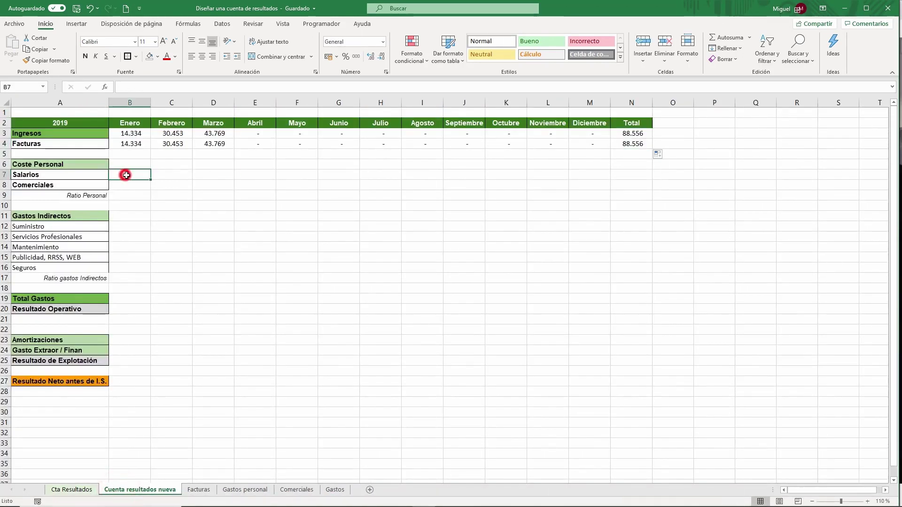
{"action": "type", "text": "=sum"}
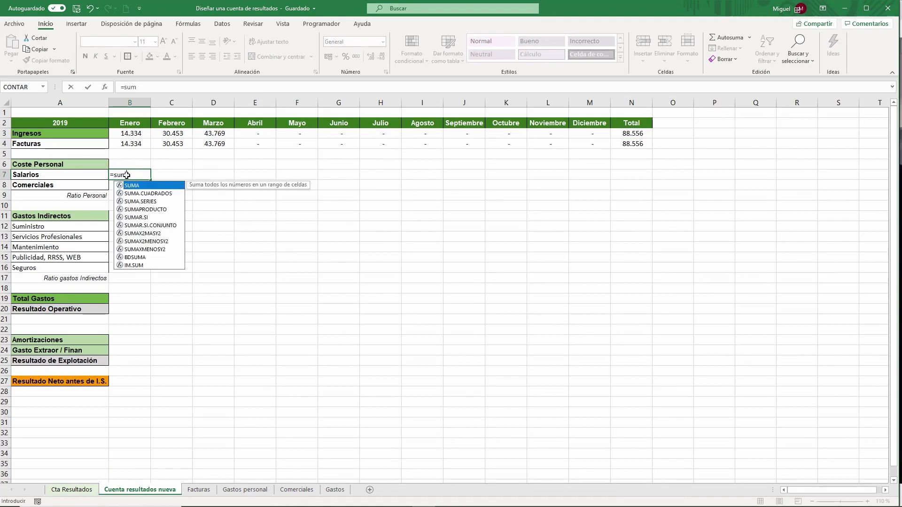
{"action": "double_click", "coordinate": [149, 226]}
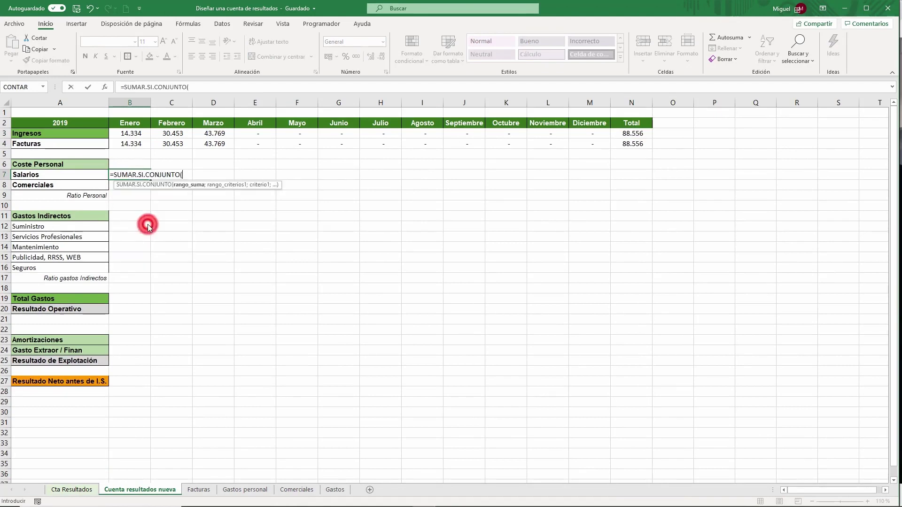
{"action": "left_click", "coordinate": [245, 489]}
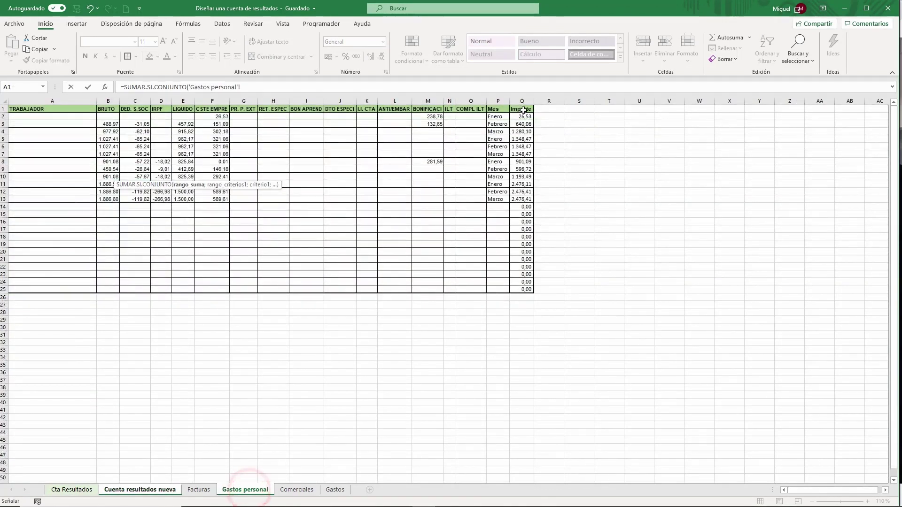
{"action": "left_click", "coordinate": [522, 100]}
{"action": "type", "text": ";"}
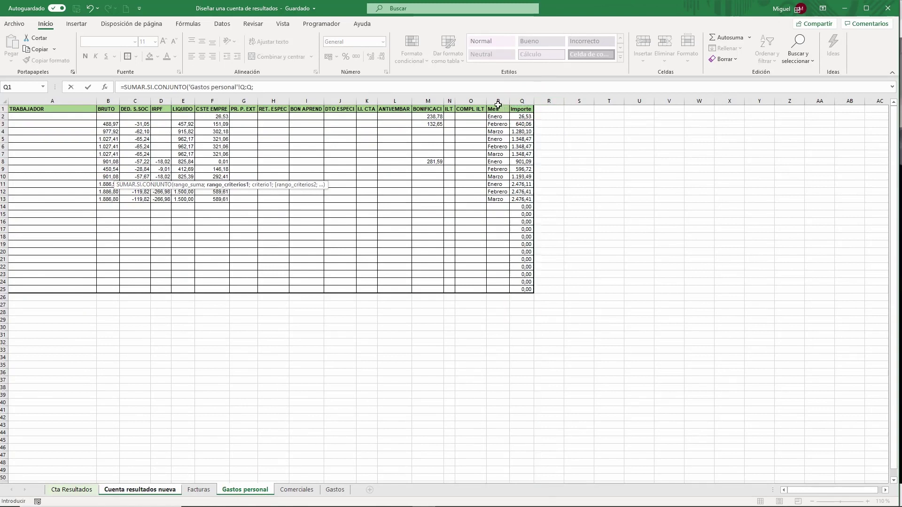
{"action": "left_click", "coordinate": [497, 101]}
{"action": "type", "text": ";"}
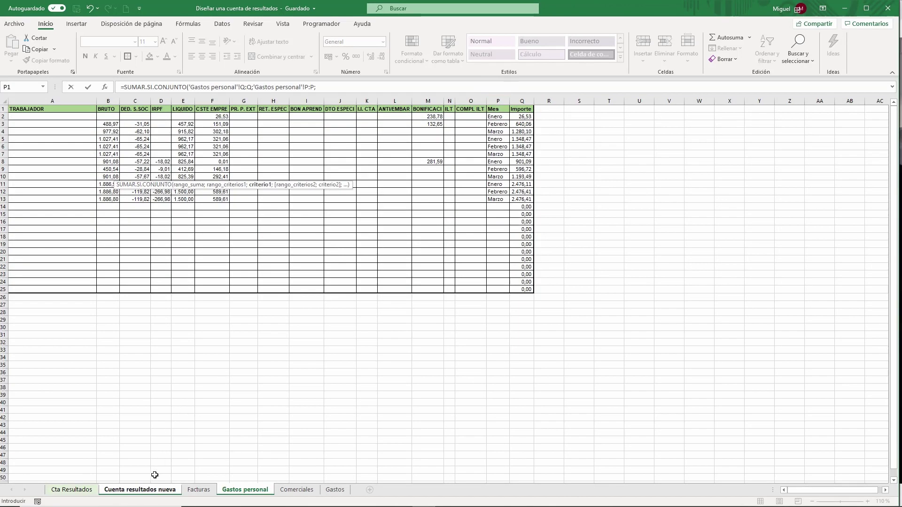
{"action": "left_click", "coordinate": [155, 494]}
{"action": "left_click", "coordinate": [141, 123]}
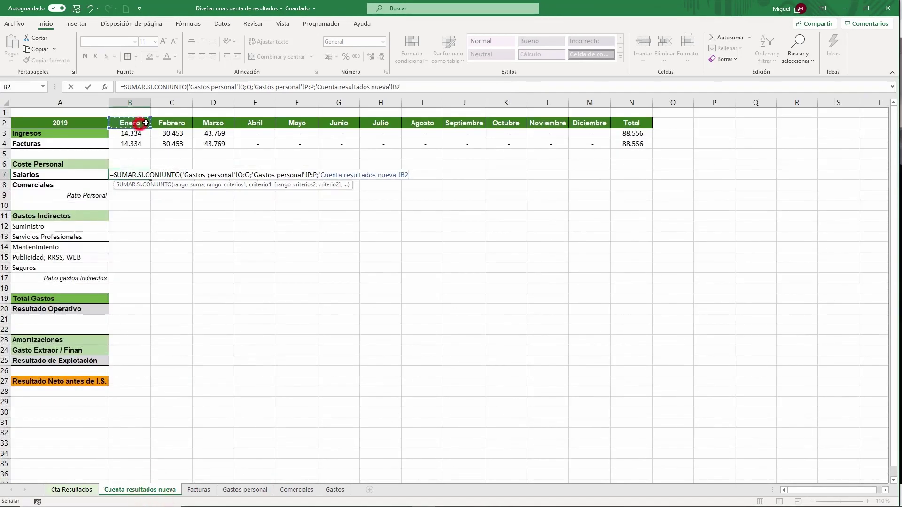
{"action": "key", "text": "Return"}
Make the Gastos personal ranges in the B7 formula absolute as $Q:$Q and $P:$P.
{"action": "left_click", "coordinate": [136, 175]}
{"action": "left_click", "coordinate": [246, 88]}
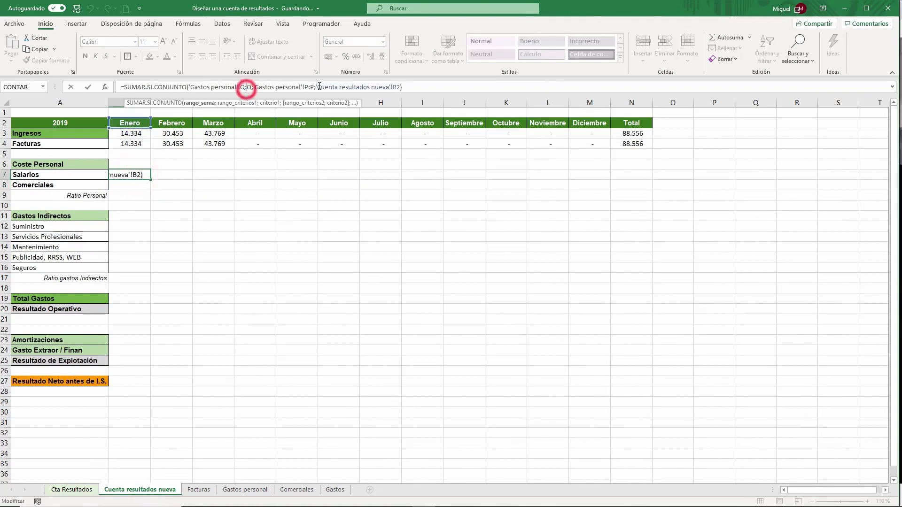
{"action": "key", "text": "F4"}
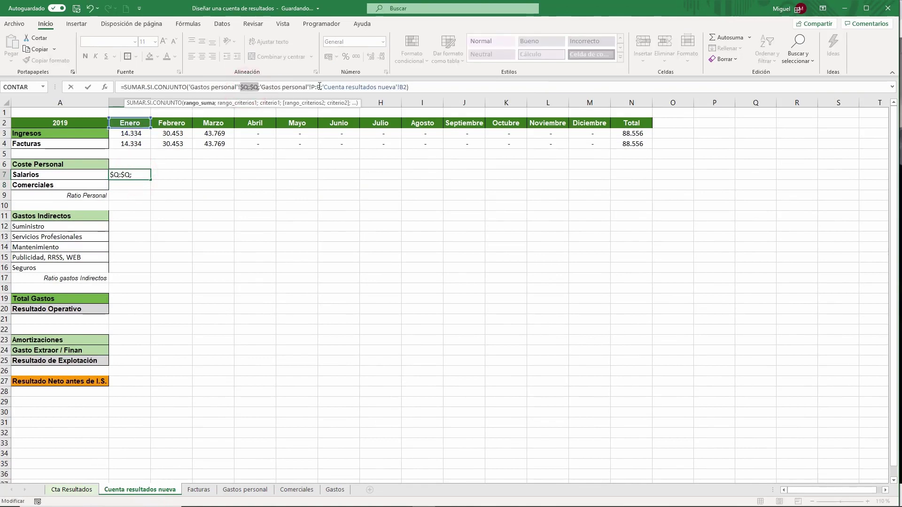
{"action": "left_click", "coordinate": [319, 87]}
{"action": "key", "text": "F4"}
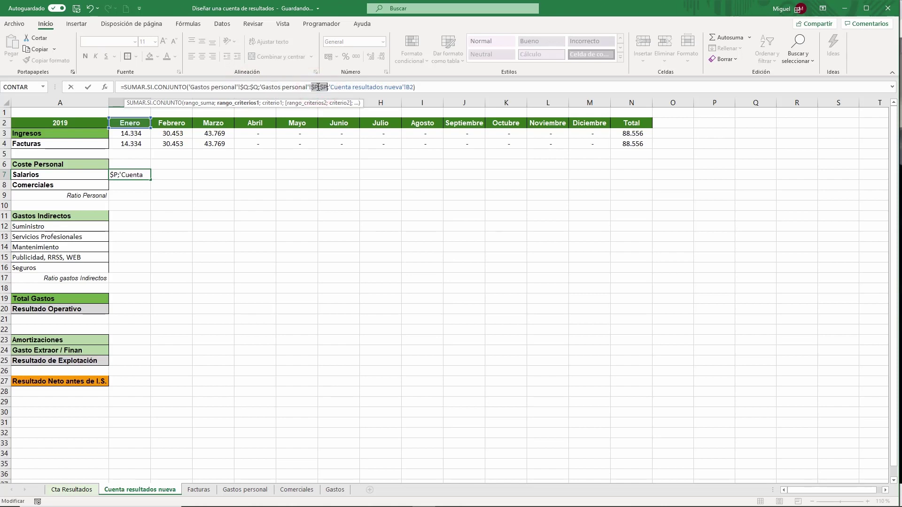
{"action": "key", "text": "Return"}
Format B7 with a thousands separator and no decimals, and fill its formula across to M7.
{"action": "left_click", "coordinate": [142, 174]}
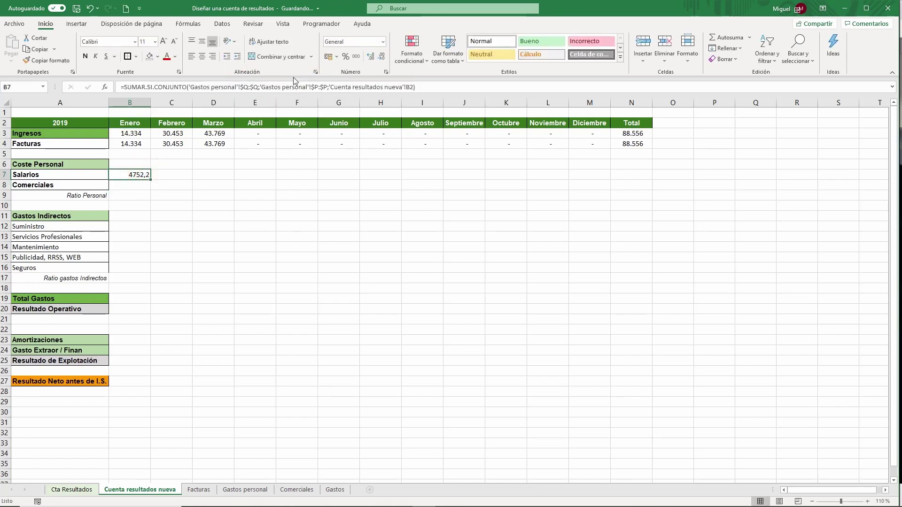
{"action": "left_click", "coordinate": [356, 56]}
{"action": "left_click", "coordinate": [382, 56]}
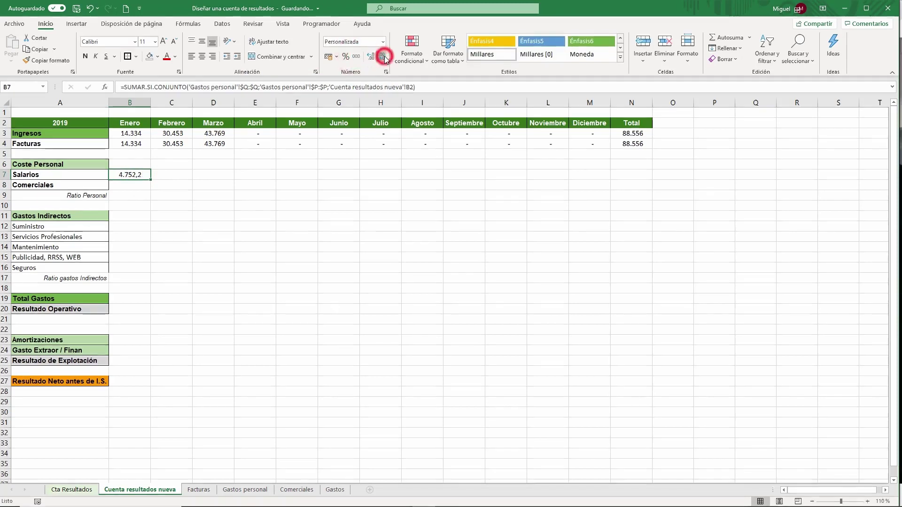
{"action": "left_click_drag", "start_coordinate": [150, 179], "coordinate": [593, 174]}
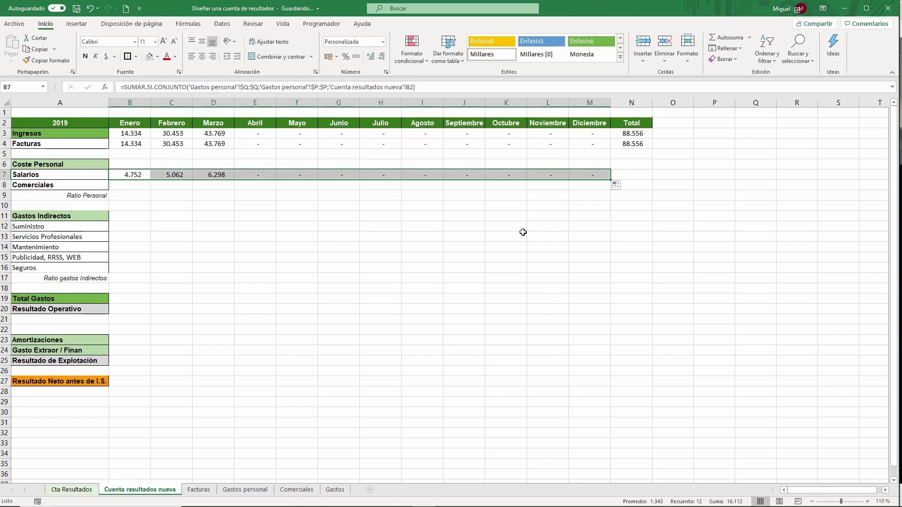
Enter the sample dates 01/02/2020 in I2 and 12/02/2020 in I3 on the Facturas sheet.
{"action": "left_click", "coordinate": [198, 490]}
{"action": "left_click", "coordinate": [67, 126]}
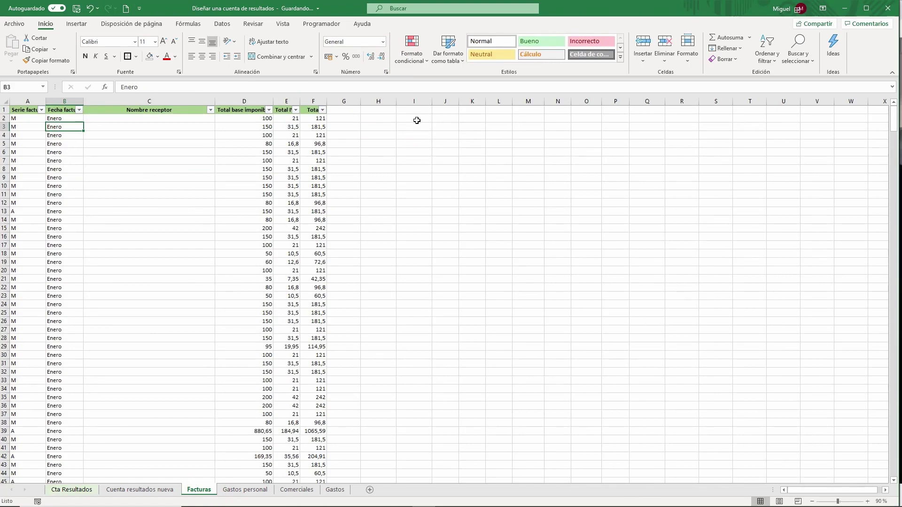
{"action": "left_click", "coordinate": [417, 120]}
{"action": "type", "text": "01/02/2020"}
{"action": "key", "text": "Return"}
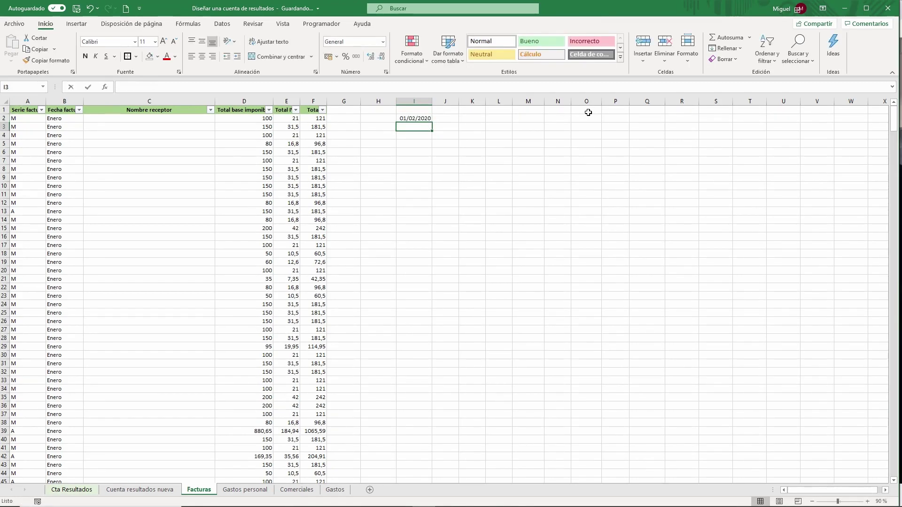
{"action": "type", "text": "12/02/2020"}
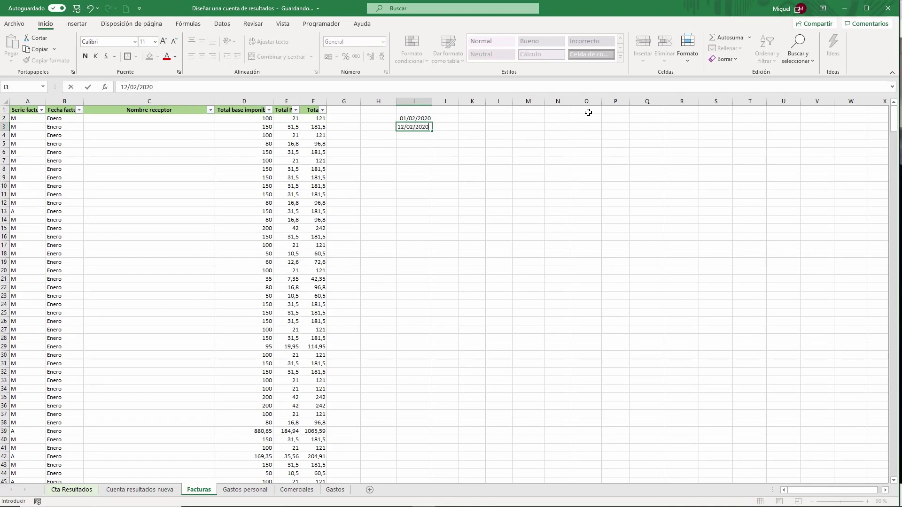
{"action": "key", "text": "Return"}
Change the sample date in I3 to 12/01/2020.
{"action": "left_click", "coordinate": [428, 126]}
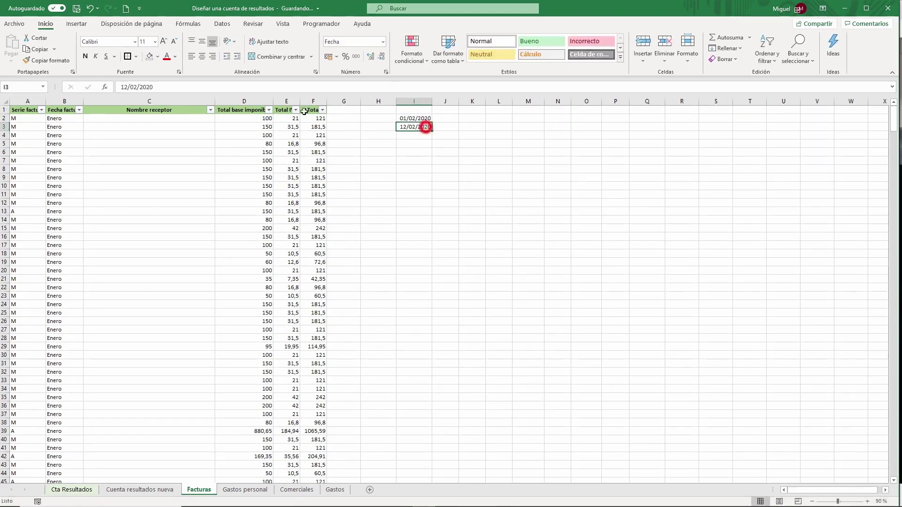
{"action": "left_click", "coordinate": [136, 87]}
{"action": "key", "text": "BackSpace"}
{"action": "type", "text": "1"}
{"action": "key", "text": "Return"}
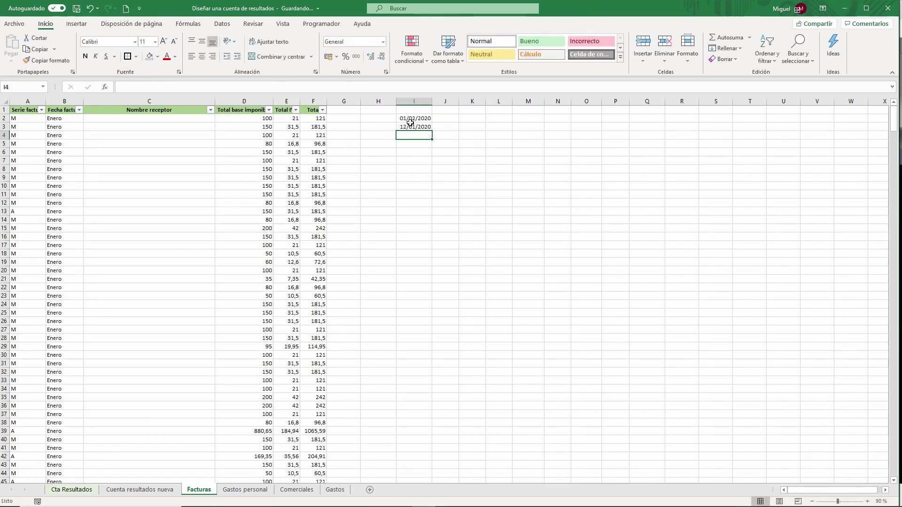
Convert the date in Facturas I2 to a month name in J2 using TEXTO with a repeated "m" format, and fill it down to J3.
{"action": "left_click", "coordinate": [140, 490]}
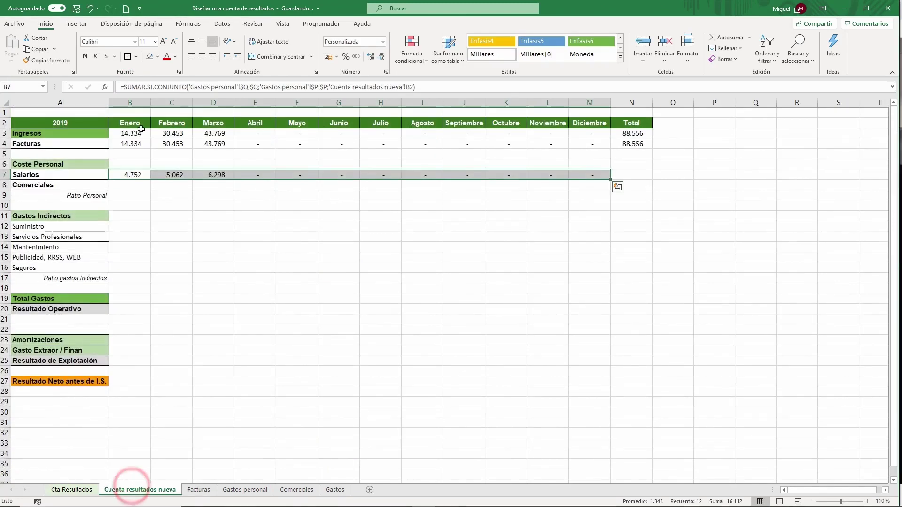
{"action": "left_click", "coordinate": [139, 124]}
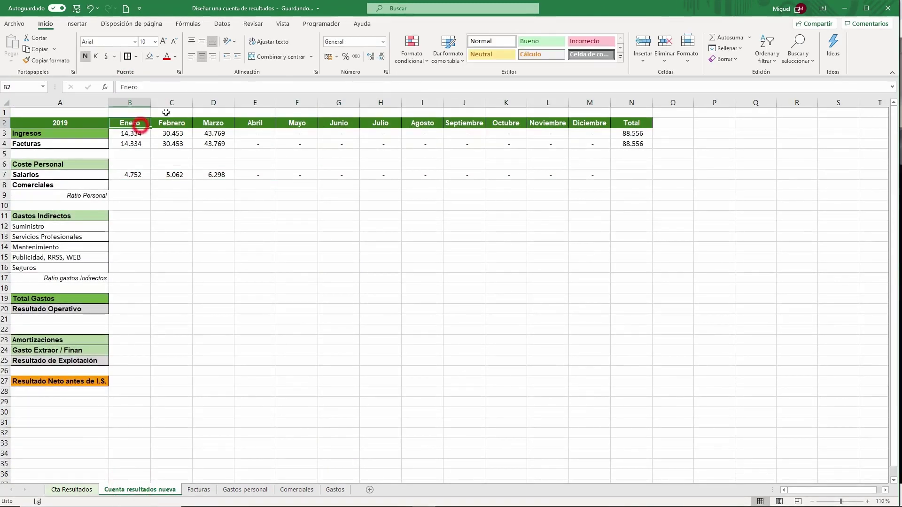
{"action": "left_click", "coordinate": [208, 487]}
{"action": "left_click", "coordinate": [436, 121]}
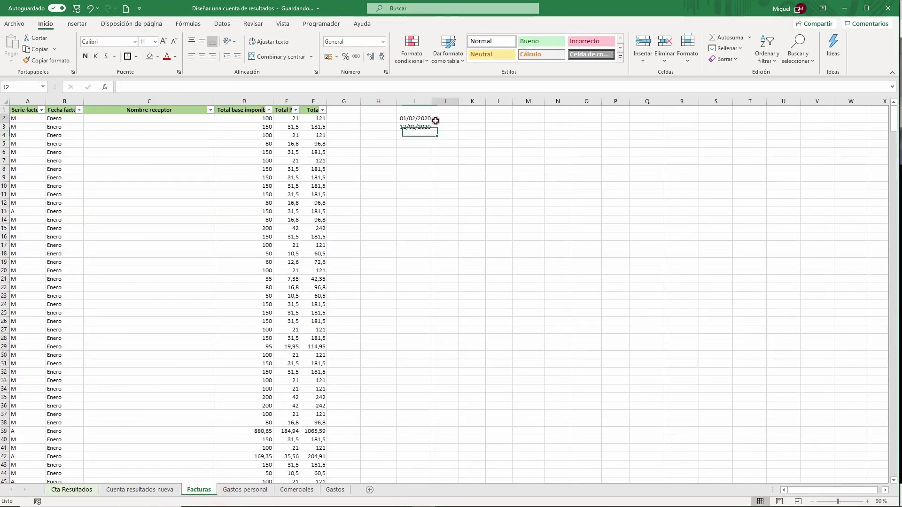
{"action": "type", "text": "=t"}
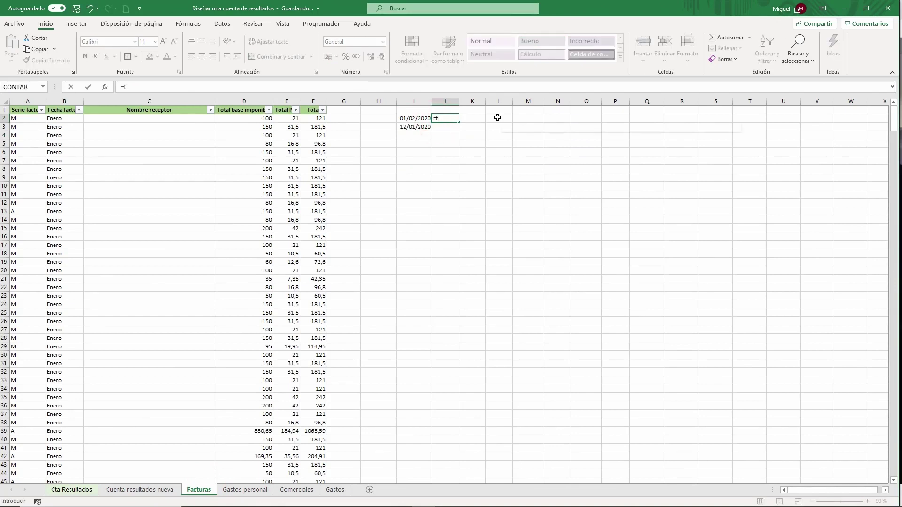
{"action": "type", "text": "exto("}
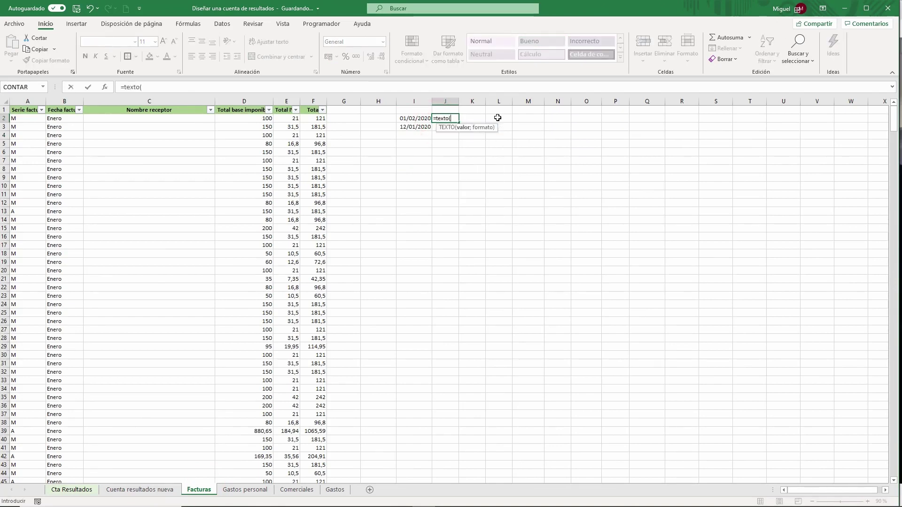
{"action": "left_click", "coordinate": [415, 118]}
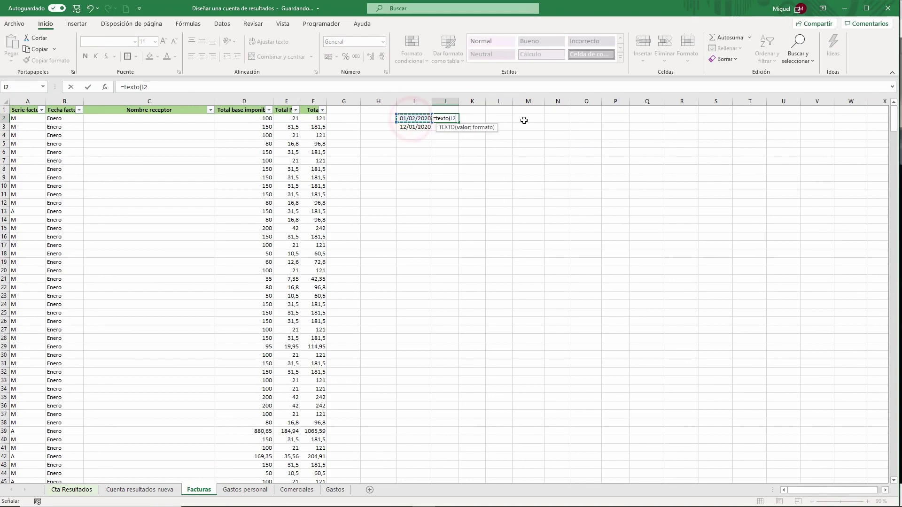
{"action": "type", "text": "M\""}
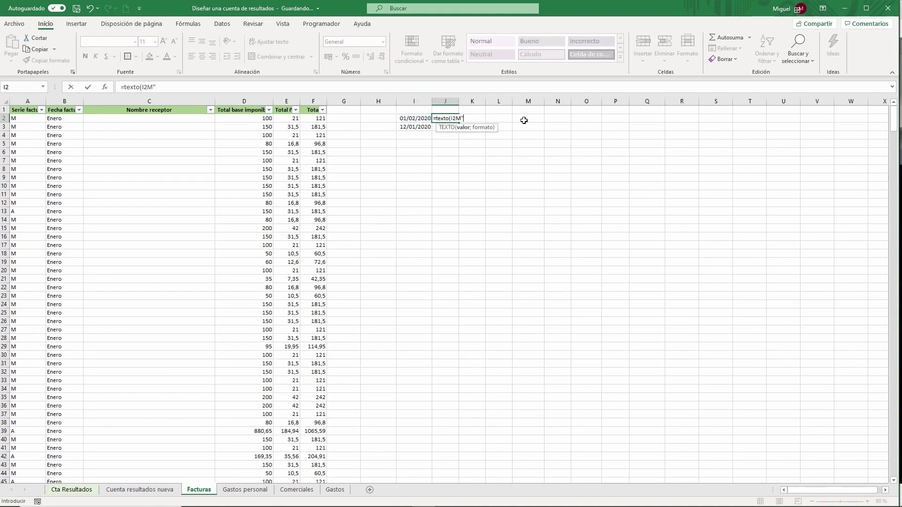
{"action": "type", "text": "mmmmmmmmmmmmmm"}
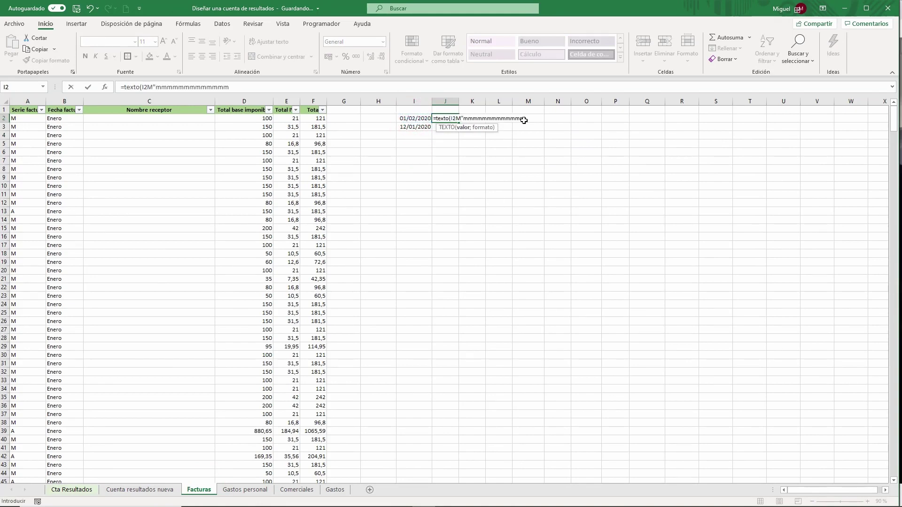
{"action": "key", "text": "BackSpace"}
{"action": "key", "text": "BackSpace"}
{"action": "key", "text": "BackSpace"}
{"action": "type", "text": ";"}
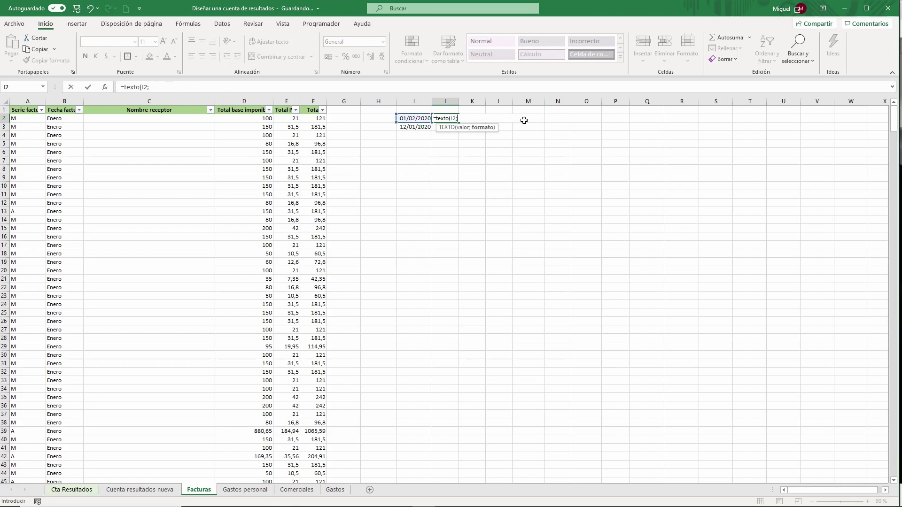
{"action": "type", "text": "\"mmmmmmmmmmmmmmmm"}
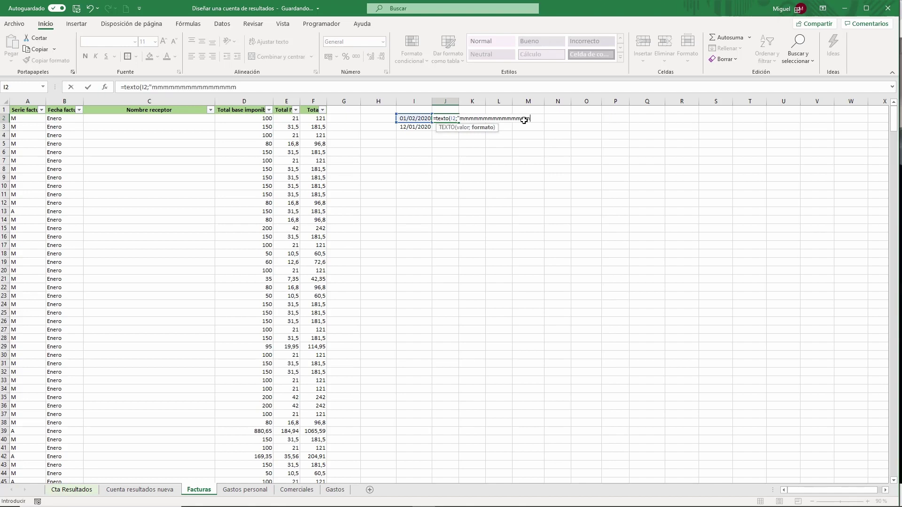
{"action": "type", "text": "mmmmmmmmm"}
{"action": "key", "text": "Return"}
{"action": "left_click", "coordinate": [455, 120]}
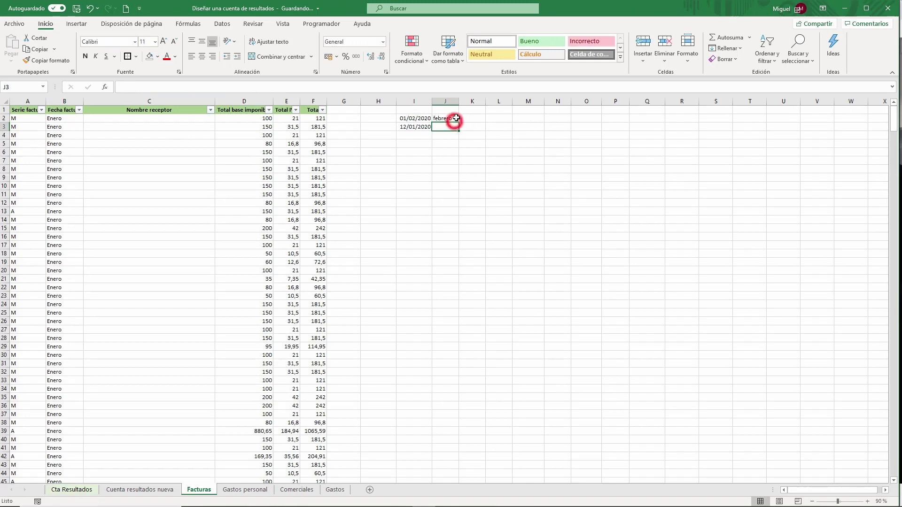
{"action": "left_click_drag", "start_coordinate": [458, 123], "coordinate": [459, 132]}
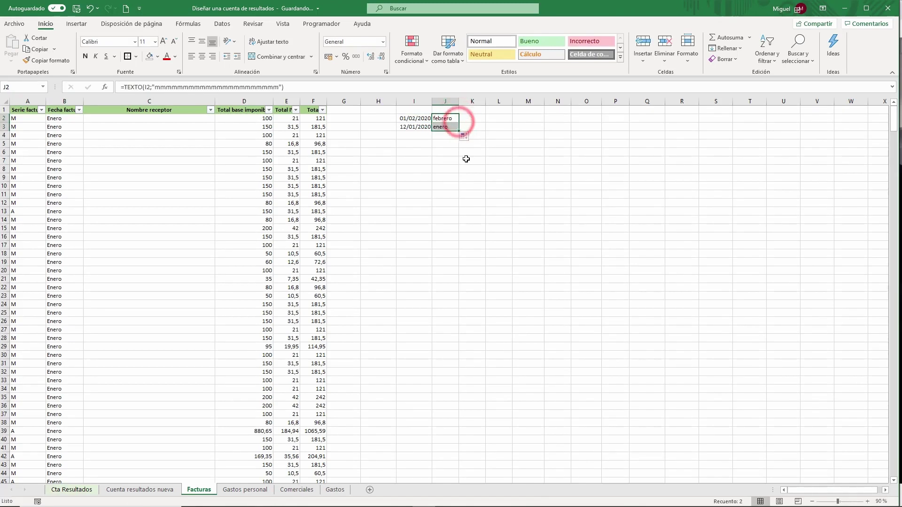
Clear the sample dates and month-name formulas from I2:J3.
{"action": "left_click", "coordinate": [454, 121]}
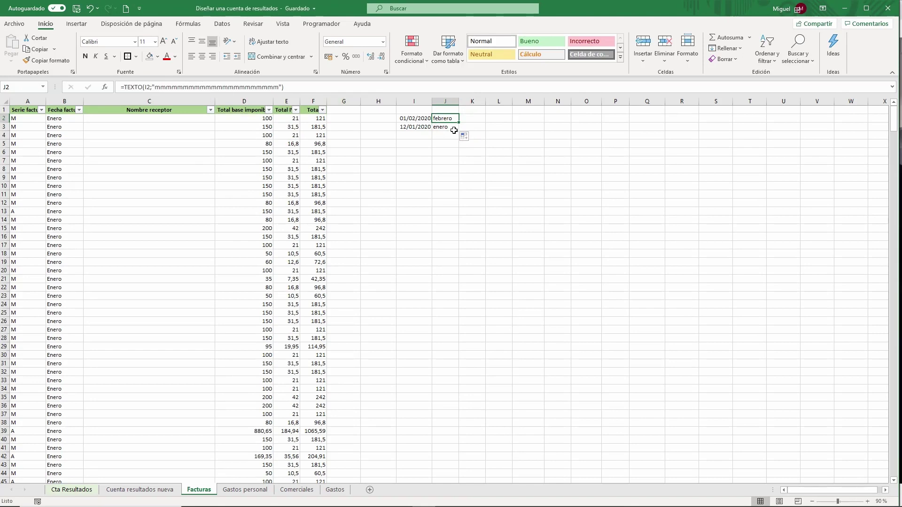
{"action": "left_click_drag", "start_coordinate": [422, 118], "coordinate": [446, 126]}
{"action": "key", "text": "Delete"}
Review the monthly amounts on the Comerciales sheet as the source for the Comerciales row of Cuenta resultados nueva.
{"action": "left_click", "coordinate": [130, 491]}
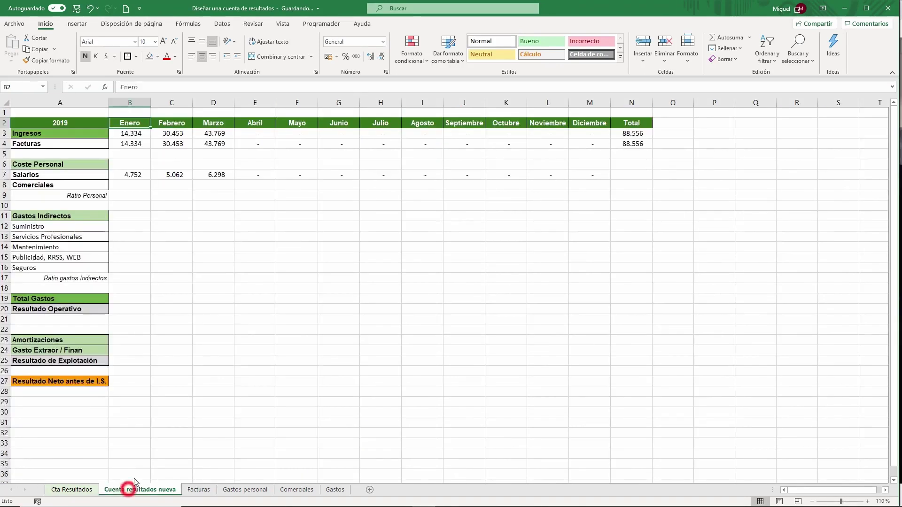
{"action": "left_click", "coordinate": [142, 184]}
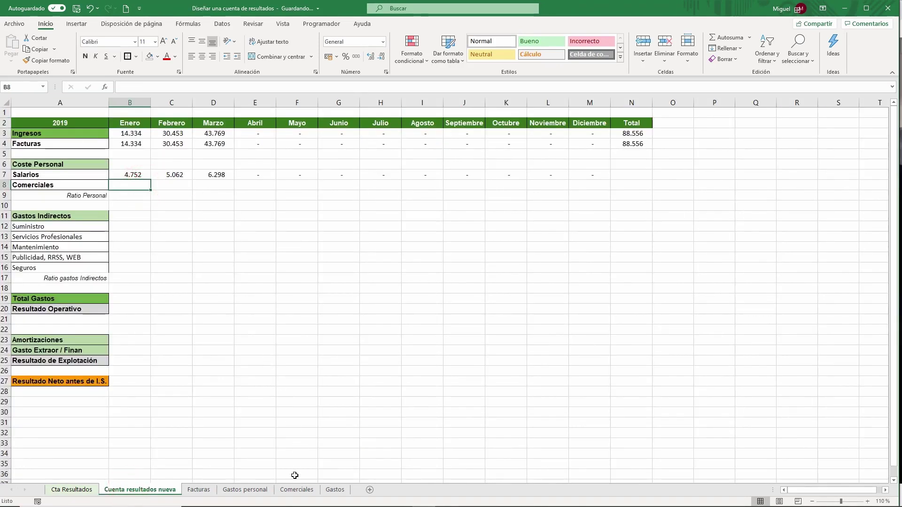
{"action": "left_click", "coordinate": [291, 490]}
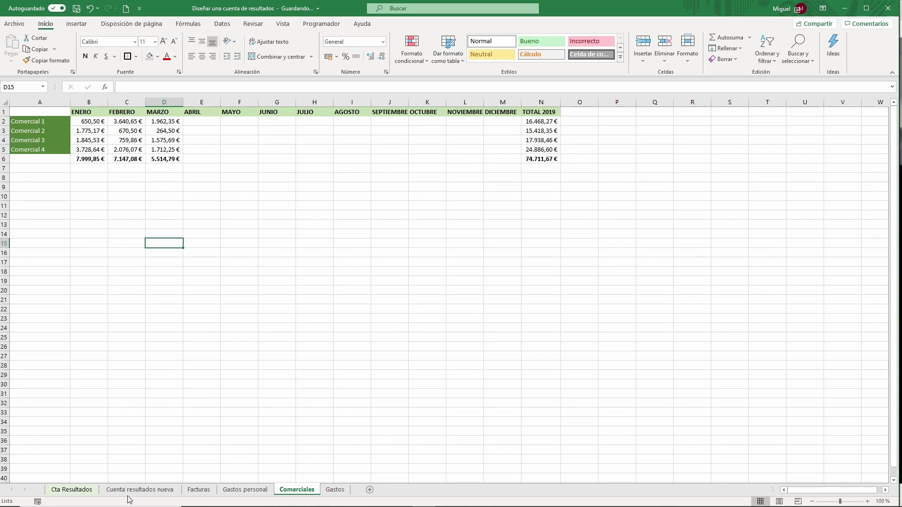
{"action": "left_click_drag", "start_coordinate": [204, 123], "coordinate": [240, 149]}
{"action": "left_click", "coordinate": [150, 493]}
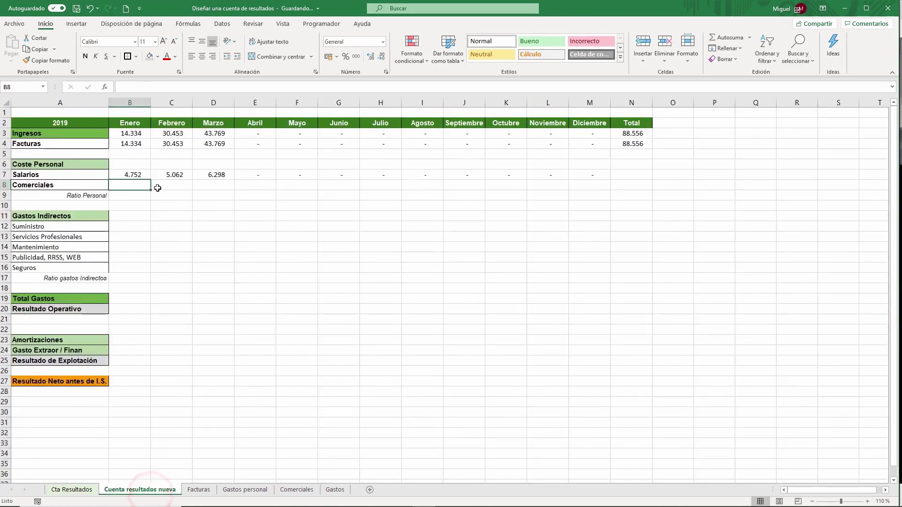
Link the January Comerciales cell B8 to the monthly total in cell B6 of the Comerciales sheet.
{"action": "type", "text": "=="}
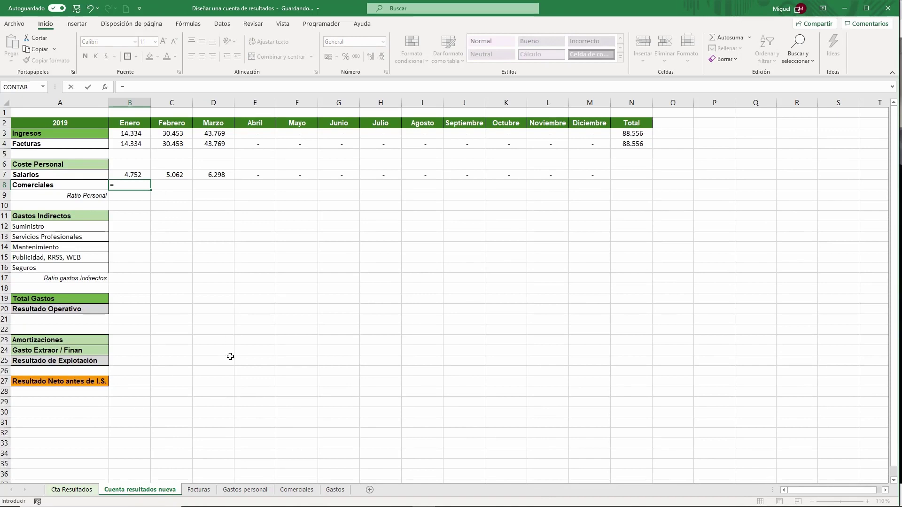
{"action": "left_click", "coordinate": [295, 489]}
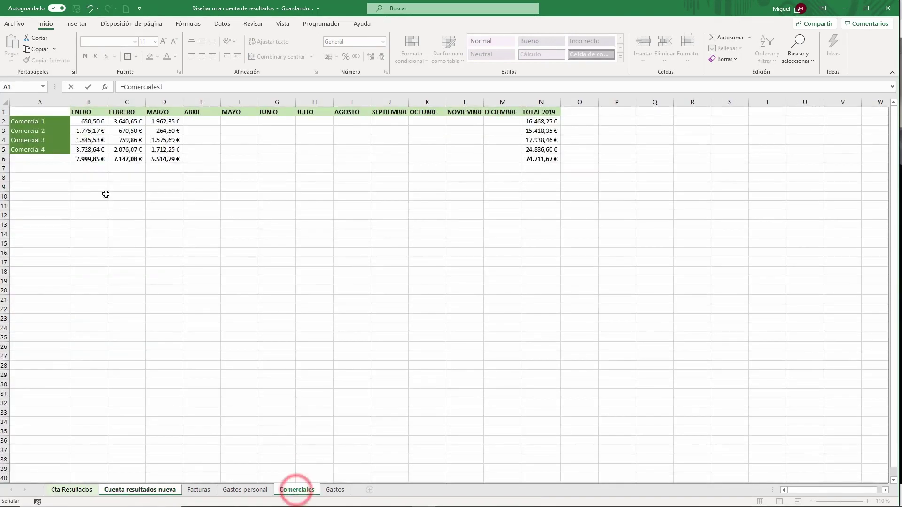
{"action": "left_click", "coordinate": [88, 159]}
{"action": "key", "text": "Return"}
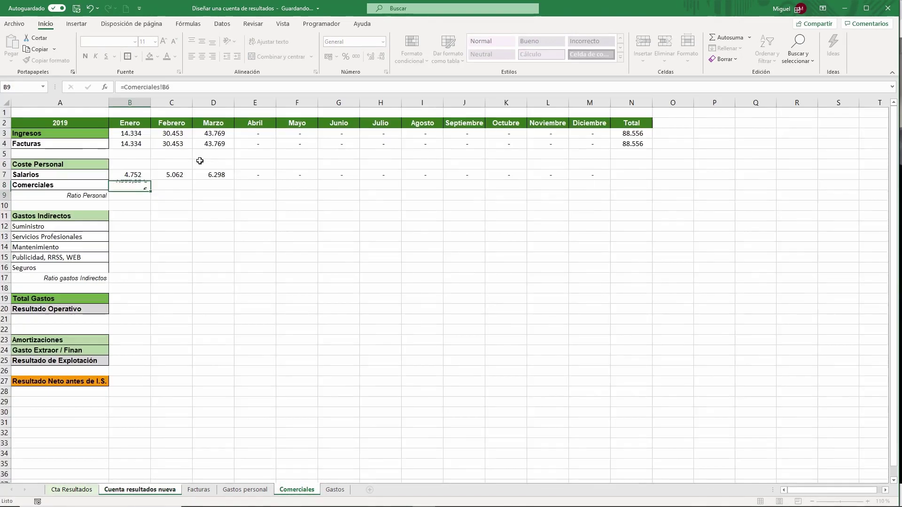
Format B8 with the thousands style and no decimals, and fill it across the Comerciales row through December.
{"action": "left_click", "coordinate": [143, 184]}
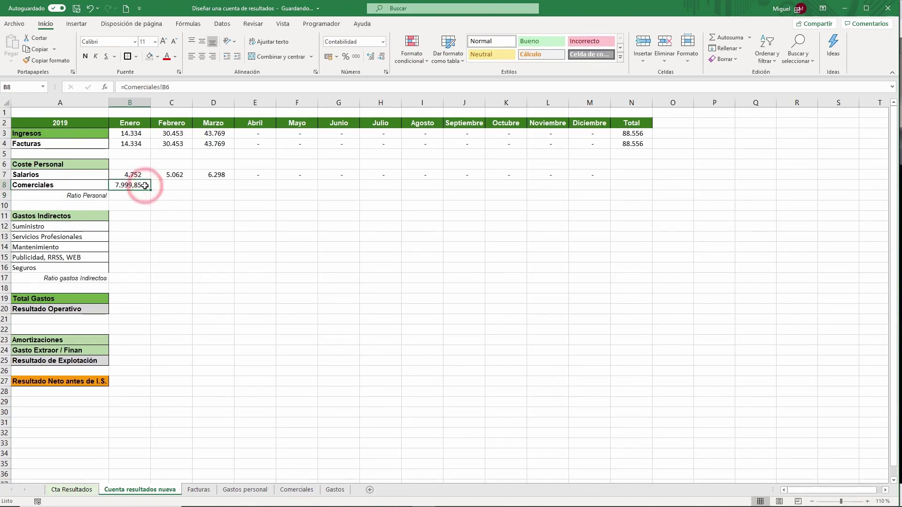
{"action": "left_click", "coordinate": [356, 57]}
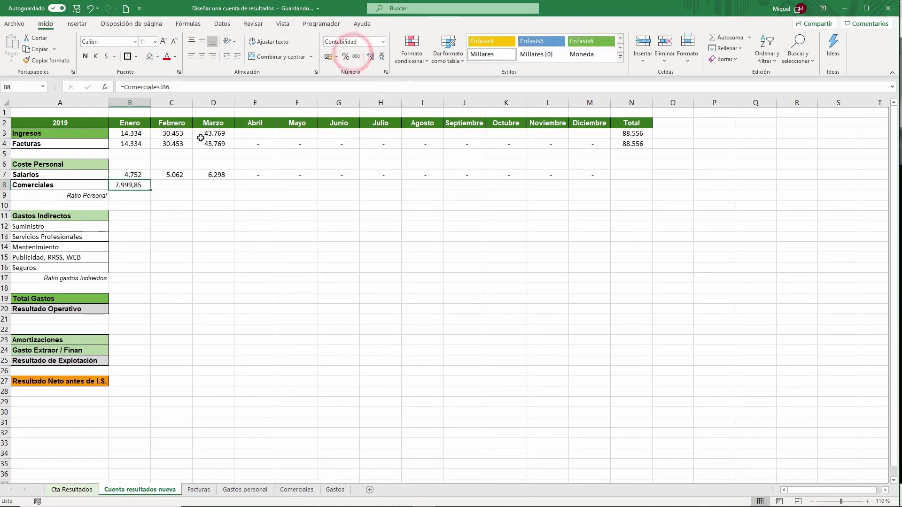
{"action": "left_click", "coordinate": [381, 57]}
{"action": "left_click", "coordinate": [380, 57]}
{"action": "left_click_drag", "start_coordinate": [150, 190], "coordinate": [606, 188]}
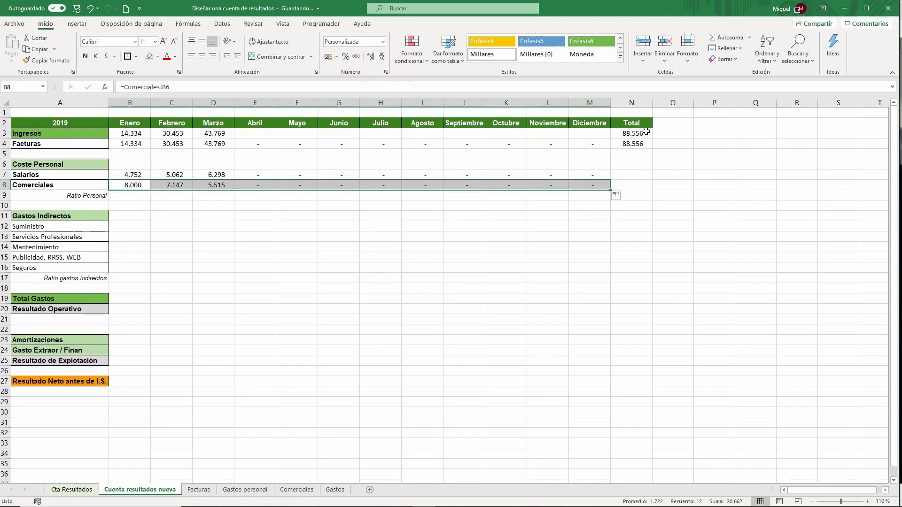
Add yearly totals for Salarios in N7 with AutoSum and for Comerciales in N8 by copying the Facturas total formula.
{"action": "left_click", "coordinate": [644, 134]}
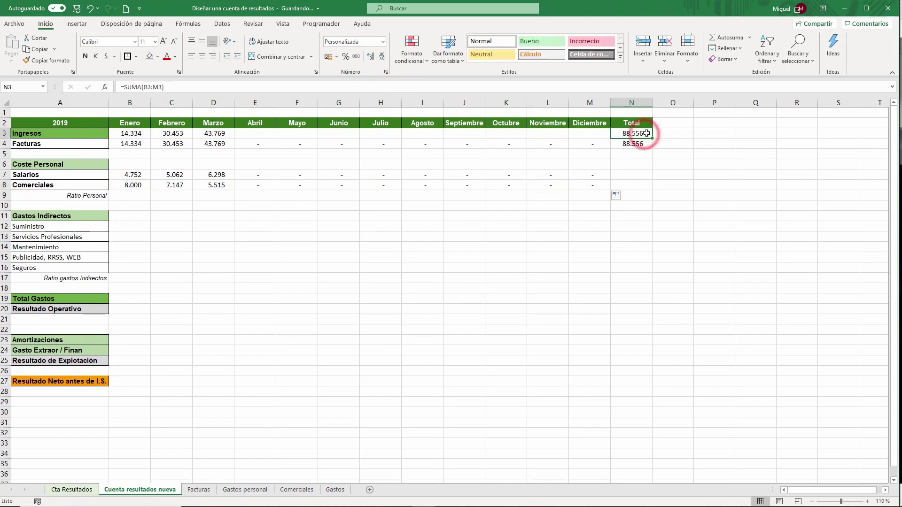
{"action": "left_click", "coordinate": [637, 175]}
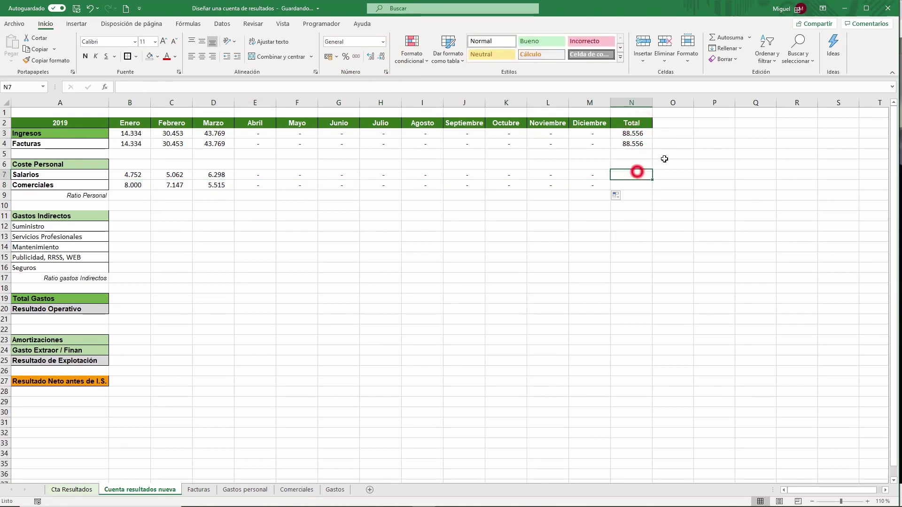
{"action": "left_click", "coordinate": [738, 40]}
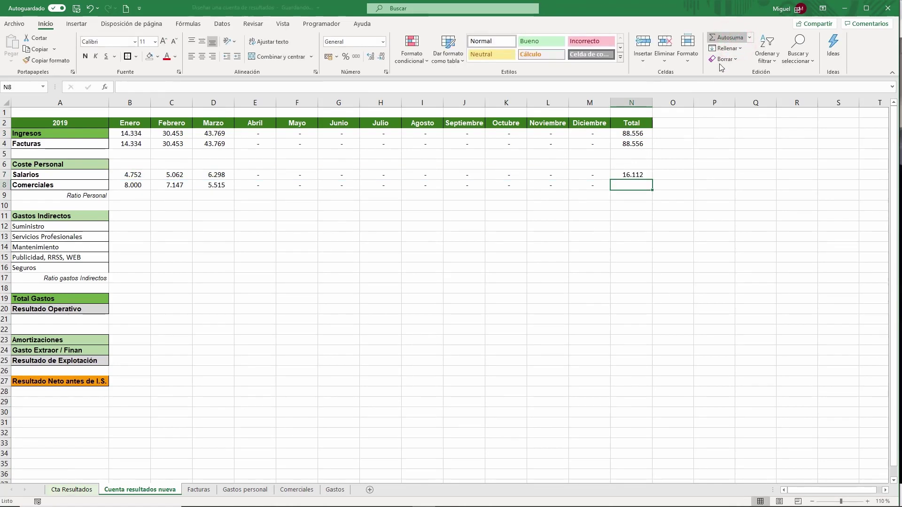
{"action": "left_click", "coordinate": [631, 143]}
{"action": "key", "text": "ctrl+c"}
{"action": "left_click", "coordinate": [639, 185]}
{"action": "key", "text": "ctrl+v"}
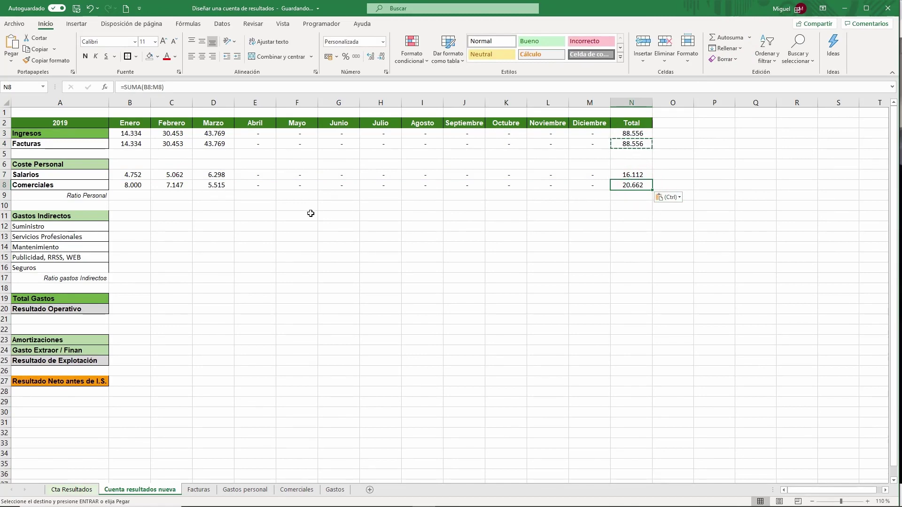
Sum Salarios and Comerciales (B7:B8) in the January Coste Personal cell B6 and fill it through December.
{"action": "left_click", "coordinate": [212, 224]}
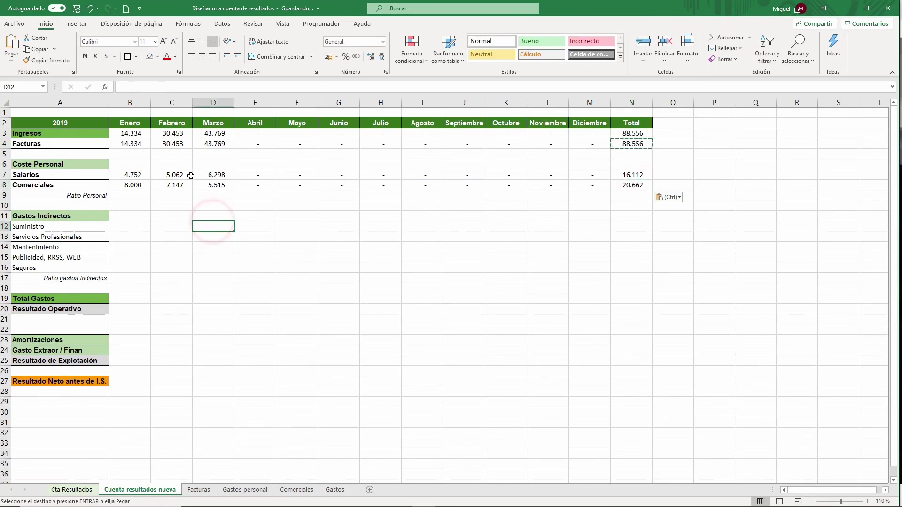
{"action": "left_click", "coordinate": [140, 166]}
{"action": "left_click", "coordinate": [726, 38]}
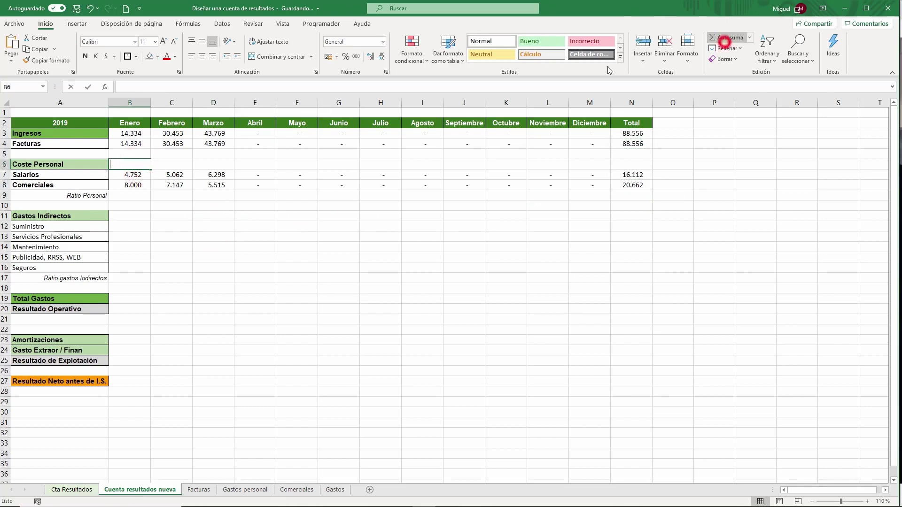
{"action": "left_click_drag", "start_coordinate": [134, 174], "coordinate": [134, 185]}
{"action": "key", "text": "Return"}
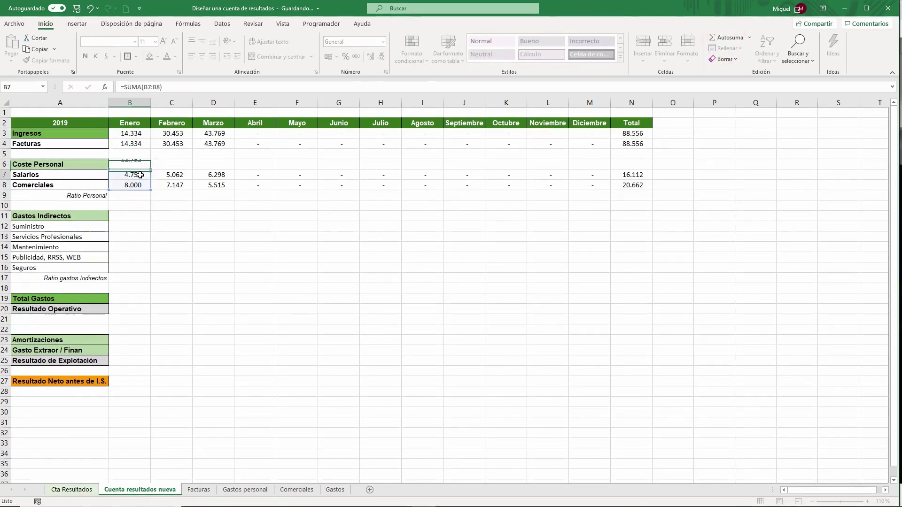
{"action": "left_click", "coordinate": [140, 165]}
{"action": "left_click_drag", "start_coordinate": [150, 170], "coordinate": [607, 159]}
Copy the Salarios total formula into N6 as the yearly Coste Personal total.
{"action": "left_click", "coordinate": [625, 175]}
{"action": "key", "text": "ctrl+c"}
{"action": "left_click", "coordinate": [633, 164]}
{"action": "key", "text": "ctrl+v"}
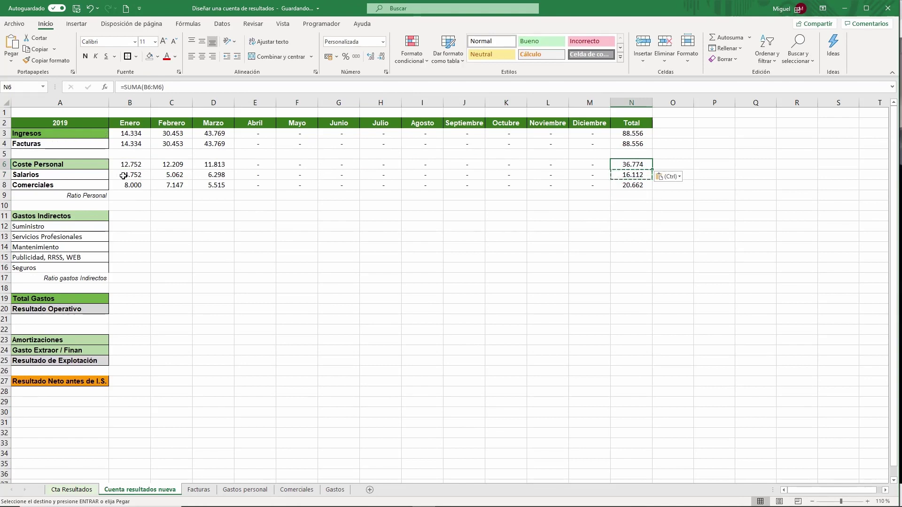
Calculate the January Ratio Personal in B9 by dividing Coste Personal by Ingresos (=B6/B3).
{"action": "left_click", "coordinate": [131, 146]}
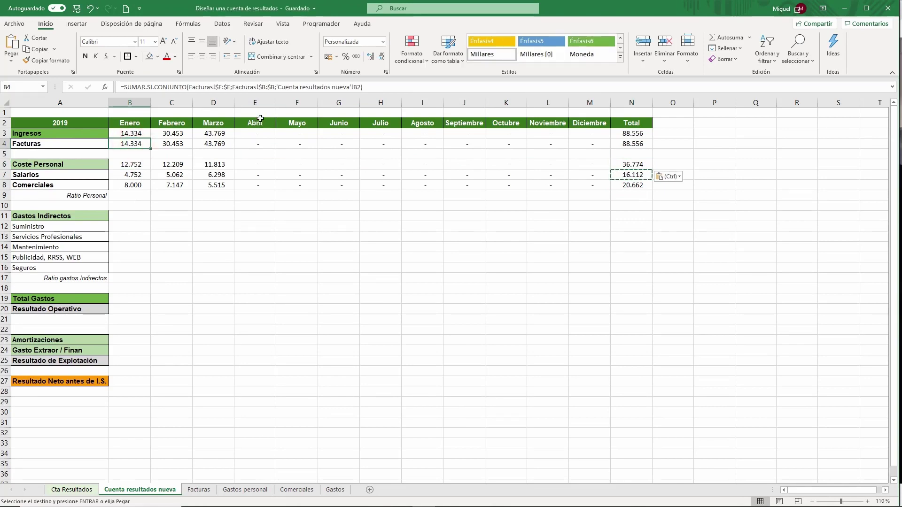
{"action": "left_click", "coordinate": [131, 186]}
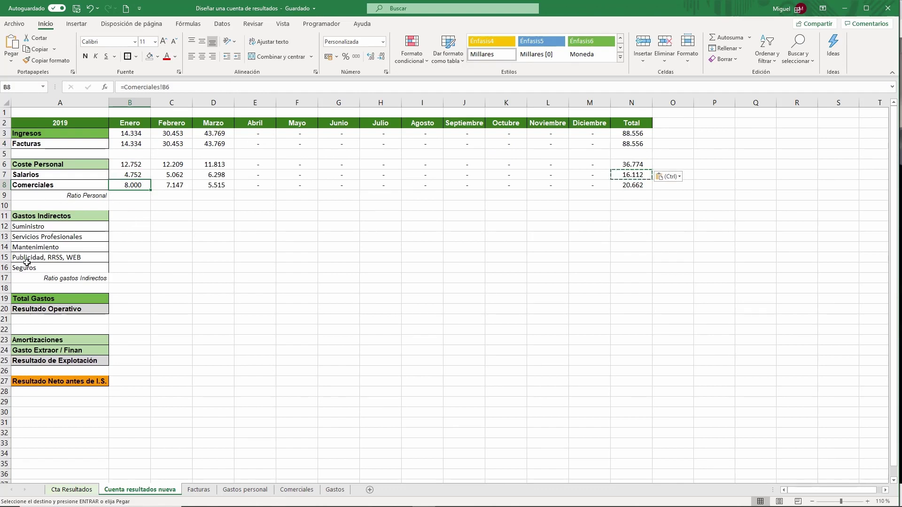
{"action": "left_click", "coordinate": [132, 196]}
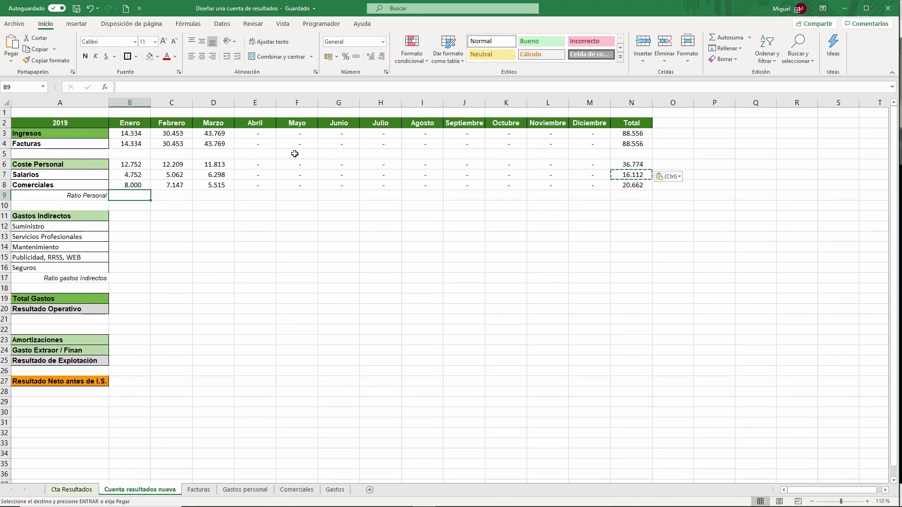
{"action": "type", "text": "="}
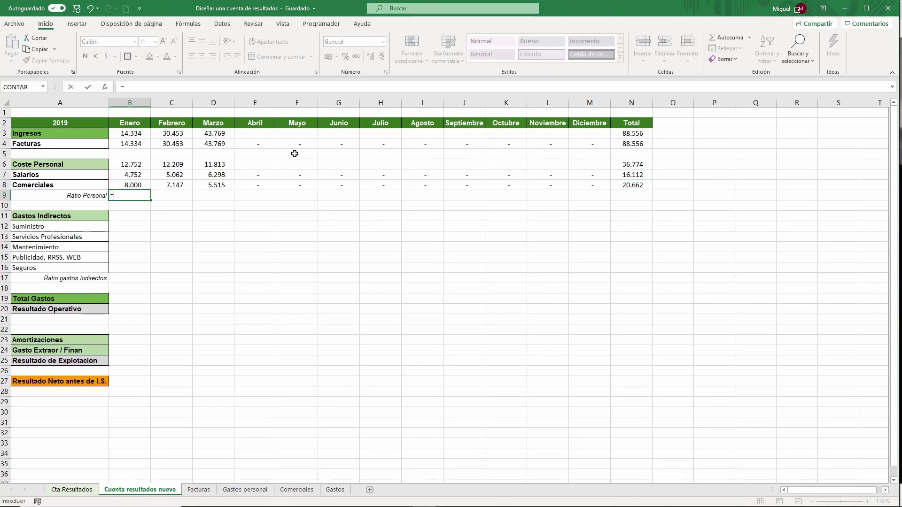
{"action": "left_click", "coordinate": [125, 165]}
{"action": "type", "text": "/("}
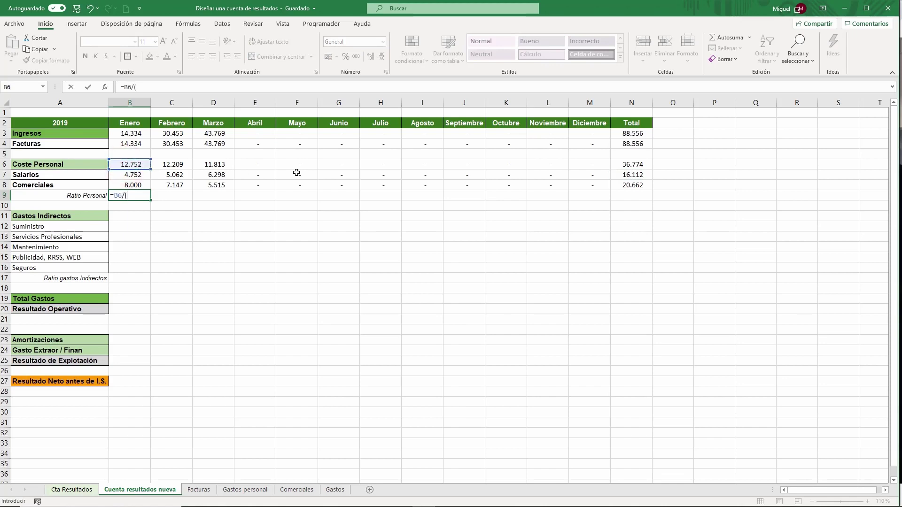
{"action": "left_click", "coordinate": [139, 135]}
{"action": "key", "text": "Return"}
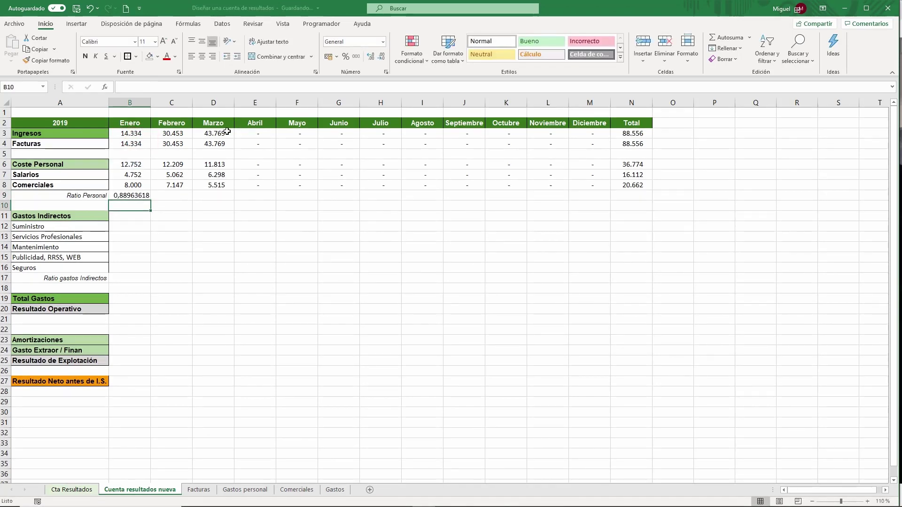
Format the Ratio Personal in B9 as a percentage and fill it across through December.
{"action": "left_click", "coordinate": [128, 195]}
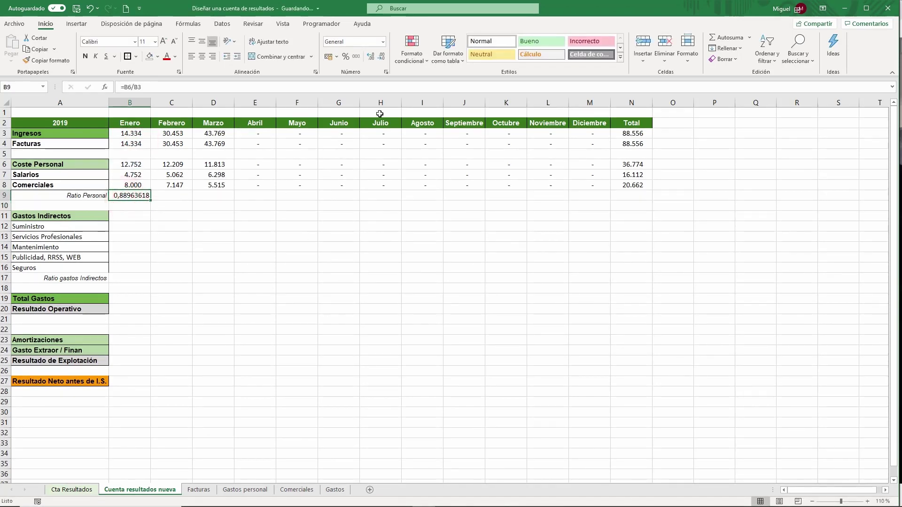
{"action": "left_click", "coordinate": [347, 57]}
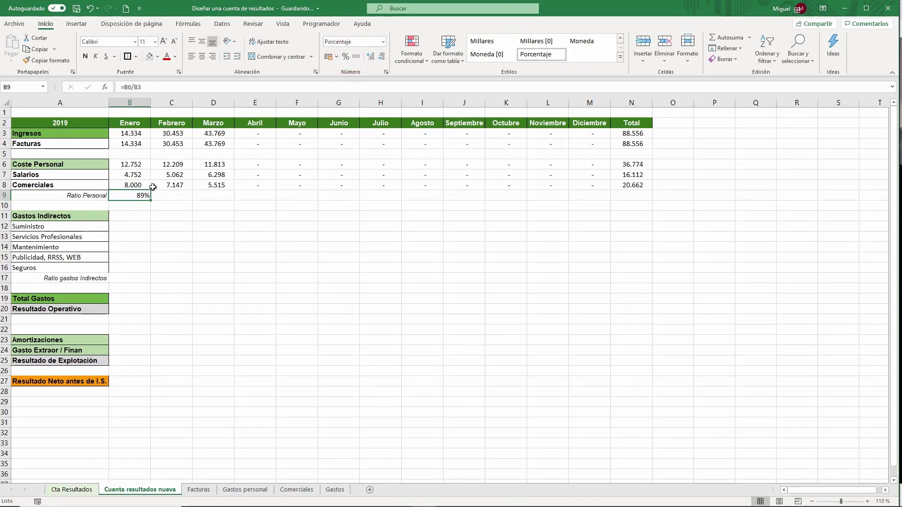
{"action": "left_click_drag", "start_coordinate": [151, 200], "coordinate": [625, 202]}
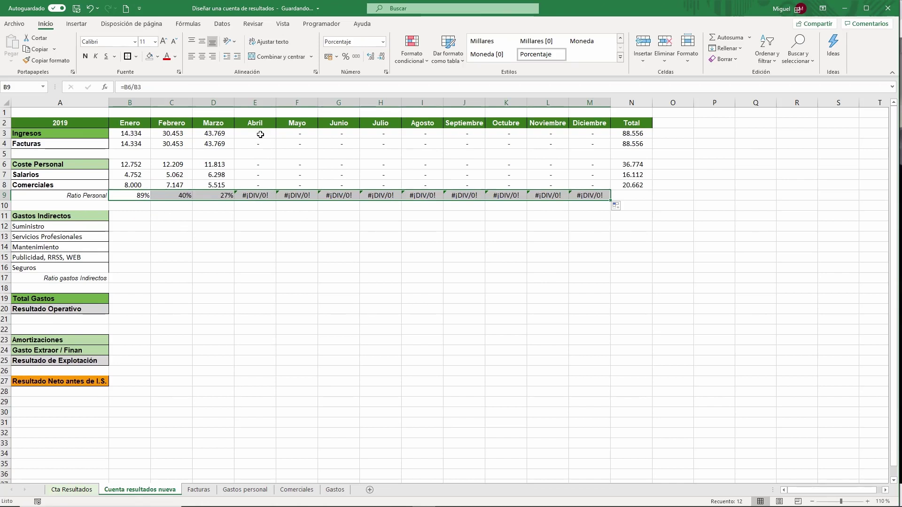
Wrap the B9 ratio as =SI.ERROR(B6/B3;"") so errors return empty text, and refill the row through December.
{"action": "left_click", "coordinate": [141, 196]}
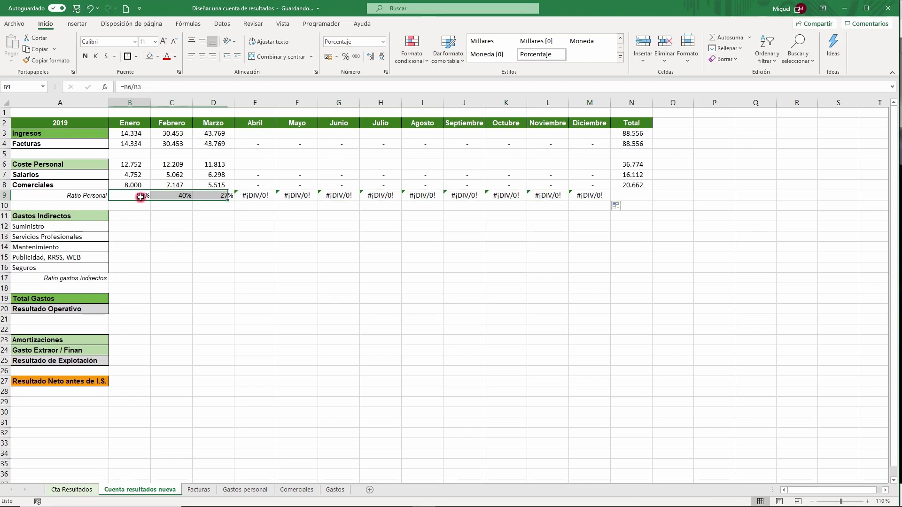
{"action": "left_click", "coordinate": [125, 88]}
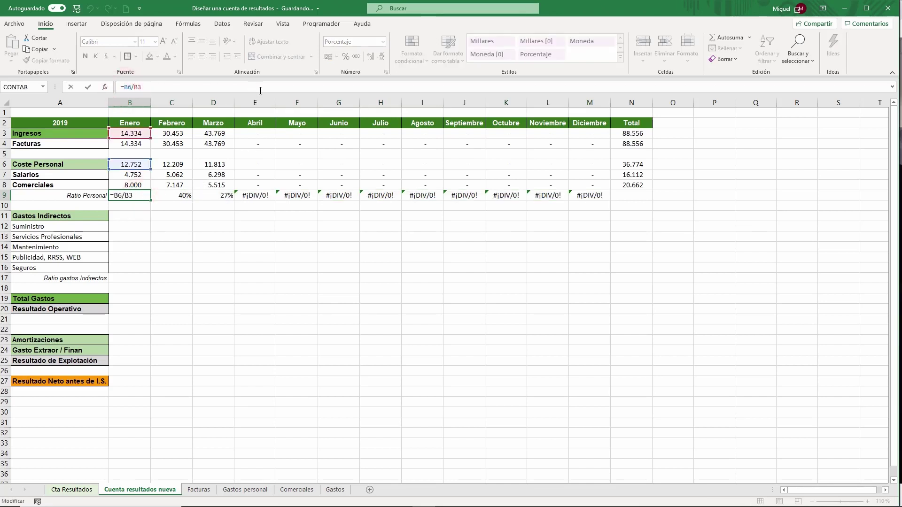
{"action": "type", "text": "si.erropr"}
{"action": "key", "text": "BackSpace"}
{"action": "key", "text": "BackSpace"}
{"action": "type", "text": "r"}
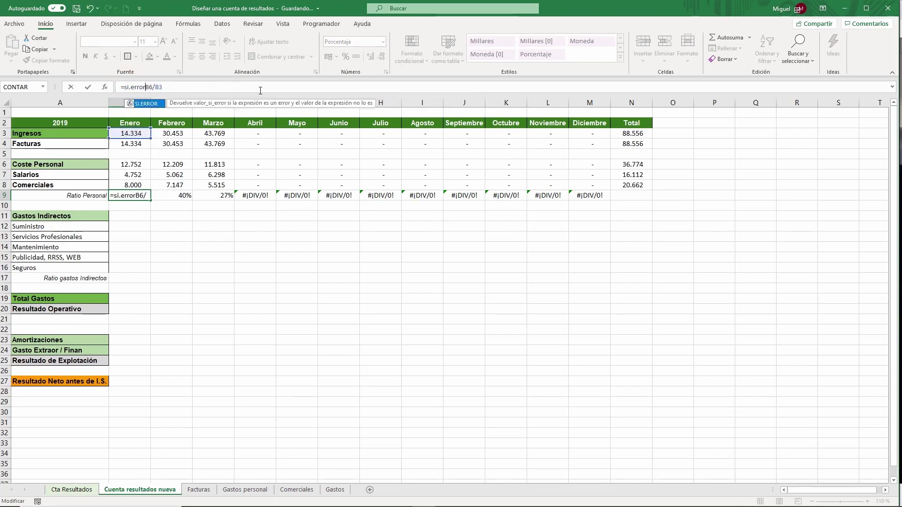
{"action": "type", "text": "("}
{"action": "left_click", "coordinate": [260, 89]}
{"action": "type", "text": ";"}
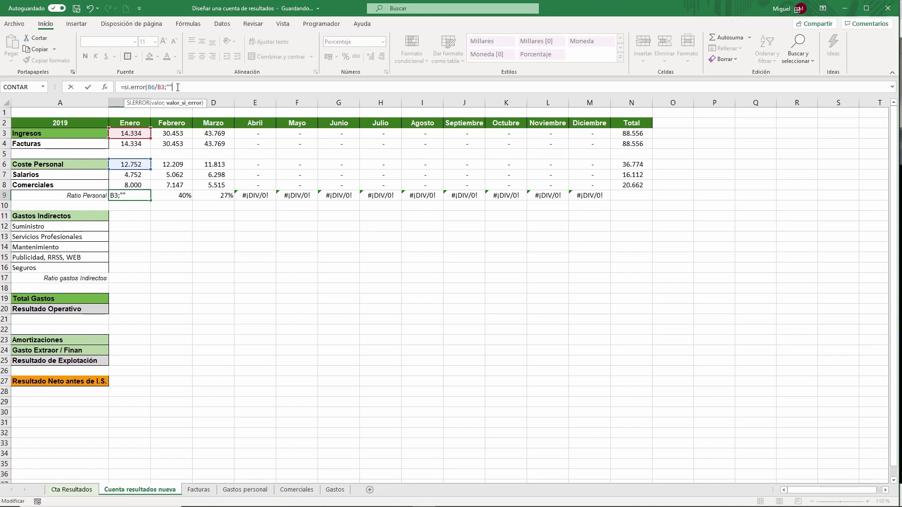
{"action": "type", "text": ")"}
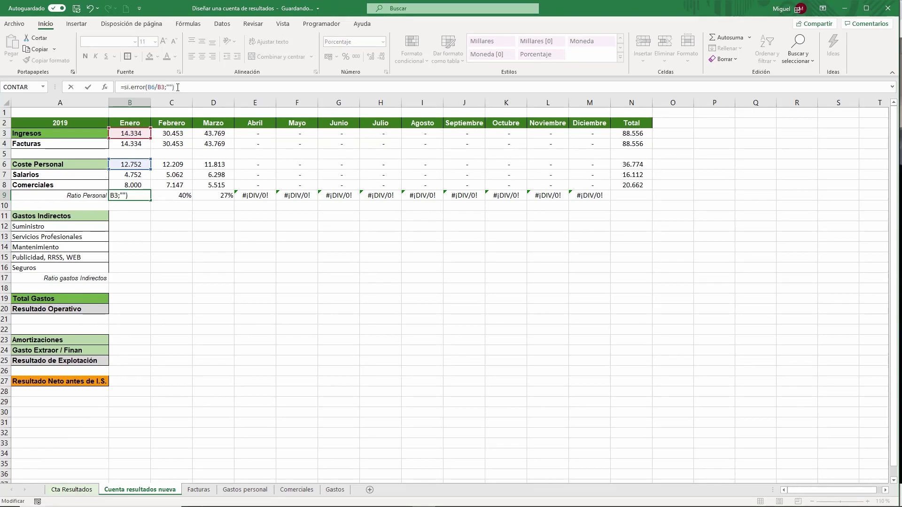
{"action": "key", "text": "Return"}
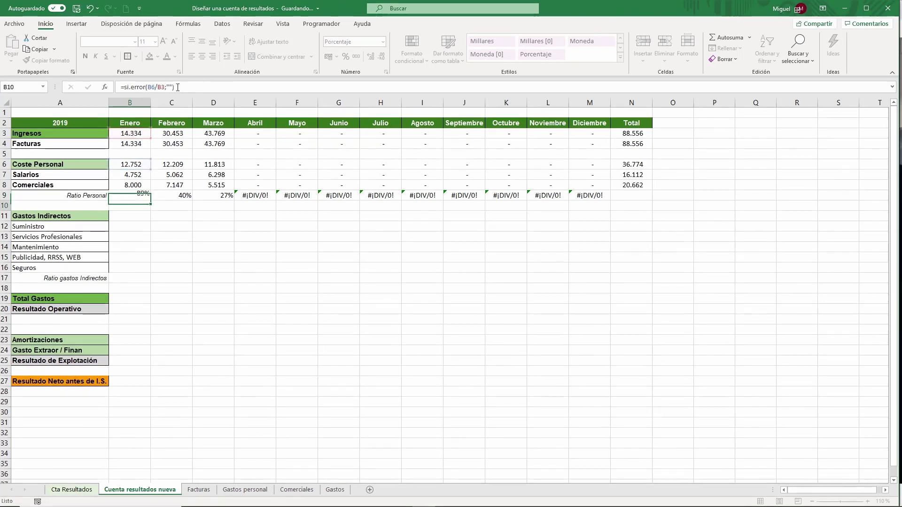
{"action": "left_click", "coordinate": [143, 190]}
{"action": "left_click_drag", "start_coordinate": [151, 200], "coordinate": [593, 195]}
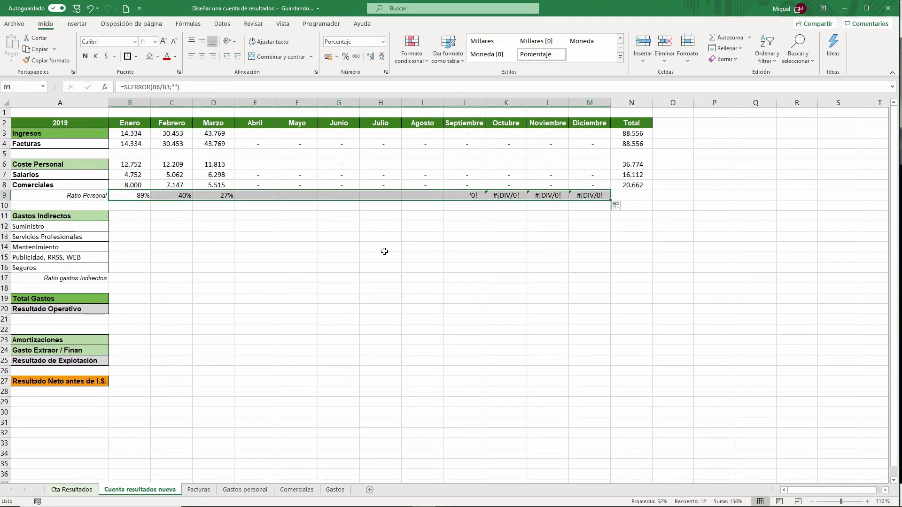
Check the April Ratio Personal formula and compare the new summary with the ratio rows on the Cta Resultados sheet.
{"action": "left_click", "coordinate": [251, 196]}
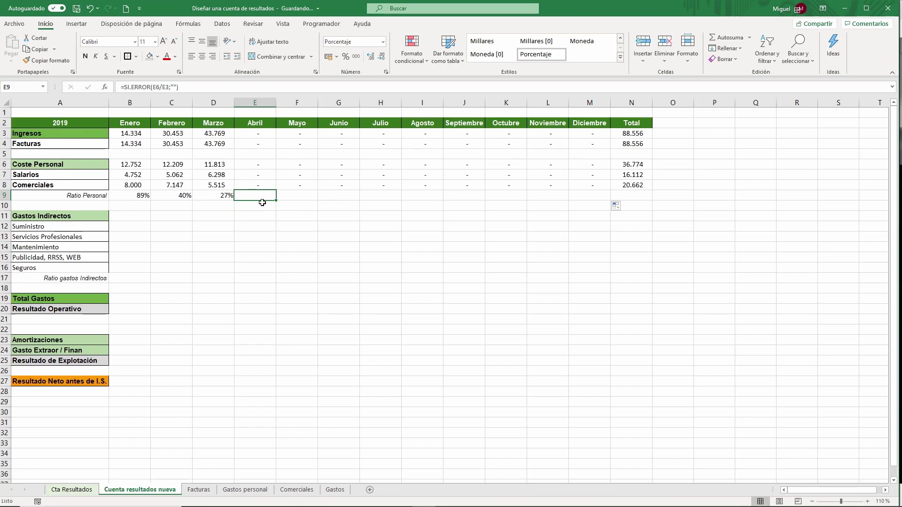
{"action": "left_click", "coordinate": [72, 490]}
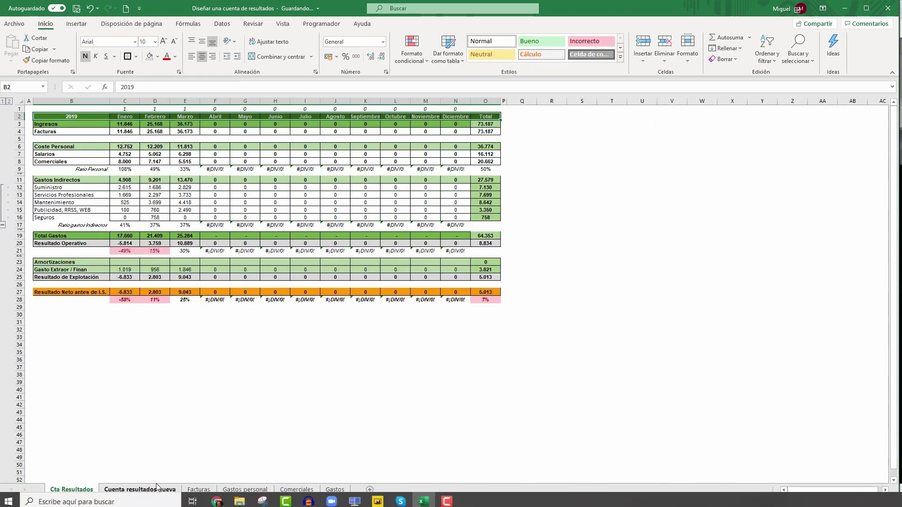
{"action": "left_click", "coordinate": [141, 488]}
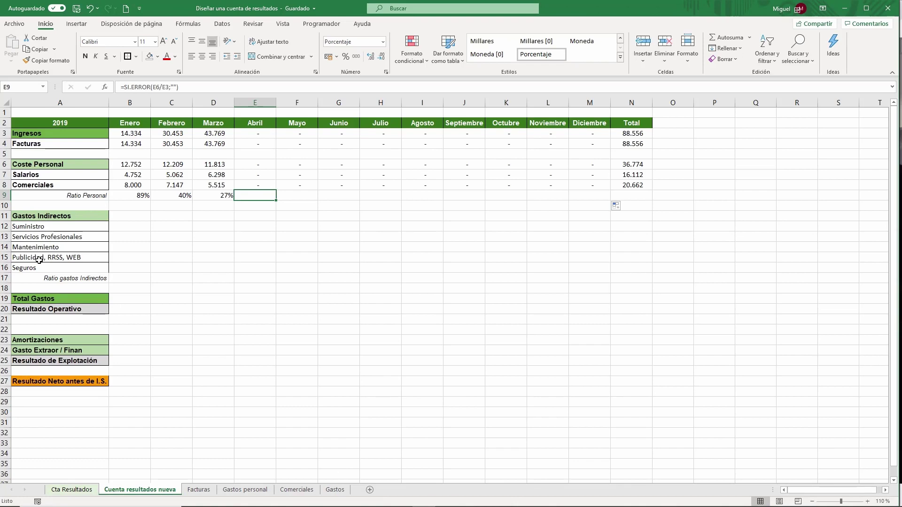
Hide the Grupo column on the Gastos sheet.
{"action": "left_click", "coordinate": [335, 490]}
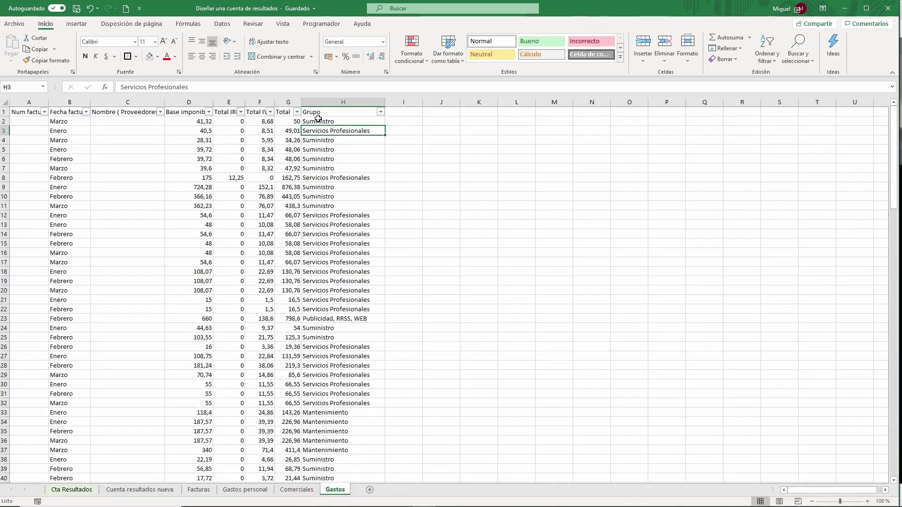
{"action": "left_click", "coordinate": [315, 104]}
{"action": "right_click", "coordinate": [316, 104]}
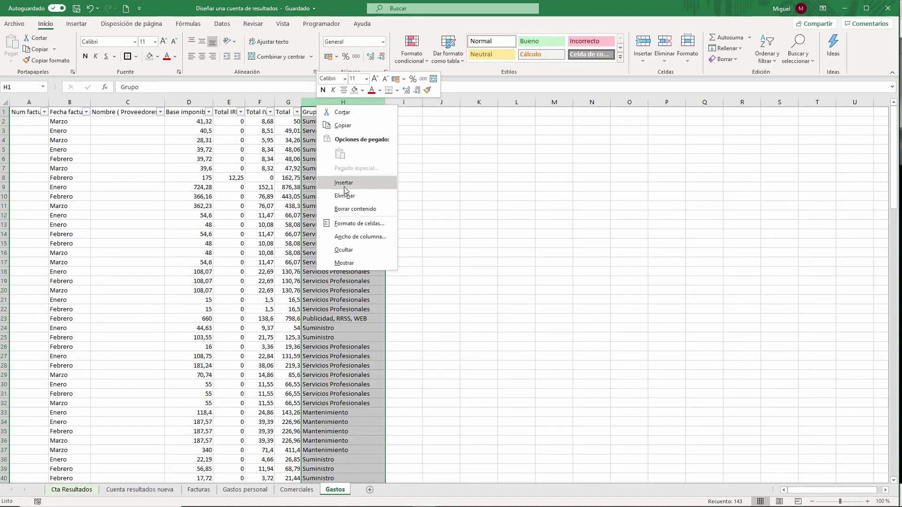
{"action": "left_click", "coordinate": [348, 248]}
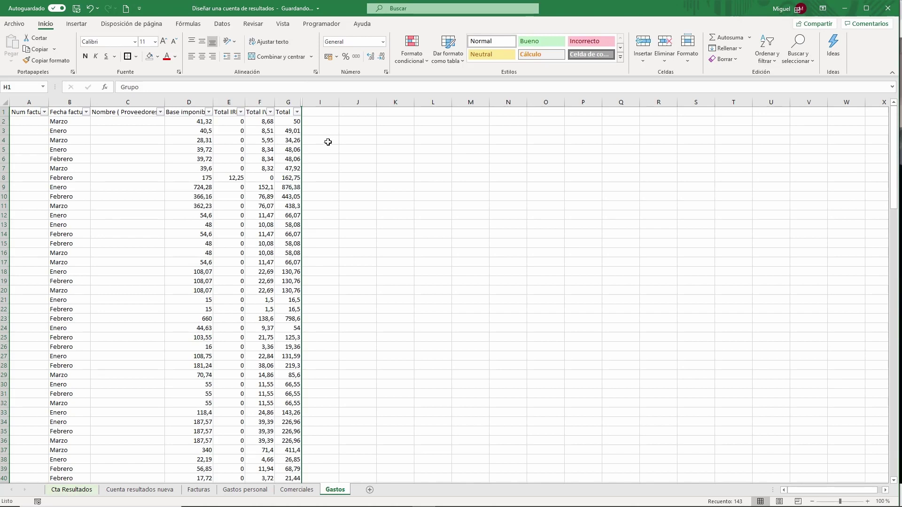
Enter the header Categoría in cell I1 of the Gastos sheet.
{"action": "left_click", "coordinate": [322, 111]}
{"action": "type", "text": "Catergoria"}
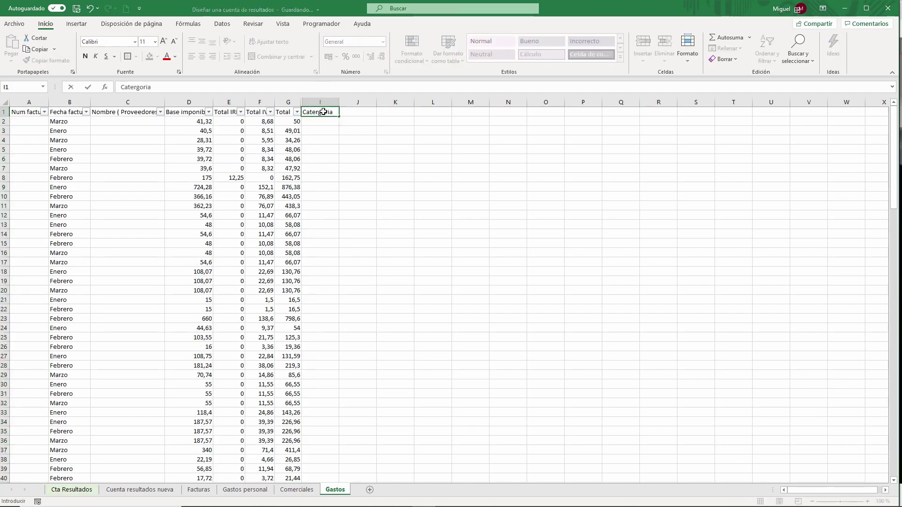
{"action": "key", "text": "BackSpace"}
{"action": "key", "text": "BackSpace"}
{"action": "key", "text": "BackSpace"}
{"action": "key", "text": "BackSpace"}
{"action": "key", "text": "BackSpace"}
{"action": "key", "text": "BackSpace"}
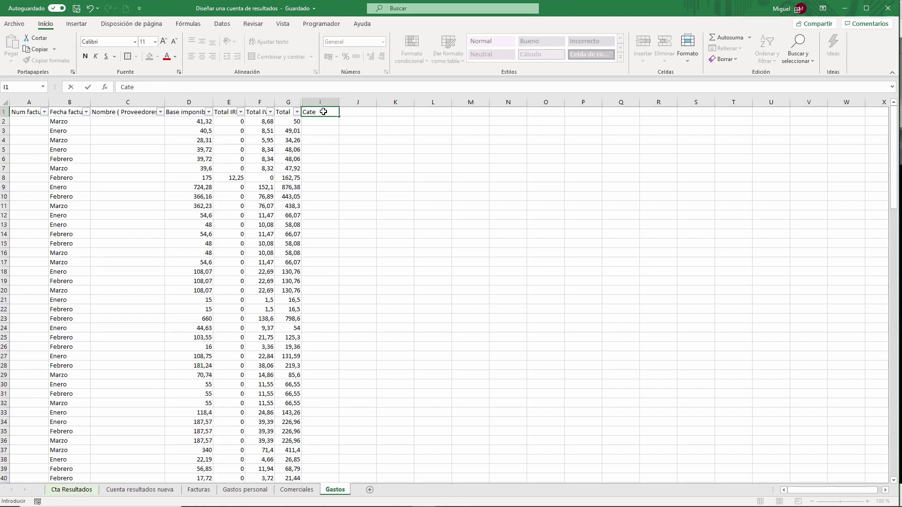
{"action": "type", "text": "goría"}
{"action": "key", "text": "Return"}
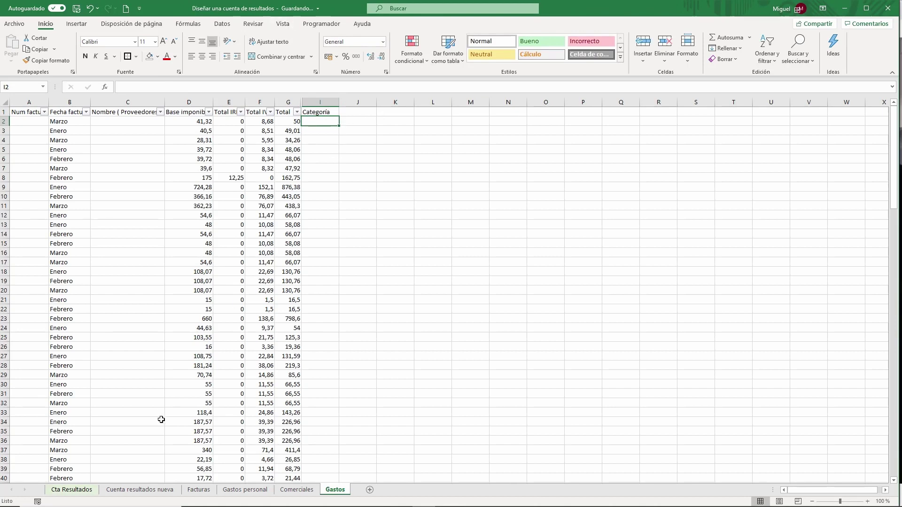
Start a data validation rule for the Categoría cells I2:I143 on Gastos that allows values from a Lista.
{"action": "left_click", "coordinate": [139, 490]}
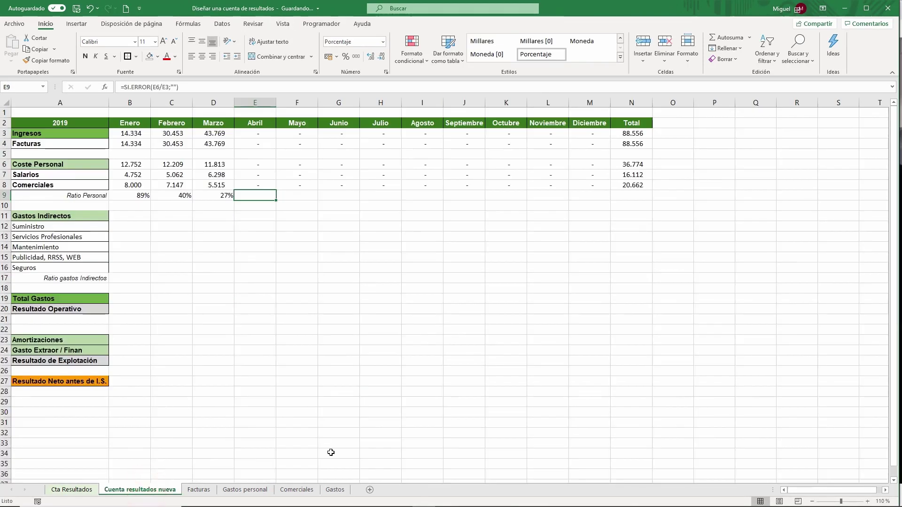
{"action": "left_click", "coordinate": [336, 490]}
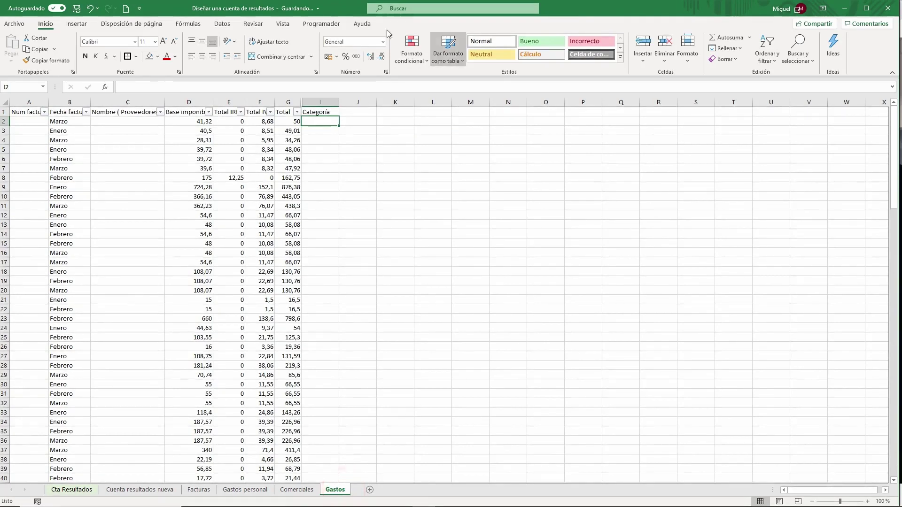
{"action": "left_click_drag", "start_coordinate": [330, 122], "coordinate": [329, 468]}
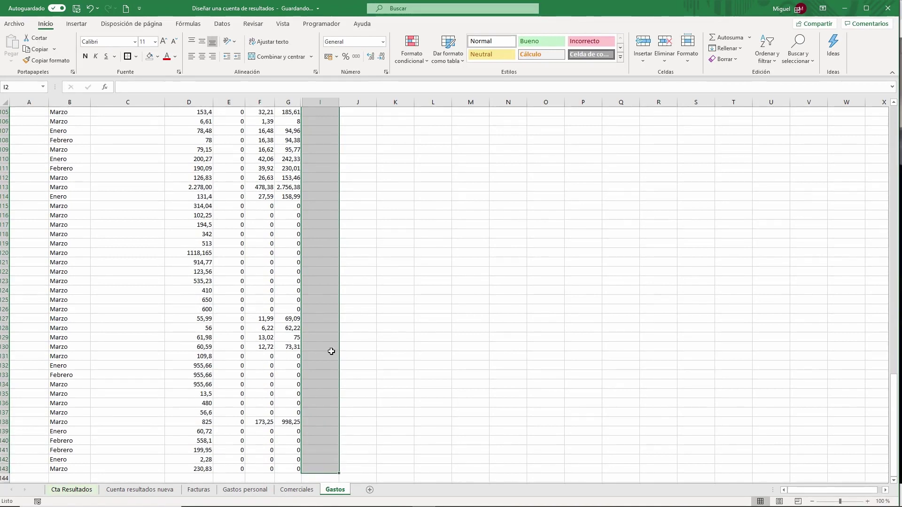
{"action": "left_click", "coordinate": [223, 24]}
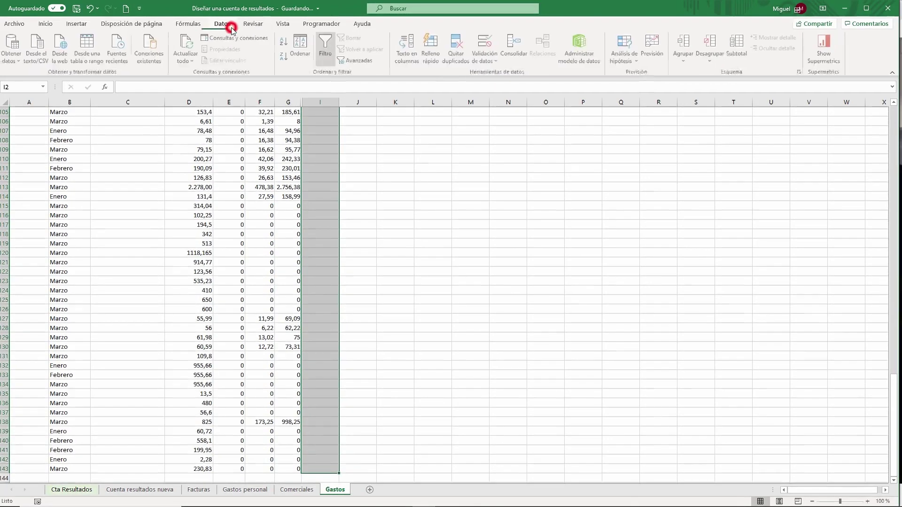
{"action": "left_click", "coordinate": [492, 56]}
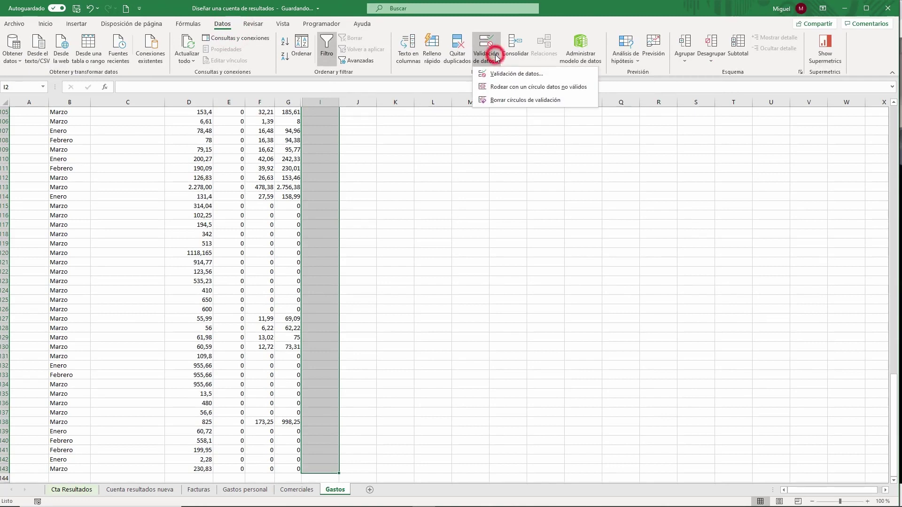
{"action": "left_click", "coordinate": [498, 75]}
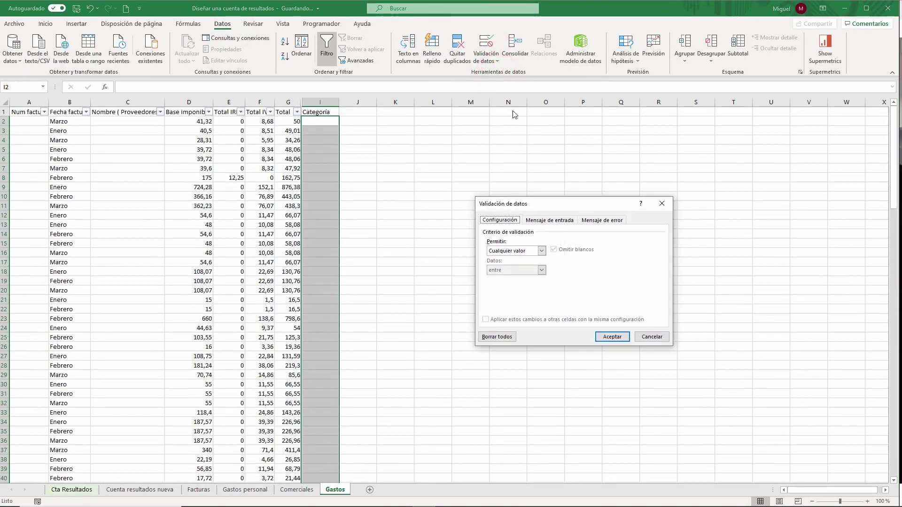
{"action": "left_click", "coordinate": [511, 252]}
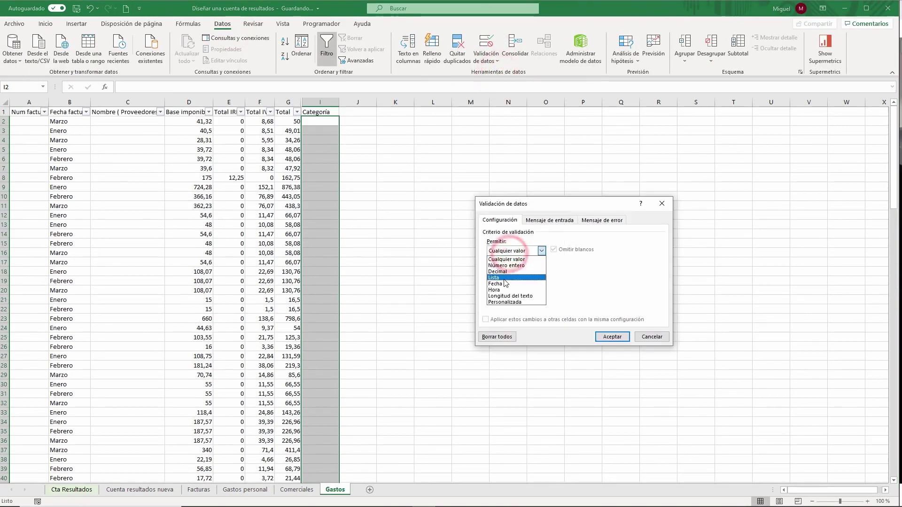
{"action": "left_click", "coordinate": [503, 277]}
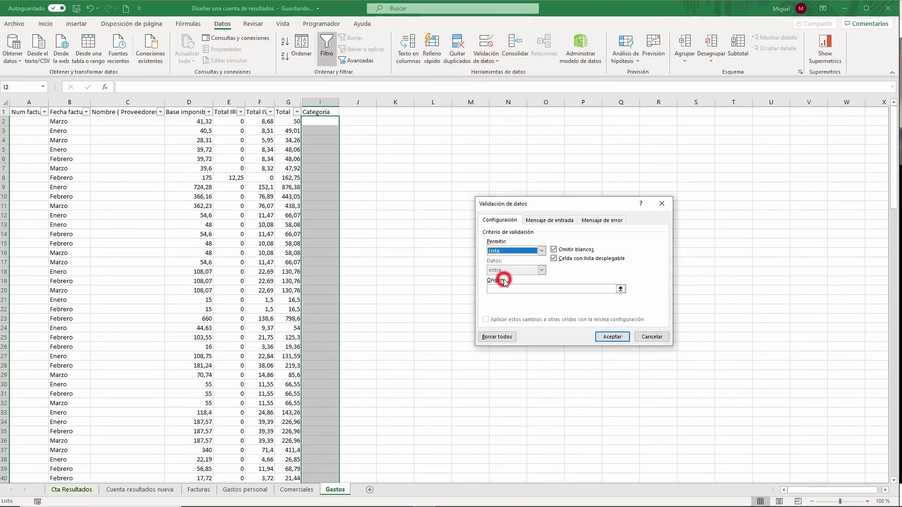
Set the validation list source to the indirect expense names in A12:A16 of Cuenta resultados nueva and apply the rule.
{"action": "left_click", "coordinate": [539, 290]}
{"action": "left_click", "coordinate": [620, 289]}
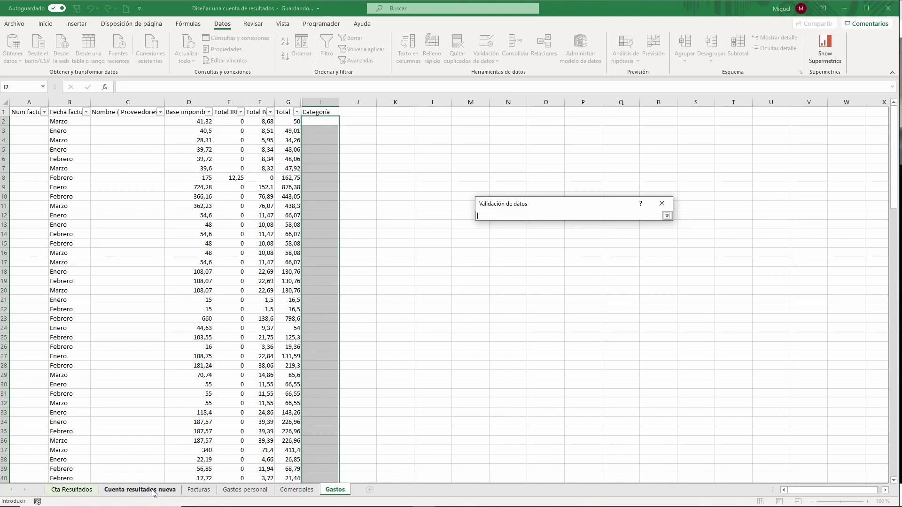
{"action": "left_click_drag", "start_coordinate": [49, 226], "coordinate": [45, 264]}
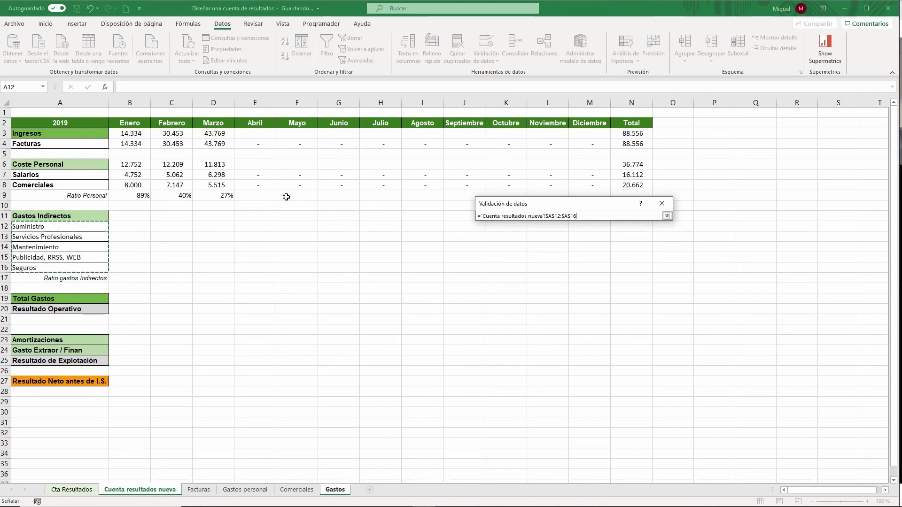
{"action": "key", "text": "Return"}
{"action": "left_click", "coordinate": [620, 336]}
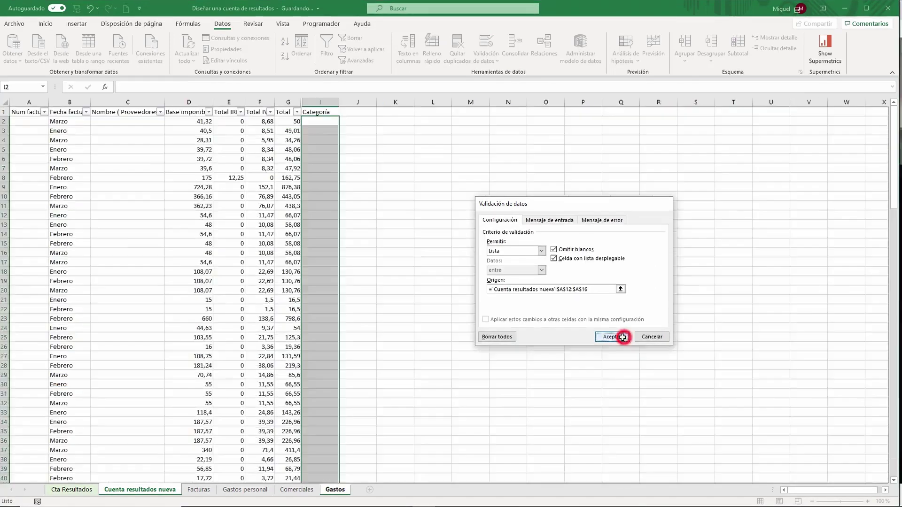
Choose Suministro in I2 and Servicios Profesionales in I3 from the Categoría dropdown lists.
{"action": "left_click", "coordinate": [343, 122]}
{"action": "left_click", "coordinate": [330, 131]}
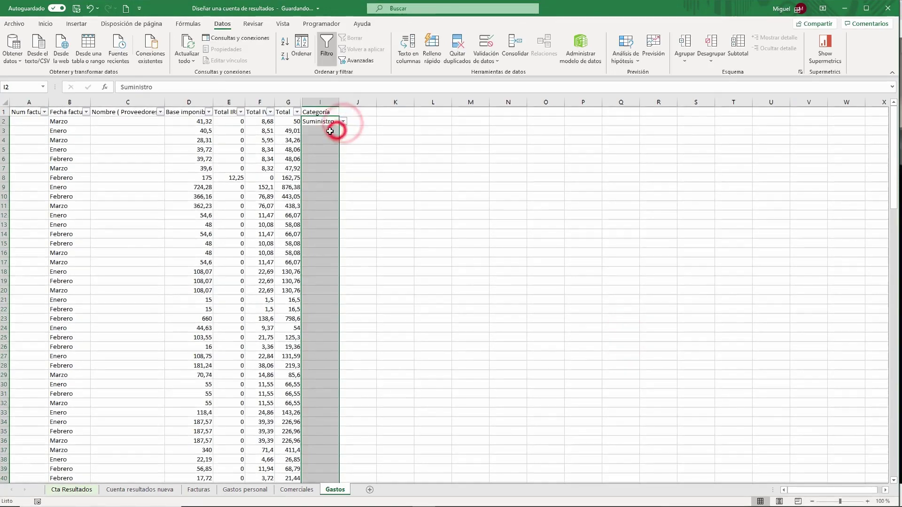
{"action": "left_click", "coordinate": [331, 131]}
{"action": "left_click", "coordinate": [343, 131]}
{"action": "left_click", "coordinate": [330, 147]}
Try to enter the unlisted text asdfaSD in I4 to test the validation, and dismiss the entry.
{"action": "left_click", "coordinate": [326, 140]}
{"action": "type", "text": "asdfaSD"}
{"action": "key", "text": "Return"}
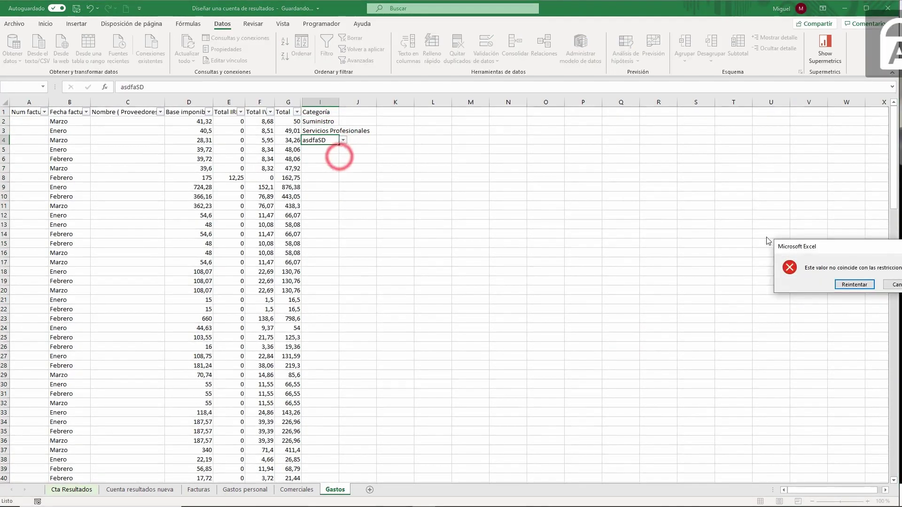
{"action": "left_click", "coordinate": [894, 284]}
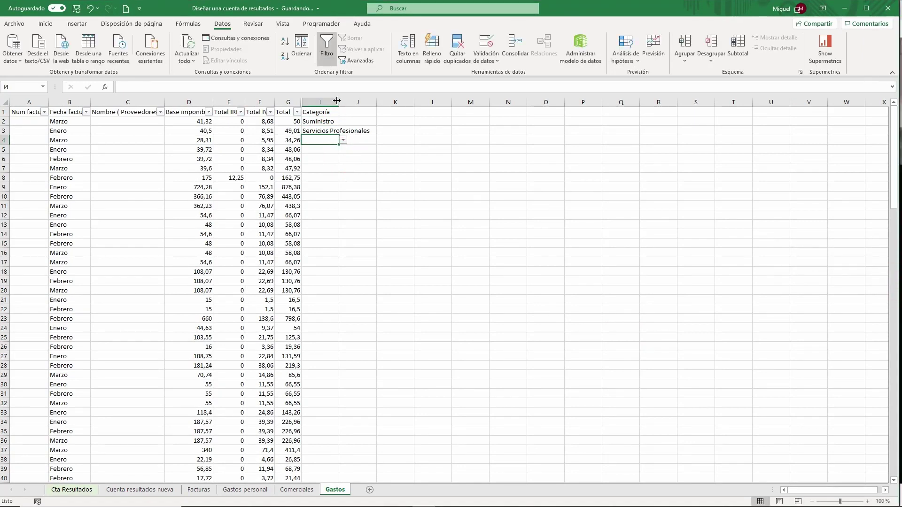
Unhide the Grupo column between Total and Categoría on the Gastos sheet.
{"action": "left_click_drag", "start_coordinate": [292, 101], "coordinate": [305, 102]}
{"action": "right_click", "coordinate": [305, 102]}
{"action": "left_click", "coordinate": [332, 259]}
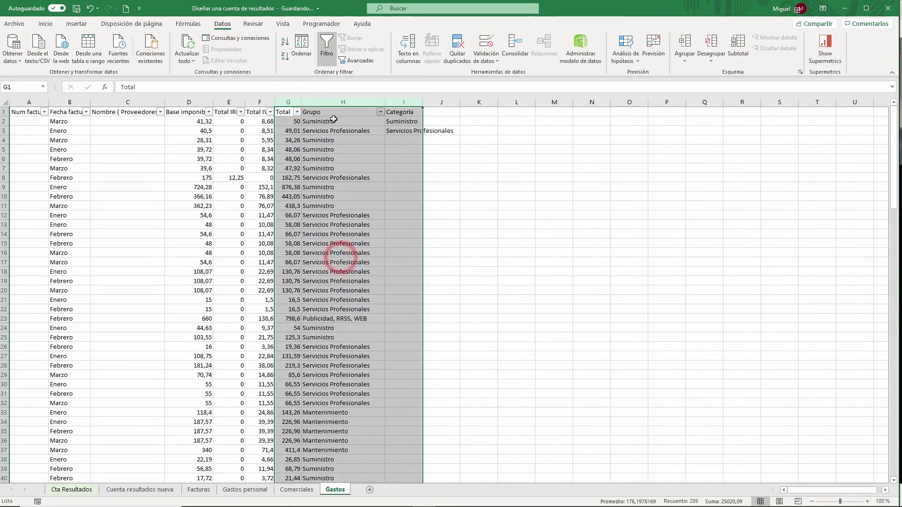
Compare the existing Grupo entries with the Categoría cells and check the dropdown list in I4.
{"action": "left_click", "coordinate": [334, 121]}
{"action": "left_click", "coordinate": [346, 152]}
{"action": "left_click", "coordinate": [349, 161]}
{"action": "left_click", "coordinate": [396, 123]}
{"action": "left_click", "coordinate": [417, 136]}
{"action": "left_click", "coordinate": [426, 139]}
{"action": "left_click", "coordinate": [426, 140]}
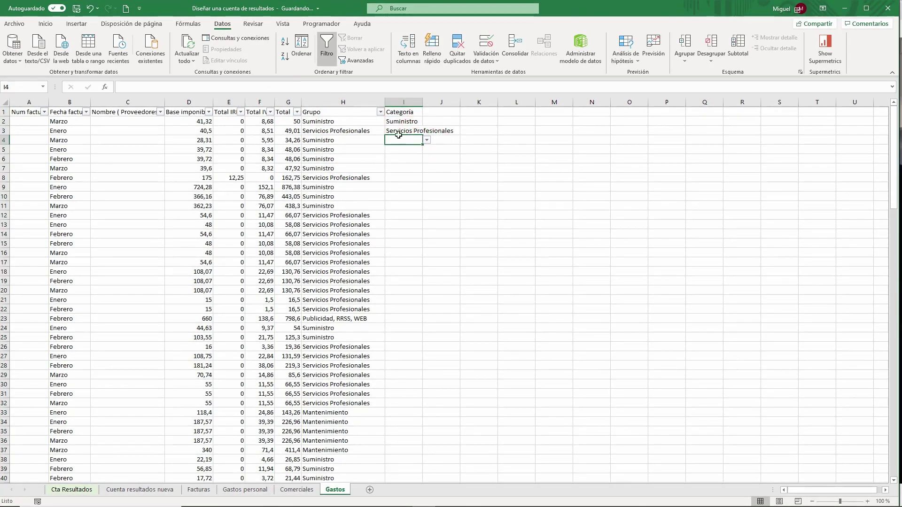
Delete the Categoría column from the Gastos sheet and return to Cuenta resultados nueva.
{"action": "right_click", "coordinate": [406, 100]}
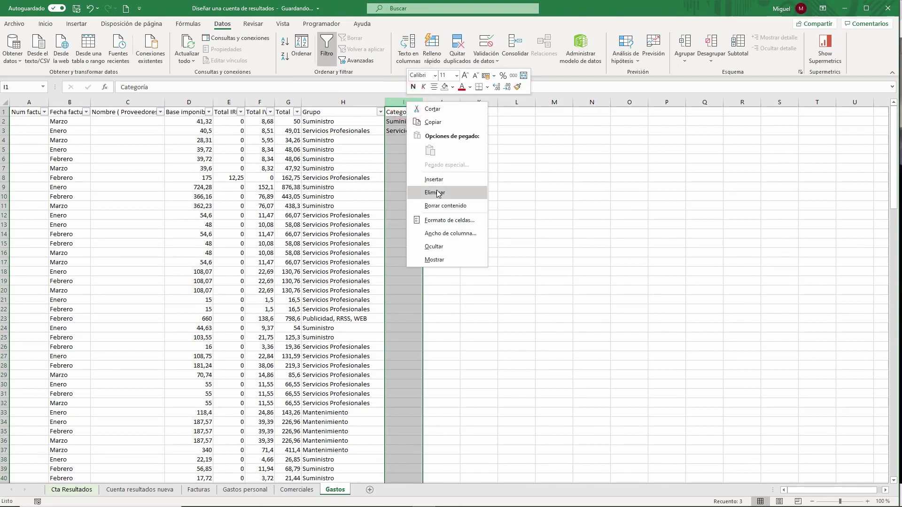
{"action": "left_click", "coordinate": [436, 190]}
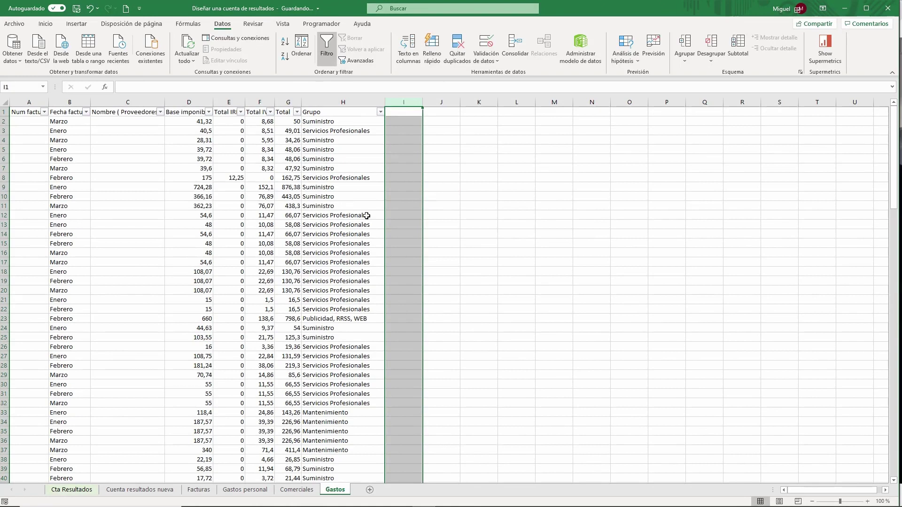
{"action": "left_click", "coordinate": [349, 226]}
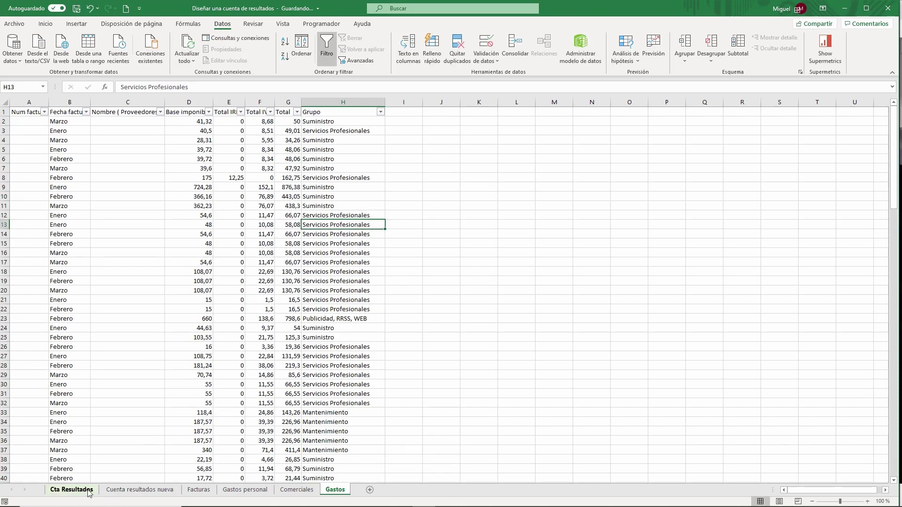
{"action": "left_click", "coordinate": [120, 490]}
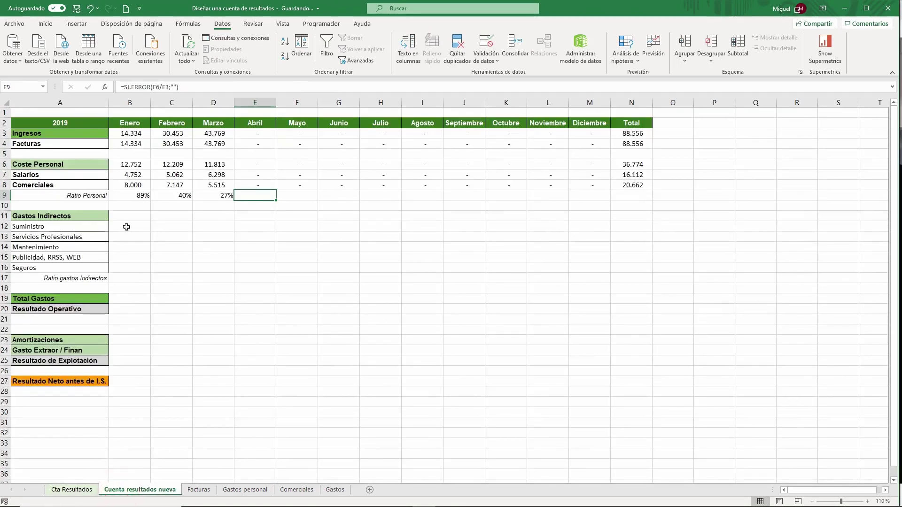
Compare the Enero header and Suministro row of the results statement with the Fecha factura, Total and Grupo columns on the Gastos sheet.
{"action": "left_click", "coordinate": [125, 226]}
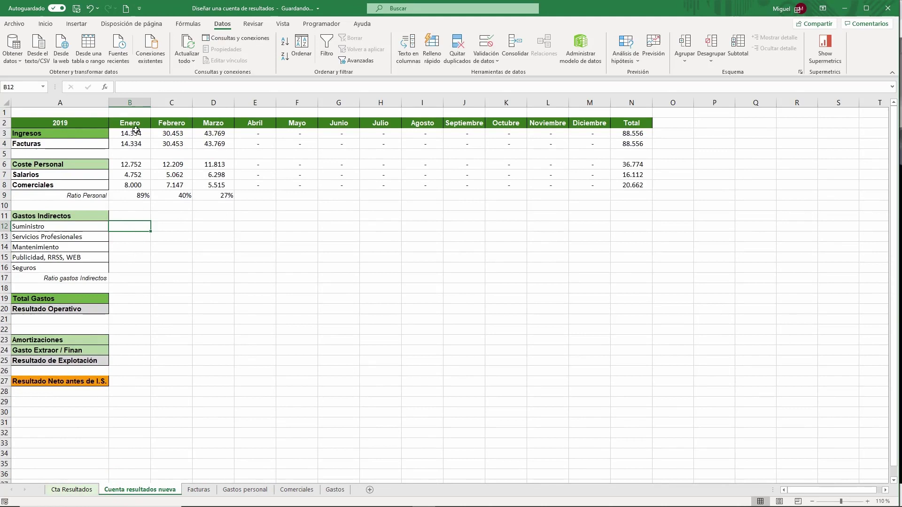
{"action": "left_click", "coordinate": [136, 123]}
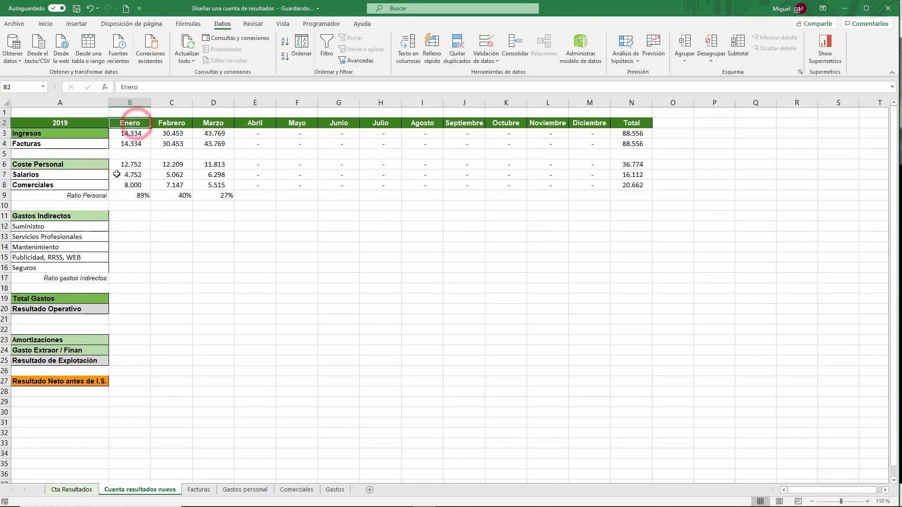
{"action": "left_click", "coordinate": [83, 230]}
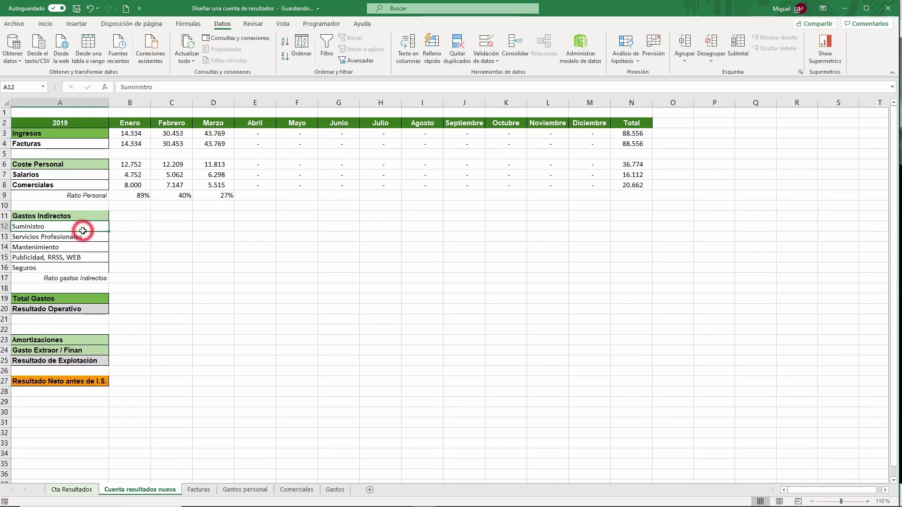
{"action": "left_click", "coordinate": [139, 230]}
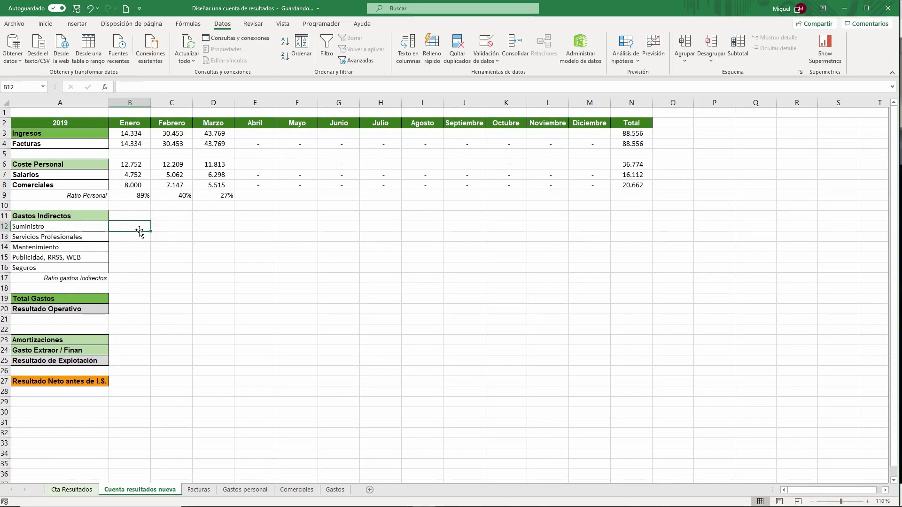
{"action": "left_click", "coordinate": [333, 490]}
{"action": "left_click", "coordinate": [287, 103]}
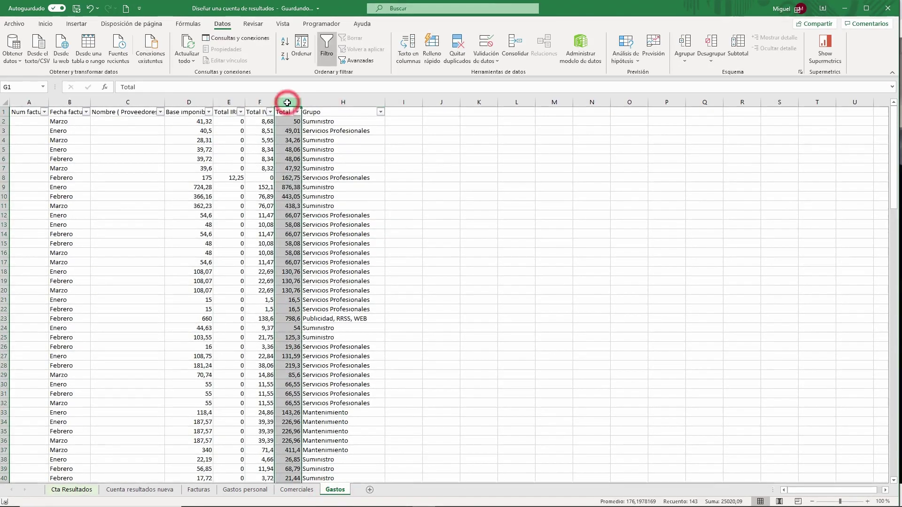
{"action": "left_click", "coordinate": [67, 104]}
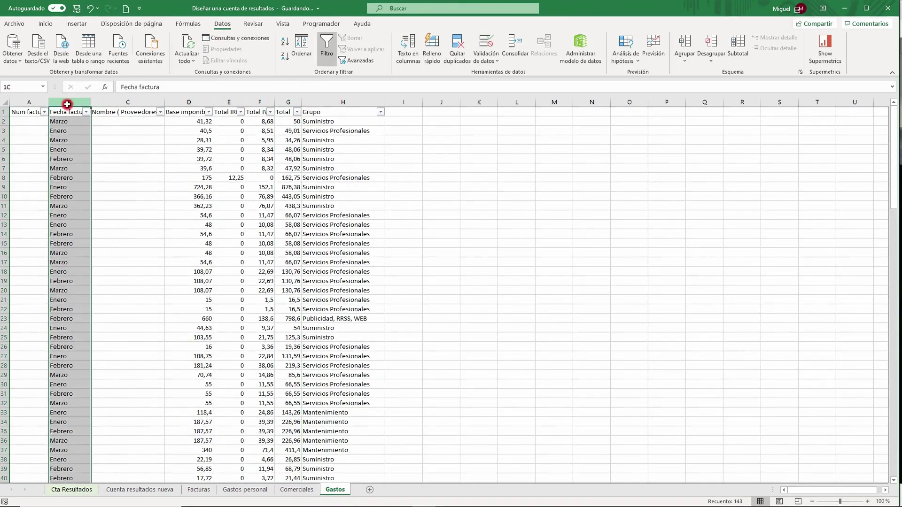
{"action": "left_click", "coordinate": [145, 490]}
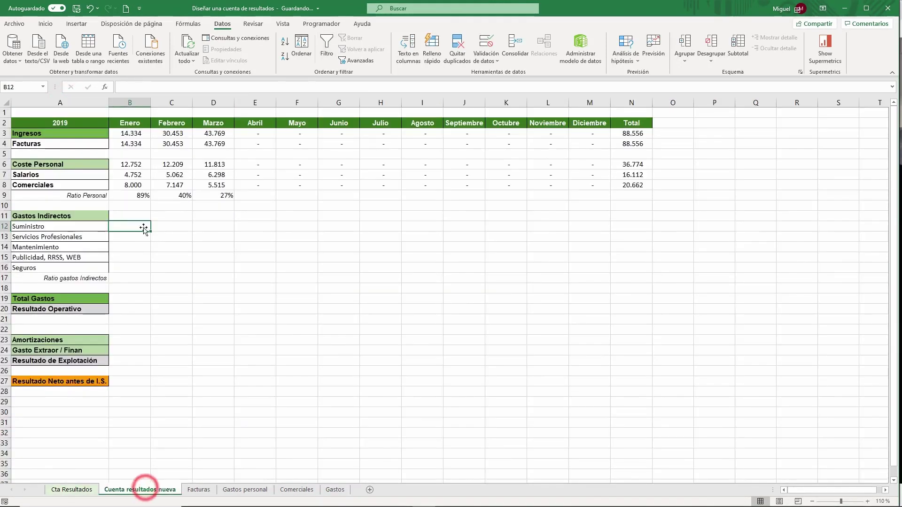
{"action": "left_click", "coordinate": [132, 123]}
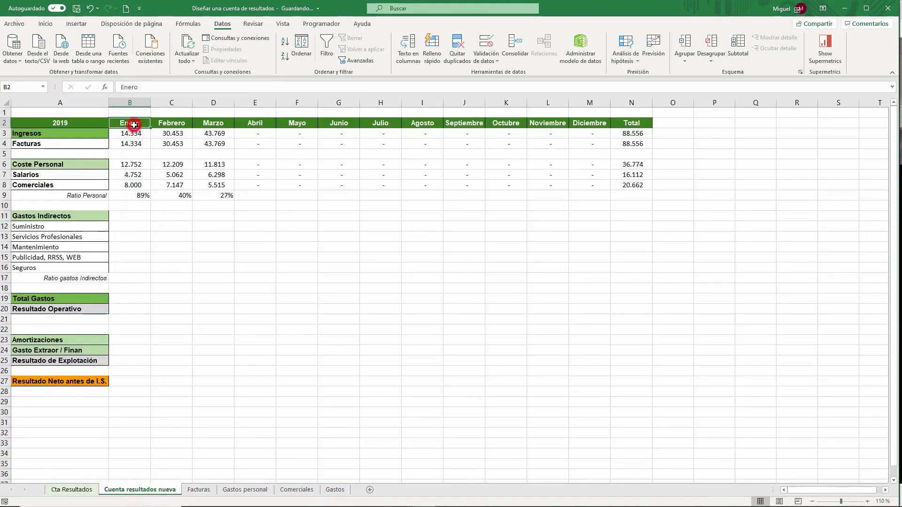
{"action": "left_click", "coordinate": [335, 494]}
{"action": "left_click", "coordinate": [317, 103]}
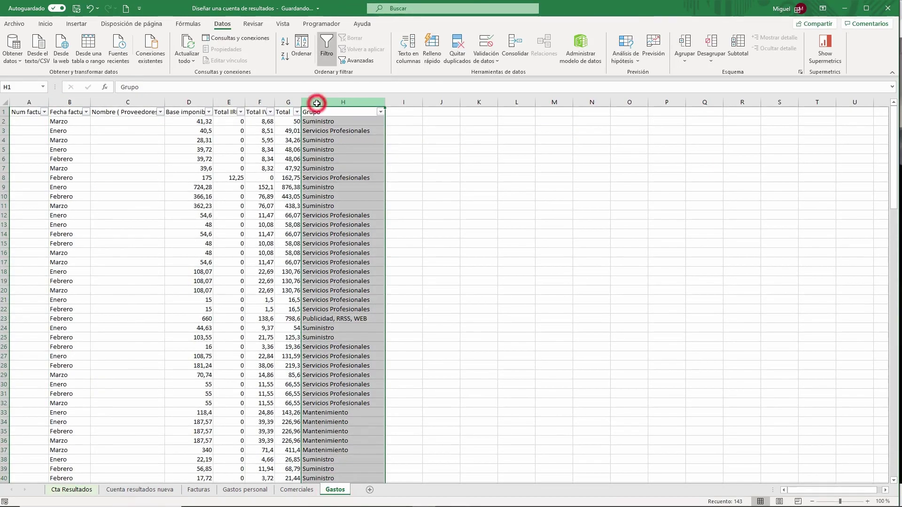
{"action": "left_click", "coordinate": [140, 490]}
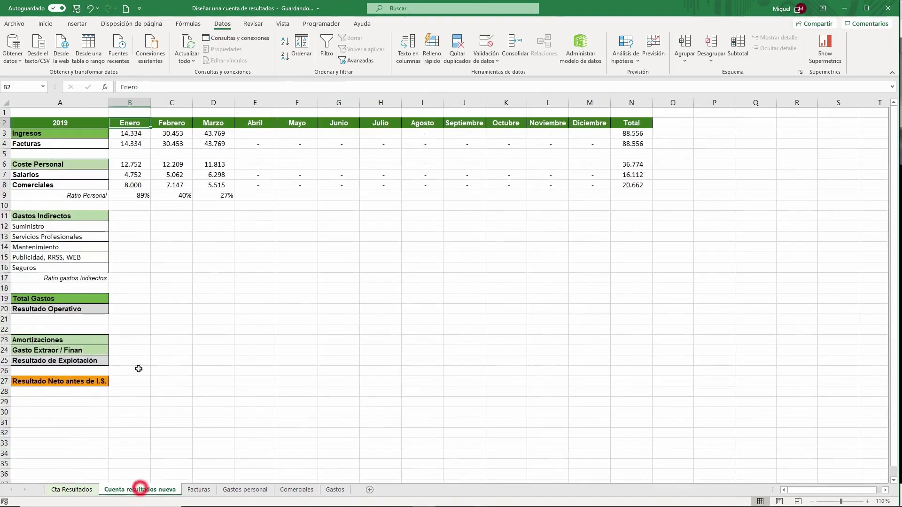
{"action": "left_click", "coordinate": [60, 227]}
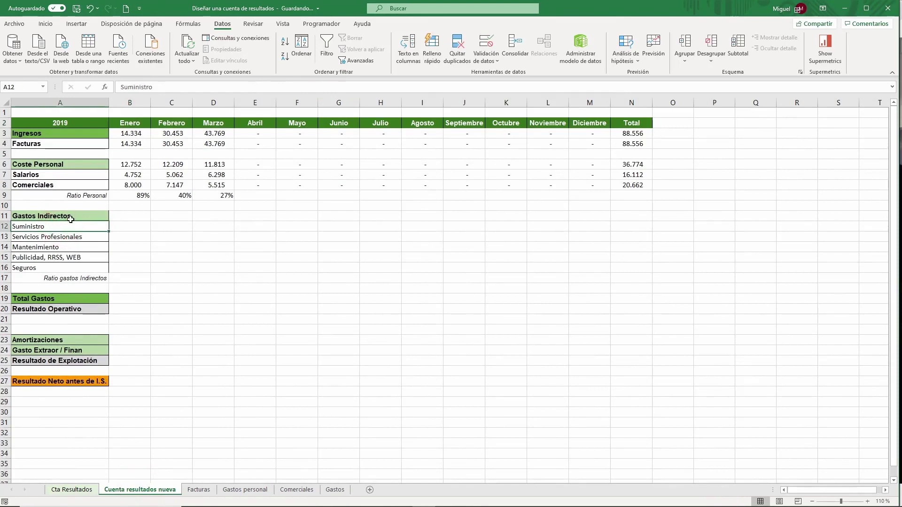
{"action": "left_click", "coordinate": [343, 490]}
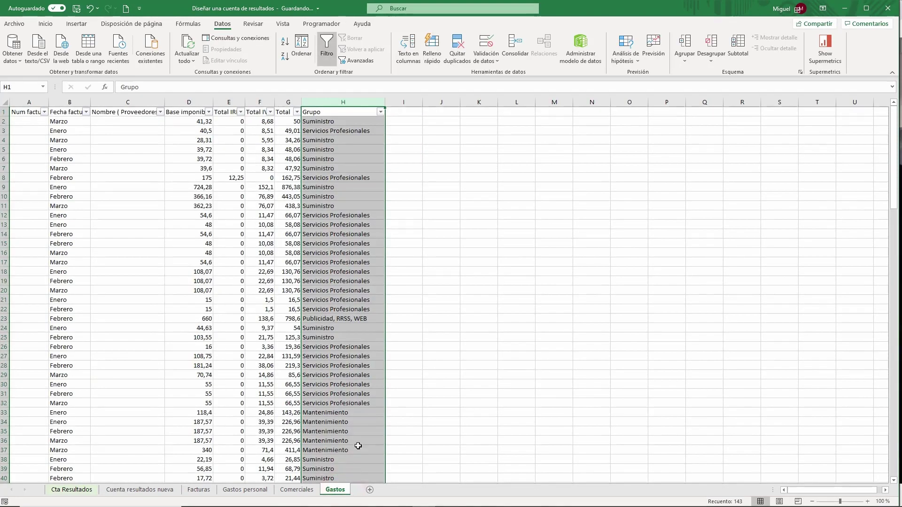
{"action": "left_click", "coordinate": [153, 490]}
Start a SUMAR.SI.CONJUNTO formula in B12 for Suministro in Enero, using the Gastos sheet's Total column G:G as the sum range.
{"action": "left_click", "coordinate": [135, 228]}
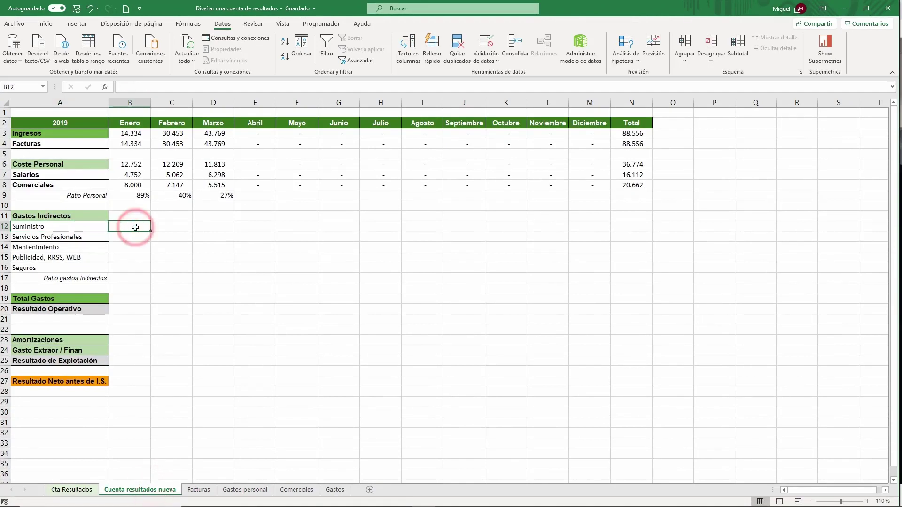
{"action": "type", "text": "=SUMA"}
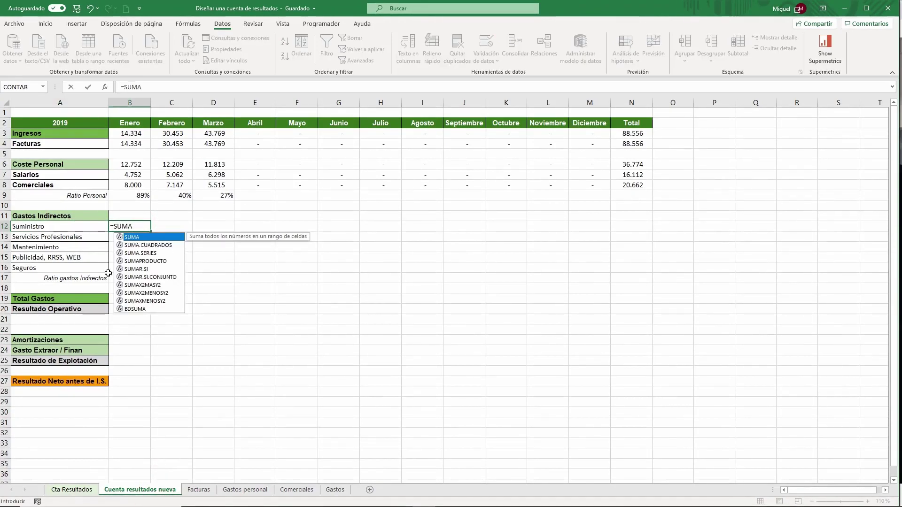
{"action": "double_click", "coordinate": [151, 278]}
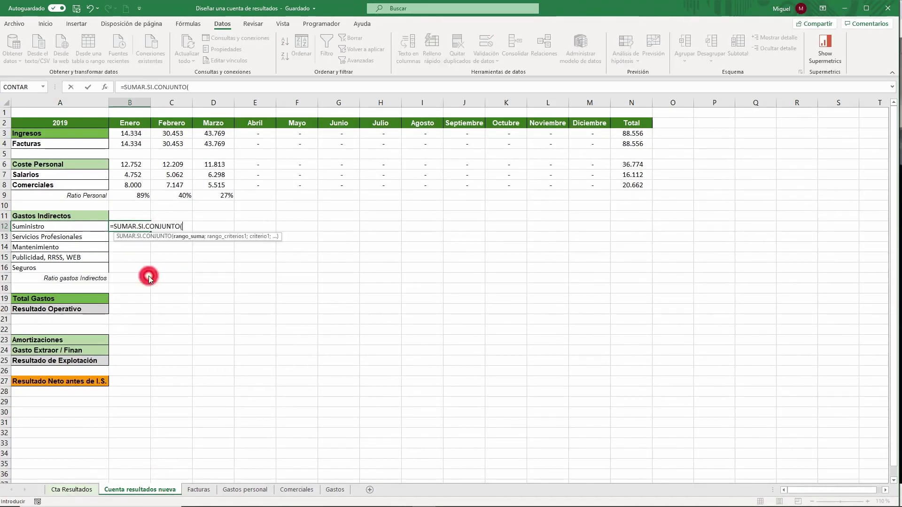
{"action": "left_click", "coordinate": [335, 491]}
{"action": "left_click", "coordinate": [289, 103]}
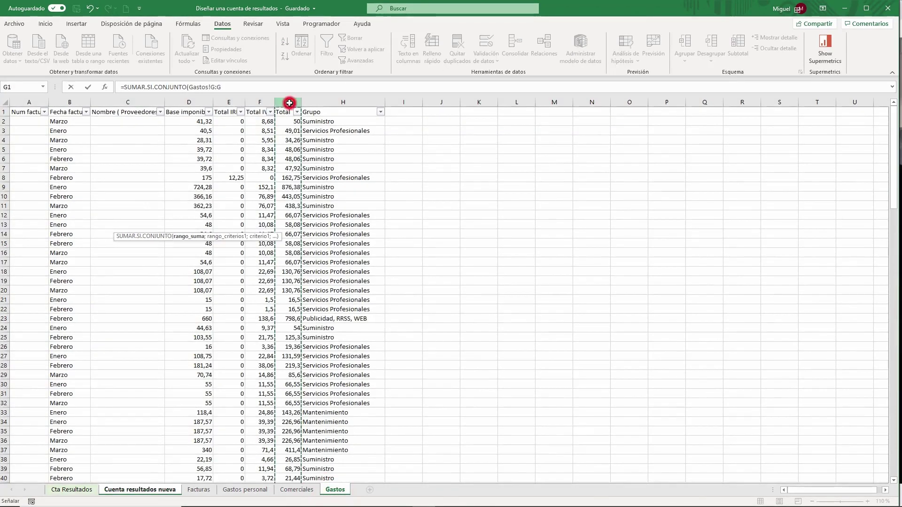
{"action": "type", "text": ";"}
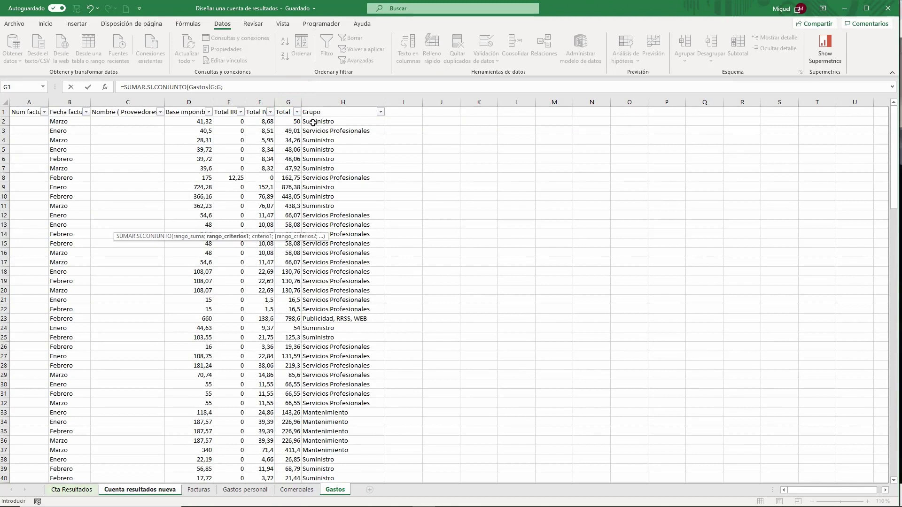
Add the first condition to the B12 formula: criteria range Gastos!H:H (Grupo) matching the Suministro label in A12.
{"action": "left_click", "coordinate": [338, 102]}
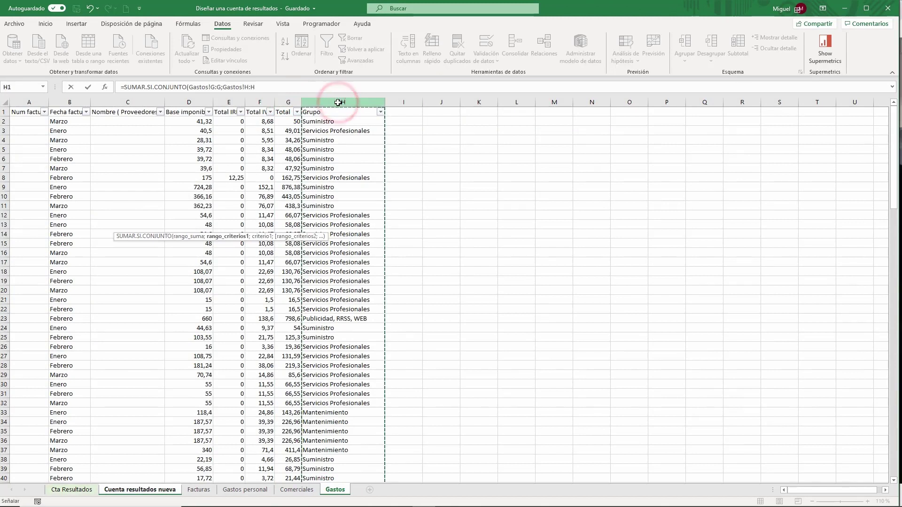
{"action": "type", "text": ";"}
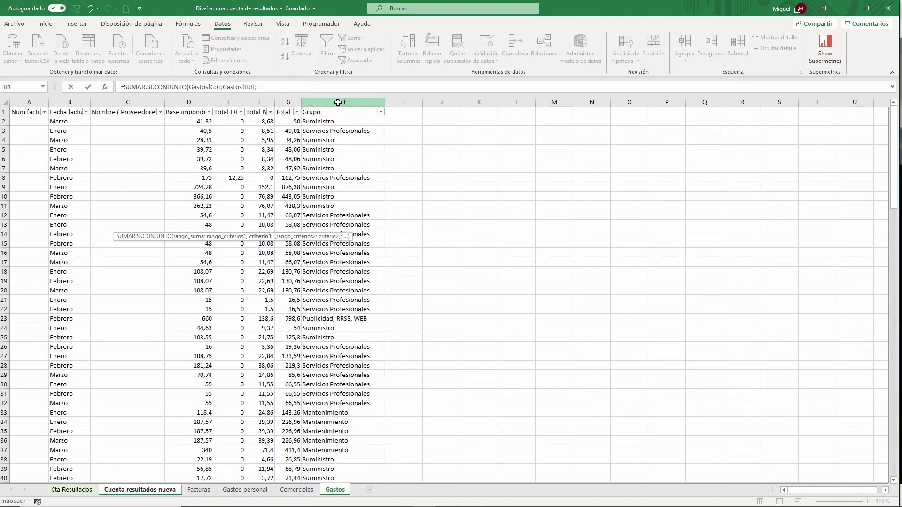
{"action": "left_click", "coordinate": [159, 492]}
{"action": "left_click", "coordinate": [48, 227]}
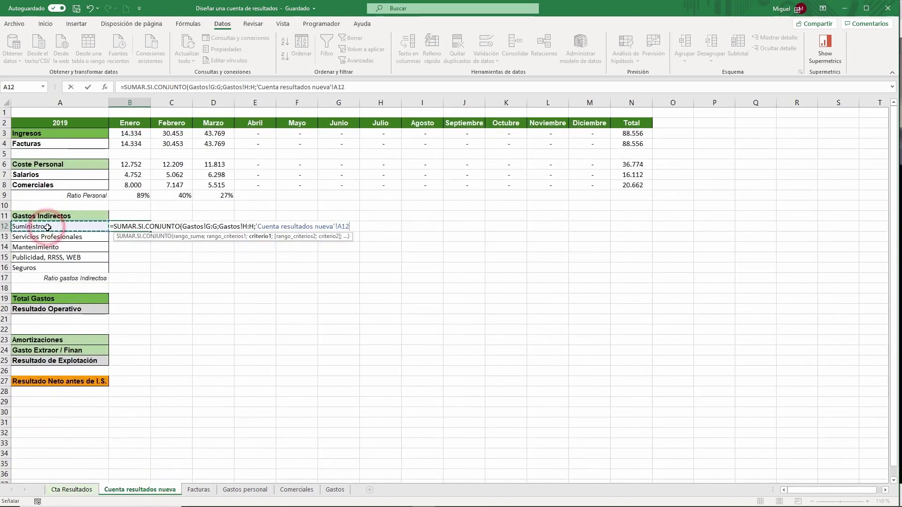
{"action": "type", "text": ";"}
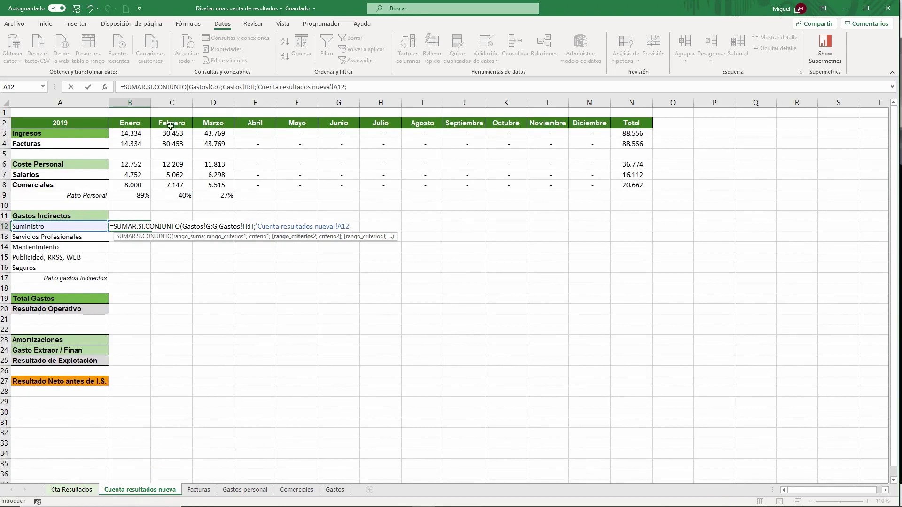
Add the second condition, Gastos!B:B (invoice month) matching the Enero header in B2, and complete the B12 formula.
{"action": "left_click", "coordinate": [333, 493]}
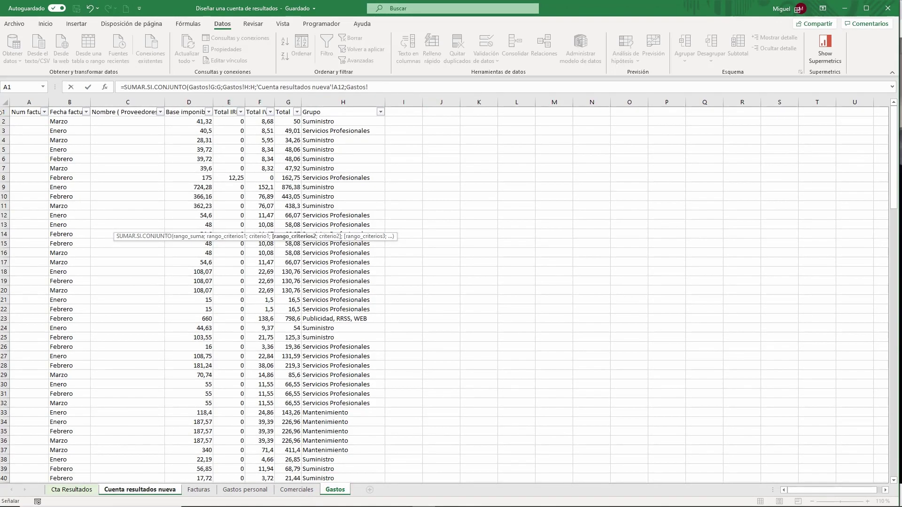
{"action": "left_click", "coordinate": [71, 102]}
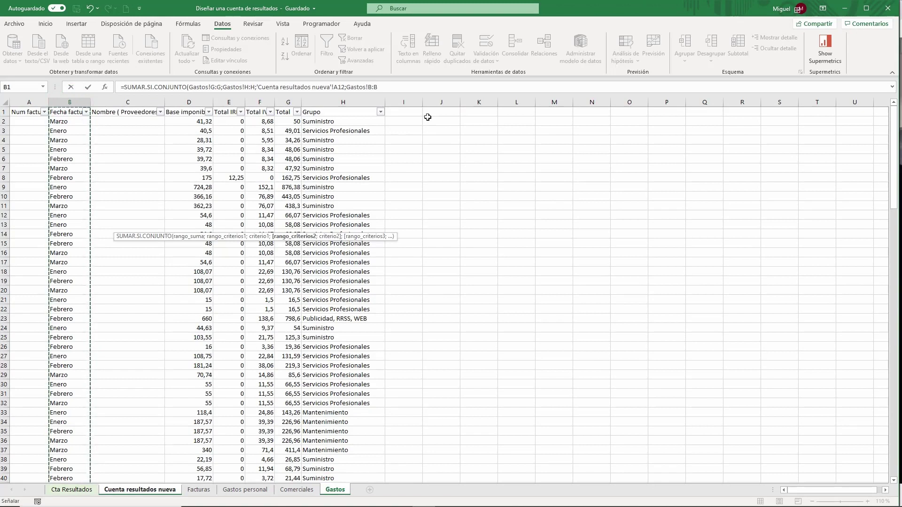
{"action": "type", "text": ";"}
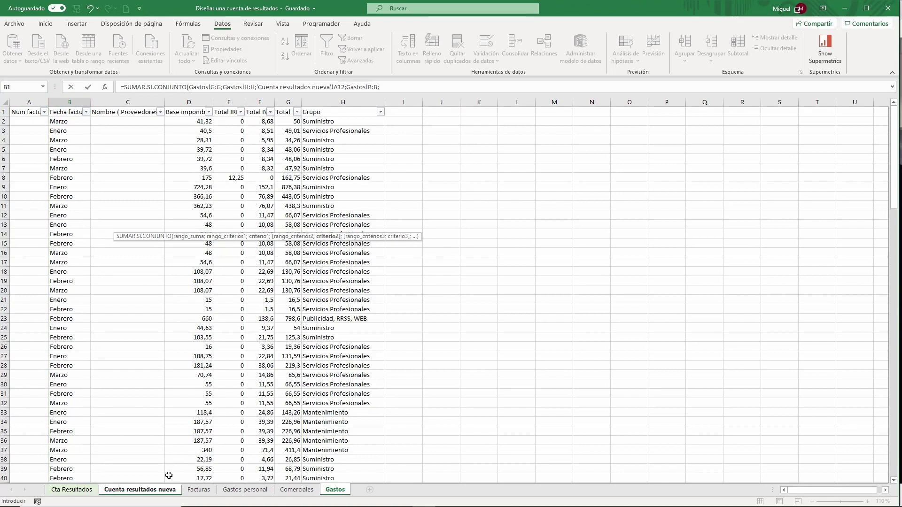
{"action": "left_click", "coordinate": [167, 491]}
{"action": "left_click", "coordinate": [130, 122]}
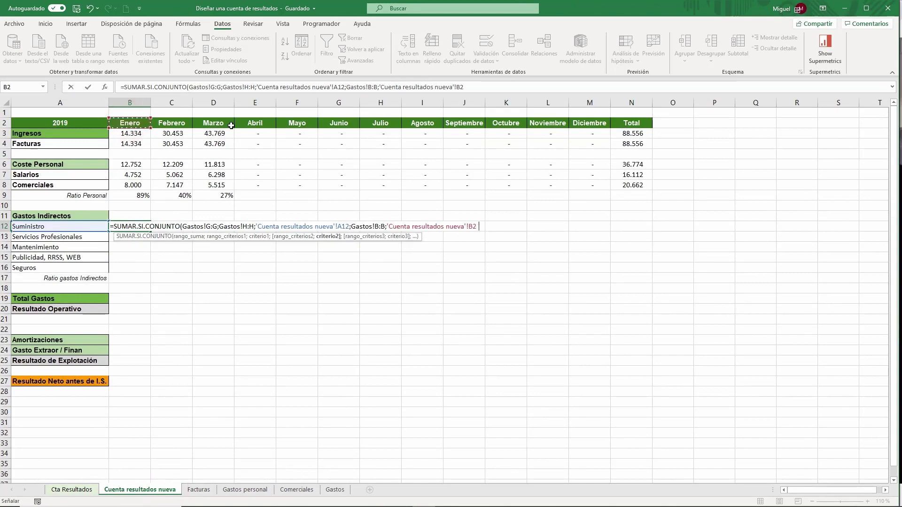
{"action": "key", "text": "Return"}
Format the Enero Suministro amount in B12 with a thousands separator and no decimals.
{"action": "left_click", "coordinate": [141, 225]}
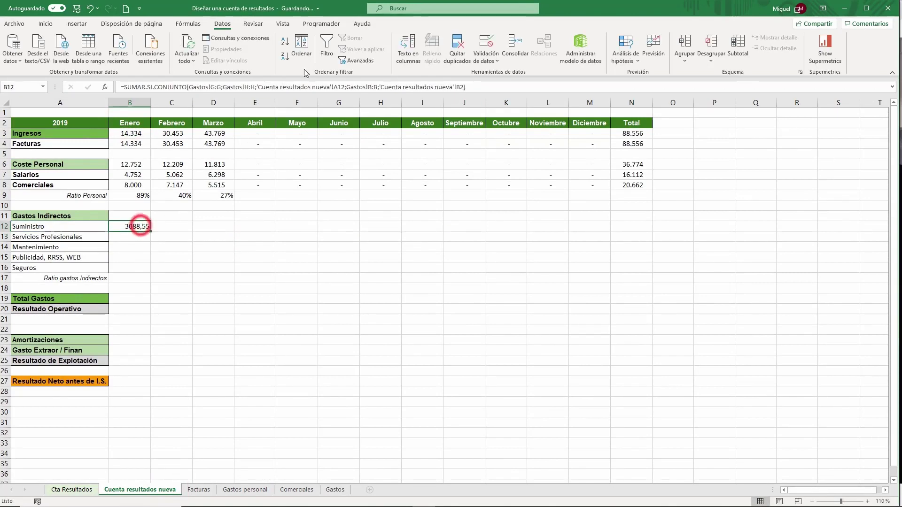
{"action": "left_click", "coordinate": [55, 24]}
{"action": "left_click", "coordinate": [356, 56]}
{"action": "left_click", "coordinate": [382, 56]}
{"action": "left_click", "coordinate": [382, 57]}
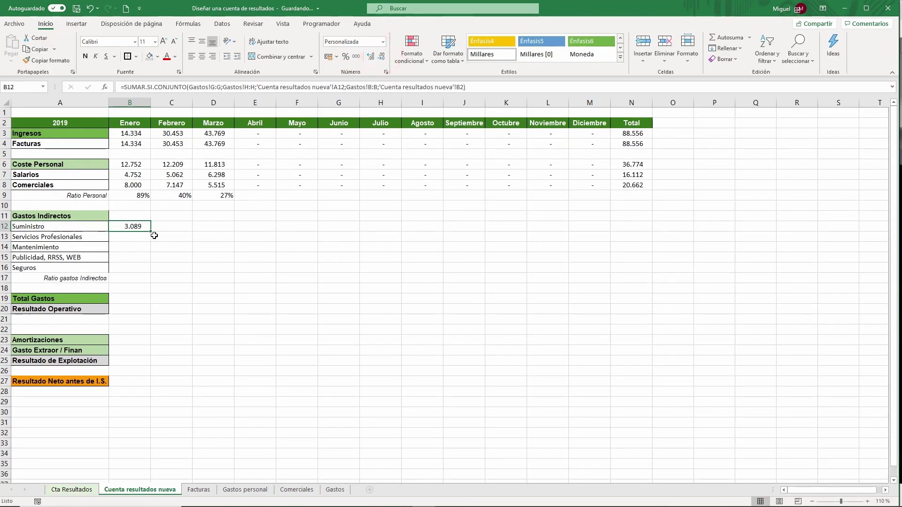
Start a SUMAR.SI.CONJUNTO formula in B13 for Servicios Profesionales in Enero, using the Gastos sheet's Total column G:G as the sum range.
{"action": "left_click", "coordinate": [143, 237]}
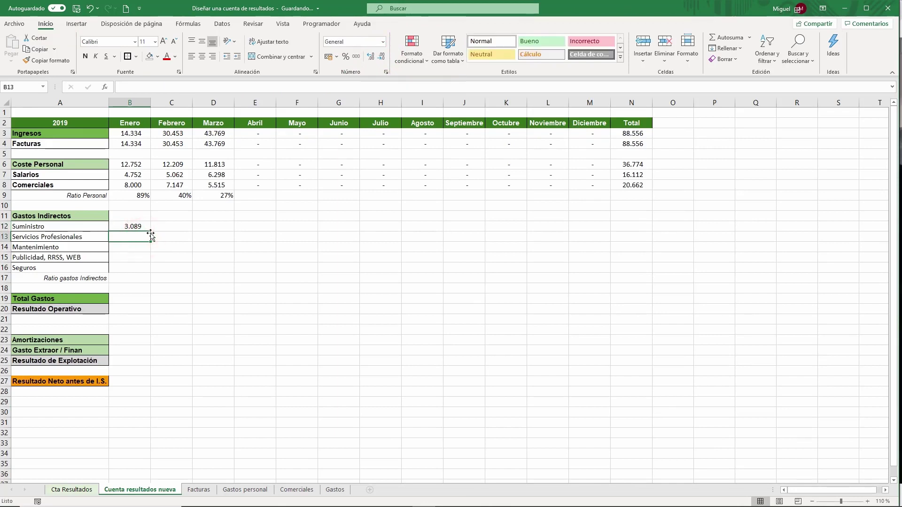
{"action": "type", "text": "=SUMA"}
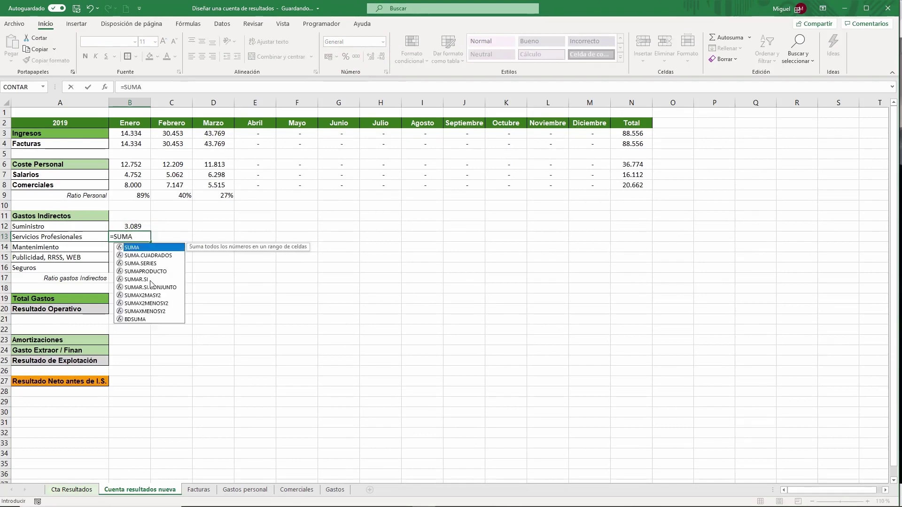
{"action": "double_click", "coordinate": [151, 287]}
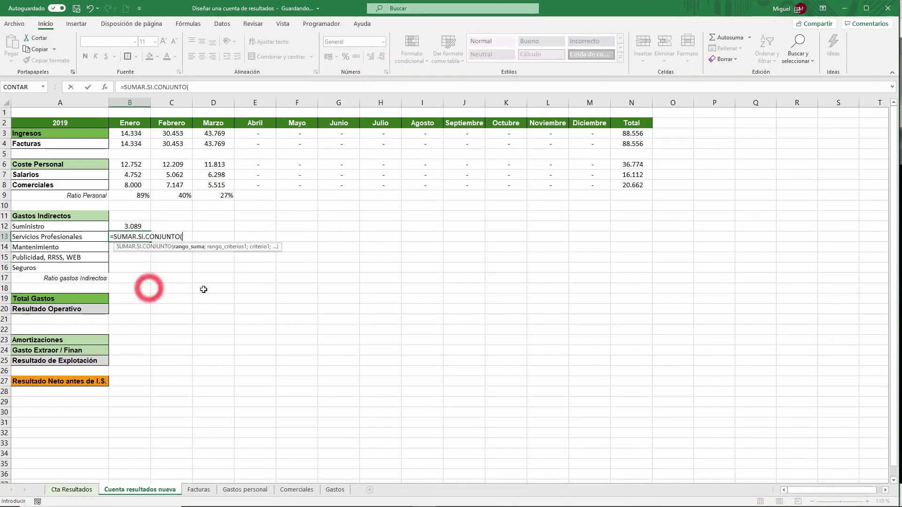
{"action": "left_click", "coordinate": [336, 491]}
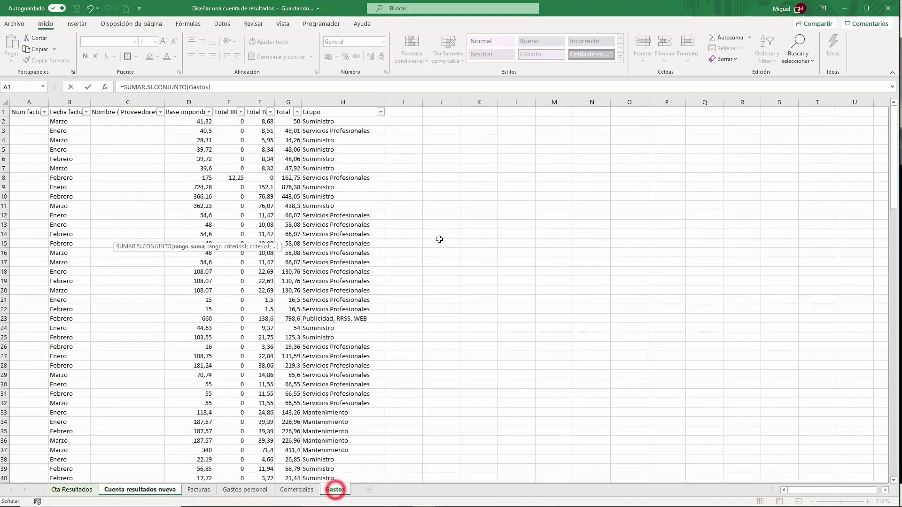
{"action": "left_click", "coordinate": [284, 102]}
{"action": "type", "text": "m"}
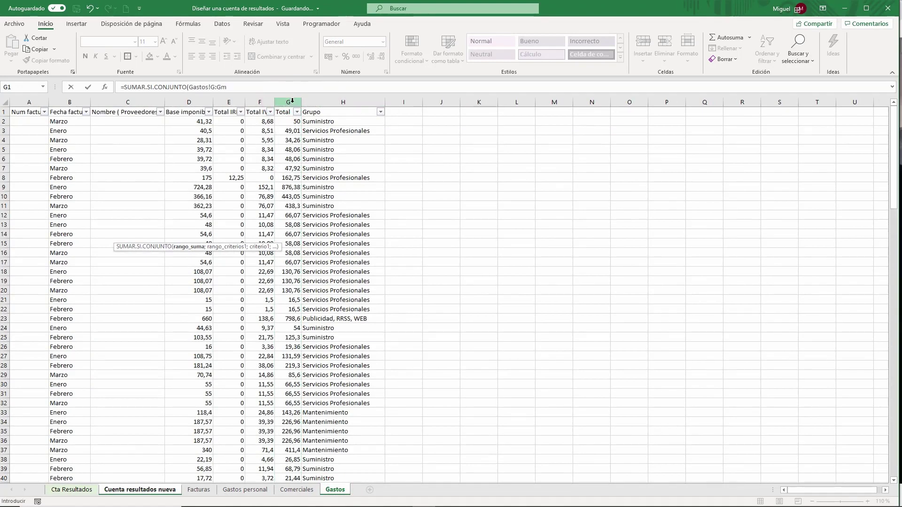
{"action": "key", "text": "BackSpace"}
{"action": "type", "text": ";"}
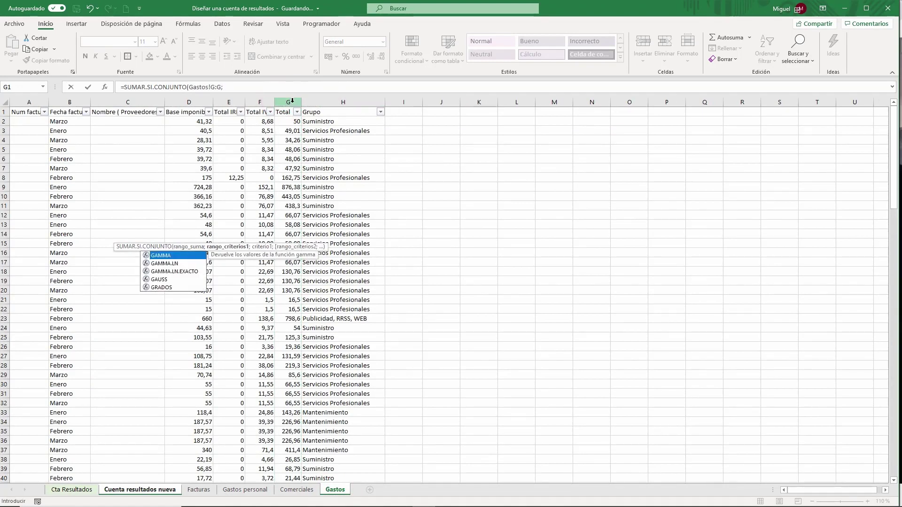
Add the first condition to the B13 formula: criteria range Gastos!H:H (Grupo) matching the label in A12.
{"action": "left_click", "coordinate": [348, 102]}
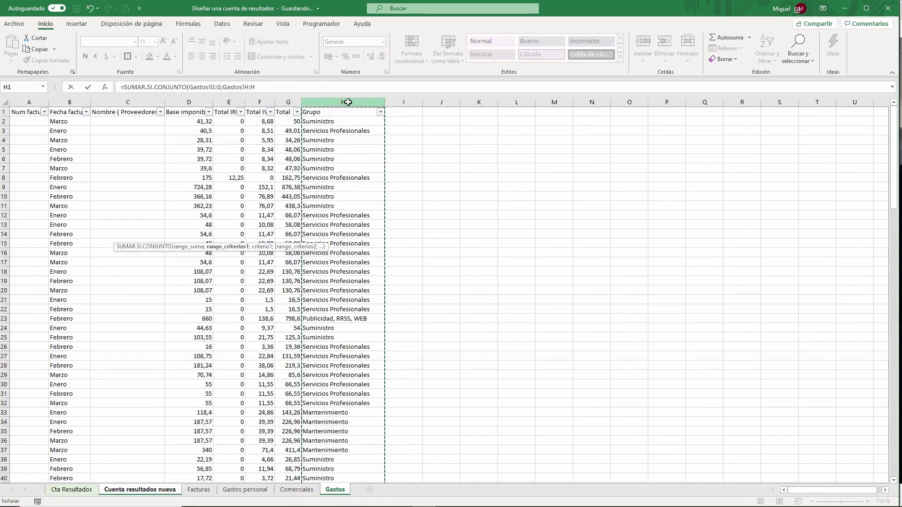
{"action": "type", "text": ";"}
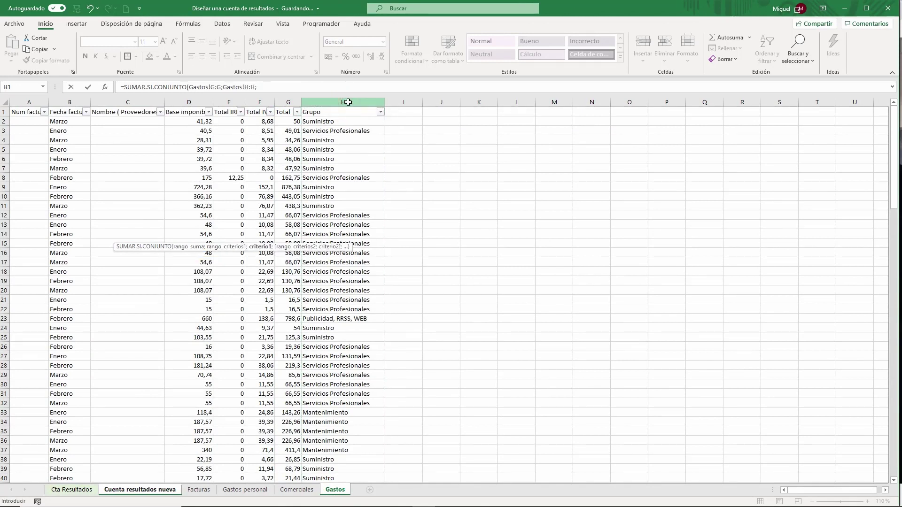
{"action": "left_click", "coordinate": [159, 490]}
{"action": "left_click", "coordinate": [66, 228]}
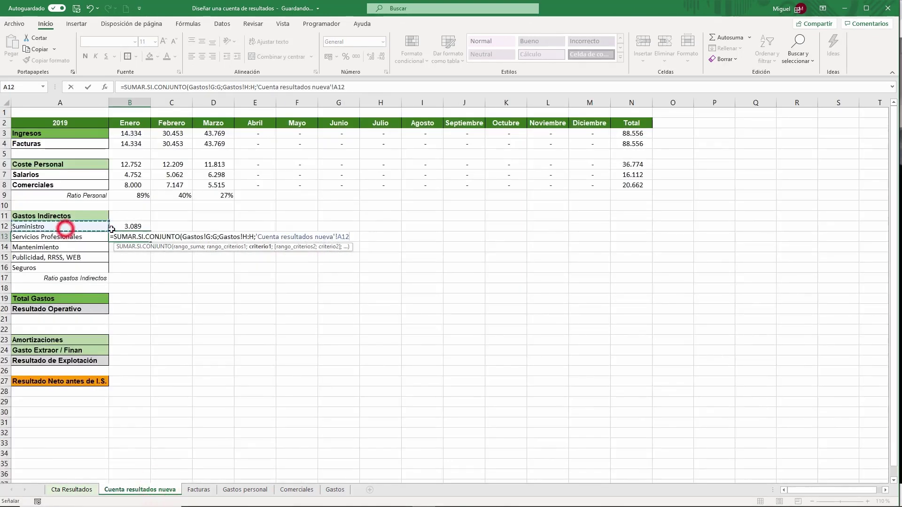
{"action": "type", "text": ";"}
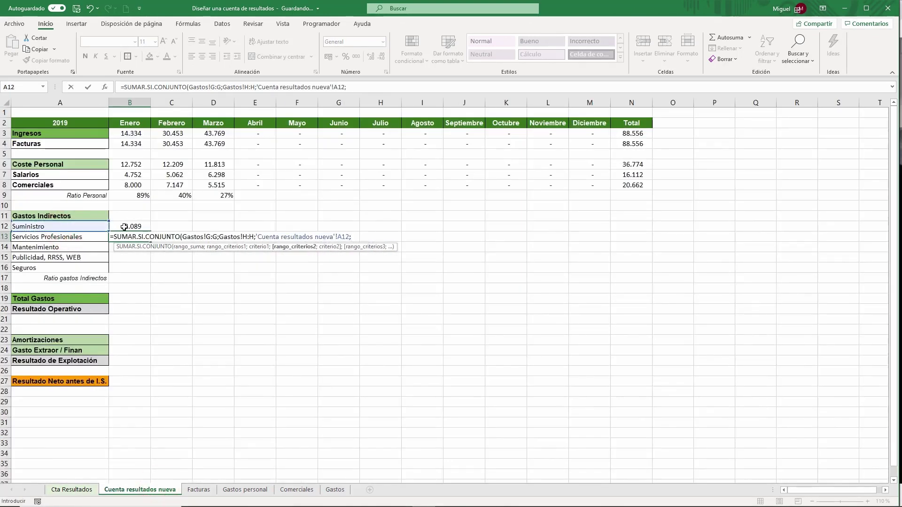
Add the second condition, Gastos!B:B (invoice month) matching the Enero header in B2, and complete the B13 formula.
{"action": "left_click", "coordinate": [333, 494]}
{"action": "left_click", "coordinate": [68, 102]}
{"action": "type", "text": ";"}
{"action": "left_click", "coordinate": [157, 491]}
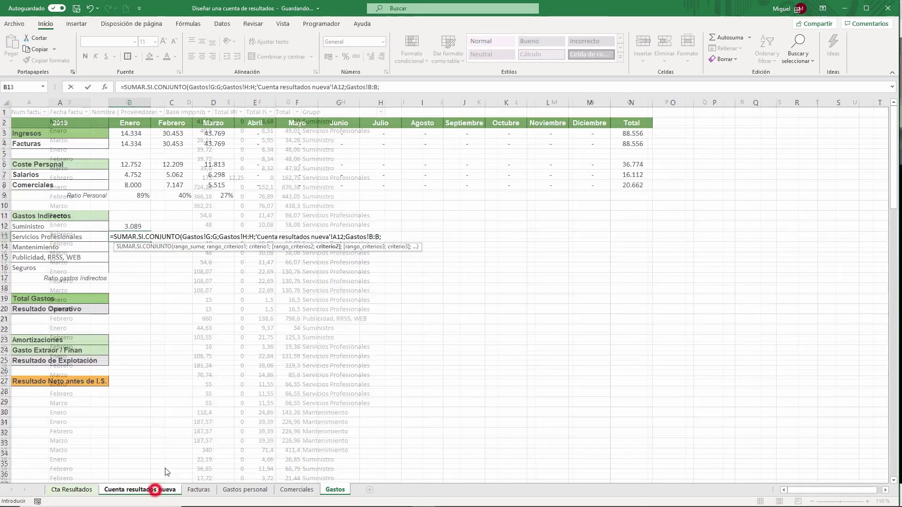
{"action": "left_click", "coordinate": [134, 123]}
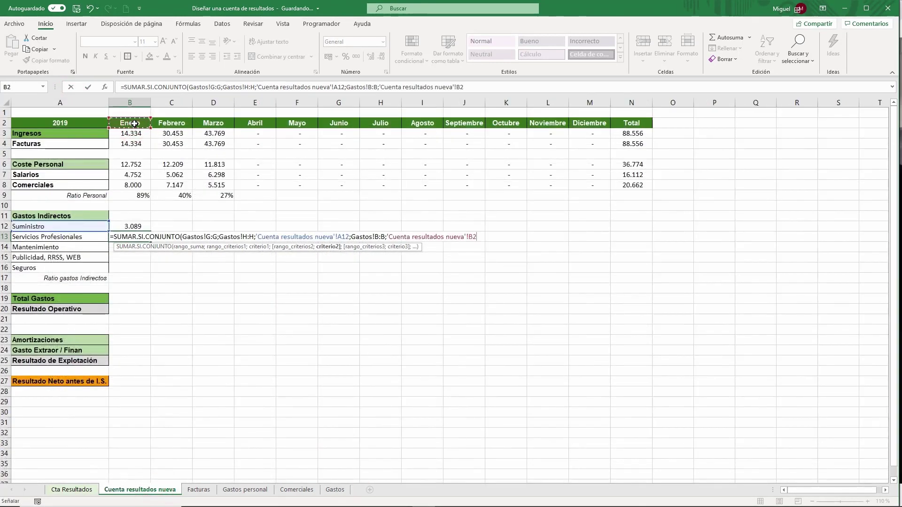
{"action": "type", "text": ")"}
{"action": "key", "text": "Return"}
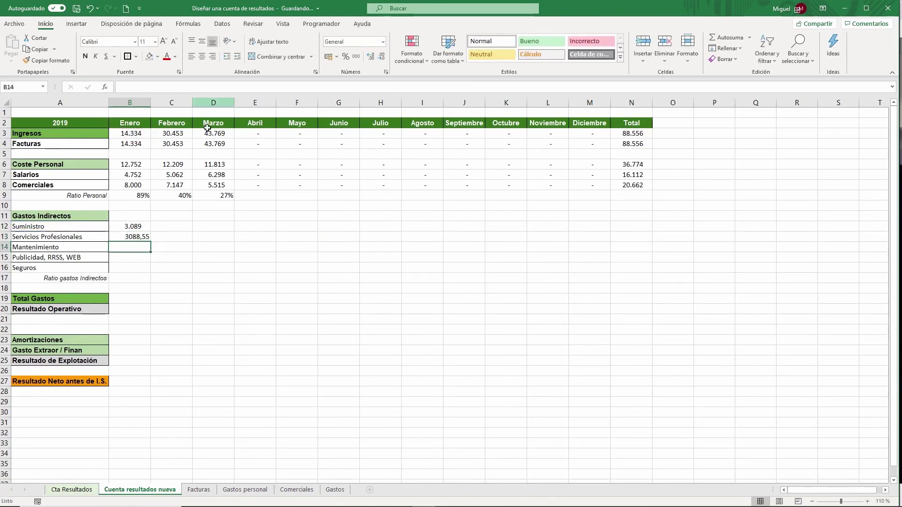
Copy the number format of the Suministro amount in B12 to the Servicios Profesionales amount in B13.
{"action": "left_click", "coordinate": [138, 228]}
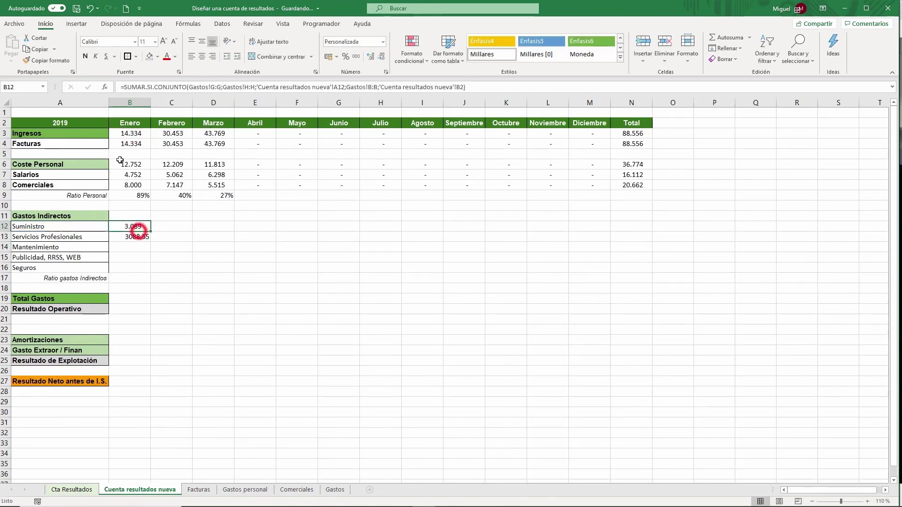
{"action": "left_click", "coordinate": [39, 61]}
{"action": "left_click", "coordinate": [129, 236]}
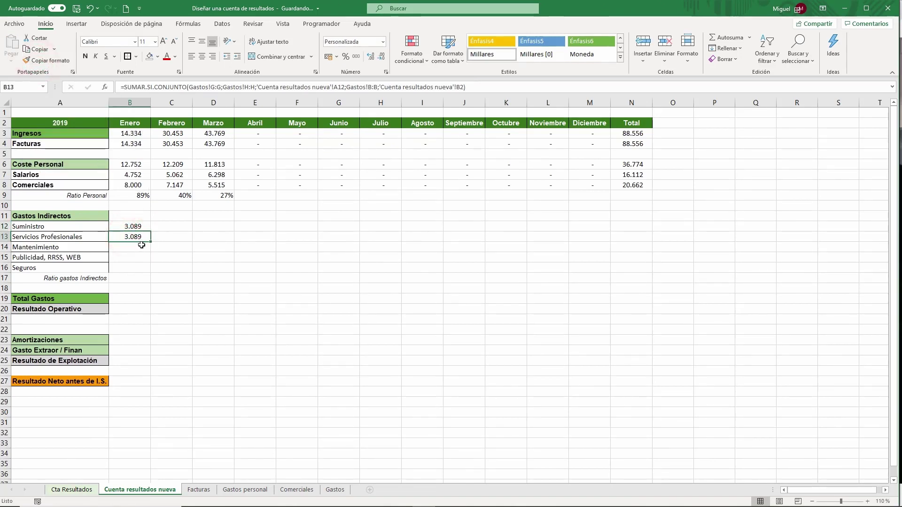
Change the group criterion in the B13 formula to the Servicios Profesionales label in A13.
{"action": "double_click", "coordinate": [137, 238]}
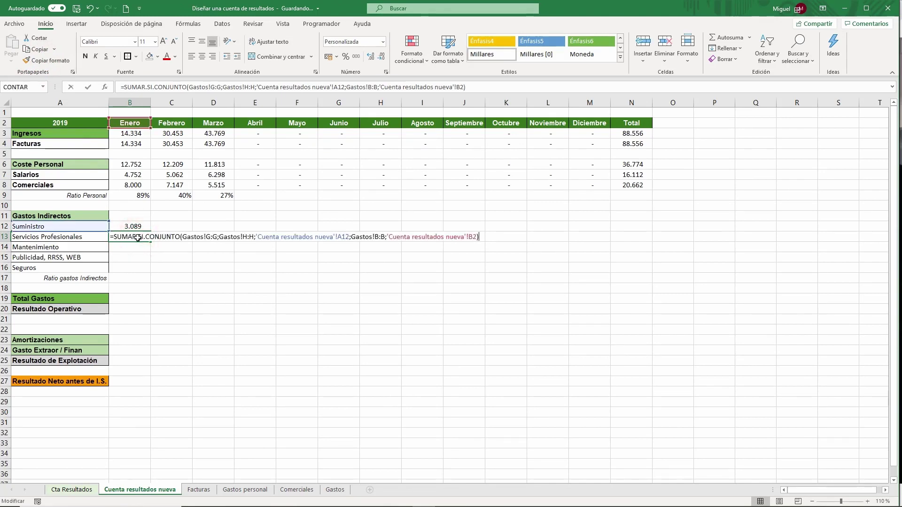
{"action": "left_click_drag", "start_coordinate": [70, 231], "coordinate": [70, 243]}
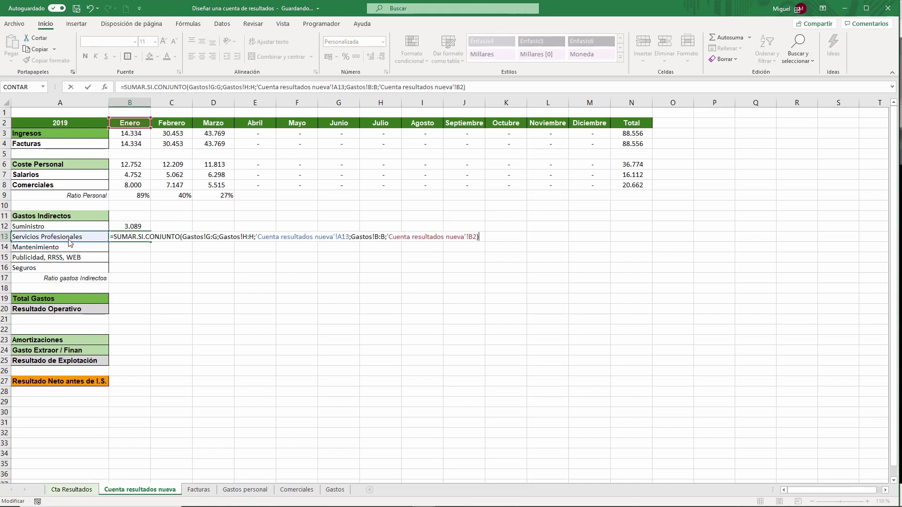
{"action": "key", "text": "Return"}
Make the three Gastos ranges in the B12 Suministro formula absolute: $G:$G, $H:$H and $B:$B.
{"action": "left_click", "coordinate": [135, 228]}
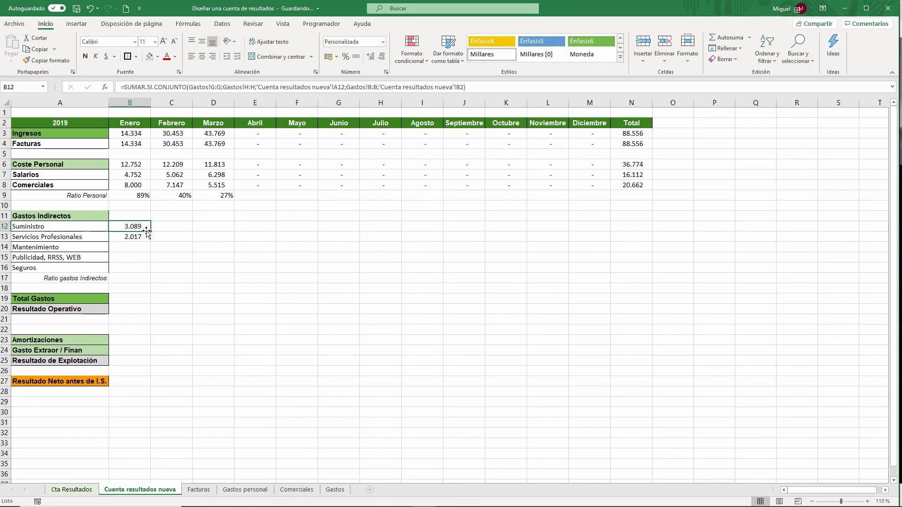
{"action": "key", "text": "F2"}
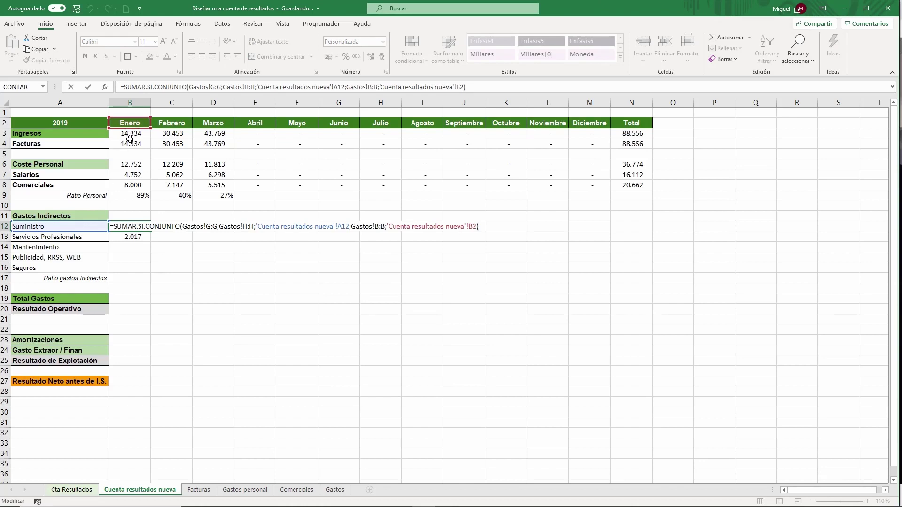
{"action": "left_click", "coordinate": [218, 89]}
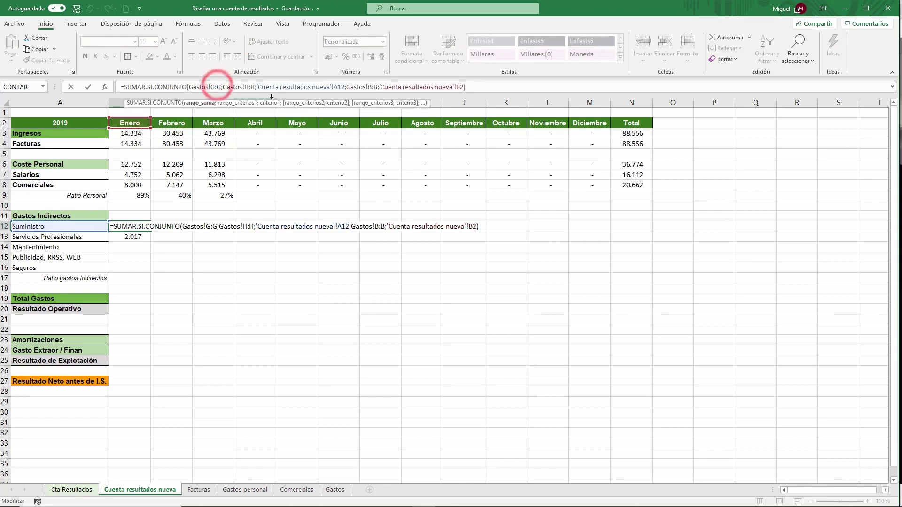
{"action": "key", "text": "F4"}
{"action": "left_click", "coordinate": [260, 87]}
{"action": "key", "text": "F4"}
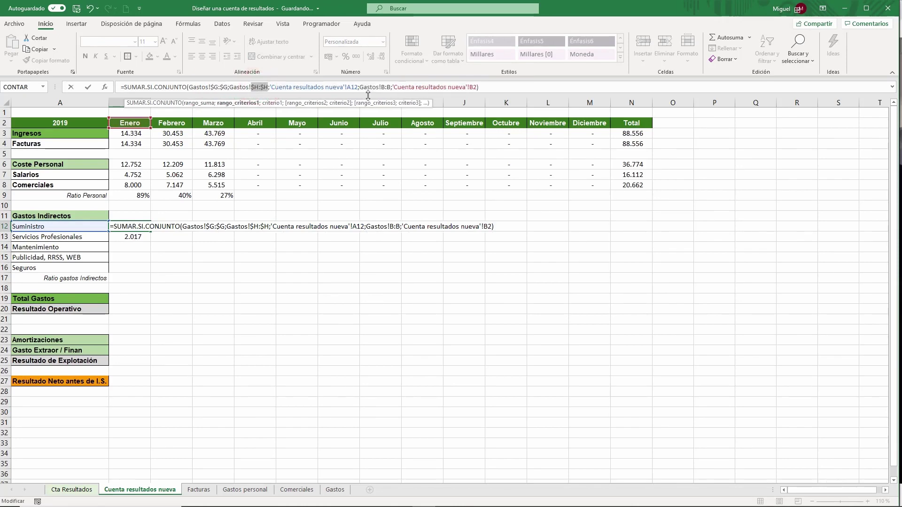
{"action": "left_click", "coordinate": [388, 87]}
{"action": "key", "text": "F4"}
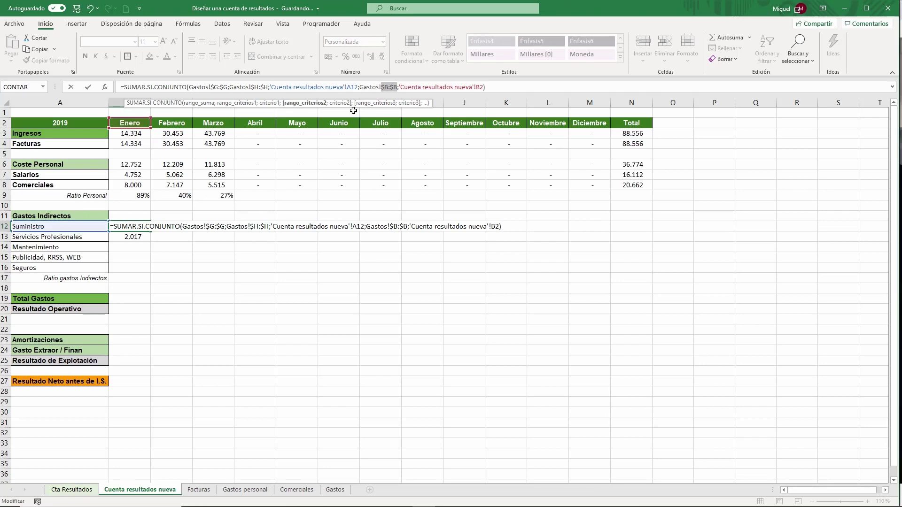
Make the Suministro label criterion in the B12 formula absolute as $A$12 and accept the formula.
{"action": "left_click", "coordinate": [352, 88]}
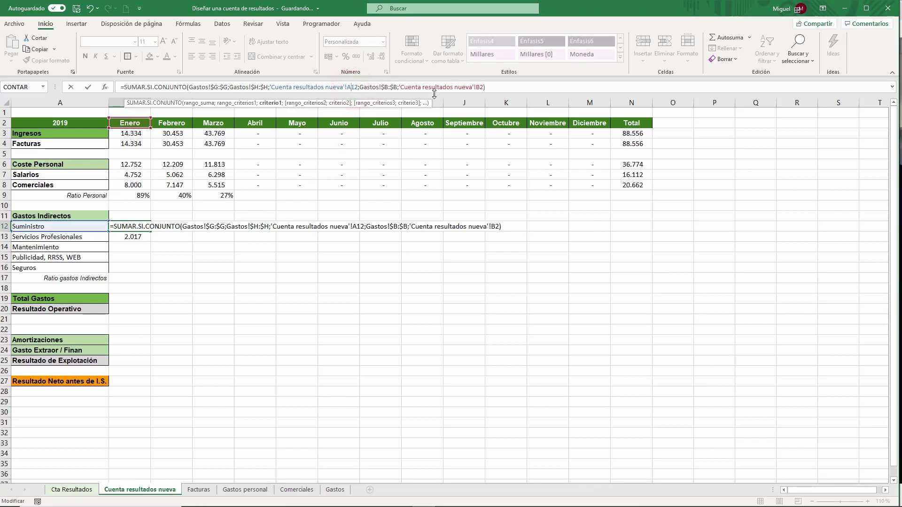
{"action": "key", "text": "F4"}
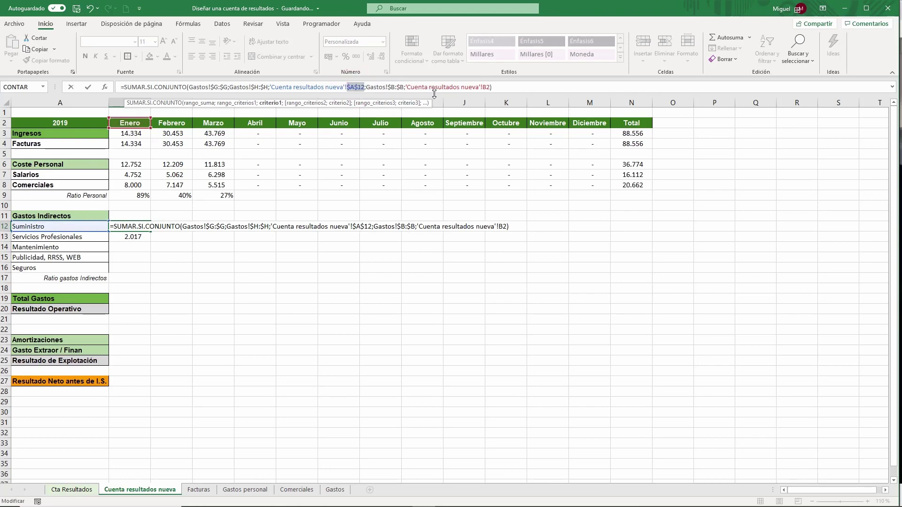
{"action": "key", "text": "Return"}
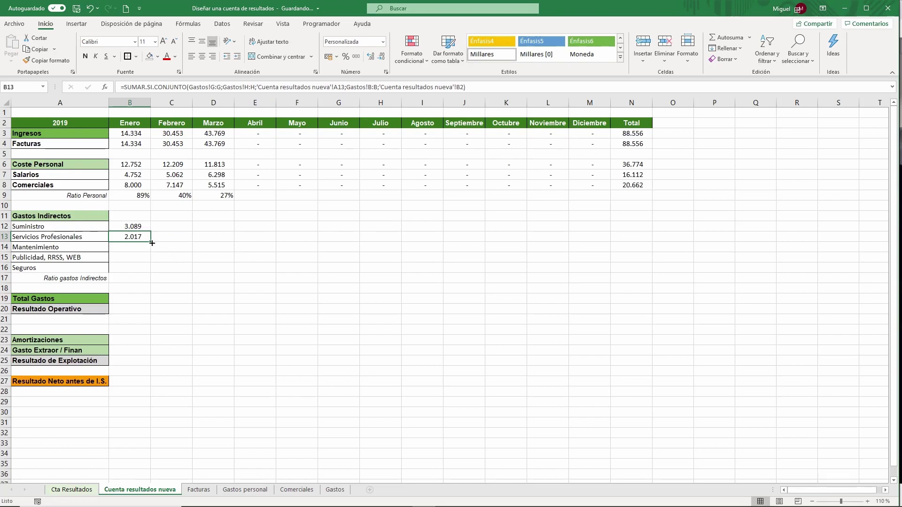
Fill the B13 formula down to B16 and point the month criterion of the Mantenimiento formula in B14 to Enero in B2.
{"action": "left_click_drag", "start_coordinate": [151, 242], "coordinate": [151, 271]}
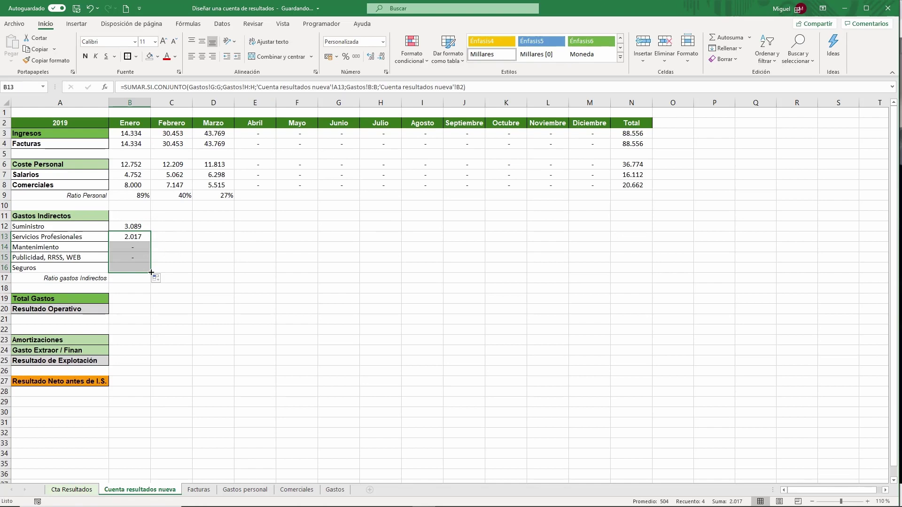
{"action": "left_click", "coordinate": [141, 247]}
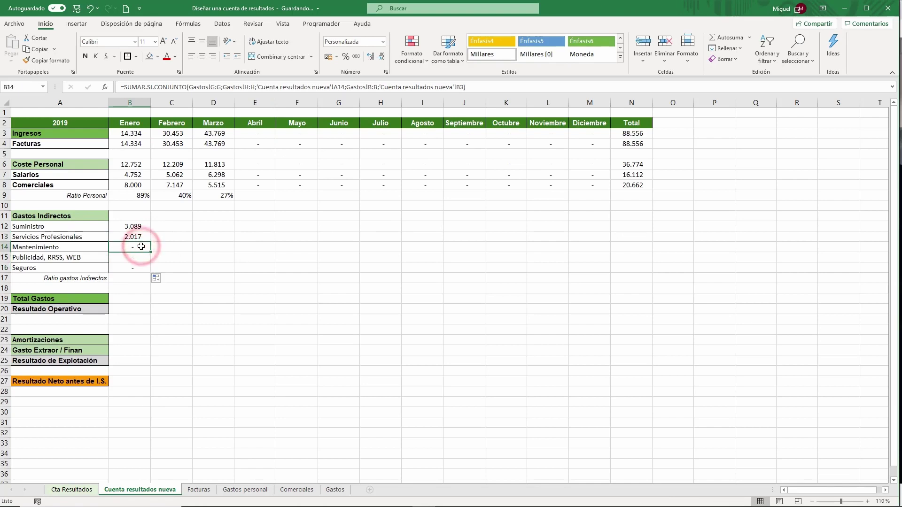
{"action": "key", "text": "F2"}
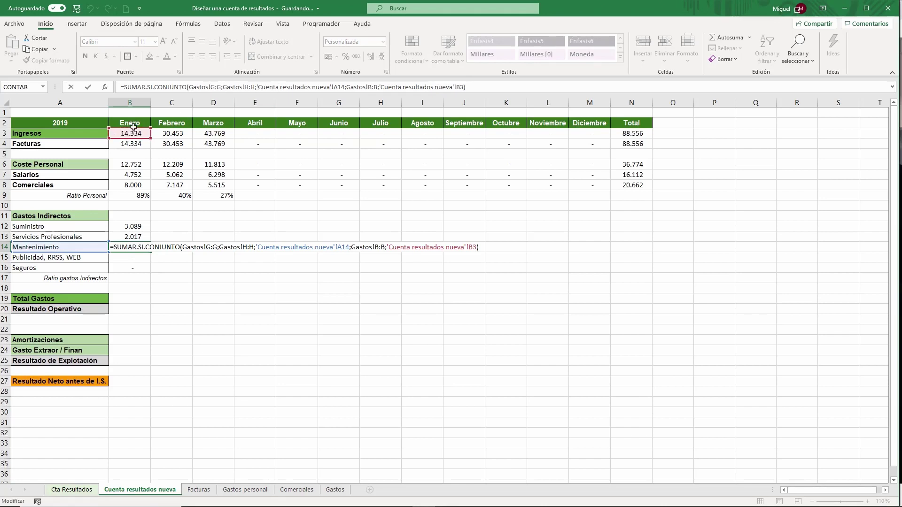
{"action": "left_click_drag", "start_coordinate": [134, 127], "coordinate": [136, 124]}
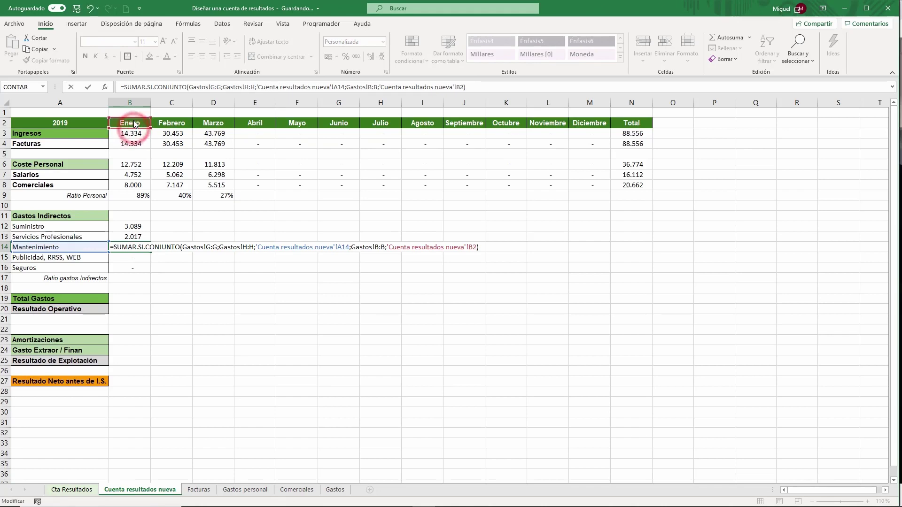
{"action": "key", "text": "ctrl+Return"}
{"action": "key", "text": "Return"}
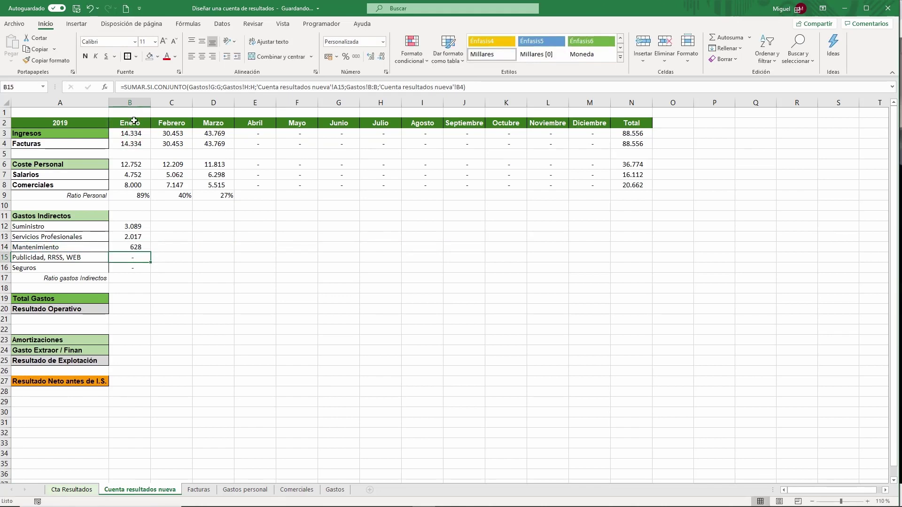
Point the month criterion of the Publicidad, RRSS, WEB formula in B15 and the Seguros formula in B16 to Enero in B2.
{"action": "key", "text": "F2"}
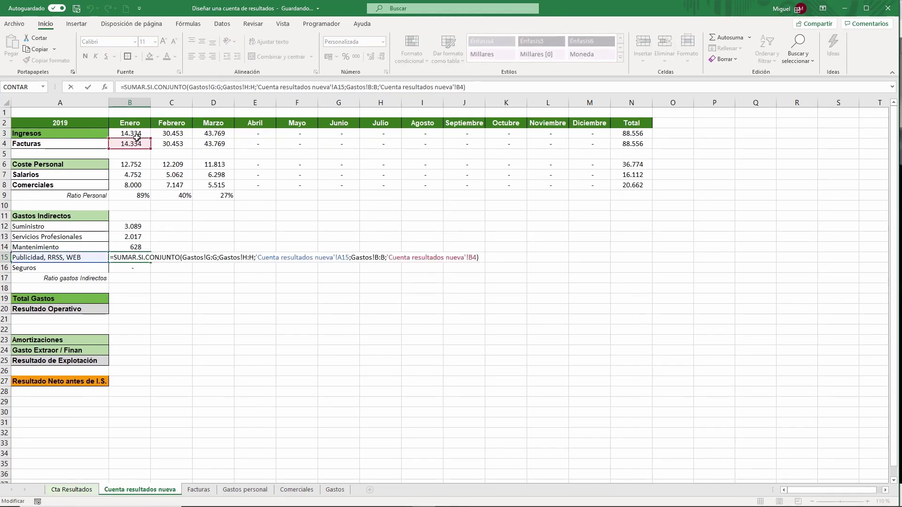
{"action": "left_click_drag", "start_coordinate": [137, 137], "coordinate": [142, 125]}
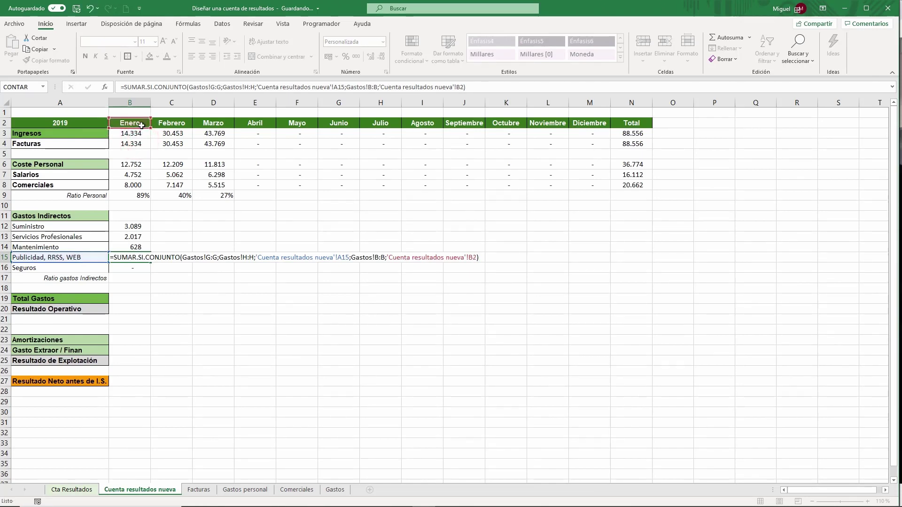
{"action": "key", "text": "Return"}
{"action": "key", "text": "F2"}
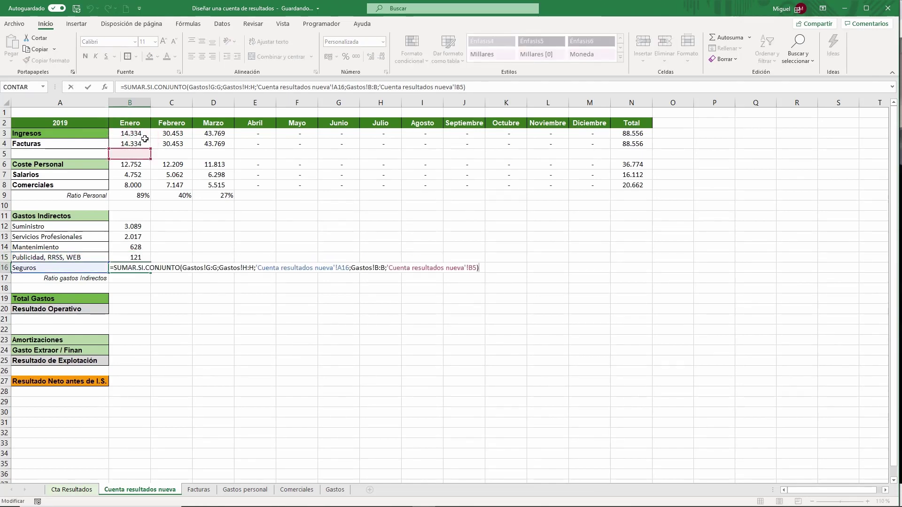
{"action": "left_click_drag", "start_coordinate": [130, 152], "coordinate": [134, 127]}
{"action": "key", "text": "Return"}
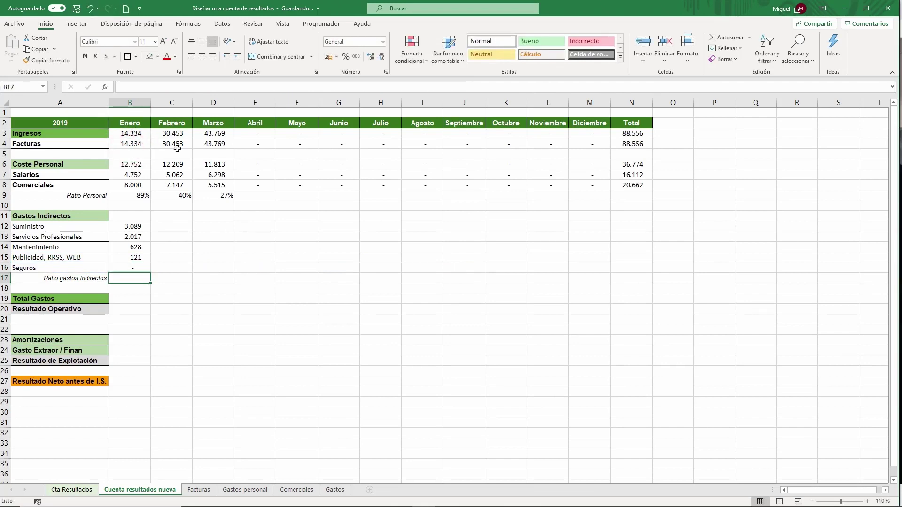
Make the references in the B13 Servicios Profesionales formula absolute as $G:$G, $H:$H, $A$13 and $B:$B, leaving the month criterion B2 relative.
{"action": "double_click", "coordinate": [143, 241]}
{"action": "left_click", "coordinate": [217, 87]}
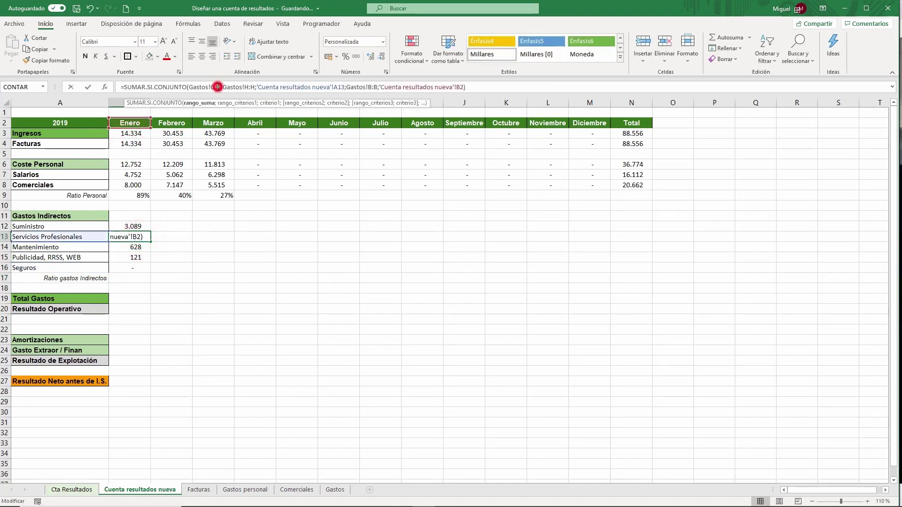
{"action": "key", "text": "F4"}
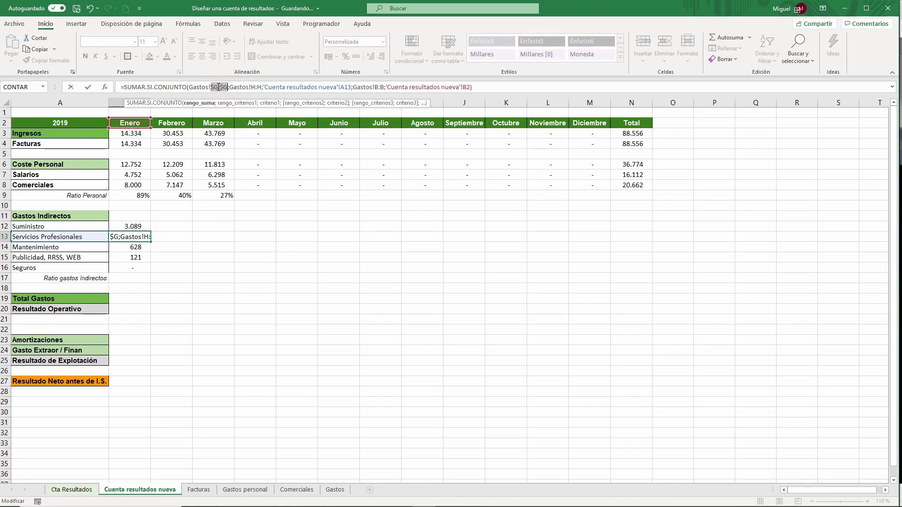
{"action": "left_click", "coordinate": [256, 87]}
{"action": "key", "text": "F4"}
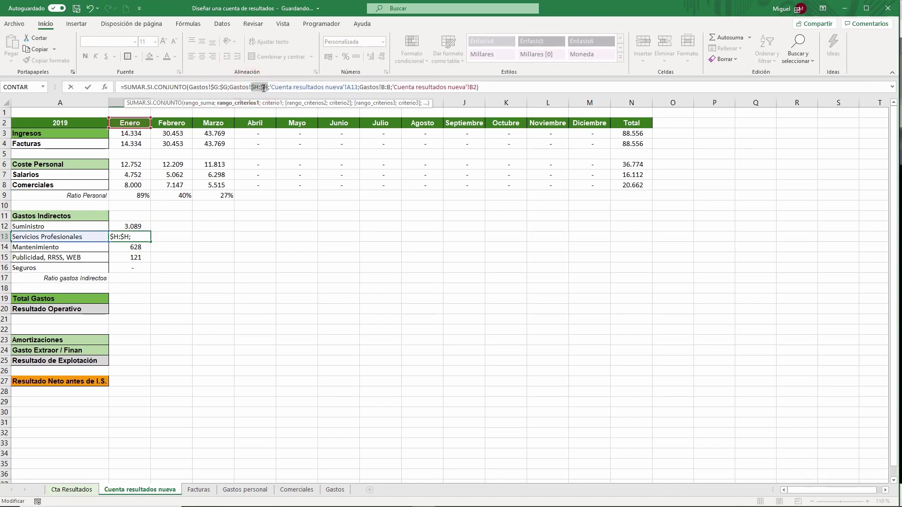
{"action": "left_click", "coordinate": [346, 87]}
{"action": "key", "text": "F4"}
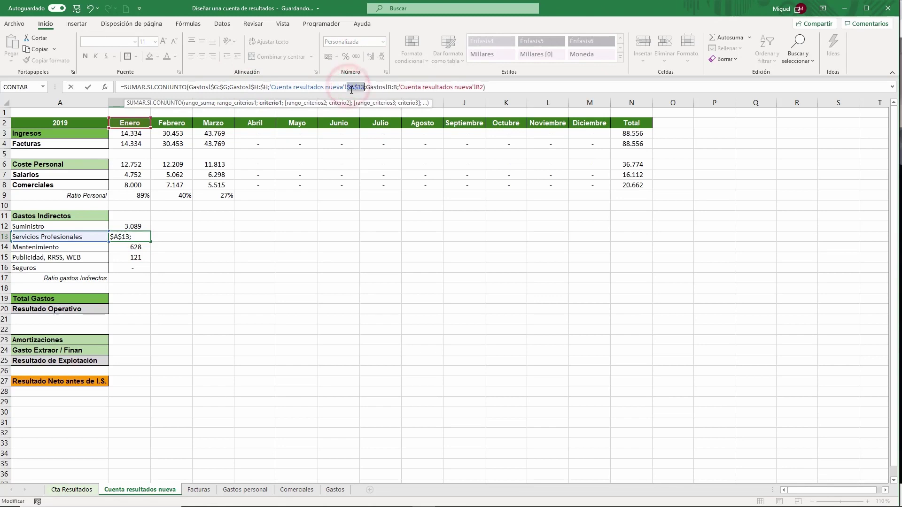
{"action": "left_click", "coordinate": [395, 87]}
{"action": "key", "text": "F4"}
{"action": "key", "text": "Return"}
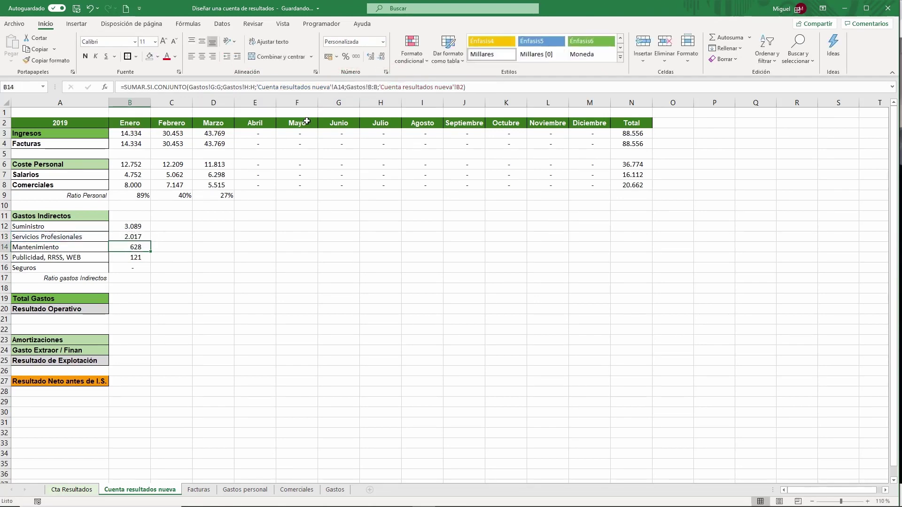
Make the Gastos ranges and label criterion in the B14 Mantenimiento formula absolute: $G:$G, $H:$H, $A$14 and $B:$B.
{"action": "left_click", "coordinate": [218, 87]}
{"action": "key", "text": "F4"}
{"action": "left_click", "coordinate": [257, 86]}
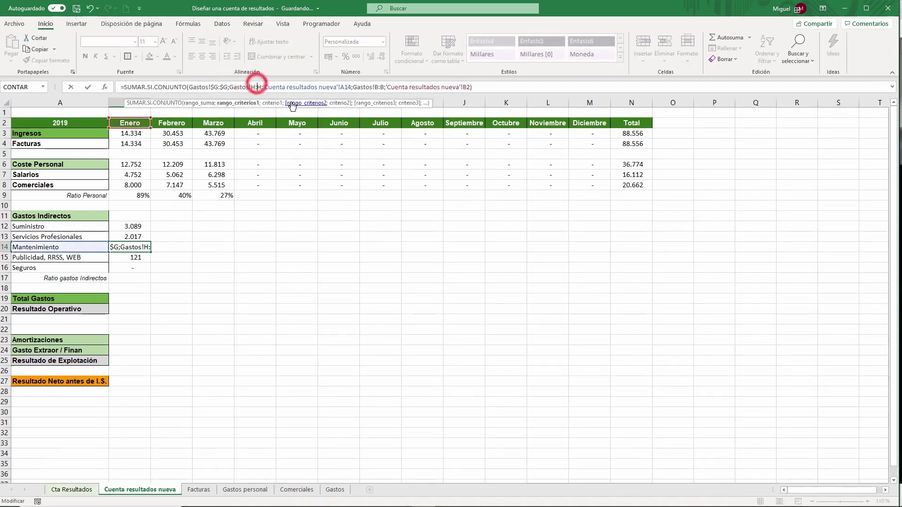
{"action": "key", "text": "F4"}
{"action": "left_click", "coordinate": [352, 87]}
{"action": "key", "text": "F4"}
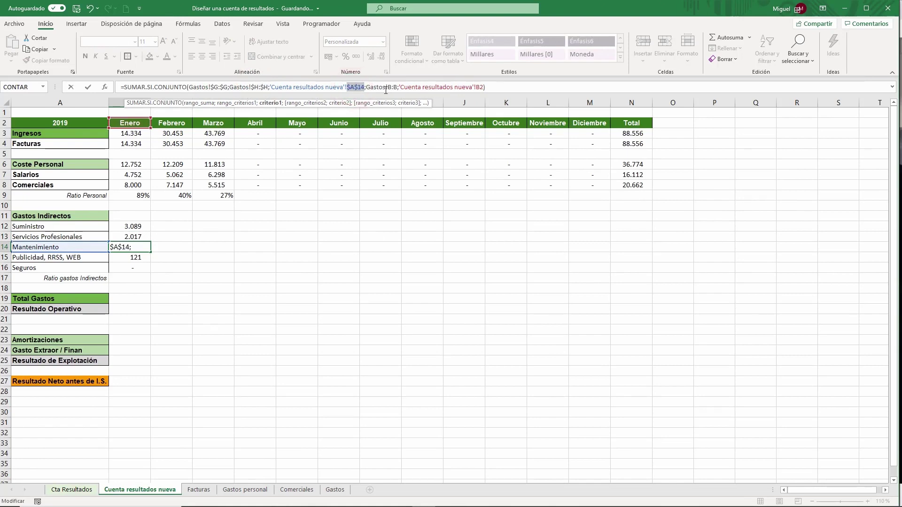
{"action": "left_click", "coordinate": [391, 88]}
{"action": "key", "text": "F4"}
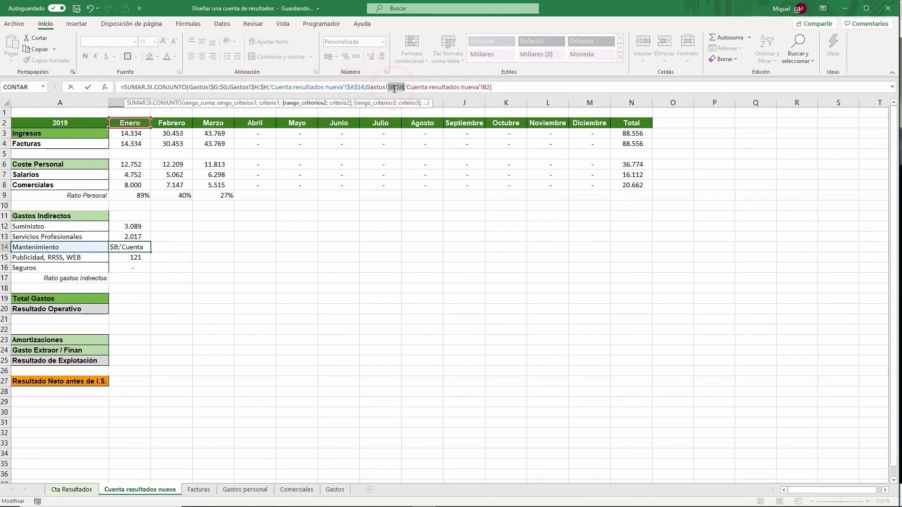
{"action": "key", "text": "Return"}
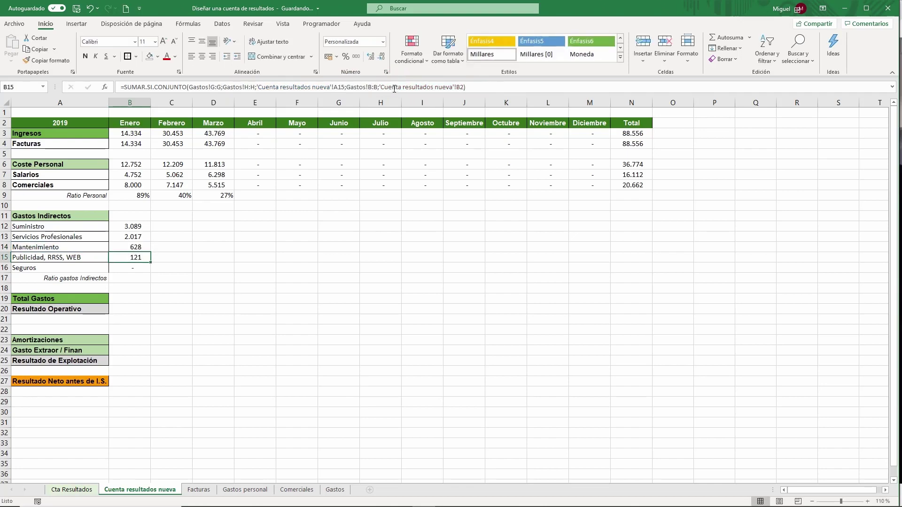
Lock the B15 Publicidad, RRSS, WEB formula's references as $G:$G, $H:$H, $A$15 and $B:$B and accept the formula.
{"action": "left_click", "coordinate": [217, 87]}
{"action": "key", "text": "F4"}
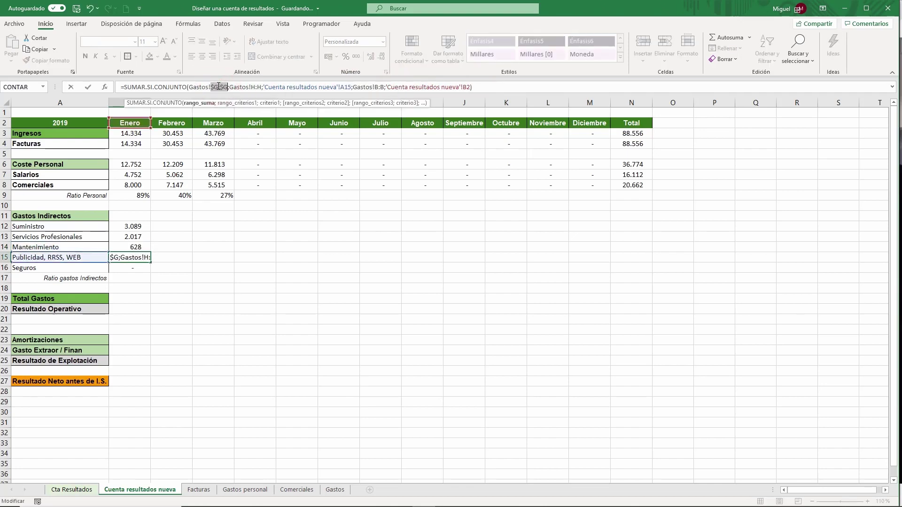
{"action": "left_click", "coordinate": [258, 87]}
{"action": "key", "text": "F4"}
{"action": "left_click", "coordinate": [351, 87]}
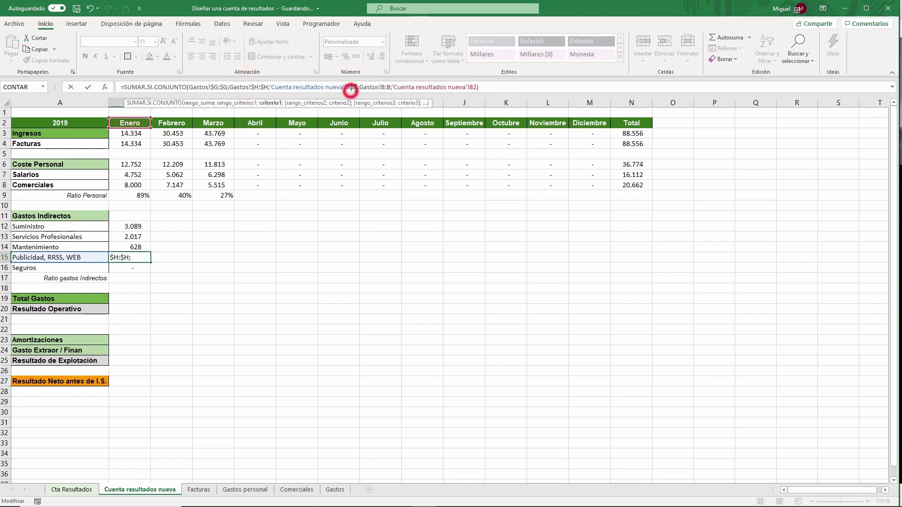
{"action": "key", "text": "F4"}
{"action": "left_click", "coordinate": [392, 87]}
{"action": "key", "text": "F4"}
{"action": "key", "text": "ctrl+Return"}
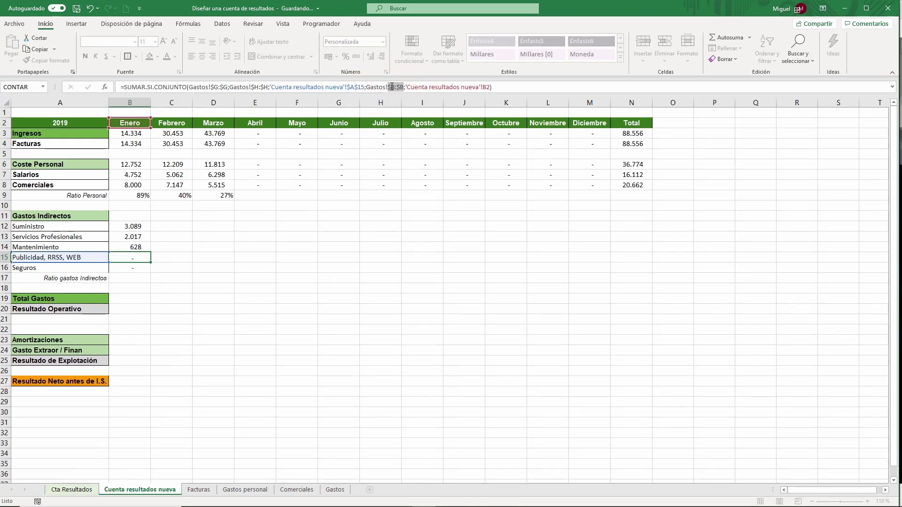
{"action": "key", "text": "Return"}
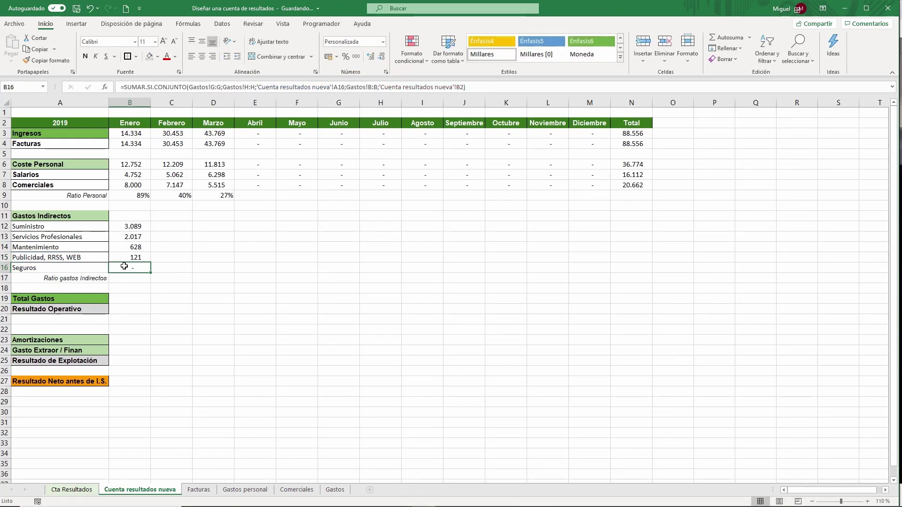
Lock the B16 Seguros formula's Gastos ranges and label criterion as $G:$G, $H:$H, $A$16 and $B:$B.
{"action": "left_click", "coordinate": [220, 86]}
{"action": "key", "text": "F4"}
{"action": "left_click", "coordinate": [246, 86]}
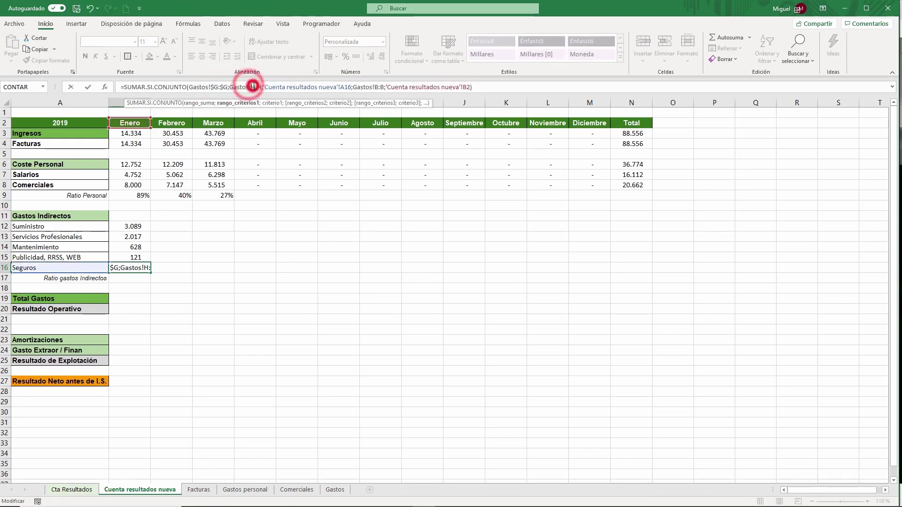
{"action": "key", "text": "F4"}
{"action": "left_click", "coordinate": [351, 86]}
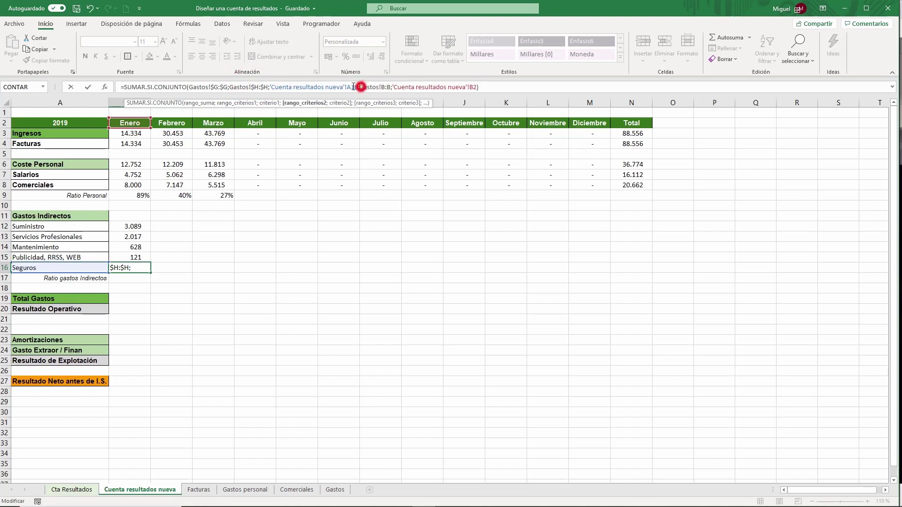
{"action": "key", "text": "F4"}
{"action": "left_click", "coordinate": [388, 87]}
{"action": "key", "text": "F4"}
{"action": "key", "text": "Return"}
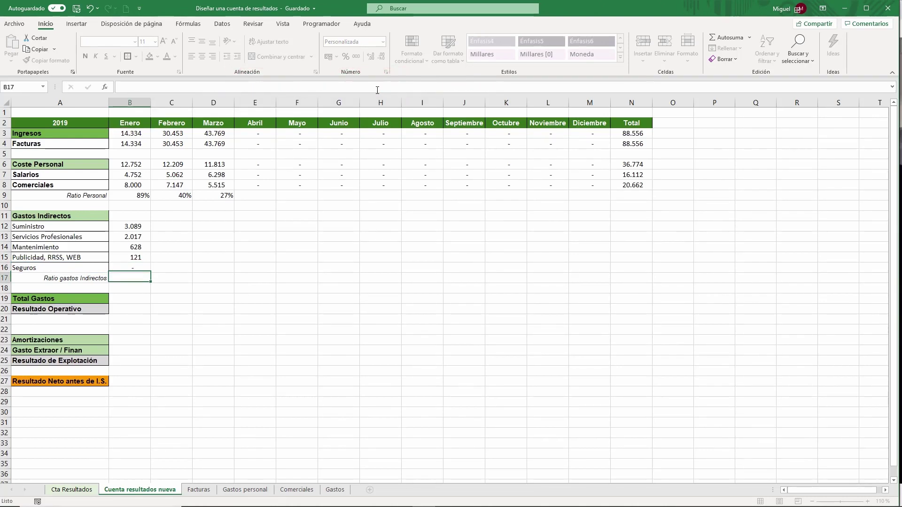
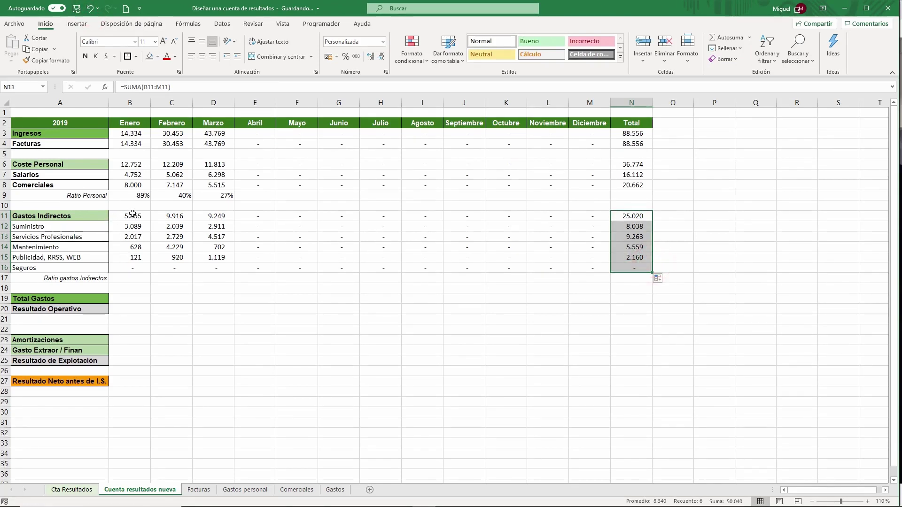
Enter the Enero Ratio gastos Indirectos in B17 as =B11/B3, format it as a percentage and fill it across to Diciembre.
{"action": "left_click", "coordinate": [131, 277]}
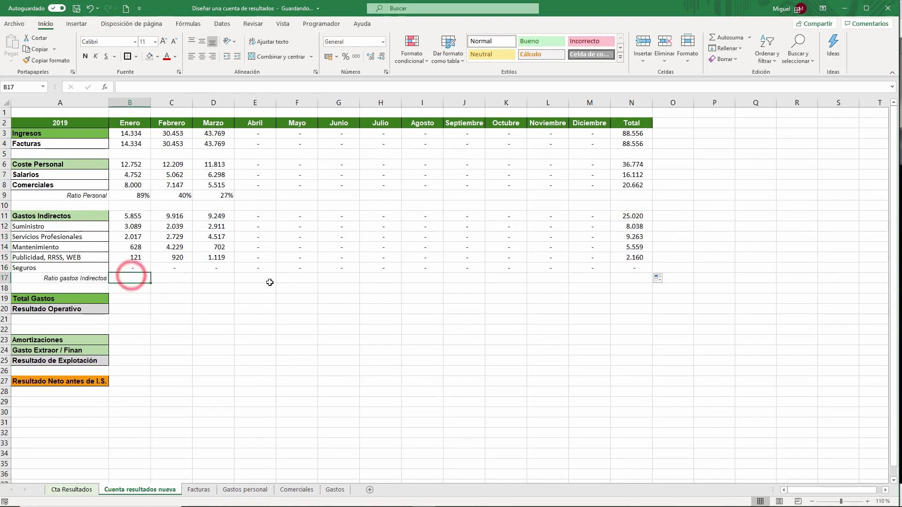
{"action": "type", "text": "="}
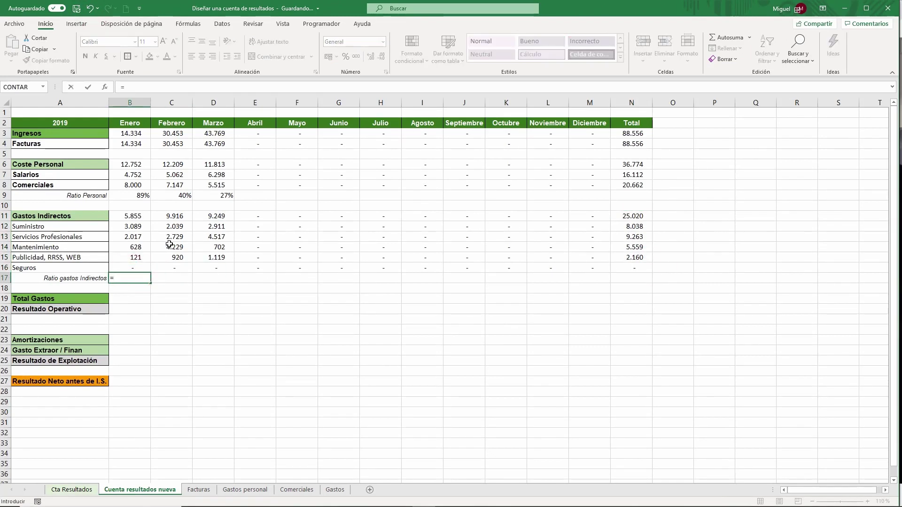
{"action": "left_click", "coordinate": [140, 217]}
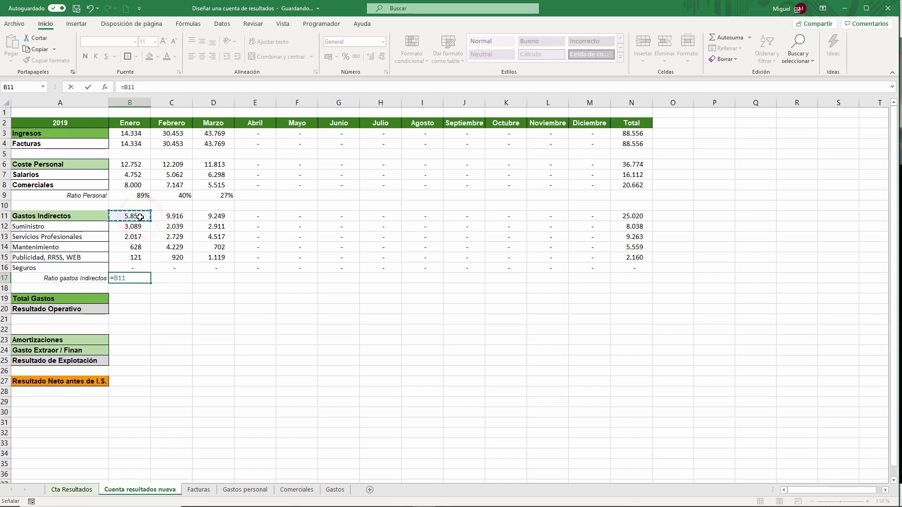
{"action": "type", "text": "/"}
{"action": "left_click", "coordinate": [139, 136]}
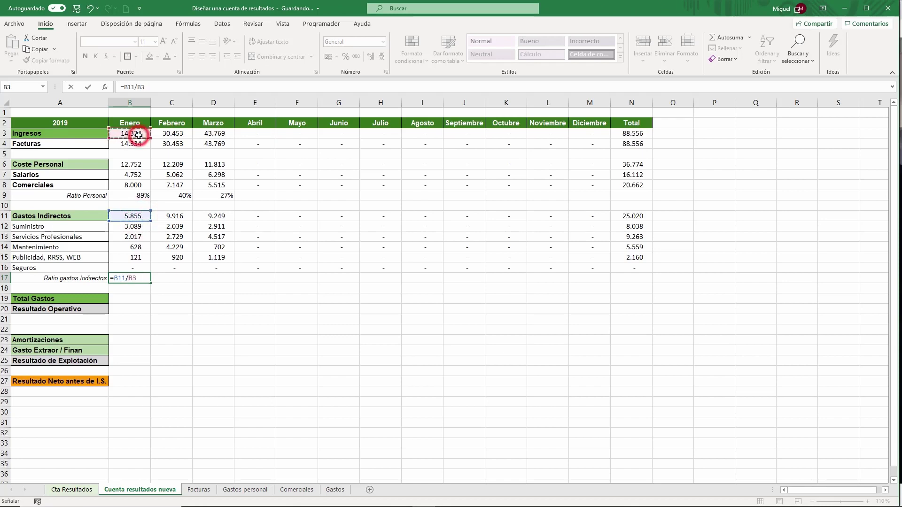
{"action": "key", "text": "Return"}
{"action": "left_click", "coordinate": [134, 278]}
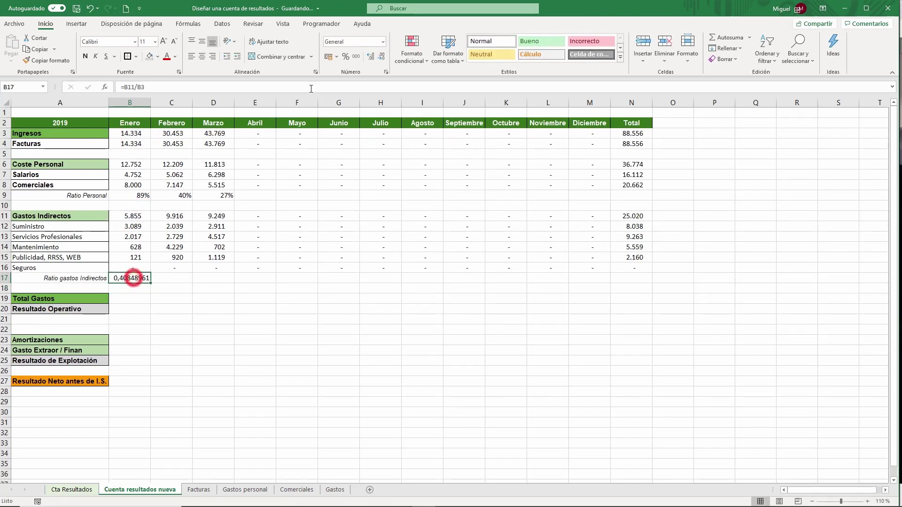
{"action": "left_click", "coordinate": [346, 56]}
{"action": "left_click_drag", "start_coordinate": [155, 281], "coordinate": [614, 288]}
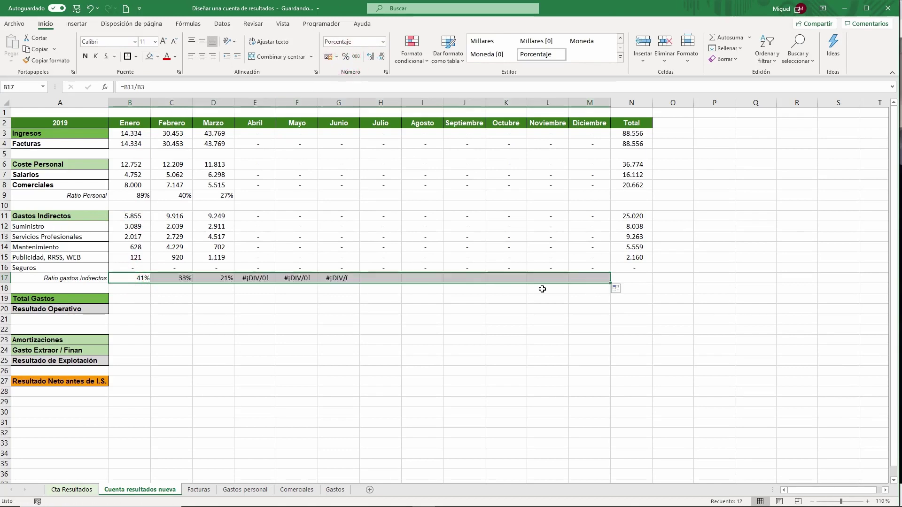
Change the B17 ratio formula to =SI.ERROR(B11/B3;"") and fill it across to Diciembre in M17.
{"action": "left_click", "coordinate": [123, 281]}
{"action": "left_click", "coordinate": [124, 88]}
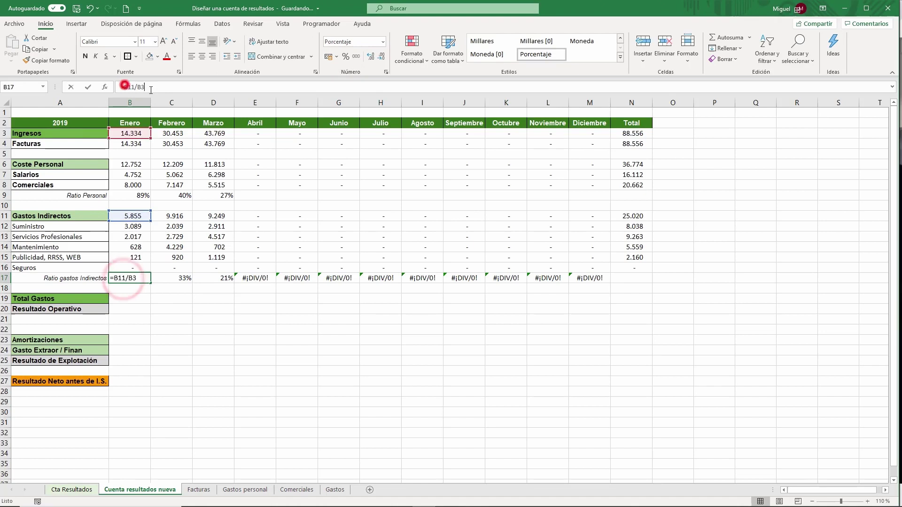
{"action": "type", "text": "SI.E"}
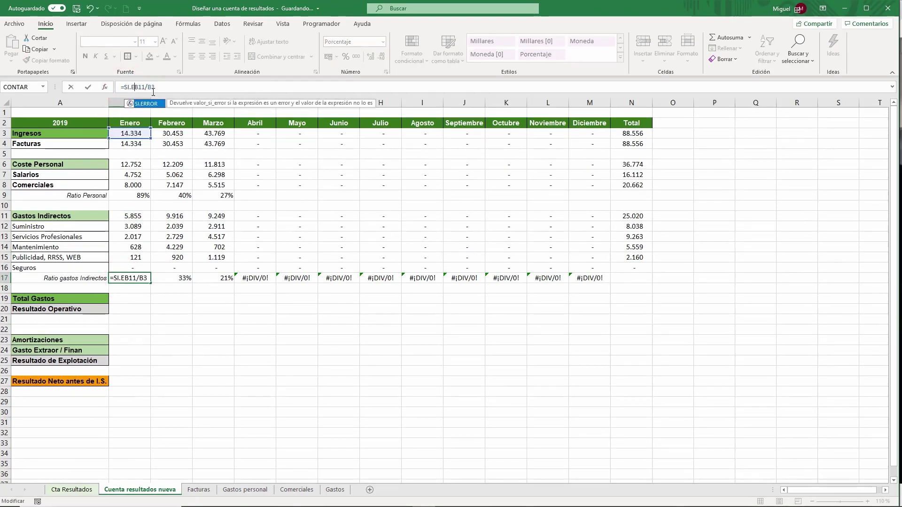
{"action": "type", "text": "RROR("}
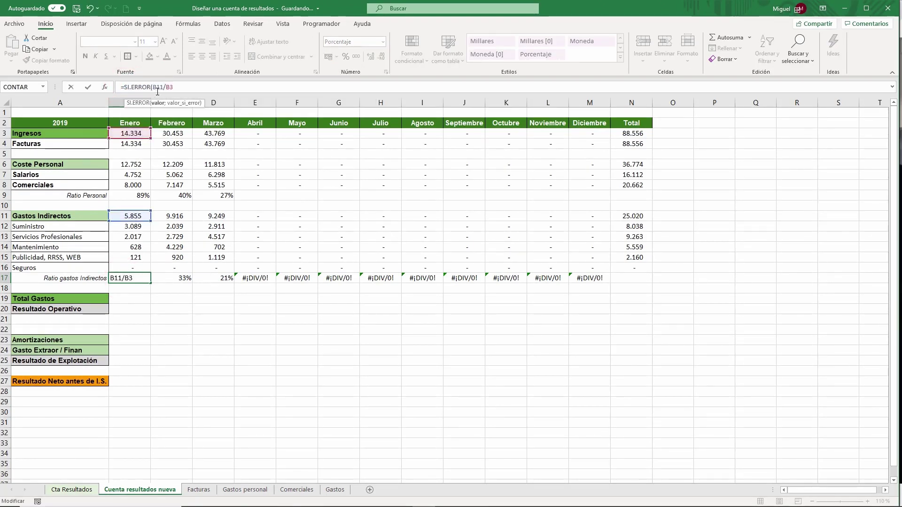
{"action": "type", "text": ";\"\")"}
{"action": "key", "text": "Return"}
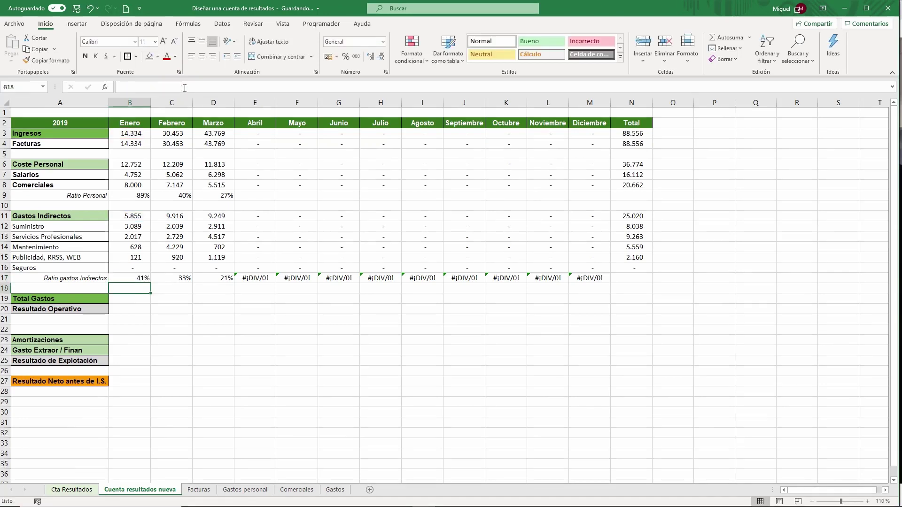
{"action": "left_click", "coordinate": [140, 279]}
{"action": "left_click_drag", "start_coordinate": [151, 283], "coordinate": [597, 285]}
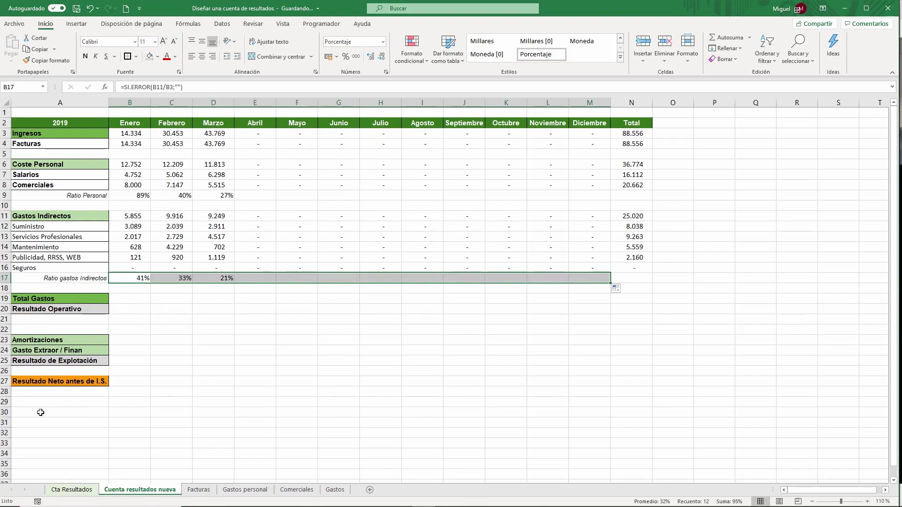
Enter the Enero Total Gastos in B19 as Gastos Indirectos plus Coste Personal, =B11+B6.
{"action": "left_click", "coordinate": [130, 300]}
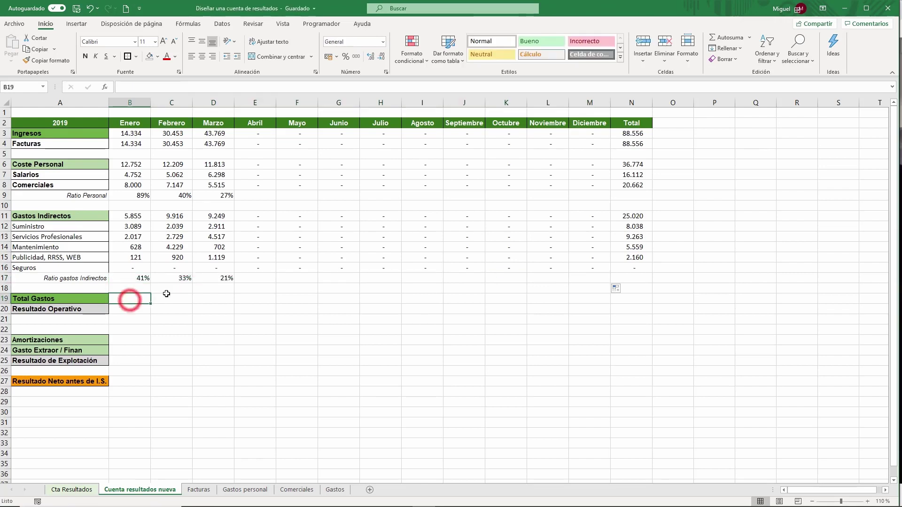
{"action": "type", "text": "="}
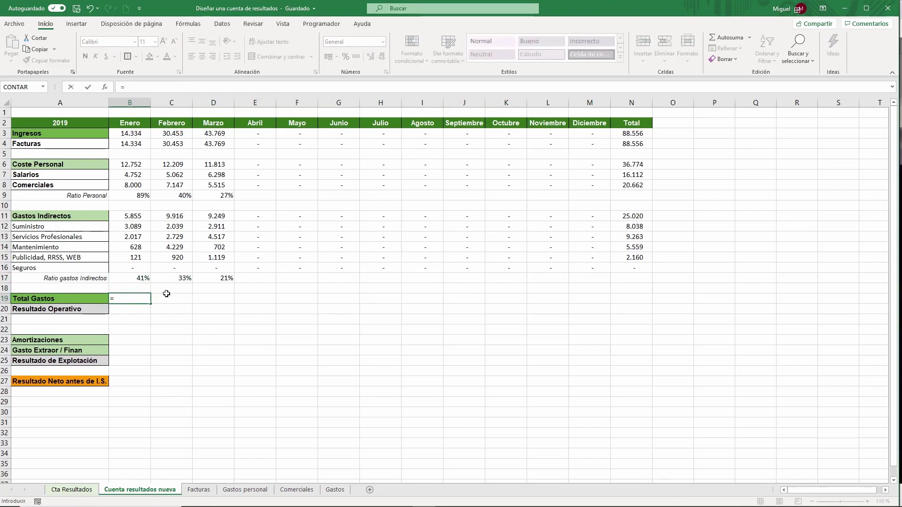
{"action": "left_click", "coordinate": [136, 217]}
{"action": "type", "text": "+"}
{"action": "left_click", "coordinate": [137, 164]}
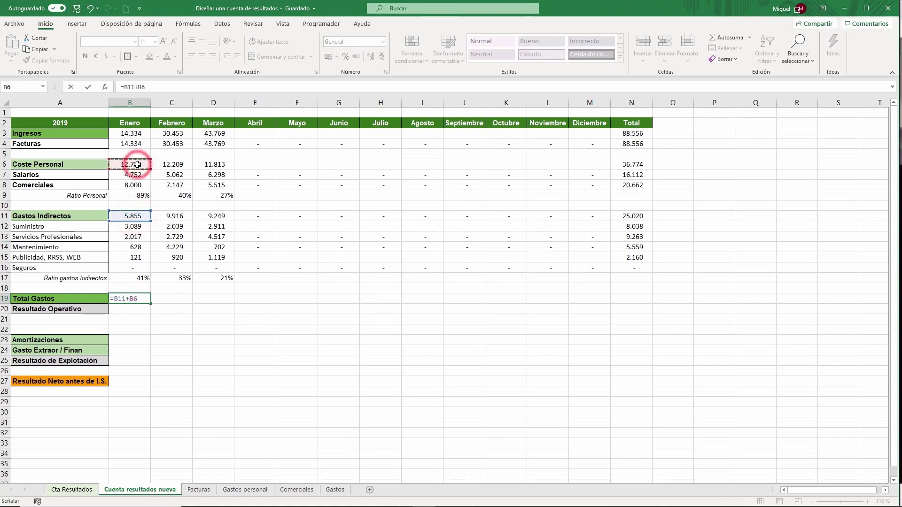
{"action": "key", "text": "Return"}
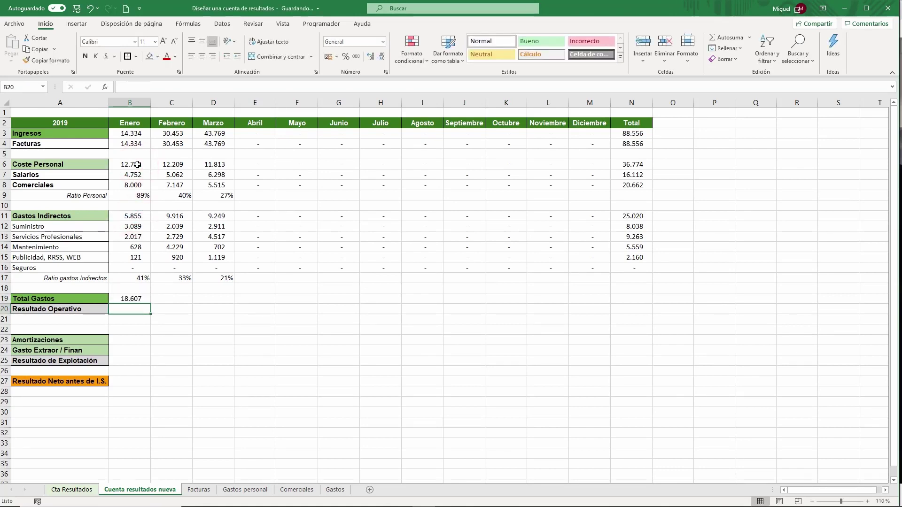
Enter the Enero Resultado Operativo in B20 as Ingresos minus Total Gastos, =B3-B19.
{"action": "type", "text": "="}
{"action": "left_click", "coordinate": [130, 133]}
{"action": "type", "text": "-"}
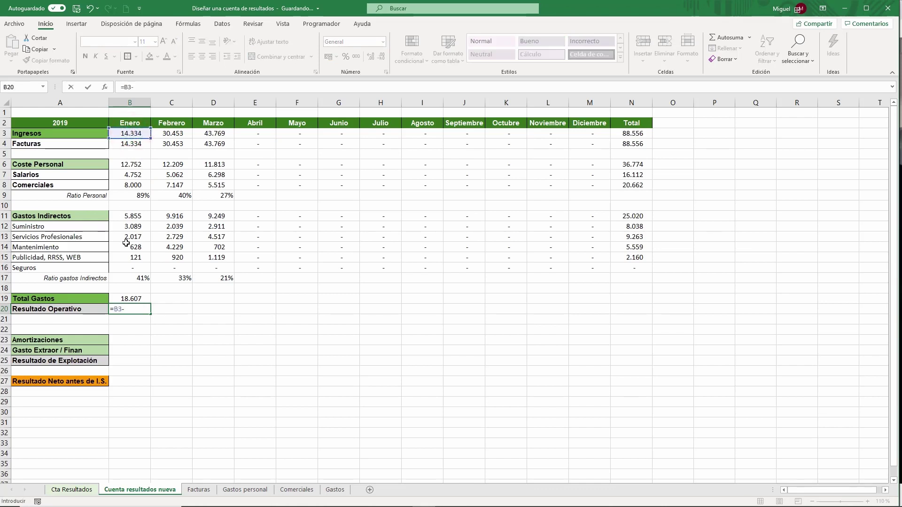
{"action": "left_click", "coordinate": [135, 298]}
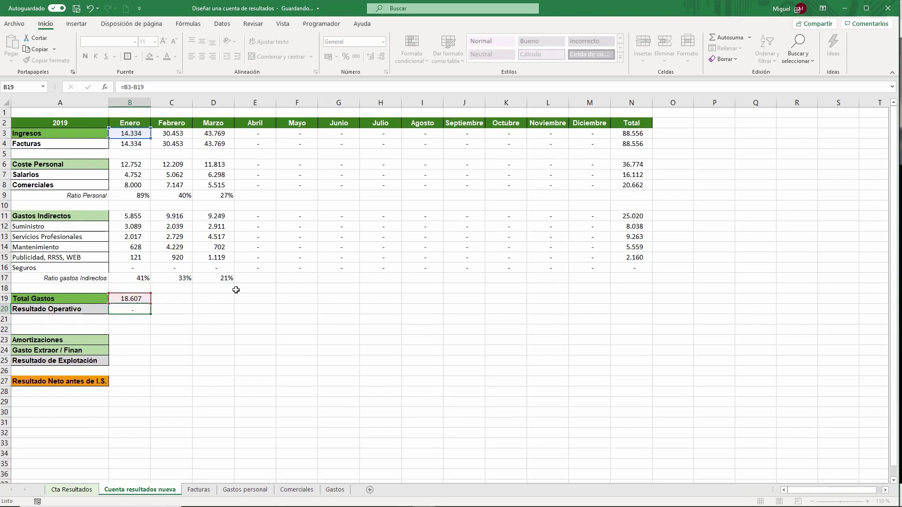
{"action": "key", "text": "Return"}
Fill Enero's Total Gastos and Resultado Operativo across to Diciembre and add their annual SUMA totals in N19:N20.
{"action": "left_click_drag", "start_coordinate": [143, 299], "coordinate": [140, 310]}
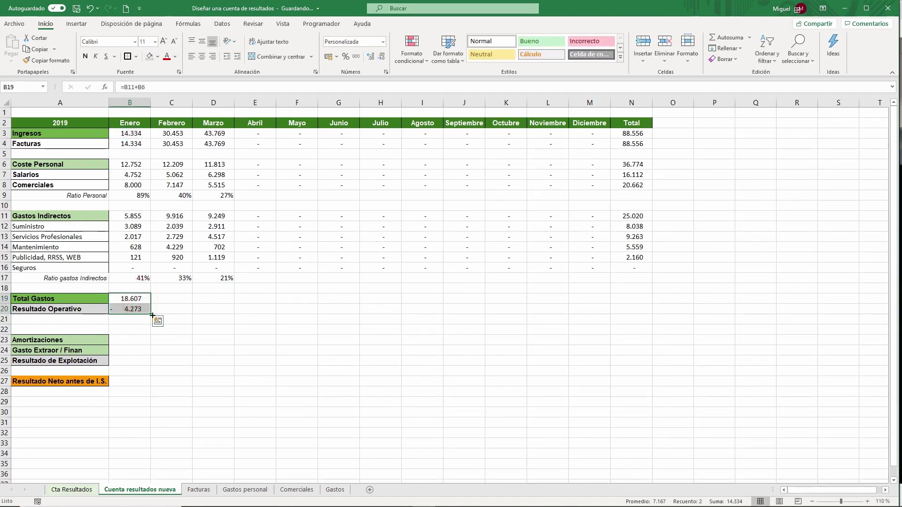
{"action": "left_click_drag", "start_coordinate": [152, 315], "coordinate": [607, 311]}
{"action": "left_click", "coordinate": [624, 299]}
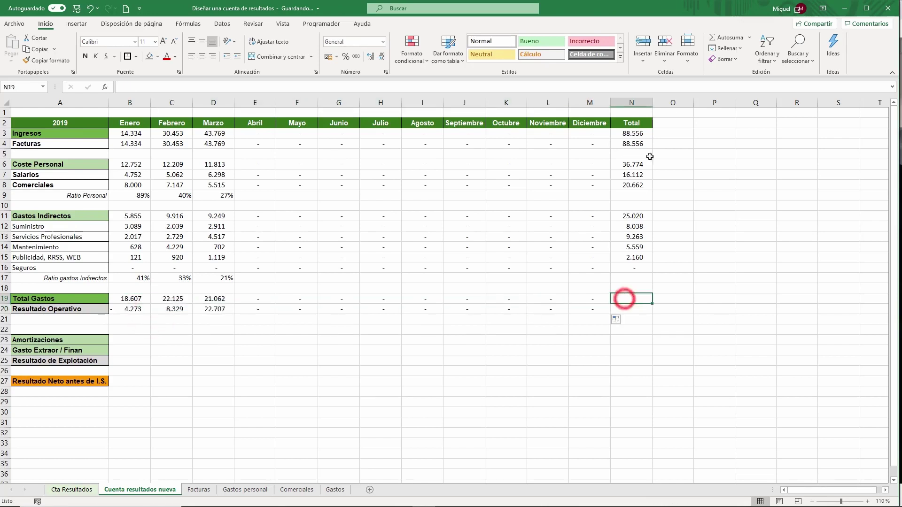
{"action": "left_click", "coordinate": [734, 37]}
{"action": "key", "text": "Return"}
{"action": "left_click", "coordinate": [642, 299]}
{"action": "left_click_drag", "start_coordinate": [653, 304], "coordinate": [651, 318]}
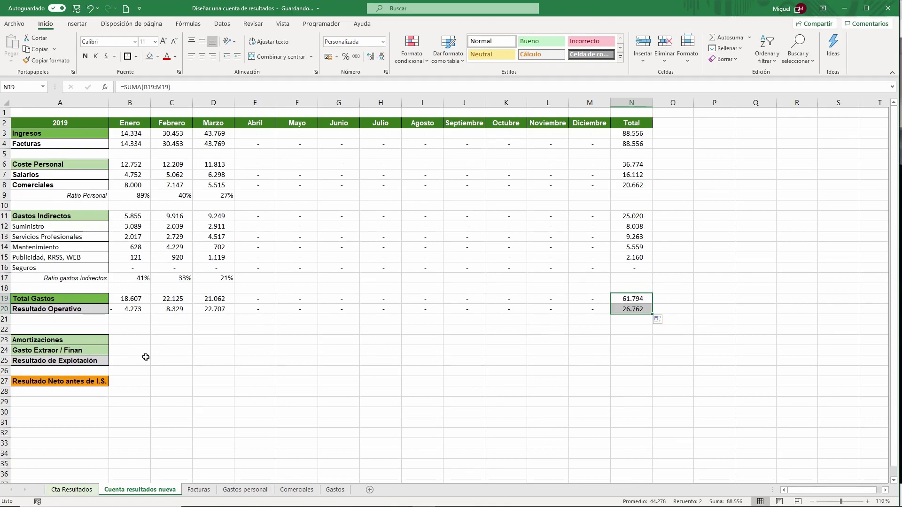
Check the categories in the Grupo filter list of the Gastos sheet and return to the Cuenta resultados nueva sheet.
{"action": "left_click", "coordinate": [335, 489]}
{"action": "left_click", "coordinate": [145, 489]}
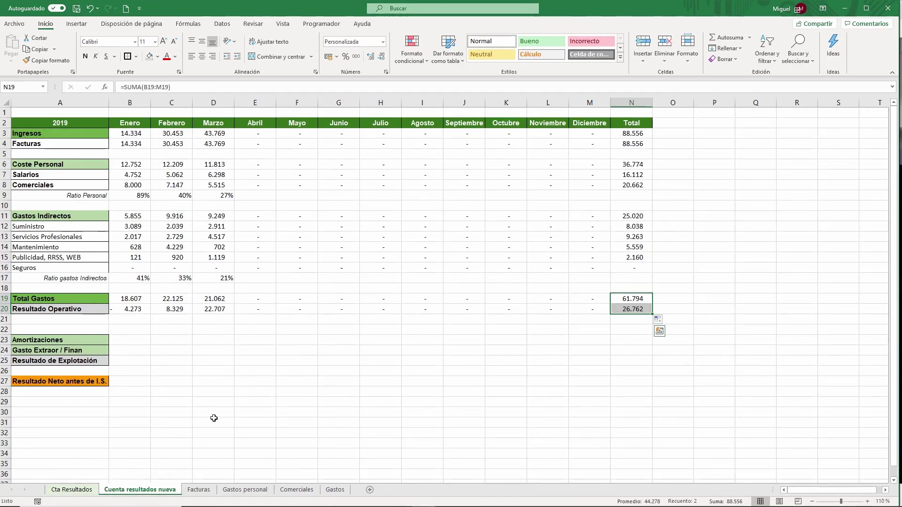
{"action": "left_click", "coordinate": [334, 490]}
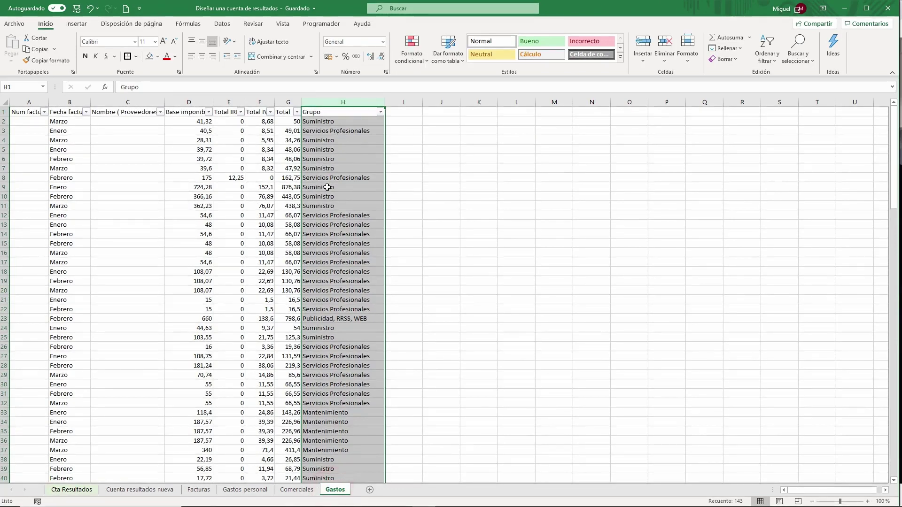
{"action": "left_click", "coordinate": [380, 112]}
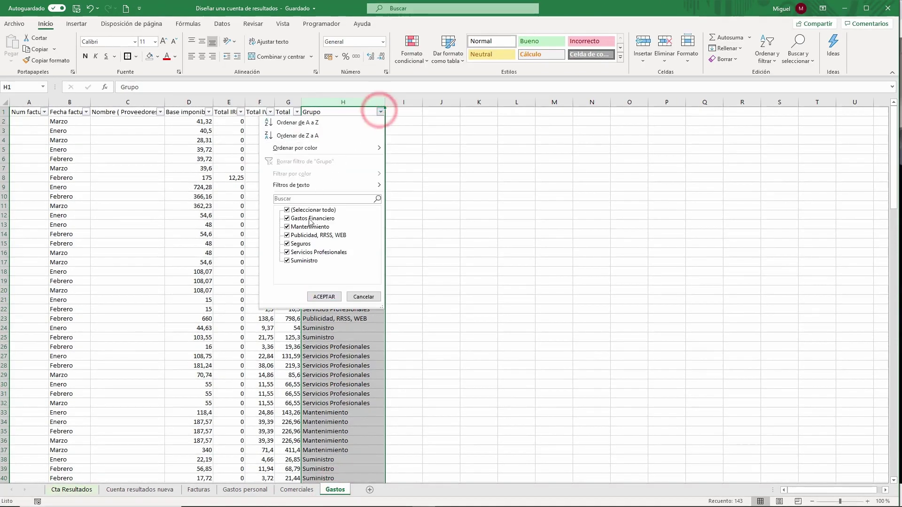
{"action": "left_click", "coordinate": [365, 301]}
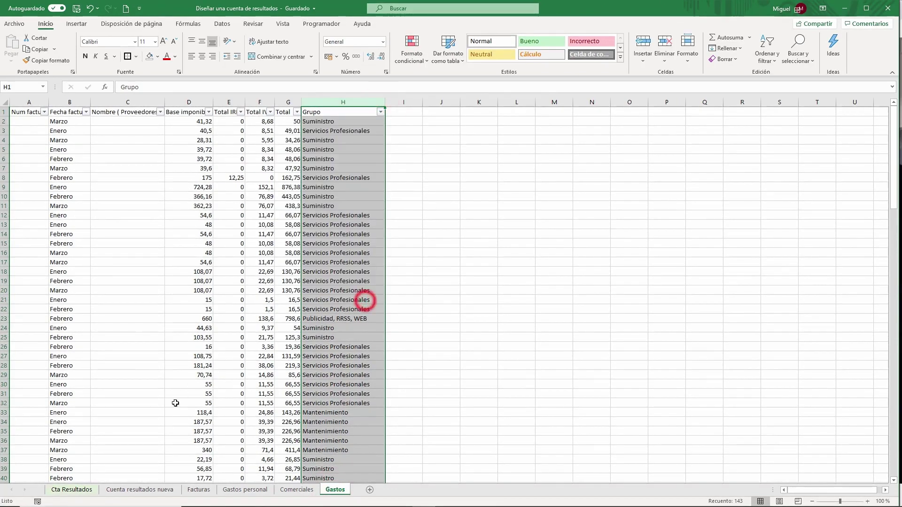
{"action": "left_click", "coordinate": [143, 490]}
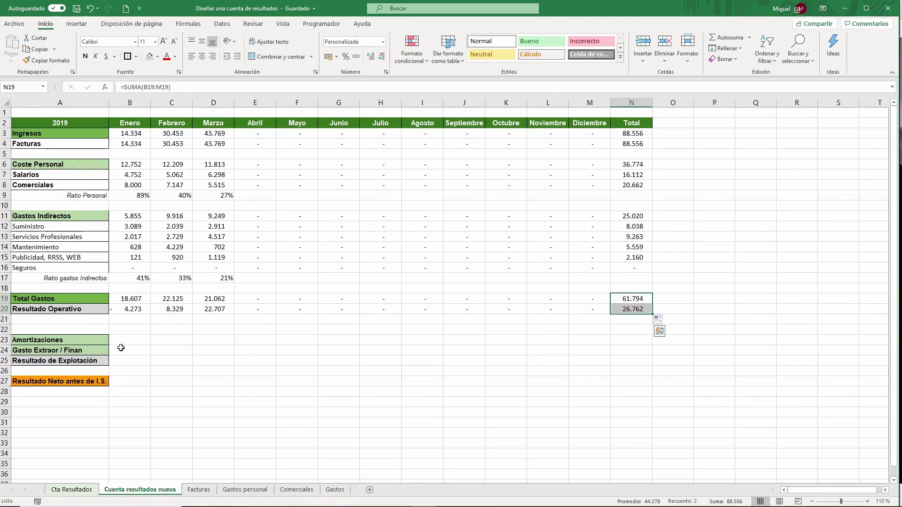
Enter the Enero Resultado de Explotación in B25 as the Resultado Operativo, =B20.
{"action": "left_click", "coordinate": [129, 365]}
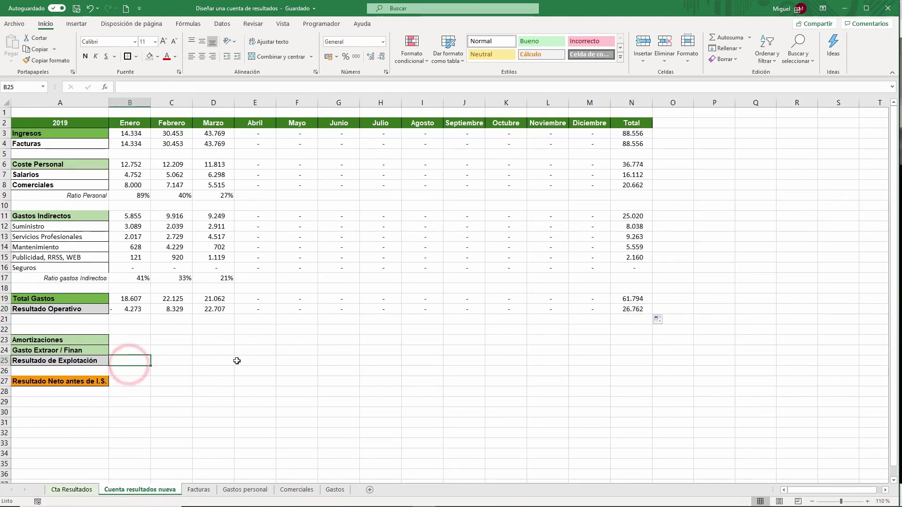
{"action": "type", "text": "="}
{"action": "left_click", "coordinate": [136, 311]}
{"action": "key", "text": "Return"}
Enter the Enero Resultado Neto antes de I.S. in B27 as =B25 and fill B25:B27 across to Diciembre.
{"action": "left_click", "coordinate": [117, 382]}
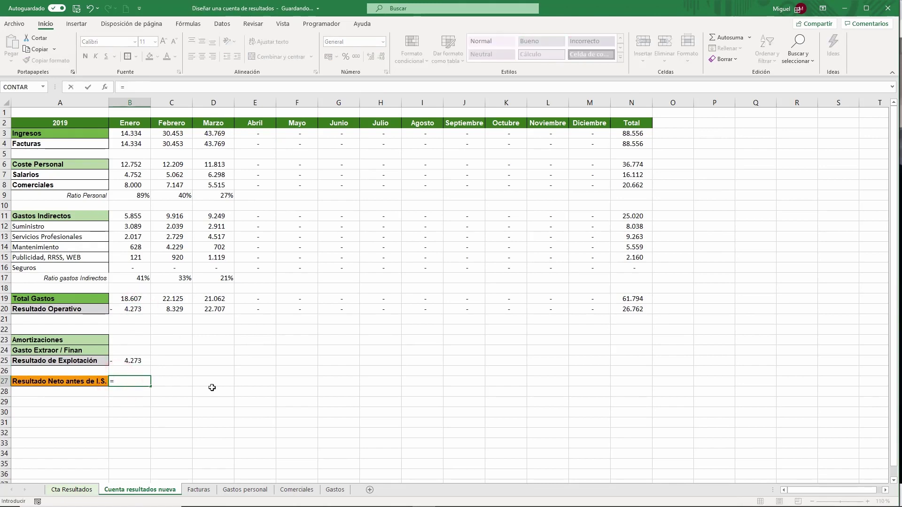
{"action": "left_click", "coordinate": [133, 361]}
{"action": "key", "text": "Return"}
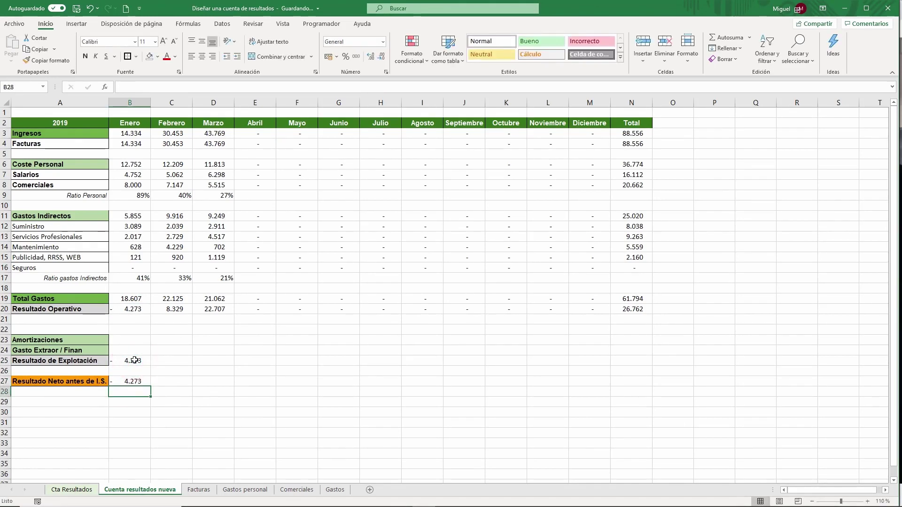
{"action": "left_click_drag", "start_coordinate": [135, 361], "coordinate": [610, 384]}
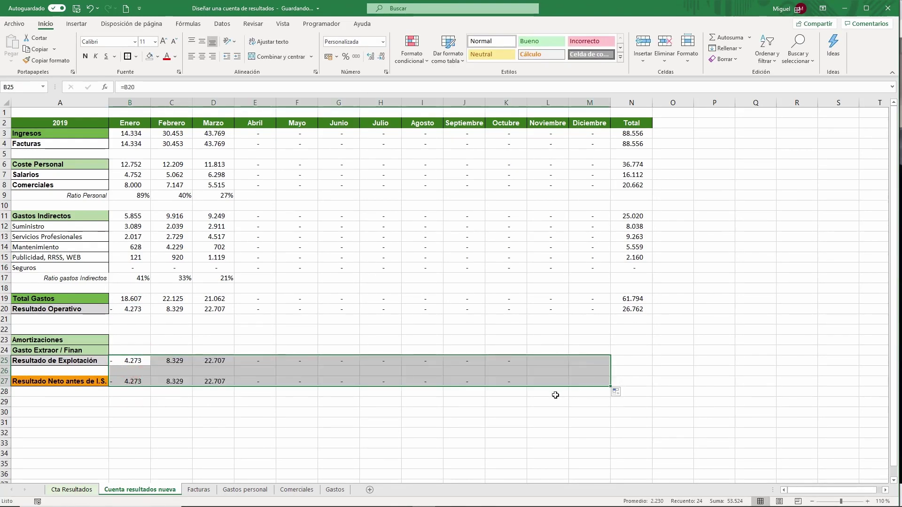
{"action": "left_click", "coordinate": [130, 382]}
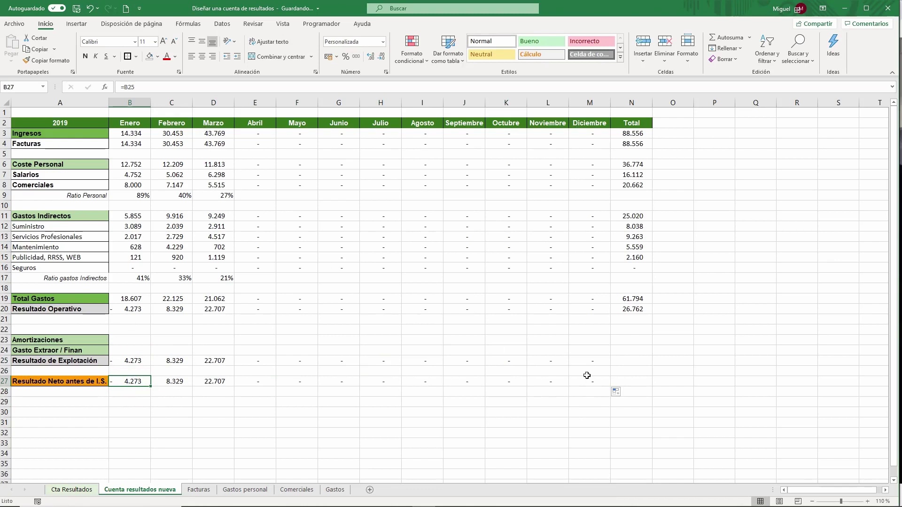
Copy the annual total formula of Resultado Operativo in N20 into N25 and N27.
{"action": "left_click", "coordinate": [638, 309]}
{"action": "key", "text": "ctrl+c"}
{"action": "left_click", "coordinate": [627, 361]}
{"action": "key", "text": "ctrl+v"}
{"action": "left_click", "coordinate": [633, 382]}
{"action": "key", "text": "ctrl+v"}
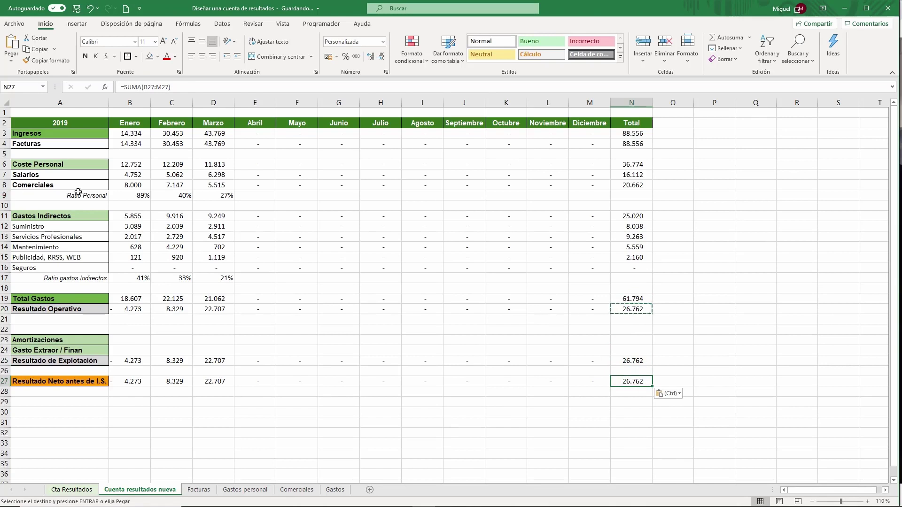
Enter the Enero net result ratio in B28 as =B27/B3, format it as a percentage and fill it across to Diciembre.
{"action": "left_click", "coordinate": [129, 393]}
{"action": "type", "text": "="}
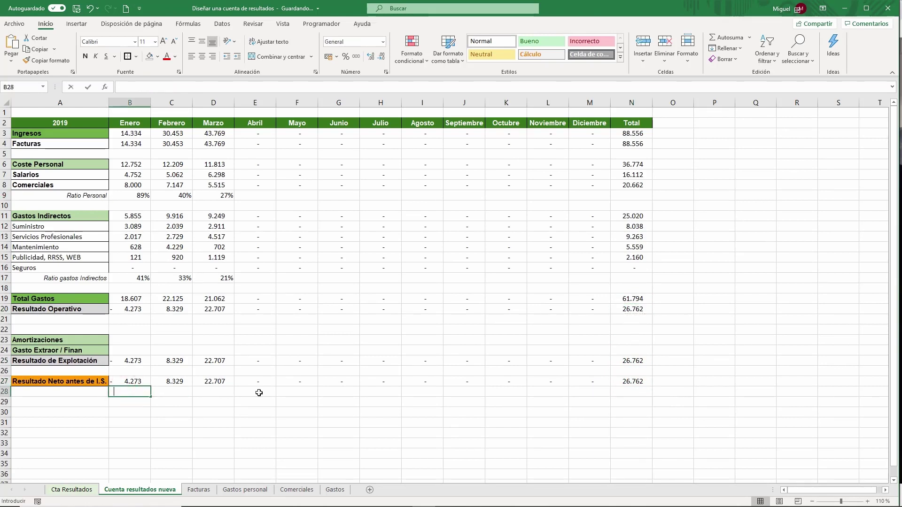
{"action": "left_click", "coordinate": [143, 382]}
{"action": "type", "text": "/"}
{"action": "left_click", "coordinate": [121, 136]}
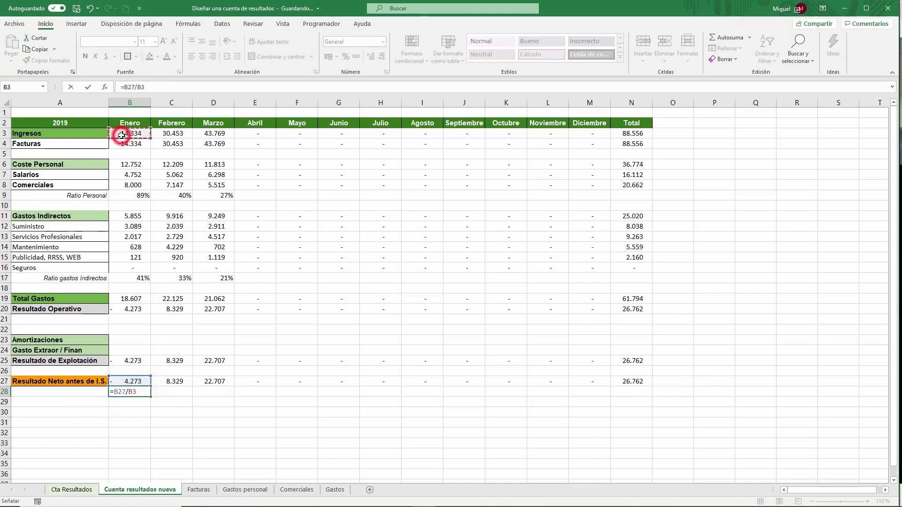
{"action": "key", "text": "Return"}
{"action": "left_click", "coordinate": [132, 392]}
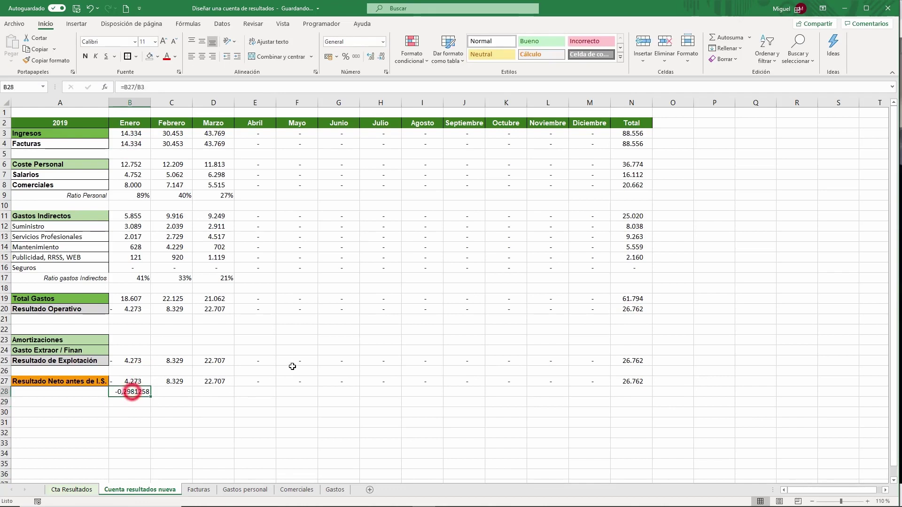
{"action": "left_click", "coordinate": [347, 57]}
{"action": "left_click_drag", "start_coordinate": [150, 397], "coordinate": [593, 393]}
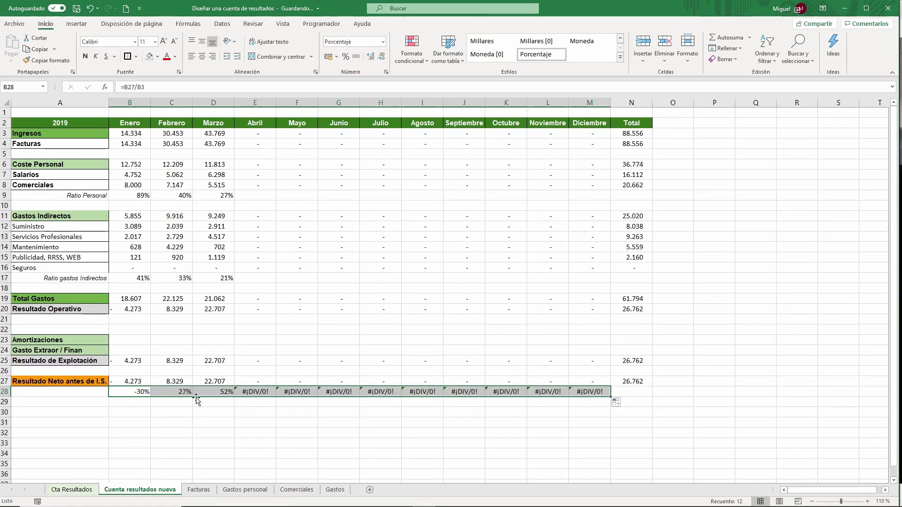
Change the B28 ratio formula to =SI.ERROR(B27/B3;"") and fill it across to Diciembre in M28.
{"action": "left_click", "coordinate": [125, 392]}
{"action": "left_click", "coordinate": [126, 87]}
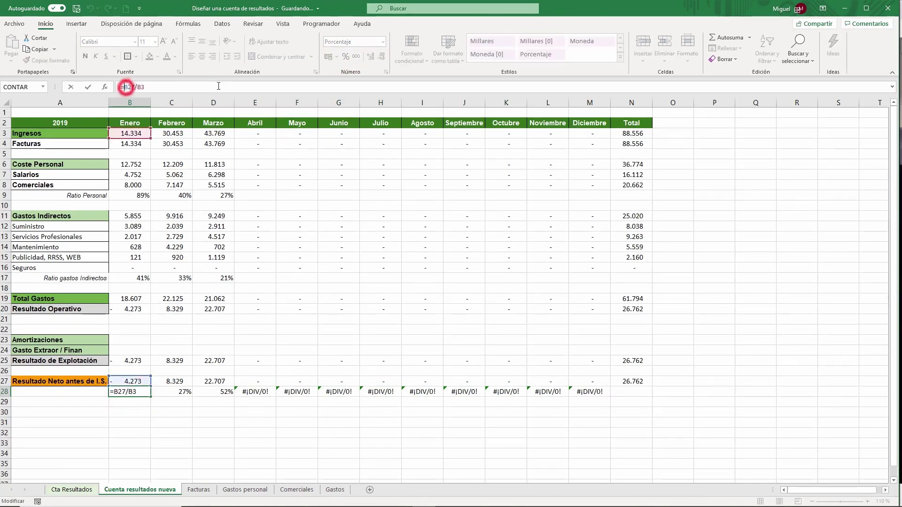
{"action": "type", "text": "SI."}
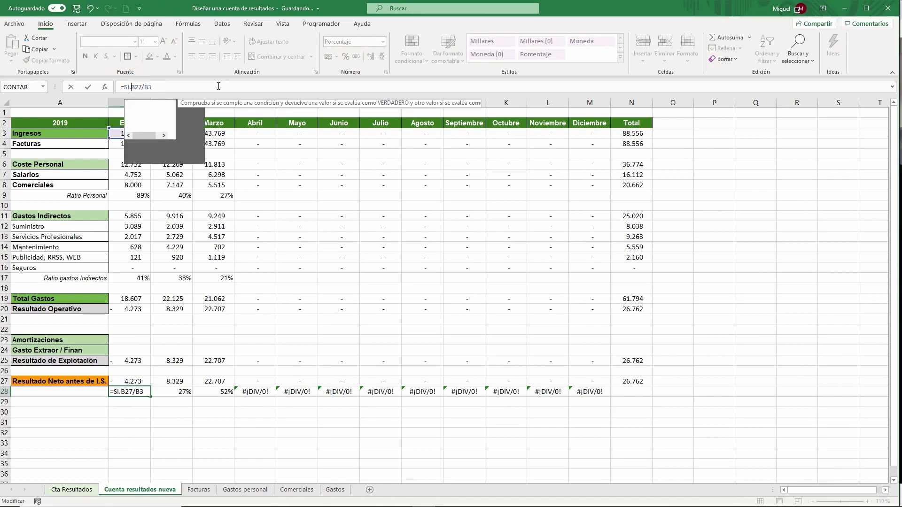
{"action": "type", "text": "ERROR("}
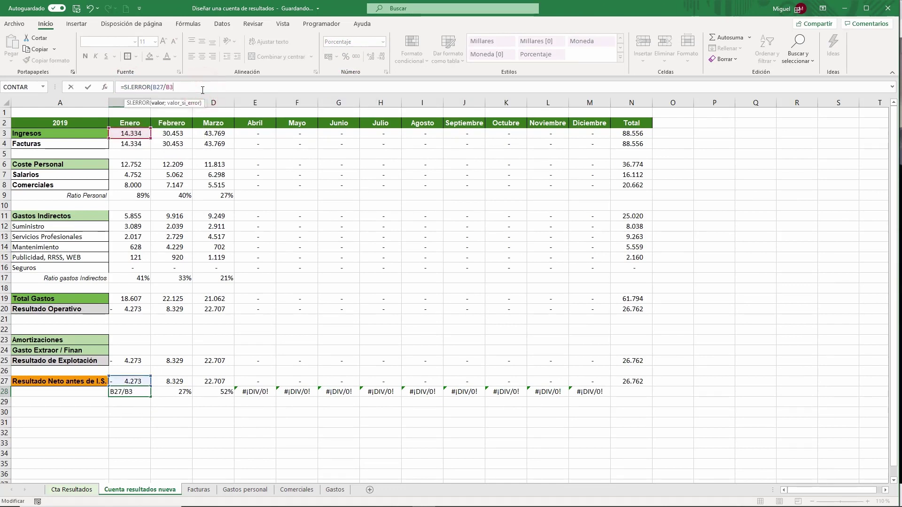
{"action": "type", "text": ";\"\")"}
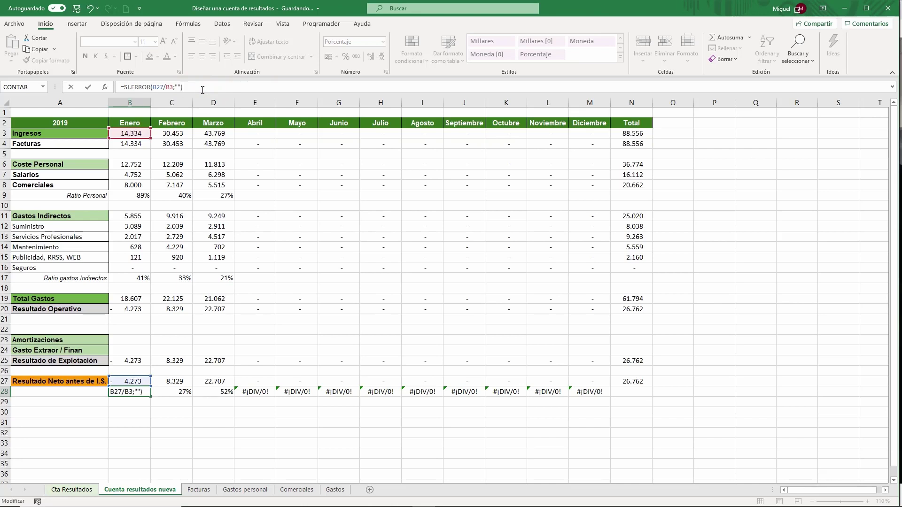
{"action": "key", "text": "Return"}
{"action": "left_click", "coordinate": [144, 390]}
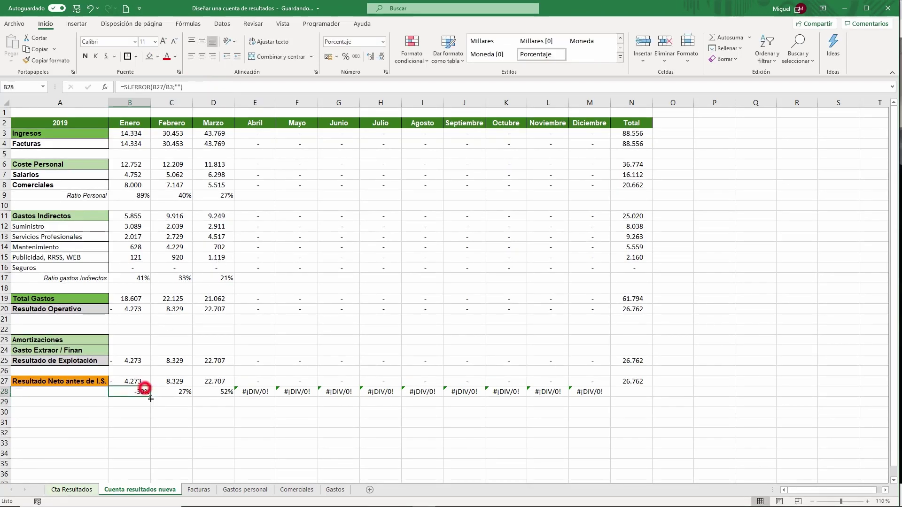
{"action": "left_click_drag", "start_coordinate": [150, 397], "coordinate": [606, 394]}
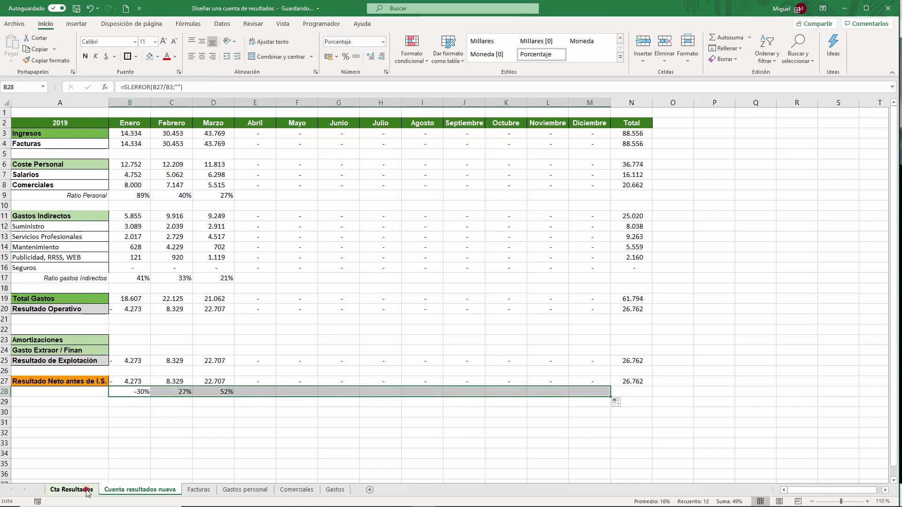
Consult the Cta Resultados model sheet and apply all borders to every statement block through the Total column, leaving out the ratio rows.
{"action": "left_click", "coordinate": [87, 490]}
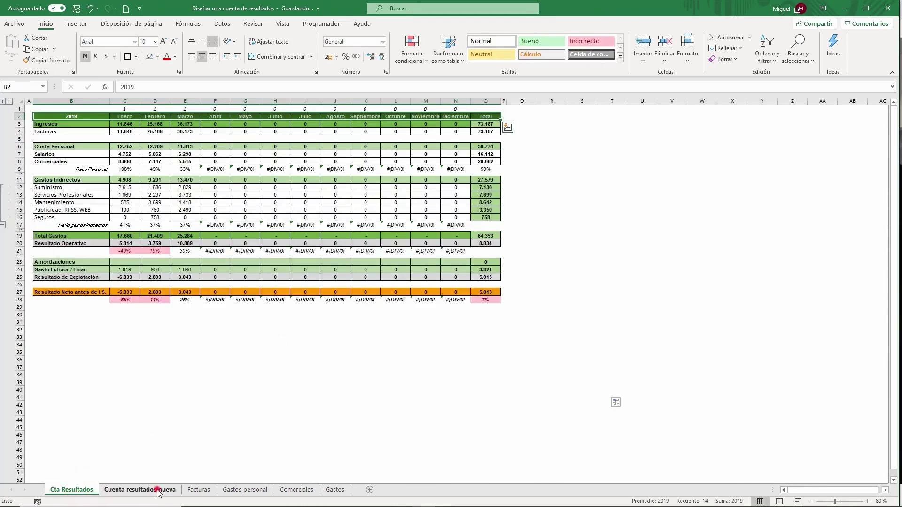
{"action": "left_click", "coordinate": [158, 491]}
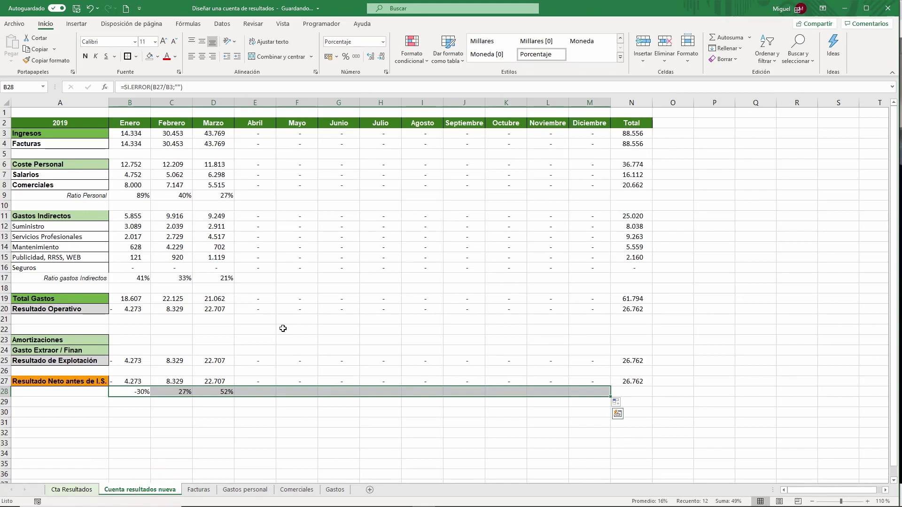
{"action": "left_click_drag", "start_coordinate": [93, 128], "coordinate": [632, 143]}
{"action": "left_click_drag", "start_coordinate": [629, 182], "coordinate": [80, 164]}
{"action": "left_click_drag", "start_coordinate": [85, 216], "coordinate": [624, 266]}
{"action": "left_click_drag", "start_coordinate": [637, 308], "coordinate": [110, 301]}
{"action": "left_click_drag", "start_coordinate": [90, 339], "coordinate": [101, 381]}
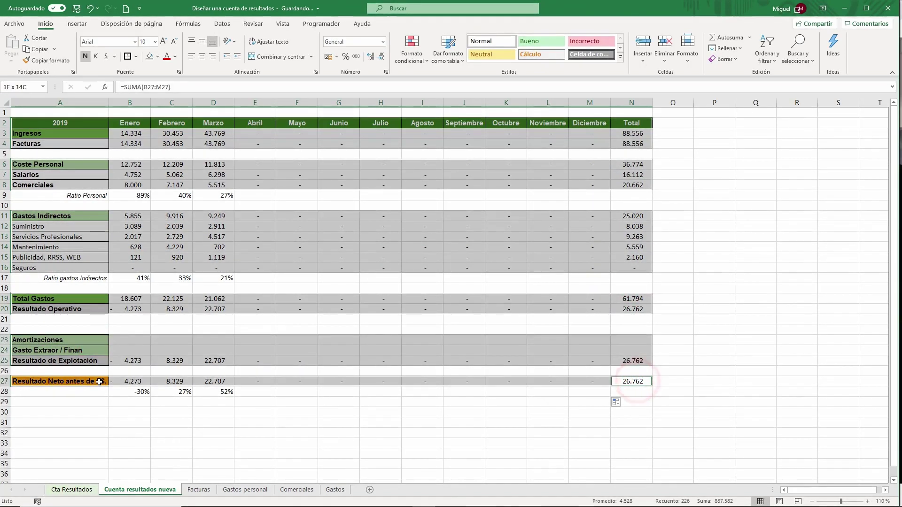
{"action": "left_click", "coordinate": [136, 58]}
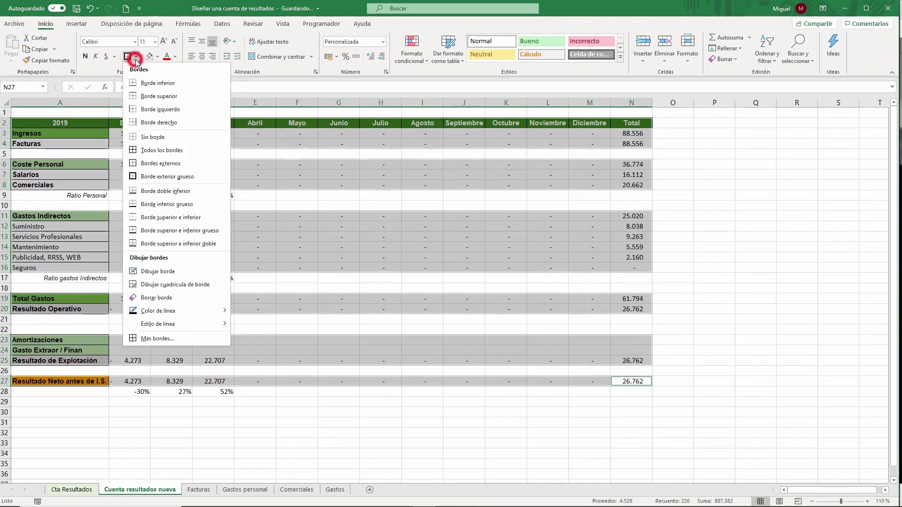
{"action": "left_click", "coordinate": [158, 151]}
{"action": "left_click", "coordinate": [695, 195]}
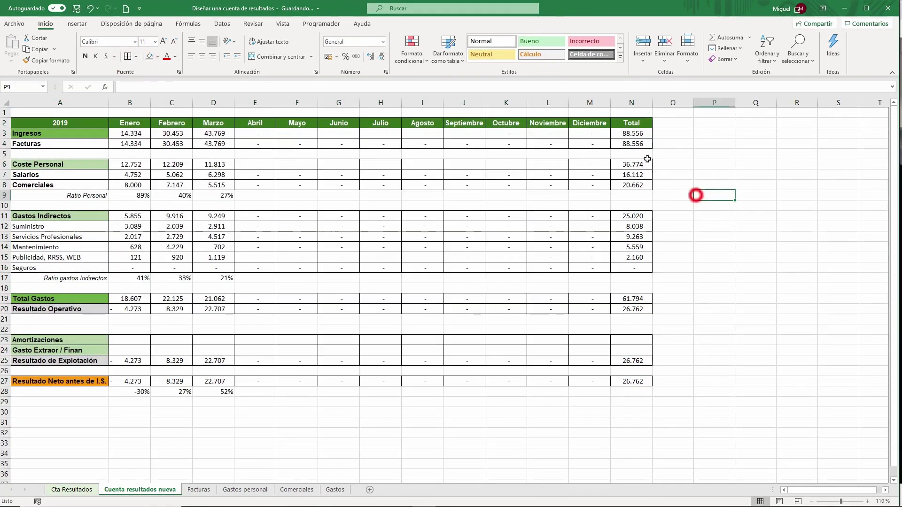
Fill the Total column cells of every statement block, from Ingresos to Resultado Neto antes de I.S., with the lightest theme green.
{"action": "left_click_drag", "start_coordinate": [632, 133], "coordinate": [634, 267]}
{"action": "left_click_drag", "start_coordinate": [633, 299], "coordinate": [633, 304]}
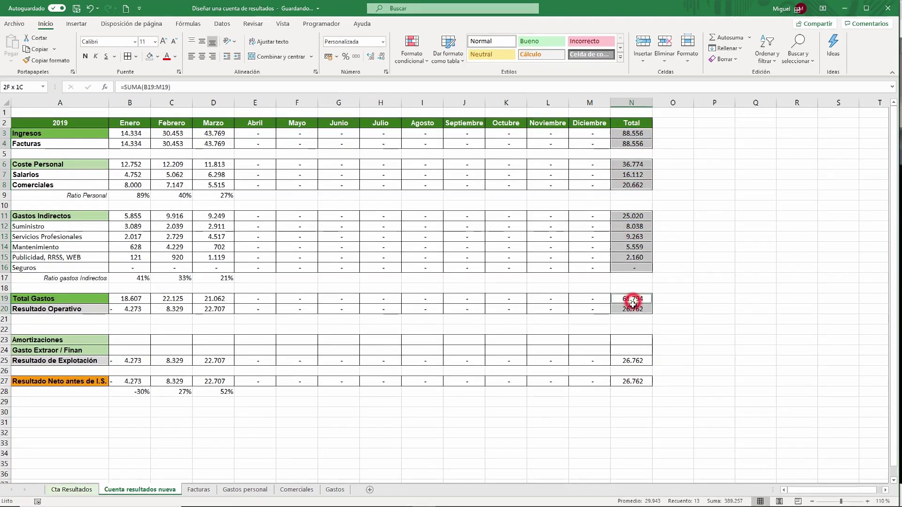
{"action": "left_click_drag", "start_coordinate": [632, 340], "coordinate": [632, 360]}
{"action": "left_click", "coordinate": [628, 381], "text": "ctrl"}
{"action": "left_click", "coordinate": [158, 56]}
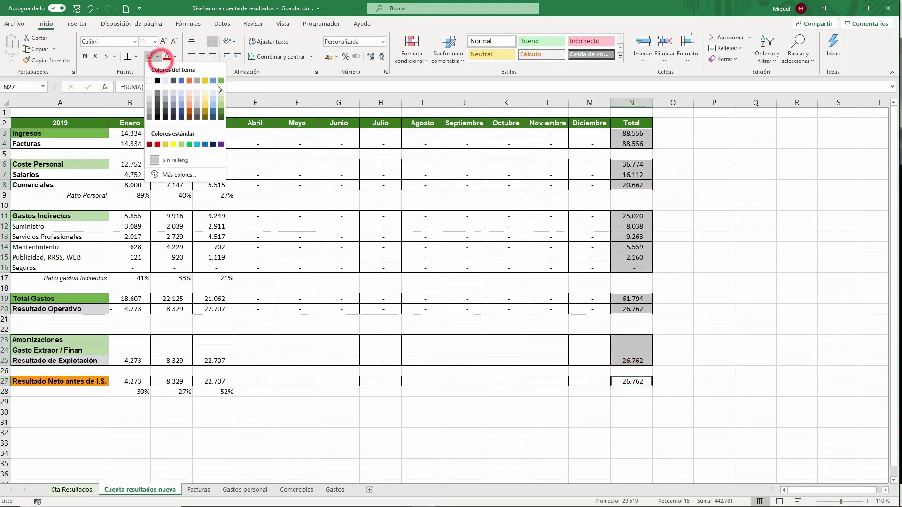
{"action": "left_click", "coordinate": [221, 92]}
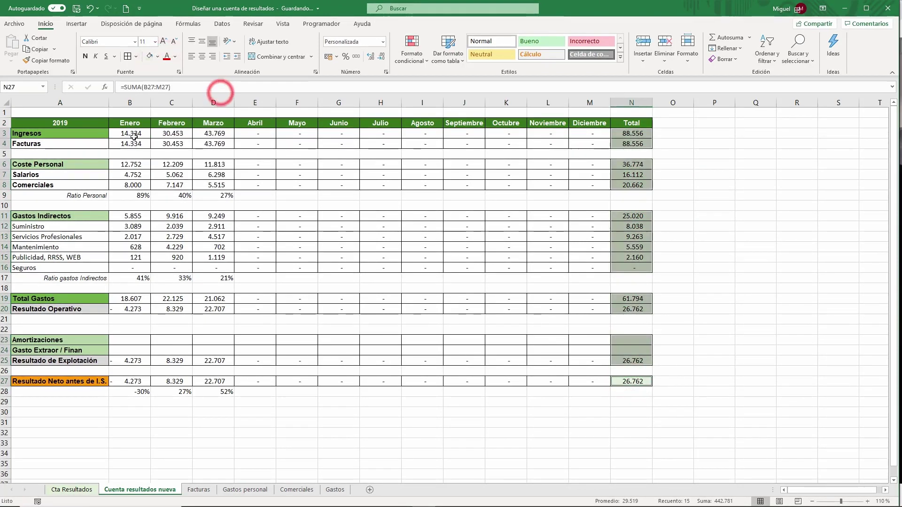
Copy the Ingresos label's formatting to B3:M3 and set those cells to thousands style without decimals.
{"action": "left_click", "coordinate": [103, 134]}
{"action": "left_click", "coordinate": [47, 60]}
{"action": "mouse_move", "coordinate": [126, 132]}
{"action": "left_mouse_down"}
{"action": "mouse_move", "coordinate": [427, 142]}
{"action": "mouse_move", "coordinate": [595, 134]}
{"action": "left_mouse_up"}
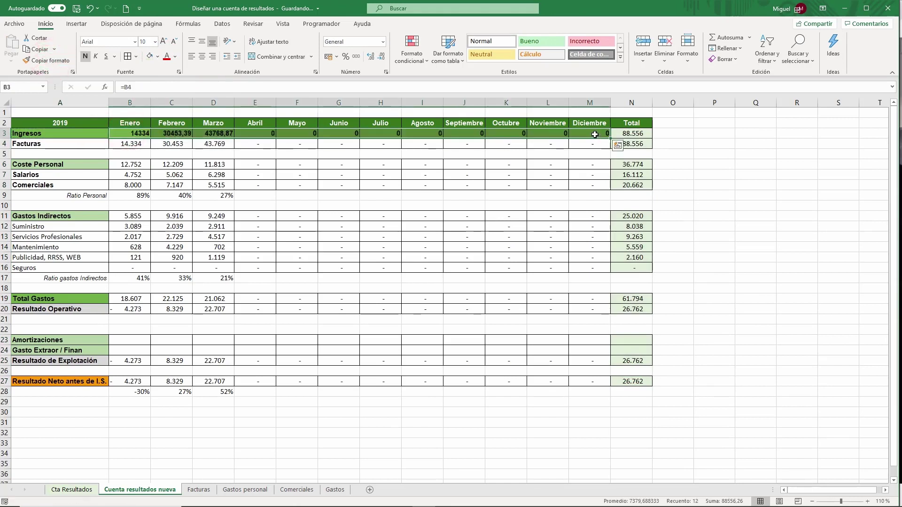
{"action": "left_click", "coordinate": [356, 57]}
{"action": "left_click", "coordinate": [381, 56]}
{"action": "left_click", "coordinate": [381, 56]}
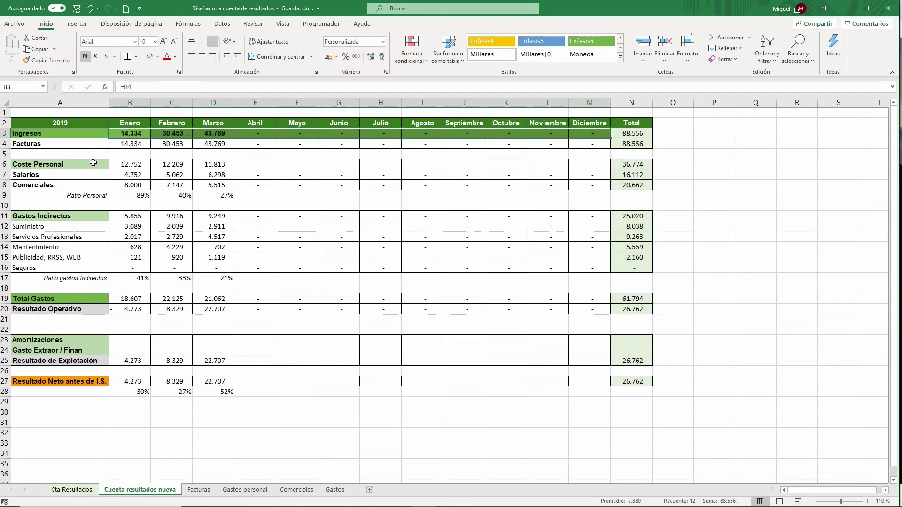
Copy the formatting of the Ingresos amounts in B3:M3 to the Total Gastos amounts in B19:M19.
{"action": "double_click", "coordinate": [47, 60]}
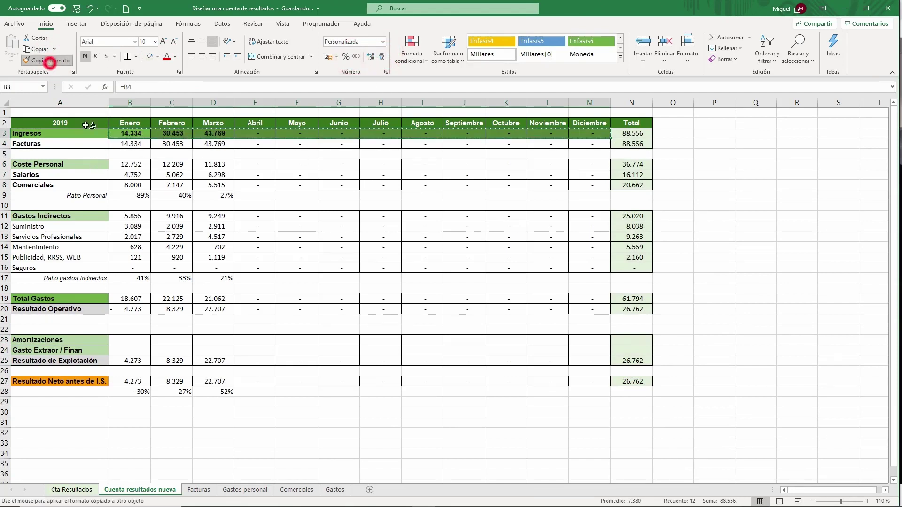
{"action": "left_click", "coordinate": [129, 297]}
{"action": "key", "text": "Escape"}
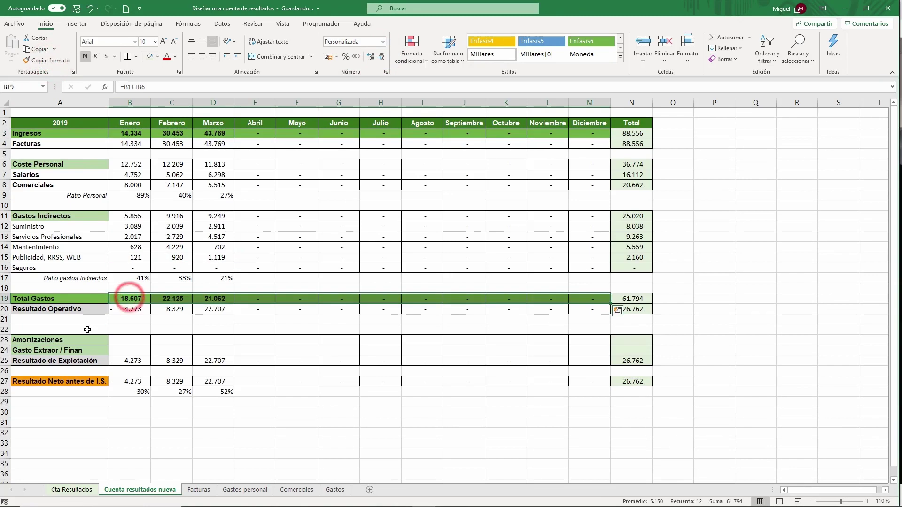
Copy the Coste Personal label's formatting to B6:M6 and set those cells to thousands style without decimals.
{"action": "left_click", "coordinate": [90, 165]}
{"action": "left_click_drag", "start_coordinate": [132, 164], "coordinate": [363, 171]}
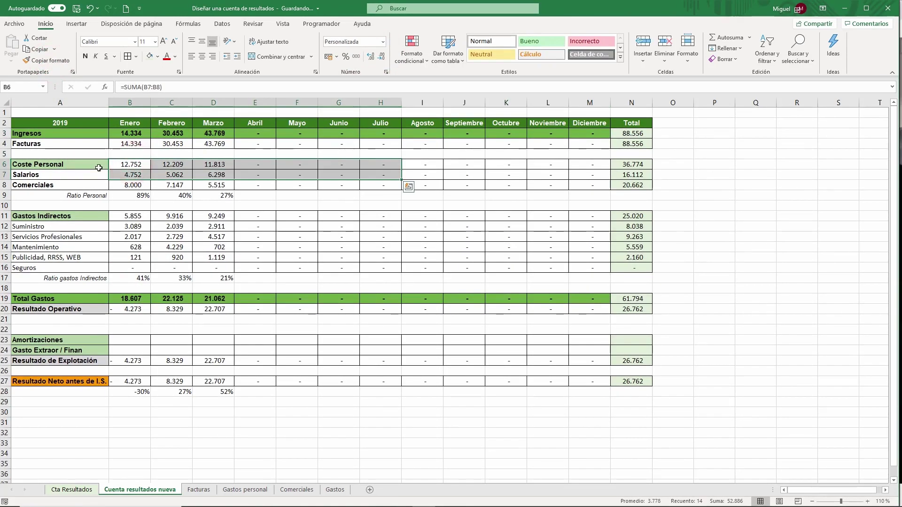
{"action": "left_click", "coordinate": [99, 168]}
{"action": "left_click", "coordinate": [49, 61]}
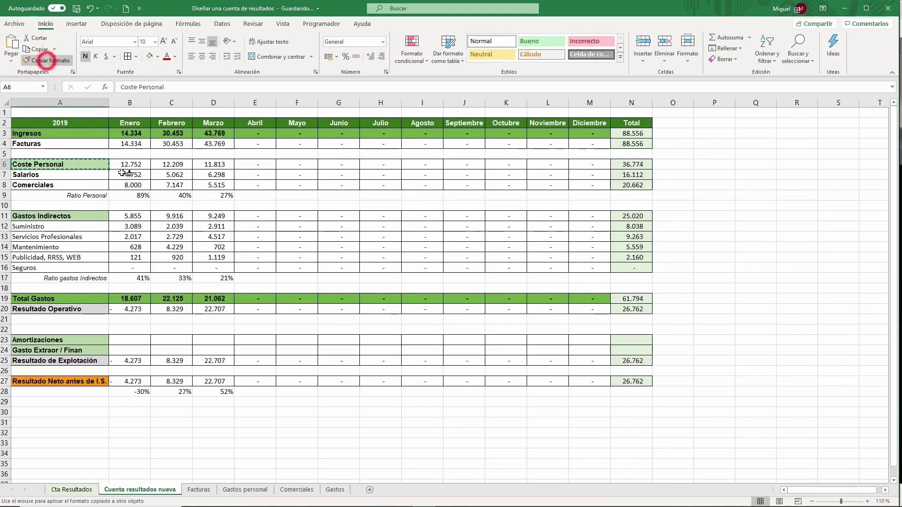
{"action": "left_click_drag", "start_coordinate": [129, 164], "coordinate": [587, 164]}
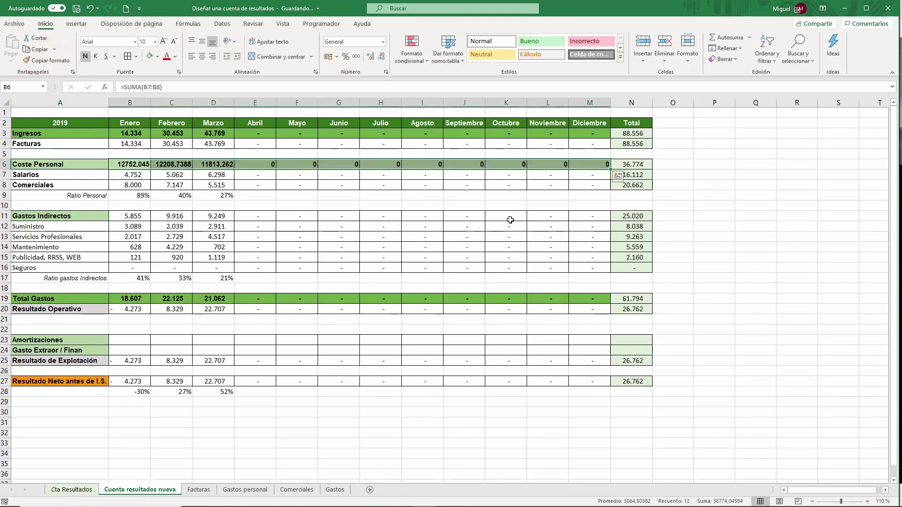
{"action": "left_click", "coordinate": [357, 58]}
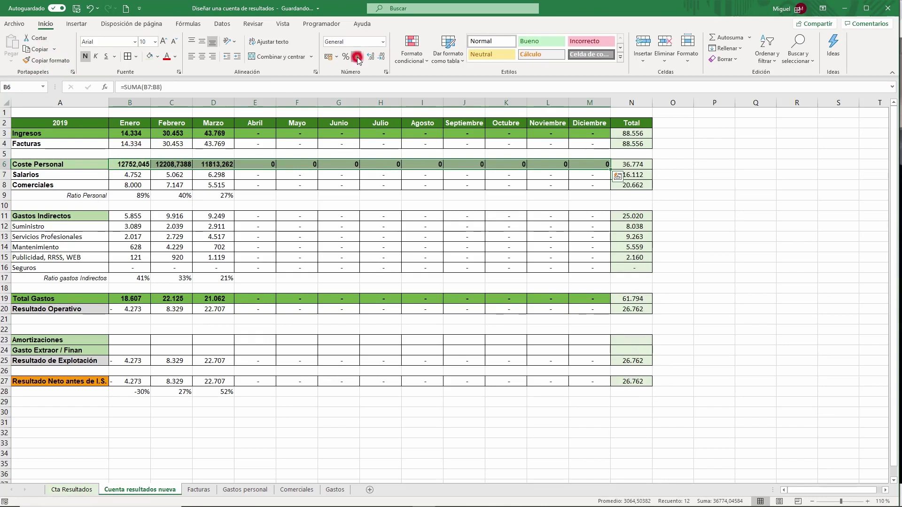
{"action": "left_click", "coordinate": [385, 57]}
{"action": "left_click", "coordinate": [384, 57]}
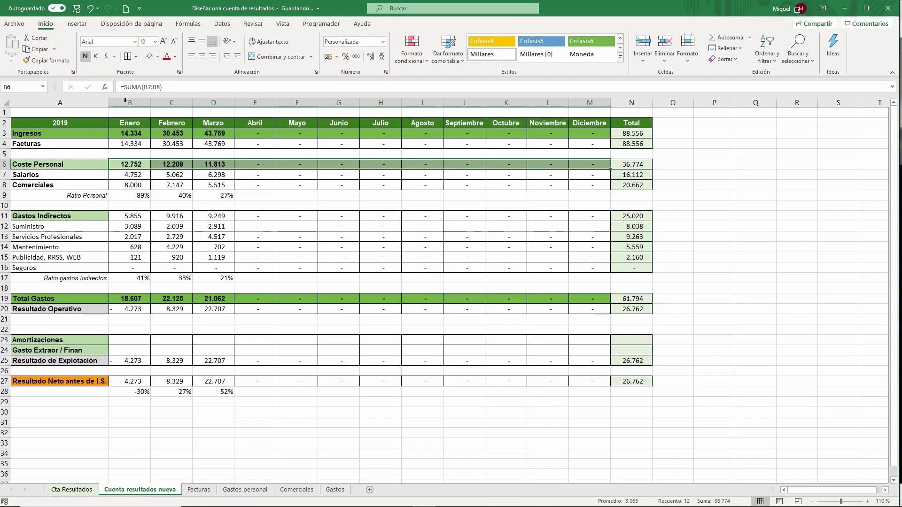
Copy the formatting of the Coste Personal amounts to the monthly cells of Gastos Indirectos, Amortizaciones and Gasto Extraor / Finan.
{"action": "left_click", "coordinate": [50, 61]}
{"action": "left_click", "coordinate": [121, 216]}
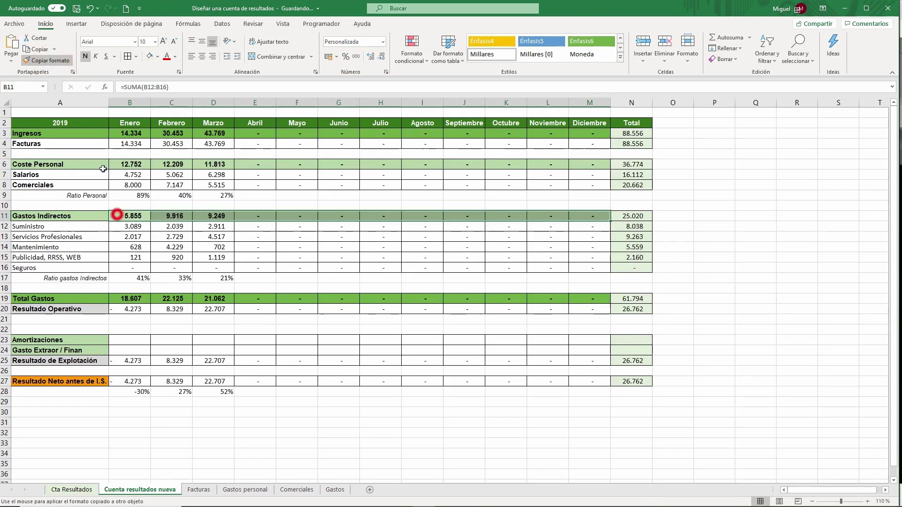
{"action": "left_click", "coordinate": [50, 60]}
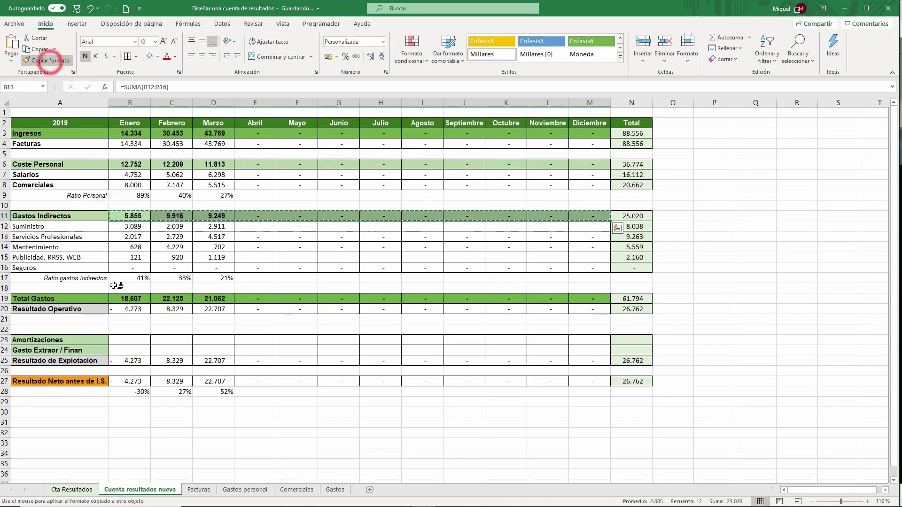
{"action": "left_click", "coordinate": [121, 340]}
{"action": "left_click", "coordinate": [50, 60]}
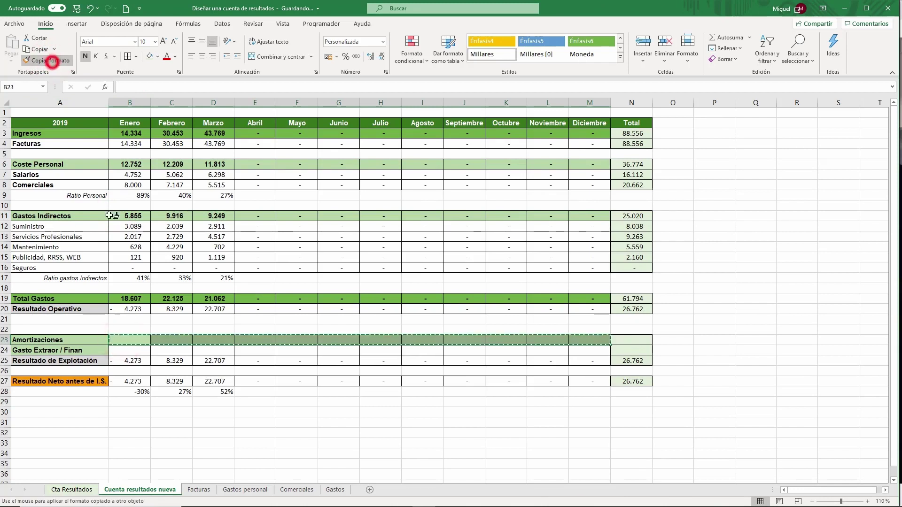
{"action": "left_click", "coordinate": [132, 350]}
Copy the Resultado de Explotación total in N25 to the Amortizaciones and Gasto Extraor / Finan totals in N23 and N24.
{"action": "left_click", "coordinate": [633, 361]}
{"action": "key", "text": "ctrl+c"}
{"action": "left_click", "coordinate": [636, 340]}
{"action": "key", "text": "ctrl+v"}
{"action": "left_click", "coordinate": [636, 351]}
{"action": "key", "text": "ctrl+v"}
Fill the Resultado Neto antes de I.S. amounts in B27:M27 and their label in A27 with standard orange.
{"action": "left_click_drag", "start_coordinate": [125, 383], "coordinate": [584, 382]}
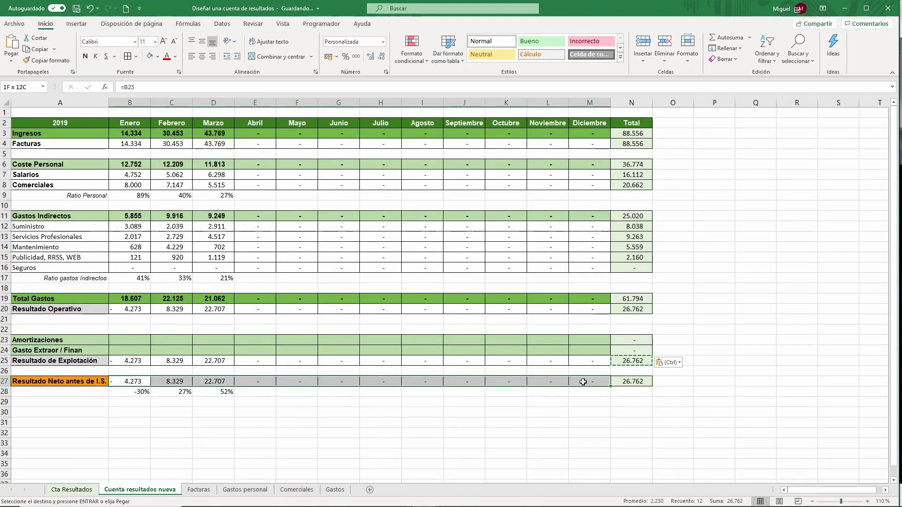
{"action": "left_click", "coordinate": [158, 57]}
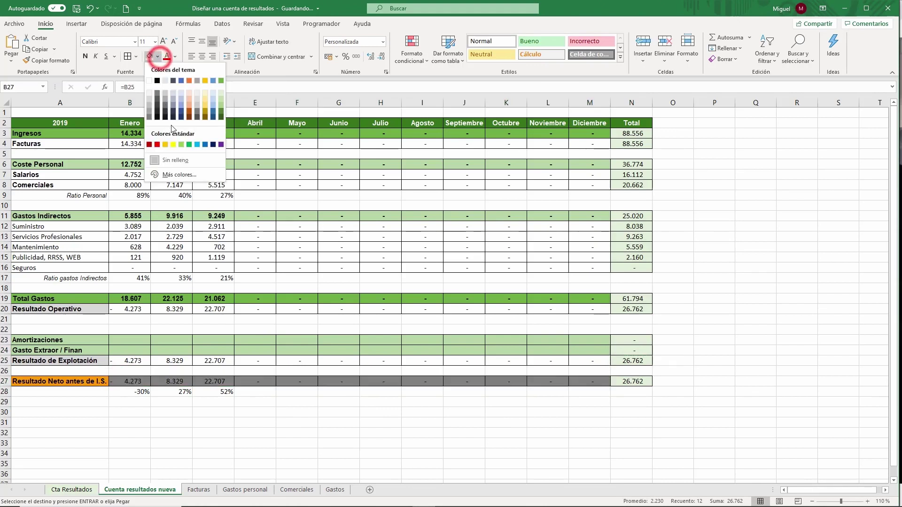
{"action": "left_click", "coordinate": [165, 145]}
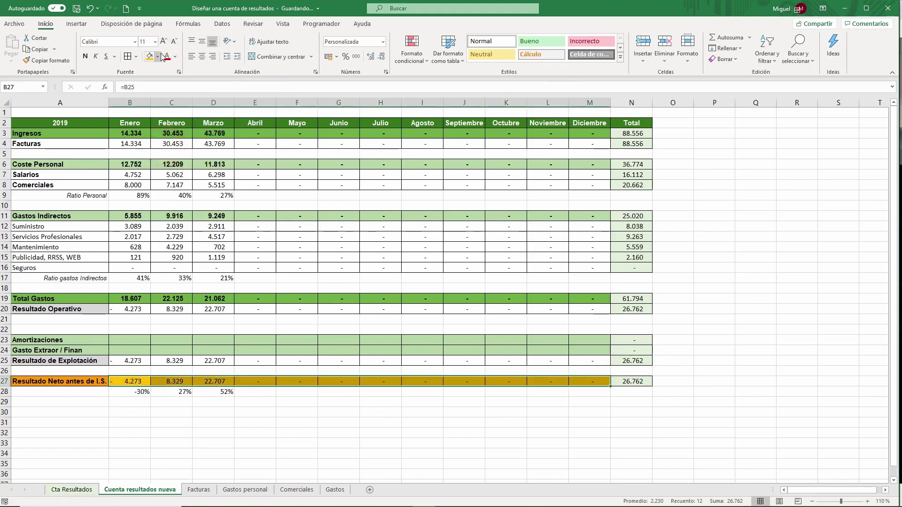
{"action": "left_click", "coordinate": [81, 379]}
{"action": "left_click", "coordinate": [150, 56]}
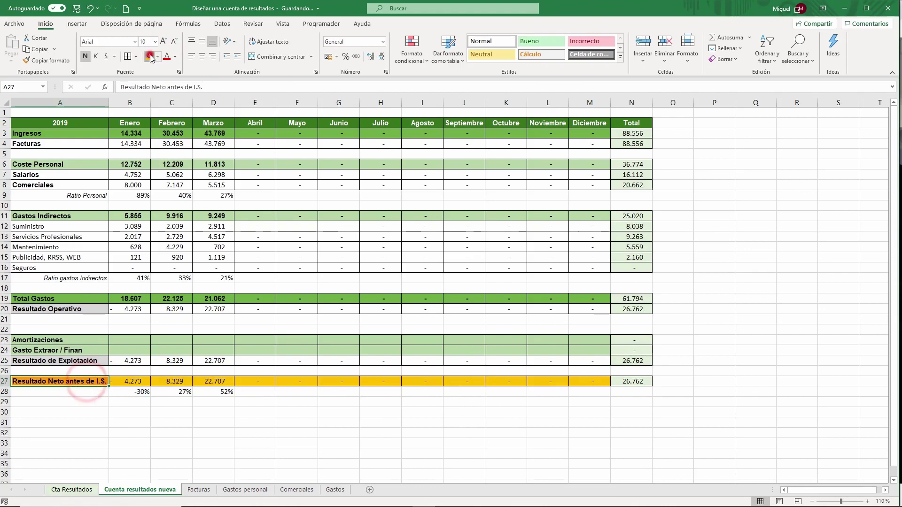
Make the Resultado Neto antes de I.S. amounts in B27:M27 bold and reselect that range.
{"action": "left_click_drag", "start_coordinate": [121, 381], "coordinate": [580, 383]}
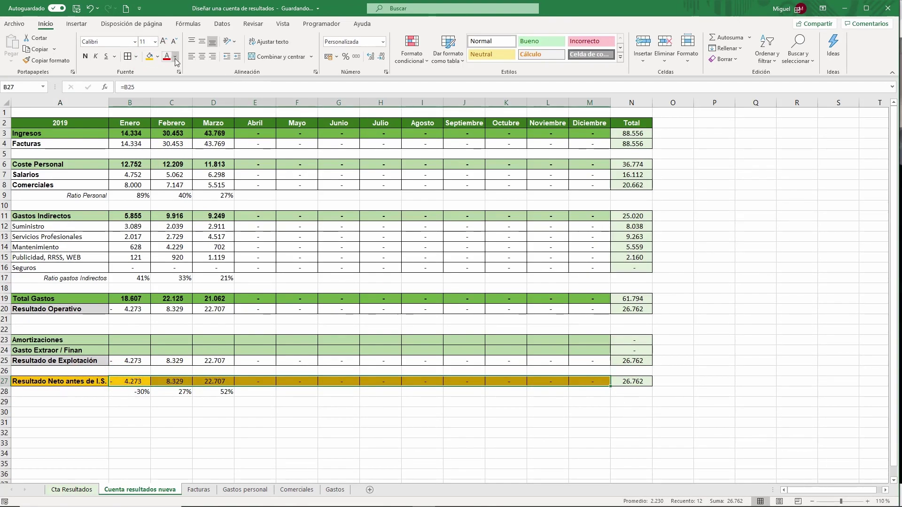
{"action": "left_click", "coordinate": [159, 56]}
{"action": "left_click", "coordinate": [175, 57]}
{"action": "left_click", "coordinate": [85, 56]}
{"action": "left_click", "coordinate": [86, 57]}
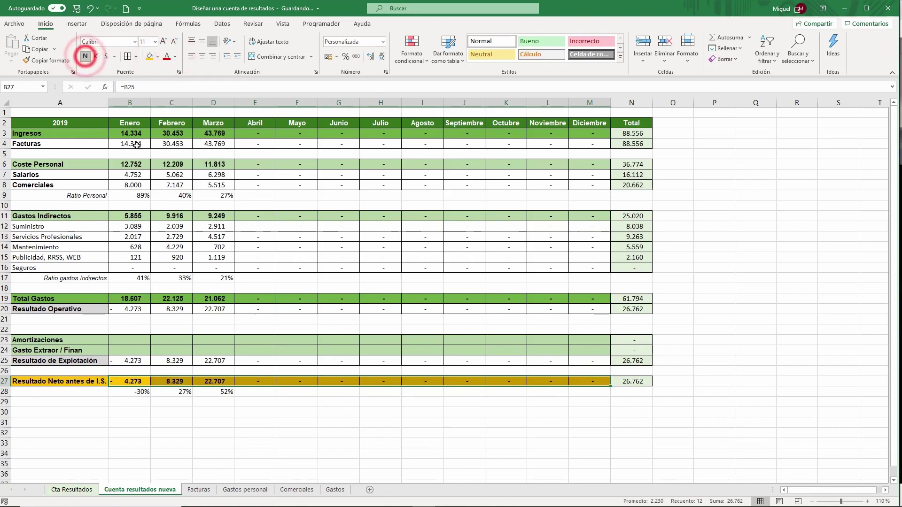
{"action": "left_click", "coordinate": [186, 371]}
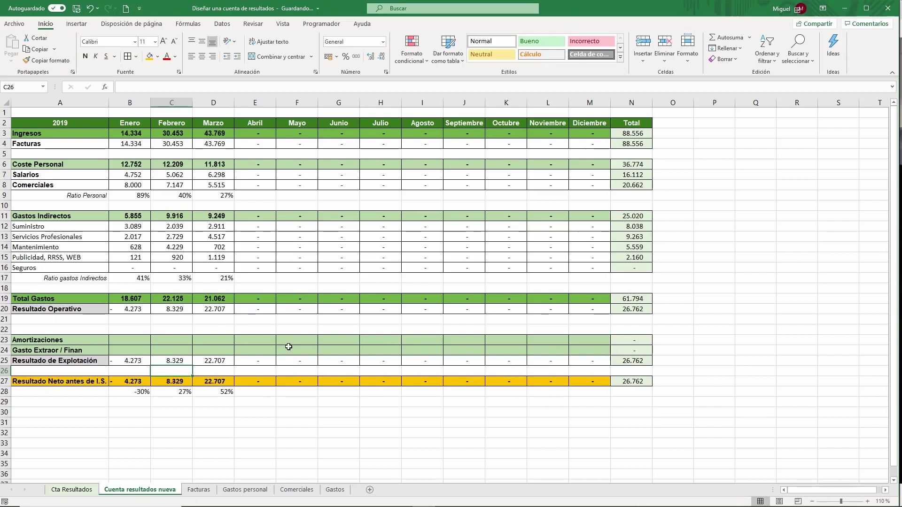
{"action": "left_click_drag", "start_coordinate": [132, 382], "coordinate": [579, 381]}
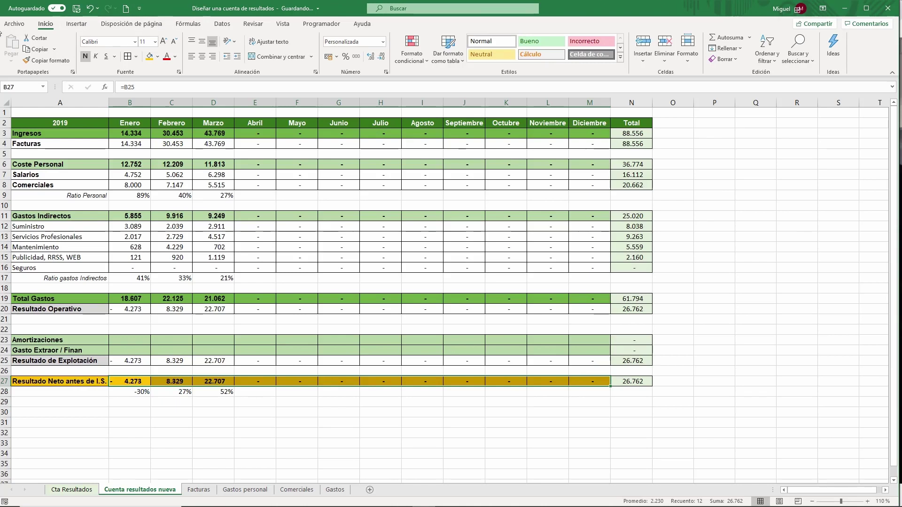
{"action": "left_click", "coordinate": [414, 54]}
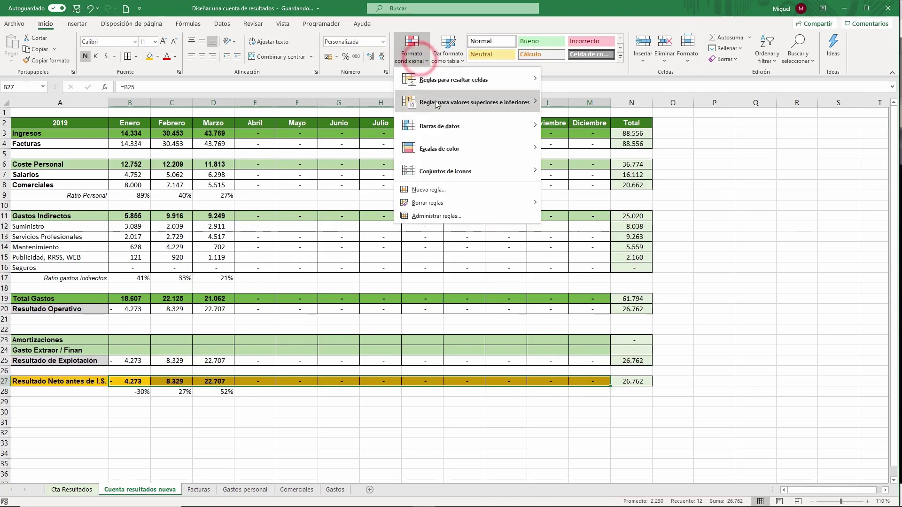
{"action": "mouse_move", "coordinate": [463, 77]}
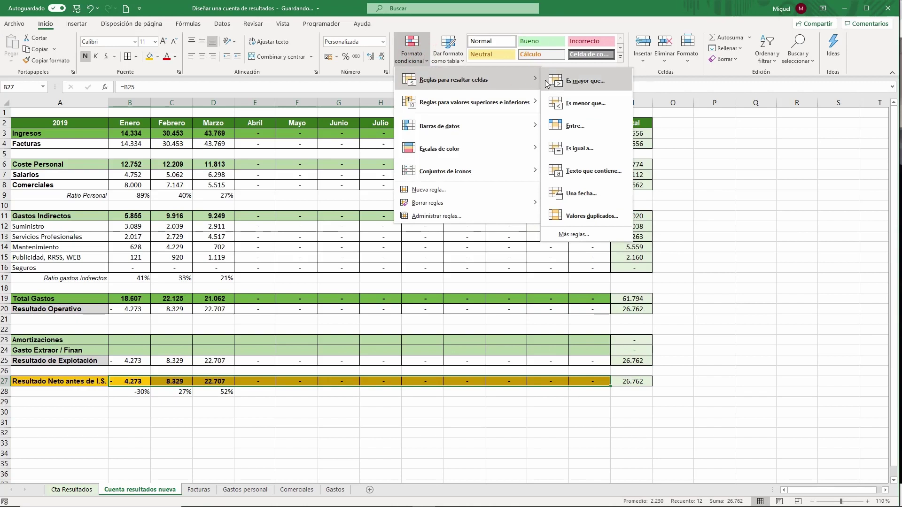
{"action": "left_click", "coordinate": [576, 82]}
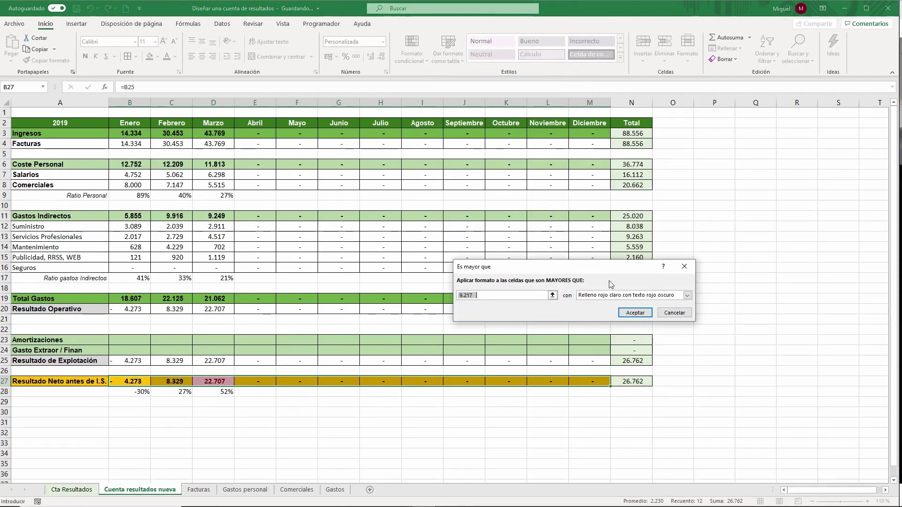
{"action": "left_click", "coordinate": [674, 313]}
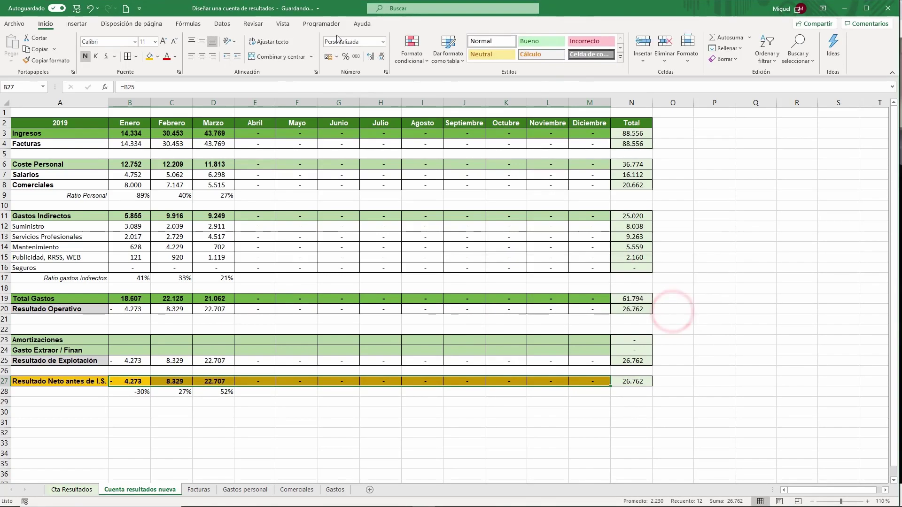
Add a conditional formatting rule to B27:M27 that shows values less than 0 with Texto rojo.
{"action": "left_click", "coordinate": [401, 49]}
{"action": "mouse_move", "coordinate": [461, 82]}
{"action": "left_click", "coordinate": [591, 108]}
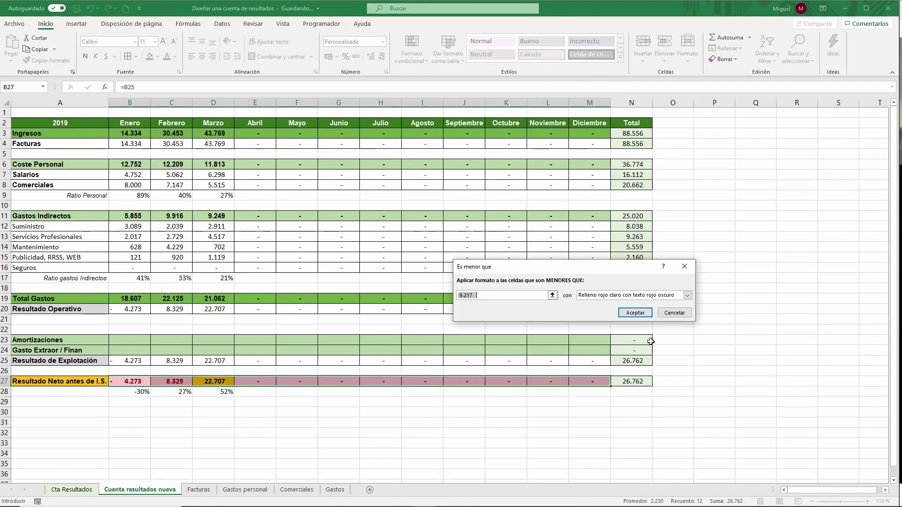
{"action": "type", "text": "0"}
{"action": "left_click", "coordinate": [676, 296]}
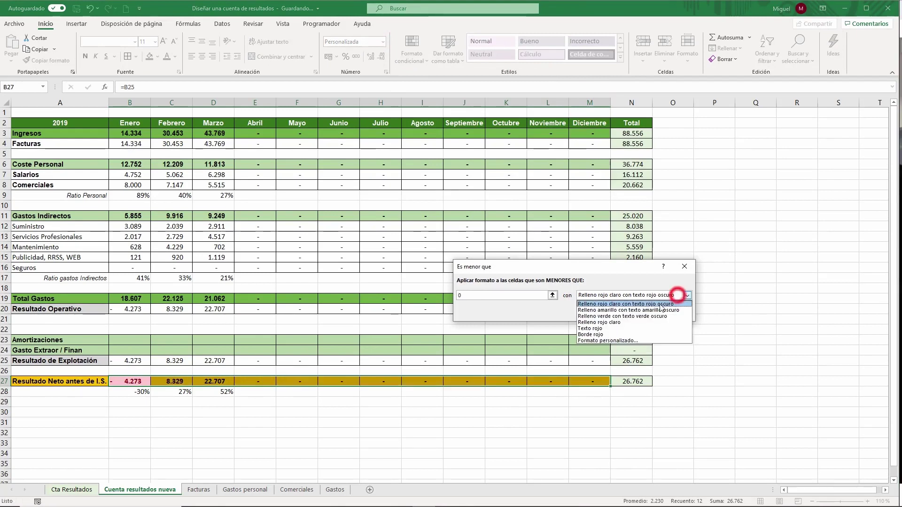
{"action": "left_click", "coordinate": [630, 328]}
{"action": "left_click", "coordinate": [650, 294]}
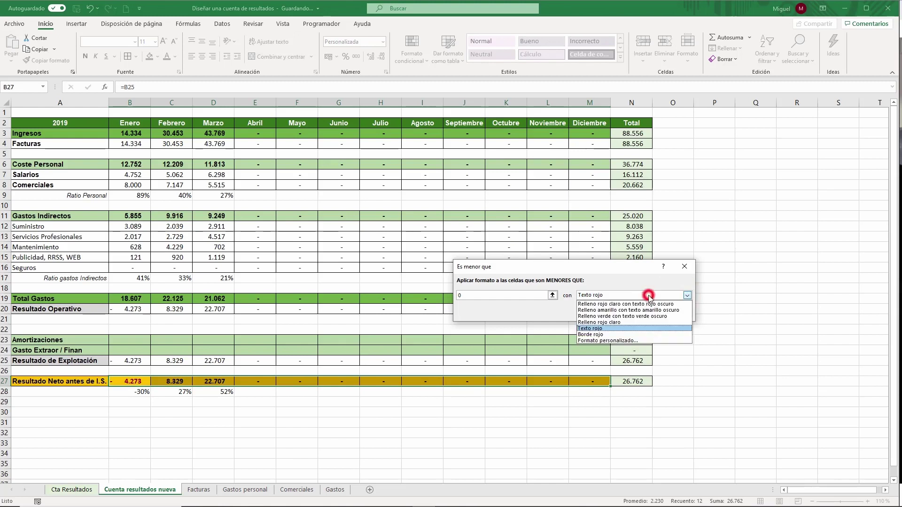
{"action": "left_click", "coordinate": [633, 329]}
{"action": "left_click", "coordinate": [632, 314]}
{"action": "left_click", "coordinate": [719, 379]}
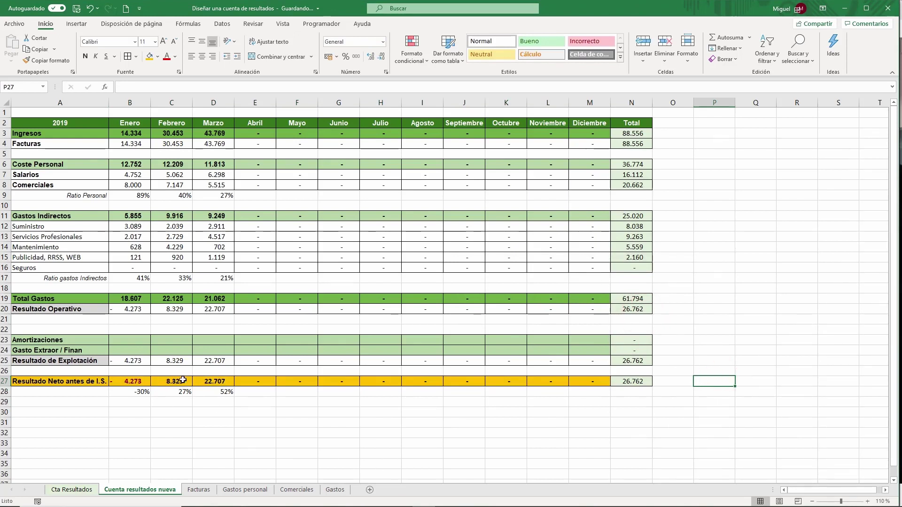
Test the red-text rule by entering 35.000 as the Enero Facturas amount in B4, and undo the entry.
{"action": "left_click", "coordinate": [137, 144]}
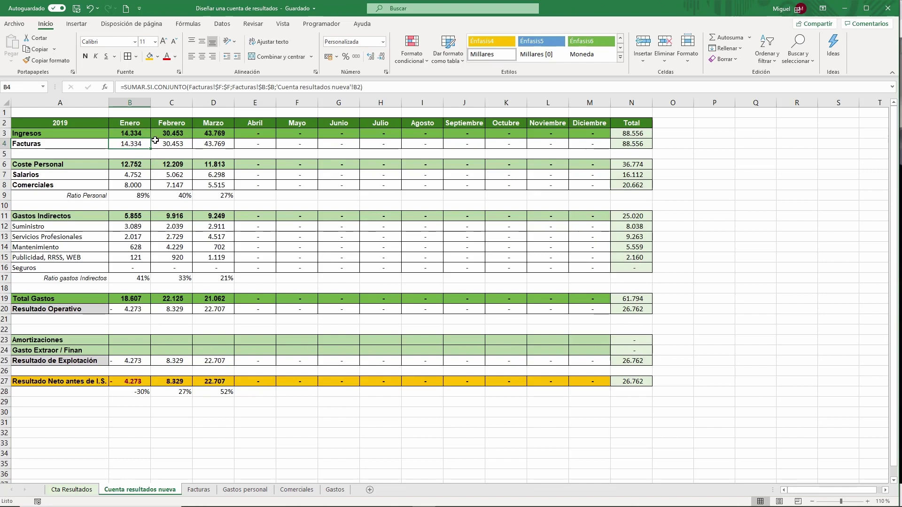
{"action": "type", "text": "35.000"}
{"action": "key", "text": "Return"}
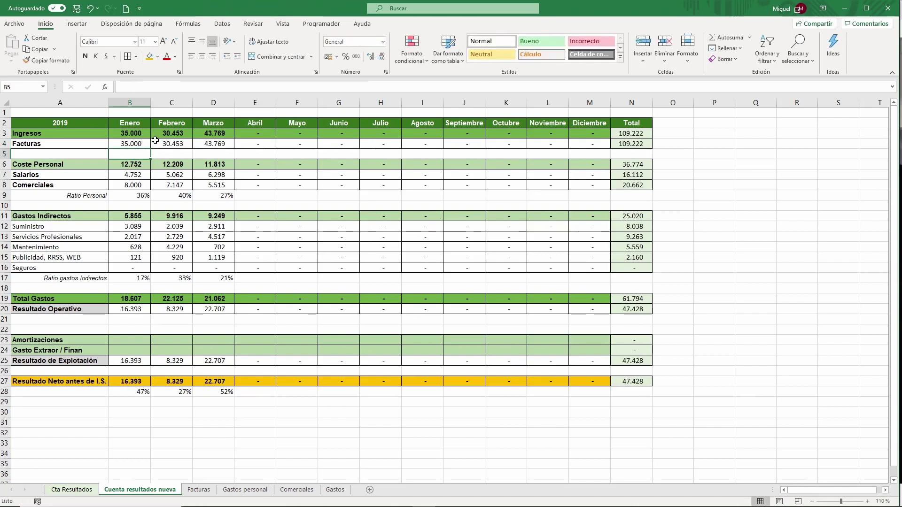
{"action": "left_click", "coordinate": [89, 8]}
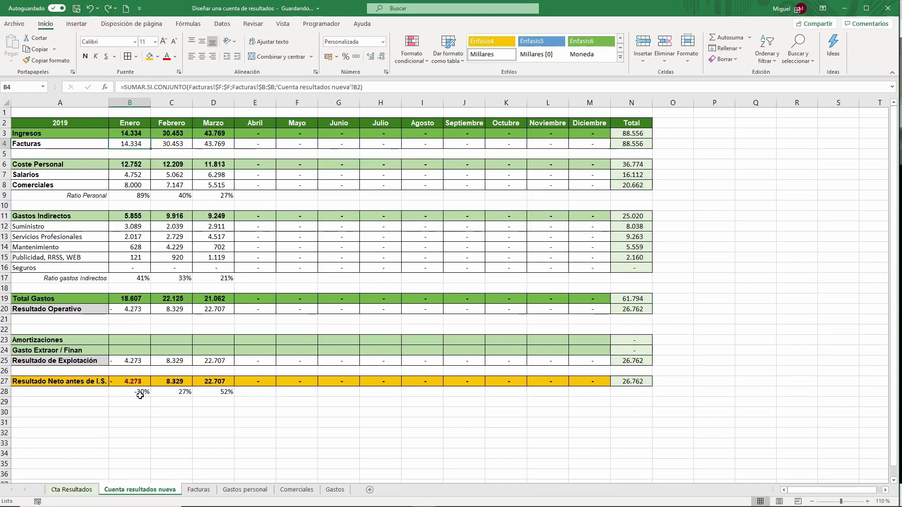
Add a conditional formatting rule to the ratios in B28:M28 that gives values greater than 30% Relleno verde con texto verde oscuro.
{"action": "left_click_drag", "start_coordinate": [140, 396], "coordinate": [227, 392]}
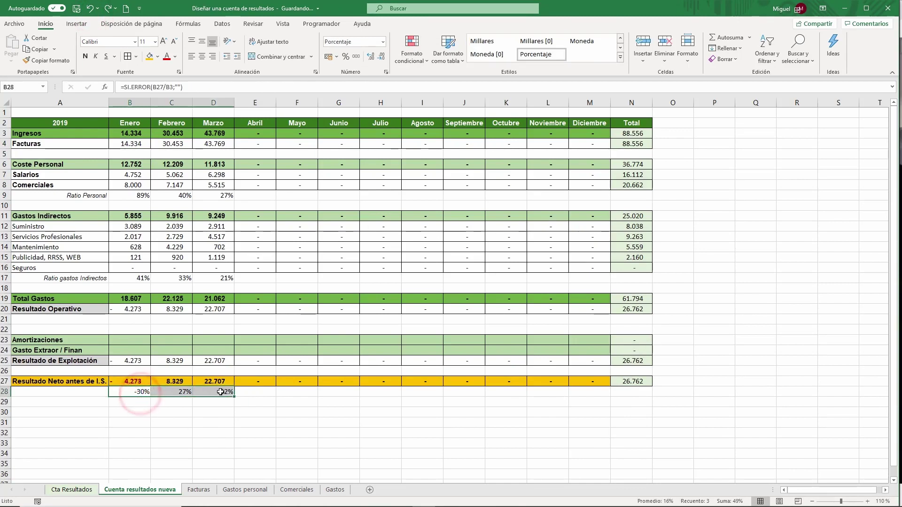
{"action": "left_click_drag", "start_coordinate": [125, 395], "coordinate": [229, 393]}
{"action": "left_click_drag", "start_coordinate": [134, 392], "coordinate": [600, 395]}
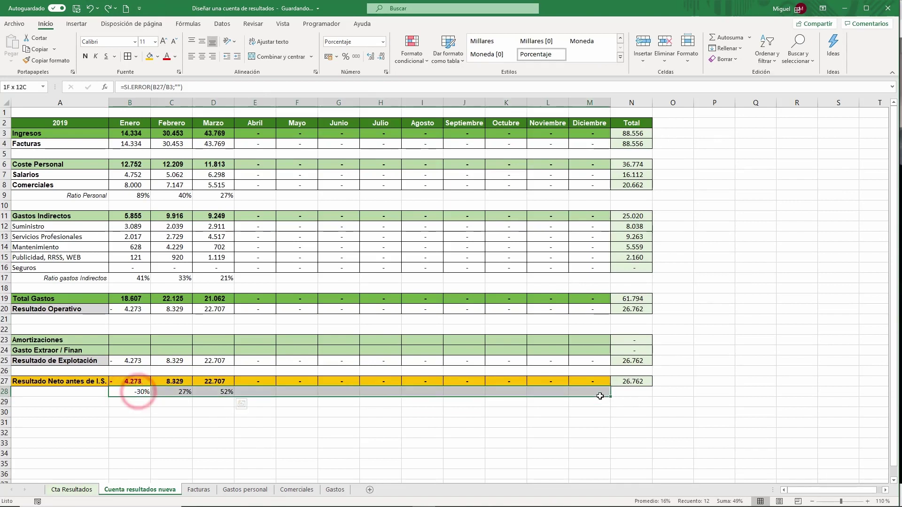
{"action": "left_click", "coordinate": [411, 49]}
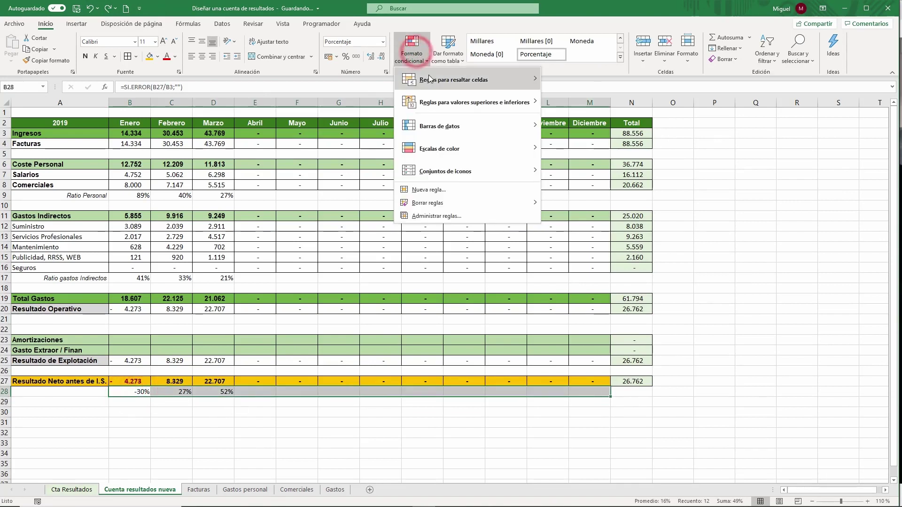
{"action": "mouse_move", "coordinate": [429, 79]}
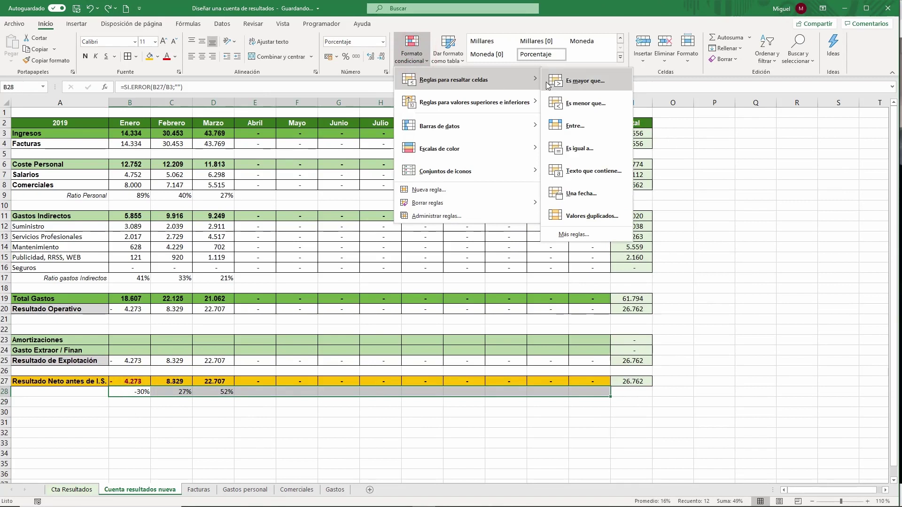
{"action": "left_click", "coordinate": [601, 81]}
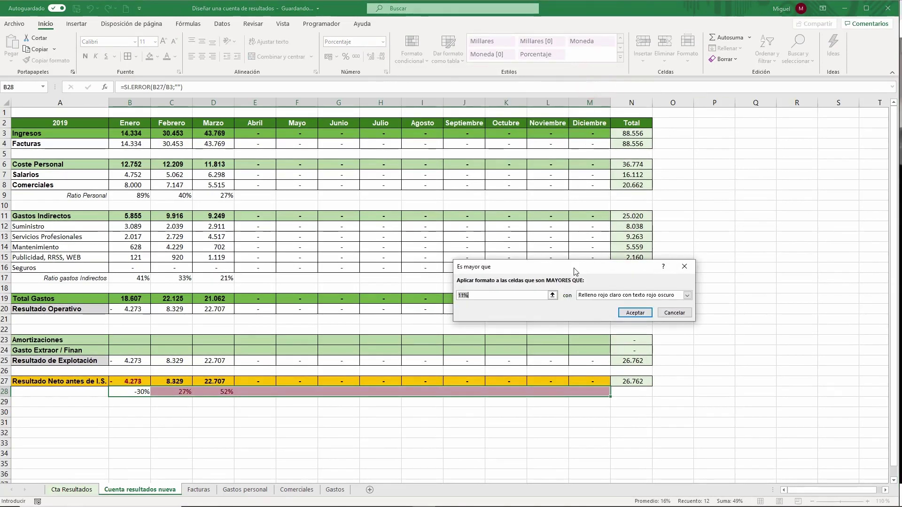
{"action": "type", "text": "30"}
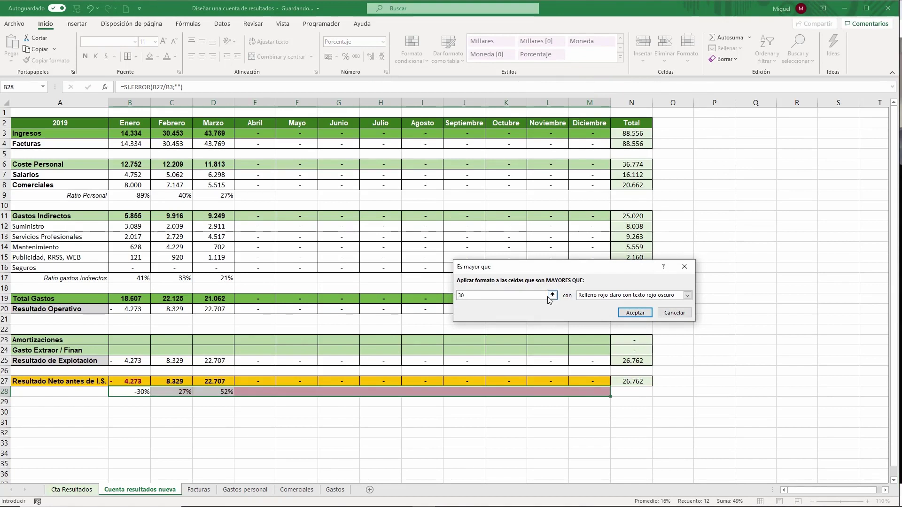
{"action": "type", "text": "%"}
{"action": "left_click", "coordinate": [596, 296]}
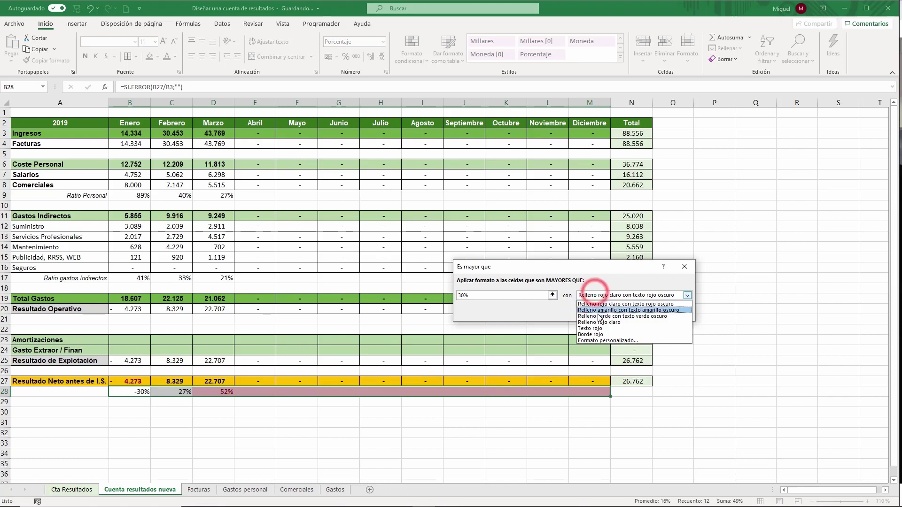
{"action": "left_click", "coordinate": [599, 313]}
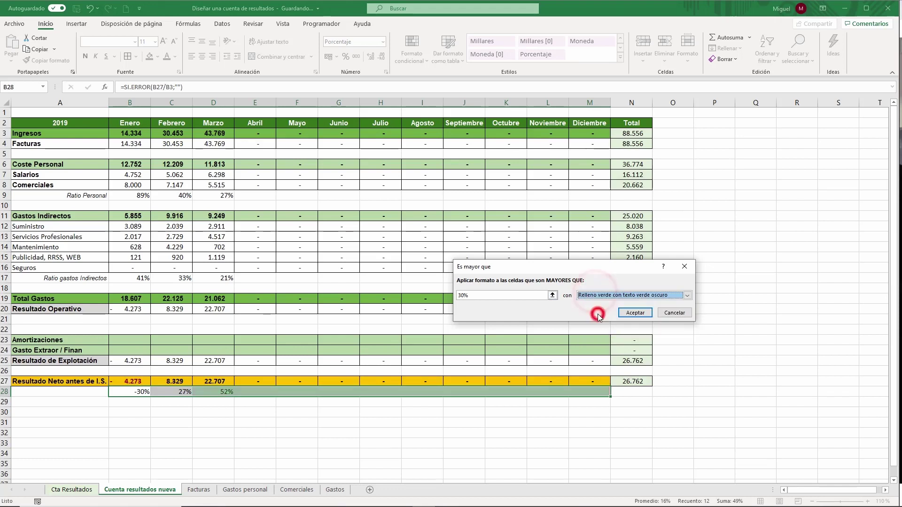
{"action": "left_click", "coordinate": [642, 314]}
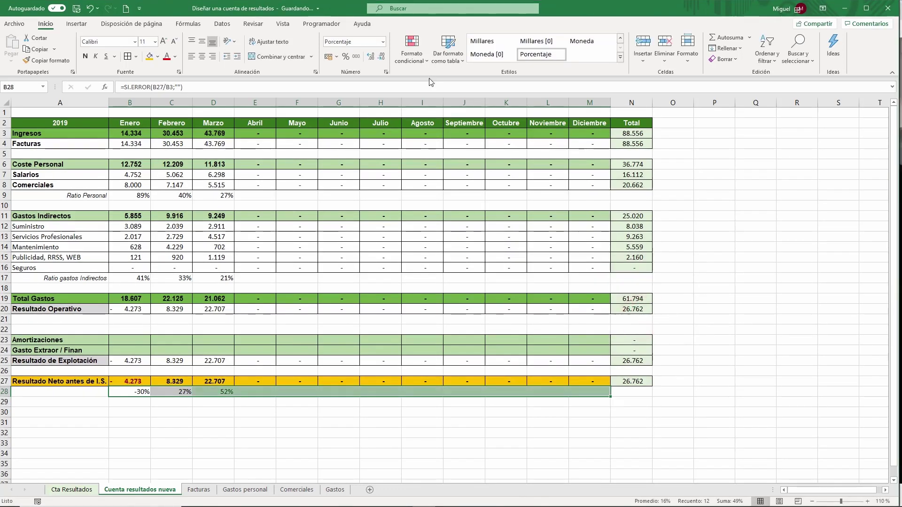
Add a rule to B28:M28 that gives values less than 0% Relleno rojo claro con texto rojo oscuro.
{"action": "left_click", "coordinate": [412, 51]}
{"action": "mouse_move", "coordinate": [457, 82]}
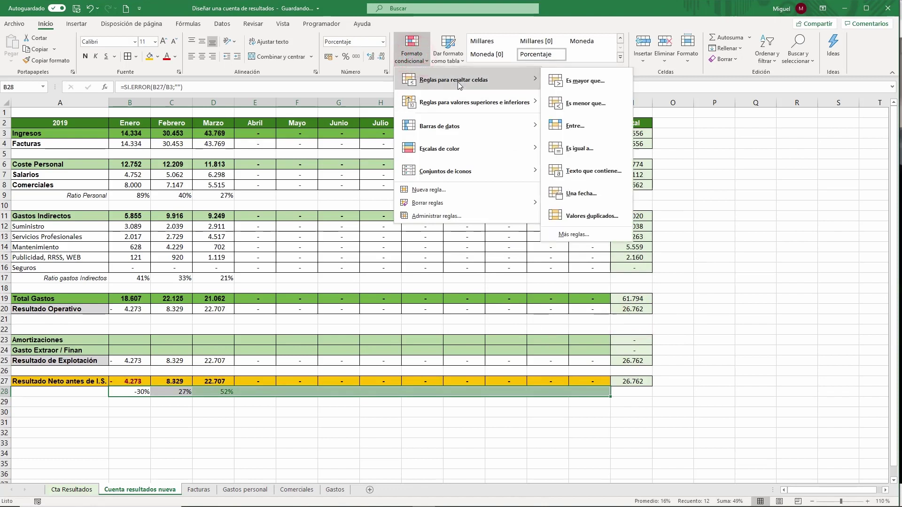
{"action": "left_click", "coordinate": [595, 104]}
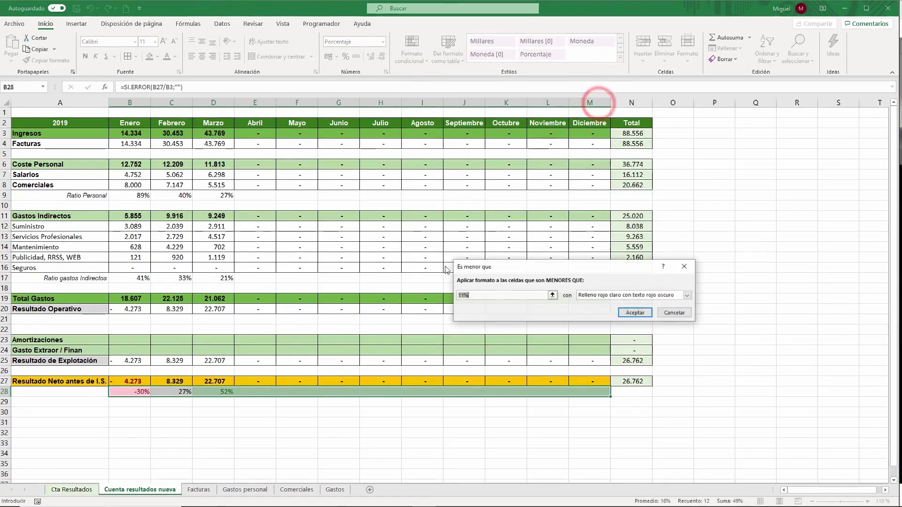
{"action": "type", "text": "0%"}
{"action": "left_click", "coordinate": [635, 312]}
{"action": "left_click", "coordinate": [197, 413]}
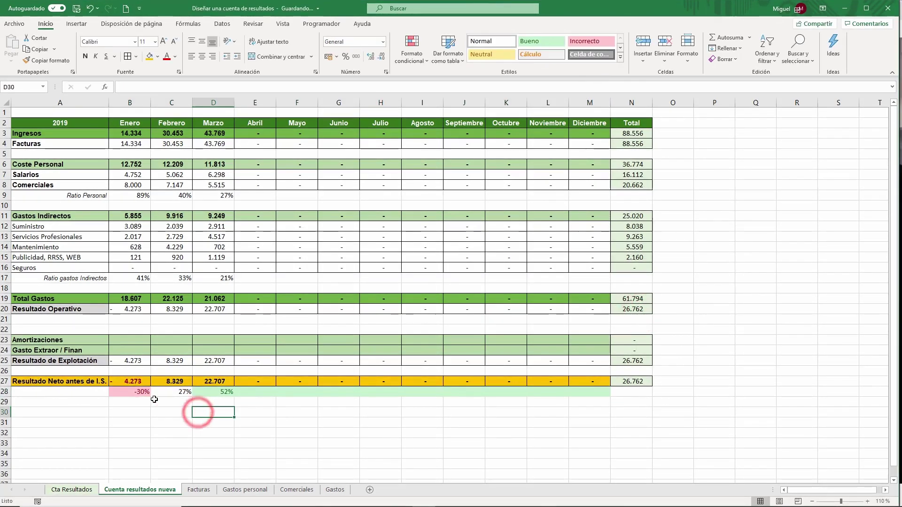
{"action": "left_click", "coordinate": [260, 393]}
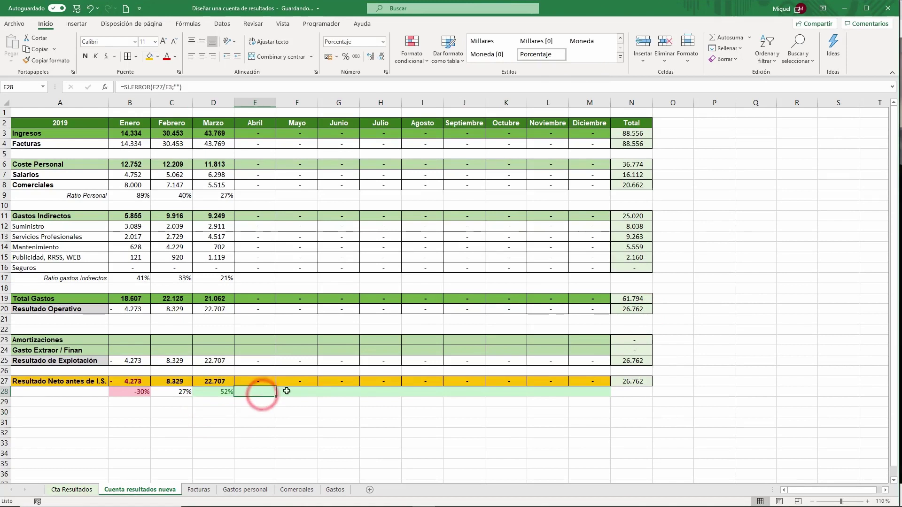
Add a rule to B28:M28 that gives values between 0% and 30% Relleno amarillo con texto amarillo oscuro.
{"action": "left_click_drag", "start_coordinate": [143, 396], "coordinate": [589, 388]}
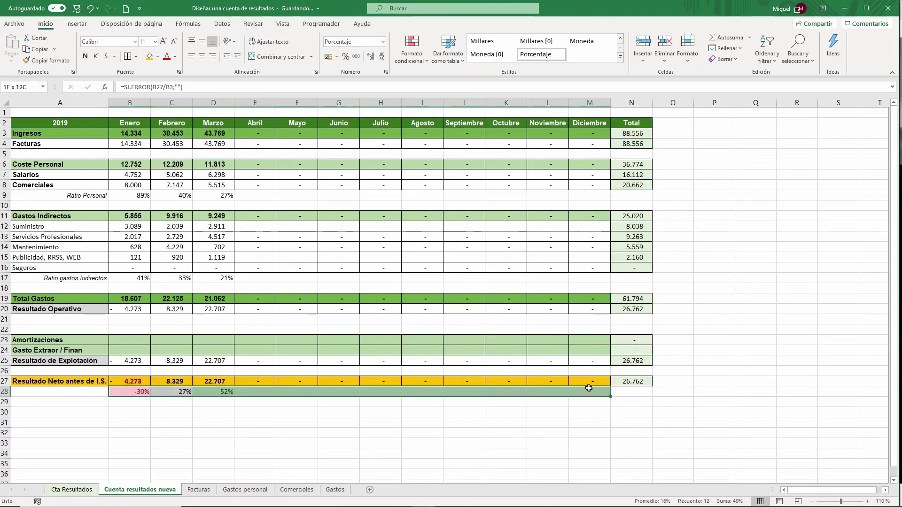
{"action": "left_click", "coordinate": [412, 53]}
{"action": "mouse_move", "coordinate": [469, 83]}
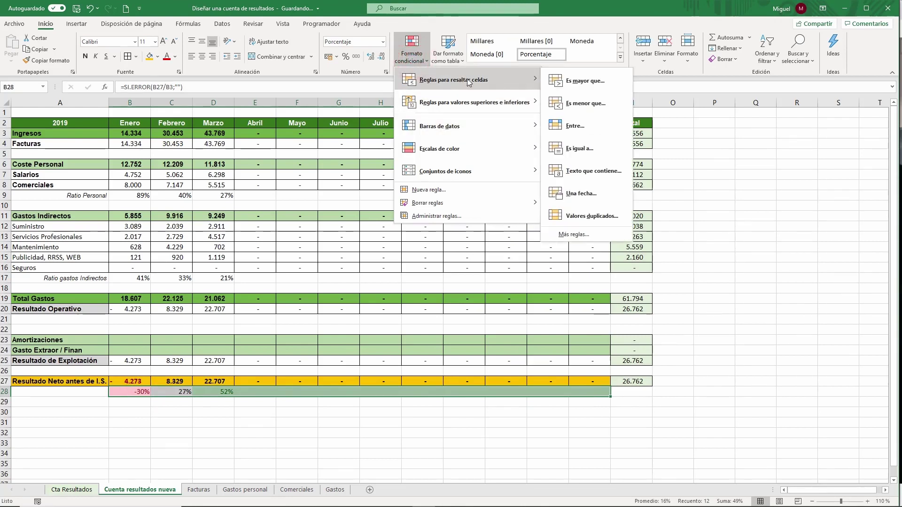
{"action": "left_click", "coordinate": [611, 125]}
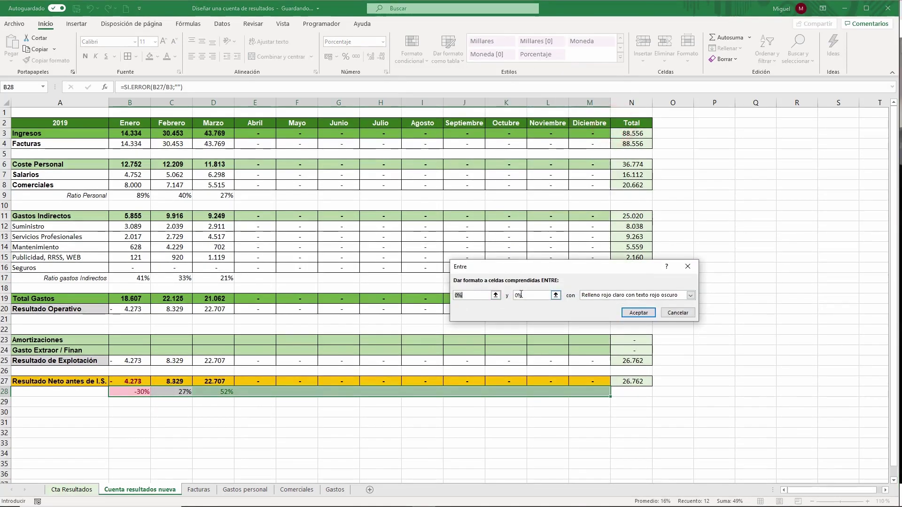
{"action": "double_click", "coordinate": [520, 295]}
{"action": "type", "text": "1%"}
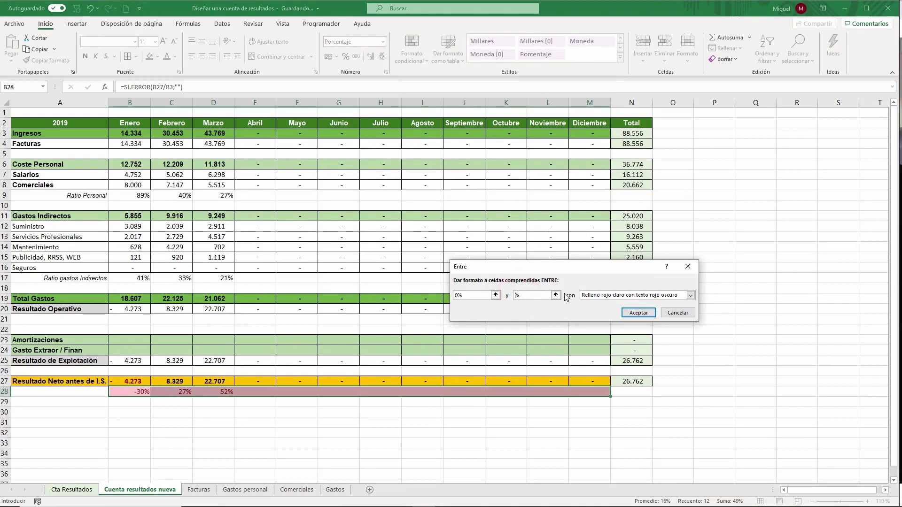
{"action": "type", "text": "5"}
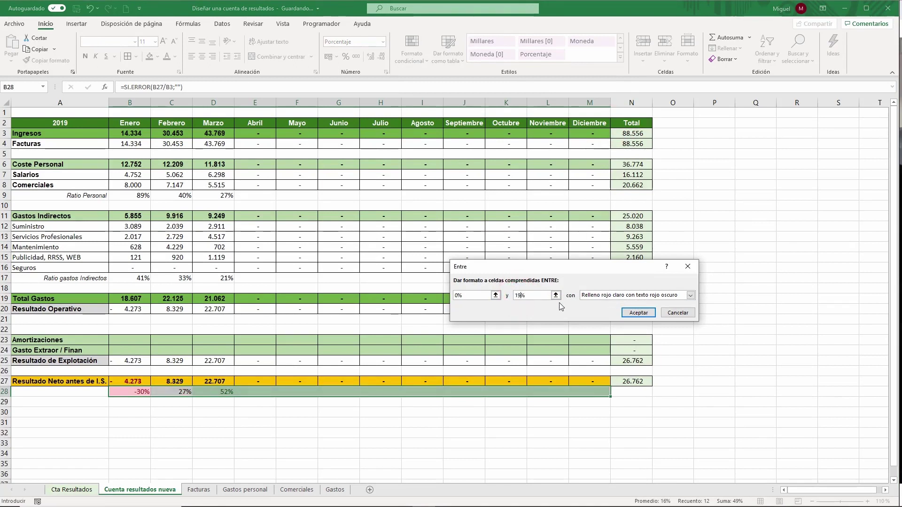
{"action": "left_click", "coordinate": [603, 297]}
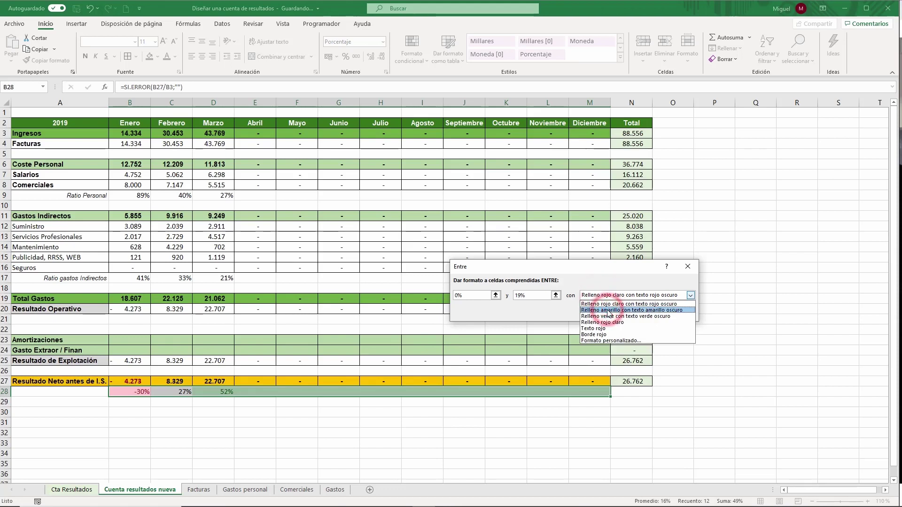
{"action": "left_click", "coordinate": [608, 310]}
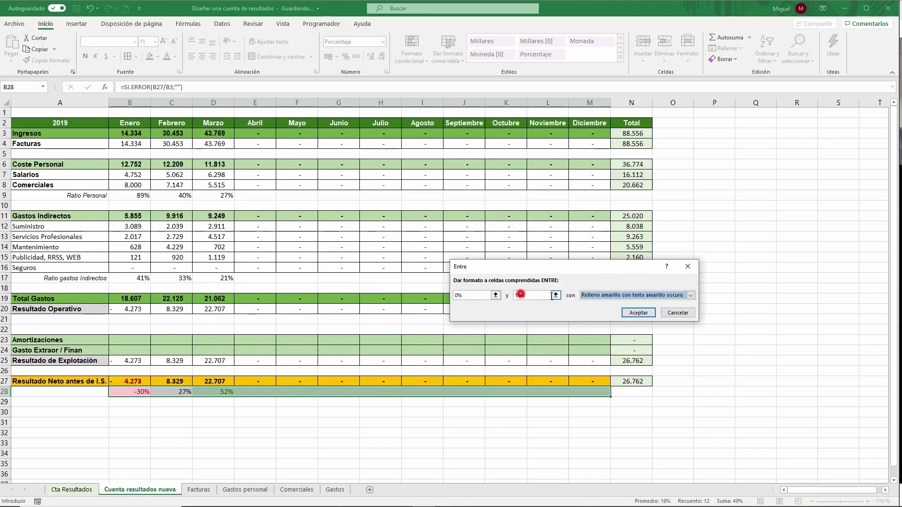
{"action": "left_click", "coordinate": [521, 295]}
{"action": "key", "text": "BackSpace"}
{"action": "key", "text": "BackSpace"}
{"action": "type", "text": "30"}
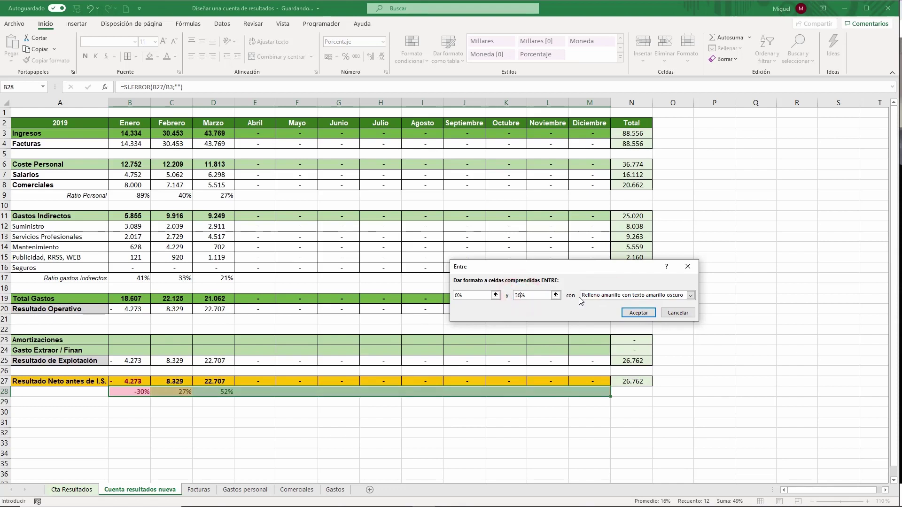
{"action": "left_click", "coordinate": [640, 312]}
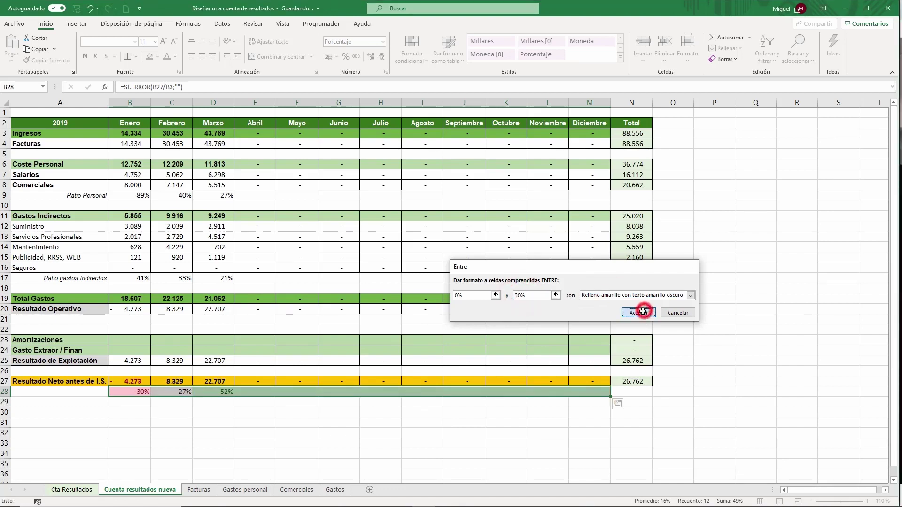
{"action": "left_click", "coordinate": [314, 419]}
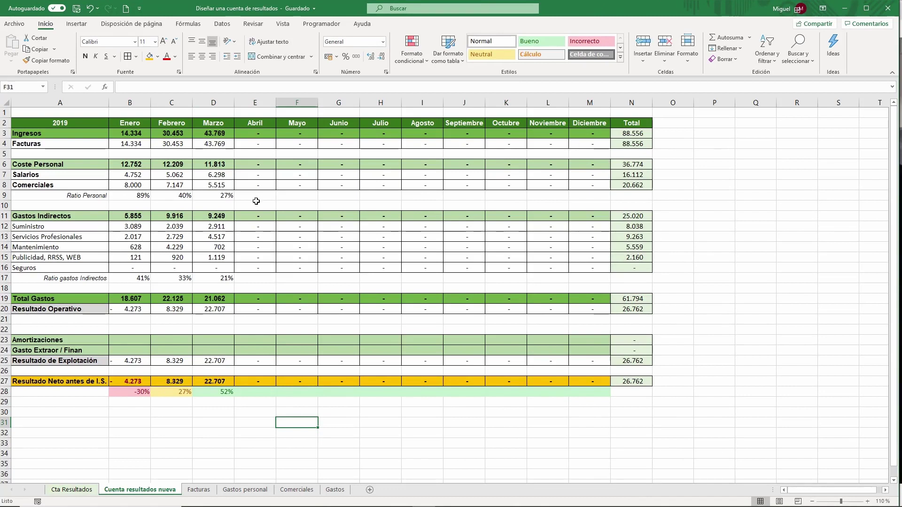
Try copying the formatting of row 28 onto the Ratio gastos Indirectos row 17, and undo it.
{"action": "left_click", "coordinate": [5, 391]}
{"action": "left_click", "coordinate": [47, 61]}
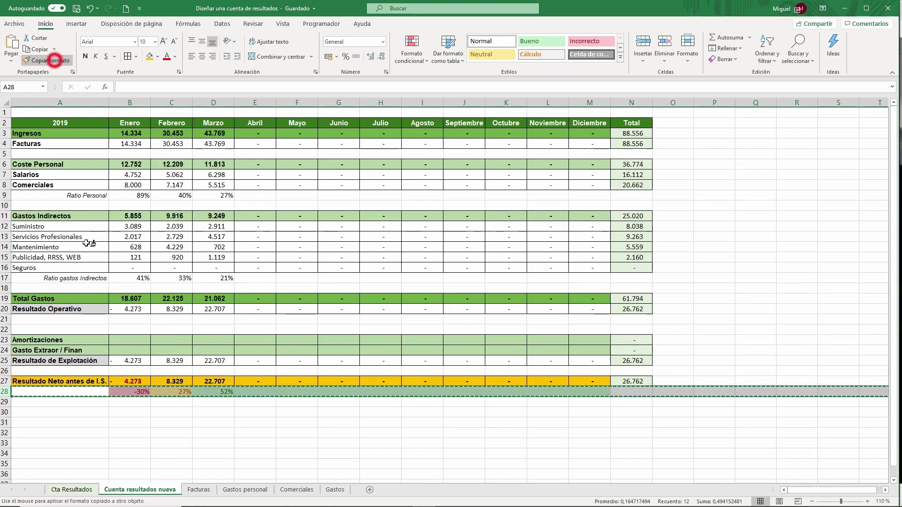
{"action": "left_click", "coordinate": [26, 281]}
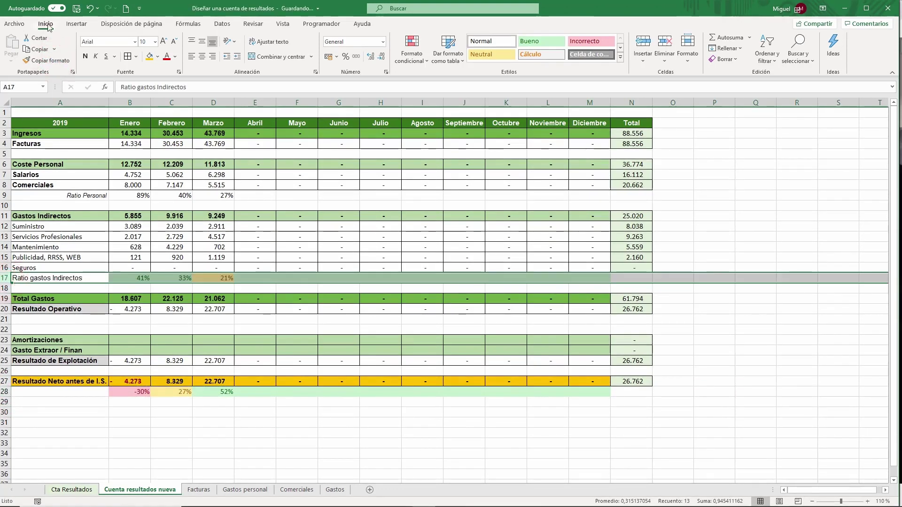
{"action": "left_click", "coordinate": [91, 8]}
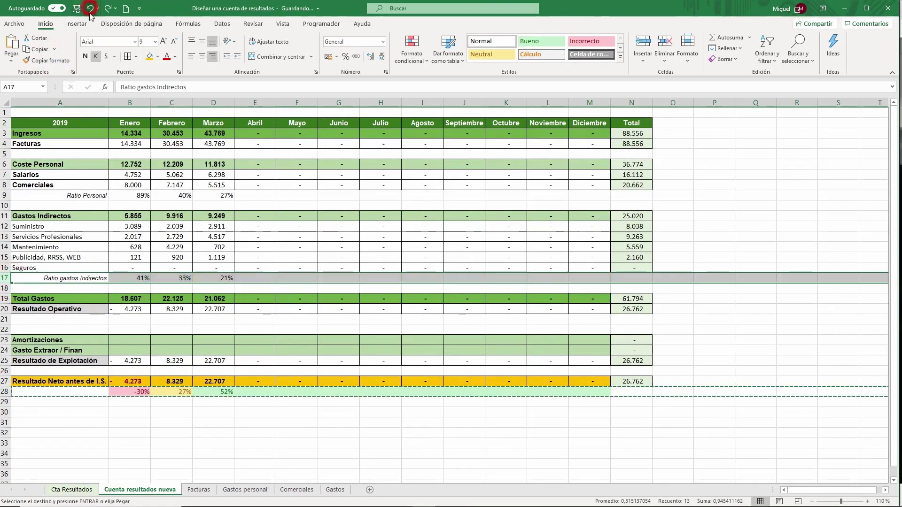
Narrow column O to a slim spacer and enter the header ACUMULADO in P2.
{"action": "left_click", "coordinate": [710, 277]}
{"action": "left_click_drag", "start_coordinate": [694, 103], "coordinate": [667, 108]}
{"action": "left_click", "coordinate": [676, 123]}
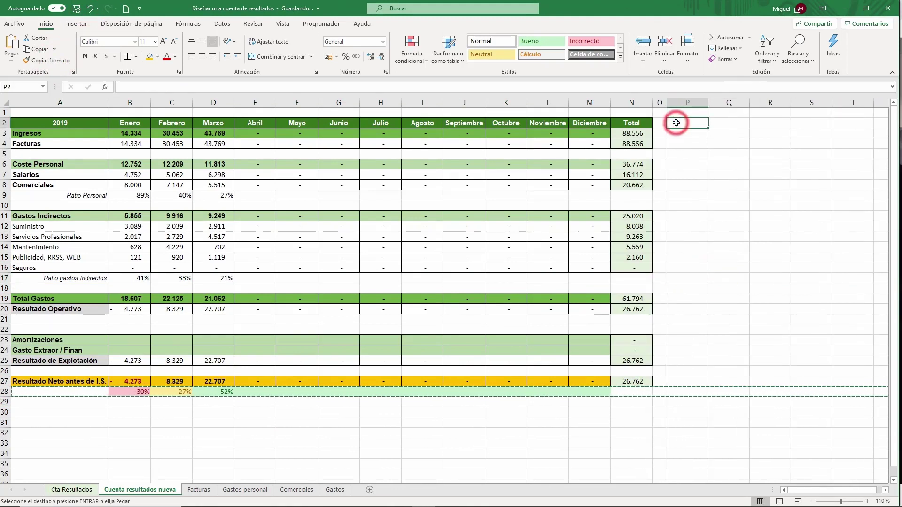
{"action": "type", "text": "aC"}
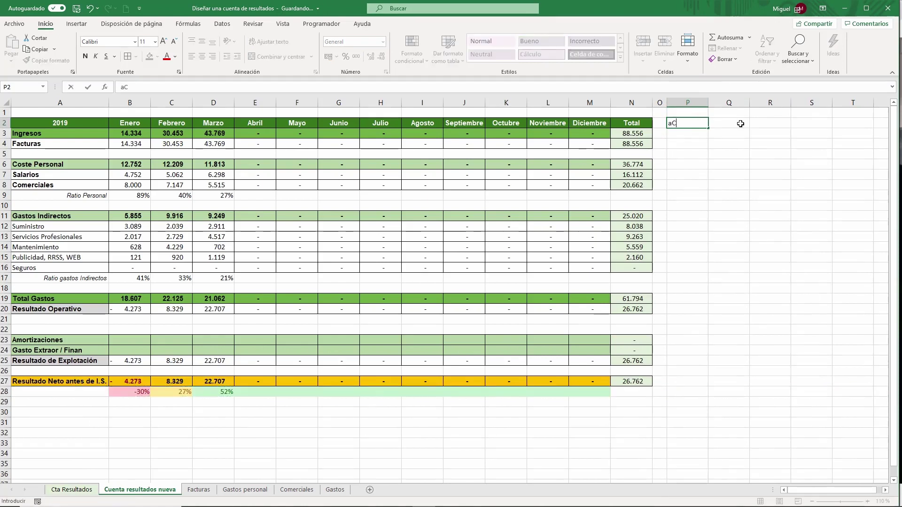
{"action": "type", "text": "UMULAD"}
{"action": "key", "text": "BackSpace"}
{"action": "key", "text": "BackSpace"}
{"action": "key", "text": "BackSpace"}
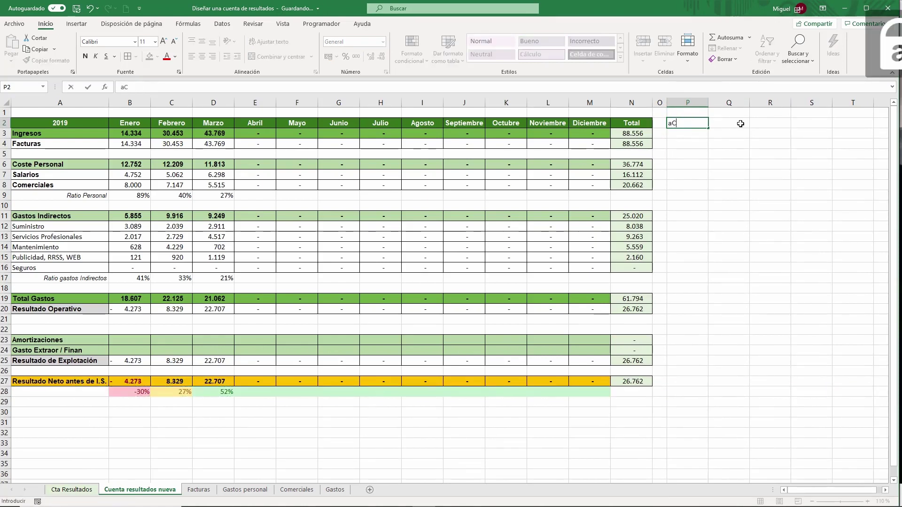
{"action": "key", "text": "BackSpace"}
{"action": "key", "text": "BackSpace"}
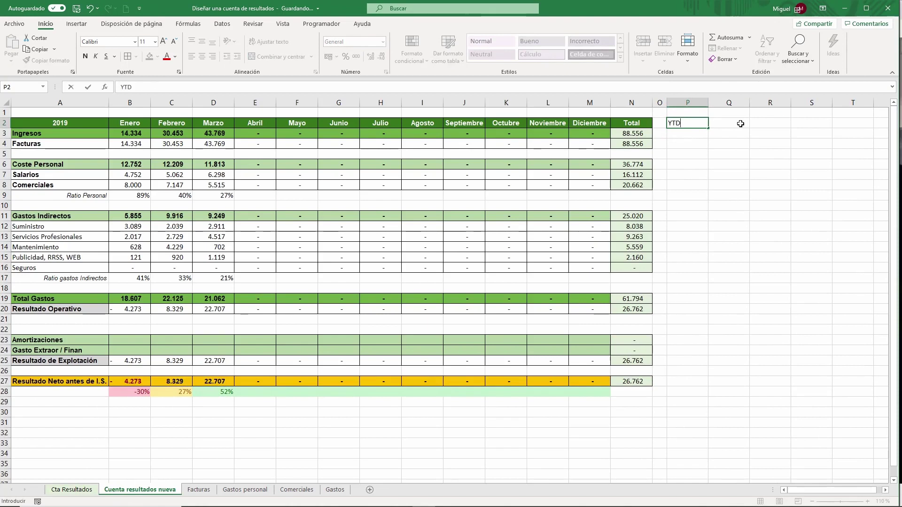
{"action": "type", "text": "ACUMULADO"}
{"action": "key", "text": "Return"}
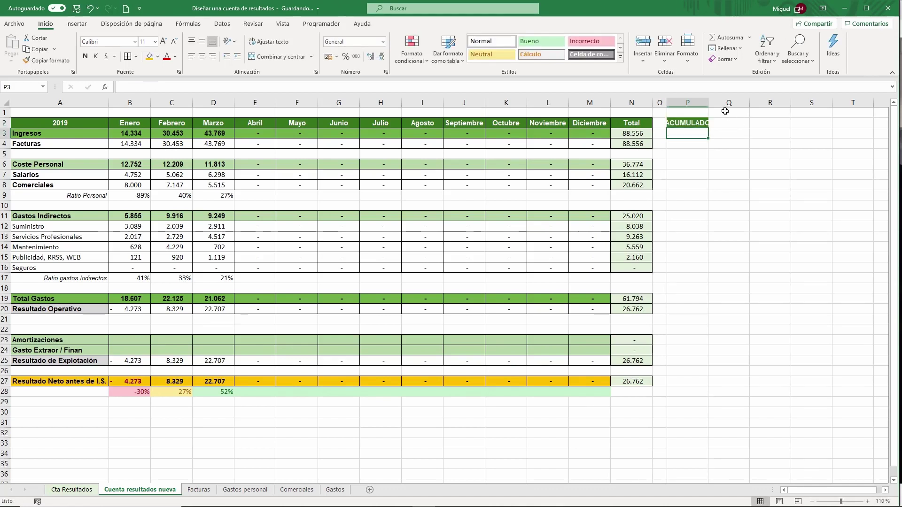
Fit column P to its header and sum the Enero to Marzo Ingresos, B3:D3, in P3.
{"action": "double_click", "coordinate": [708, 104]}
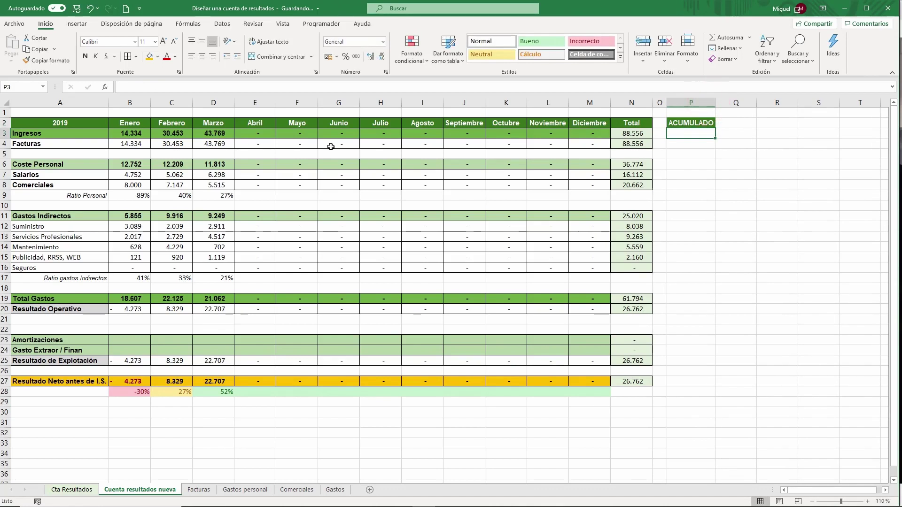
{"action": "left_click", "coordinate": [726, 37]}
{"action": "left_click", "coordinate": [141, 134]}
{"action": "left_click_drag", "start_coordinate": [166, 134], "coordinate": [221, 134]}
{"action": "key", "text": "Return"}
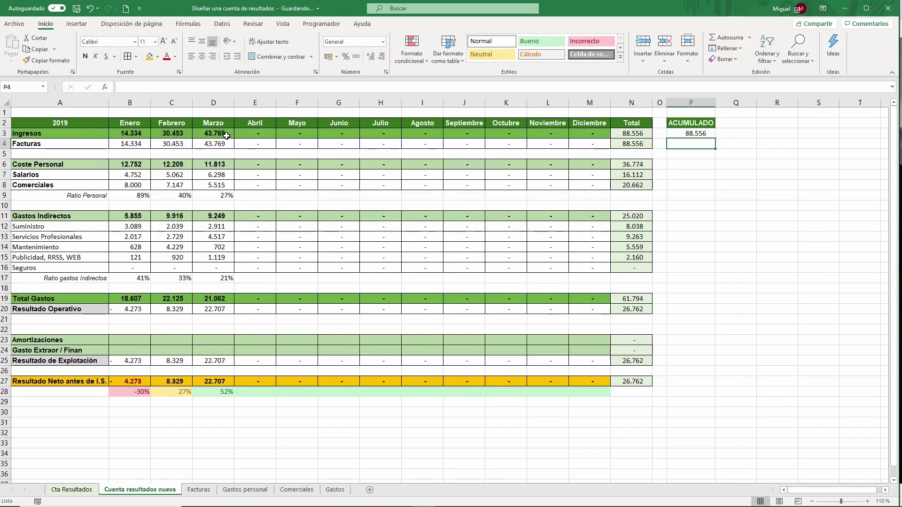
Review the SUMA formula in P3 and clear it from the cell.
{"action": "left_click", "coordinate": [701, 133]}
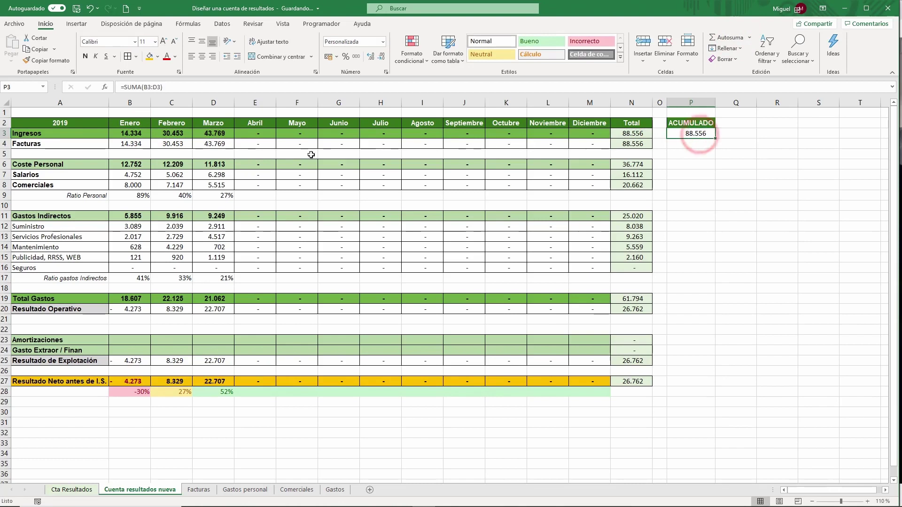
{"action": "key", "text": "F2"}
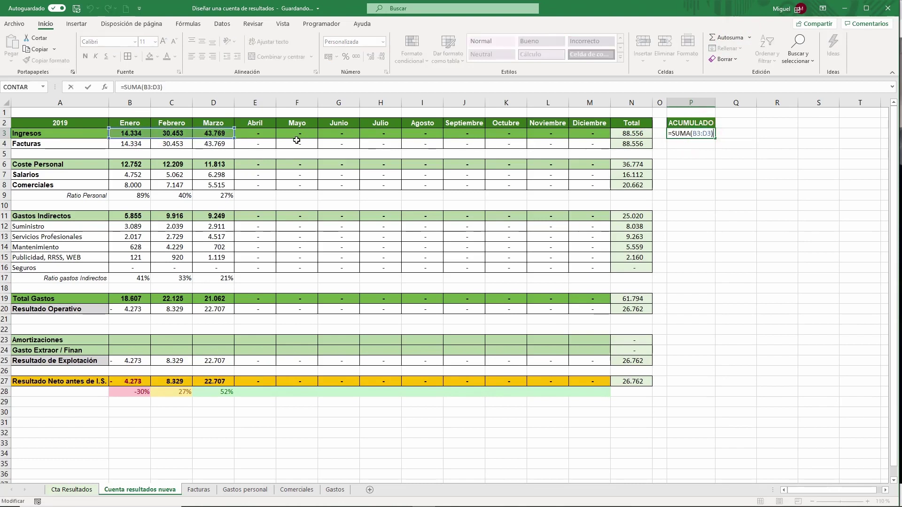
{"action": "key", "text": "Escape"}
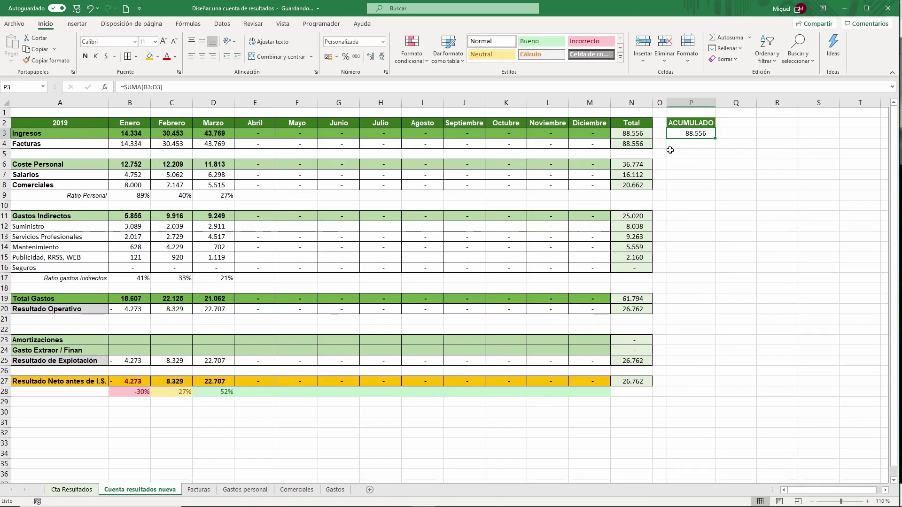
{"action": "key", "text": "Delete"}
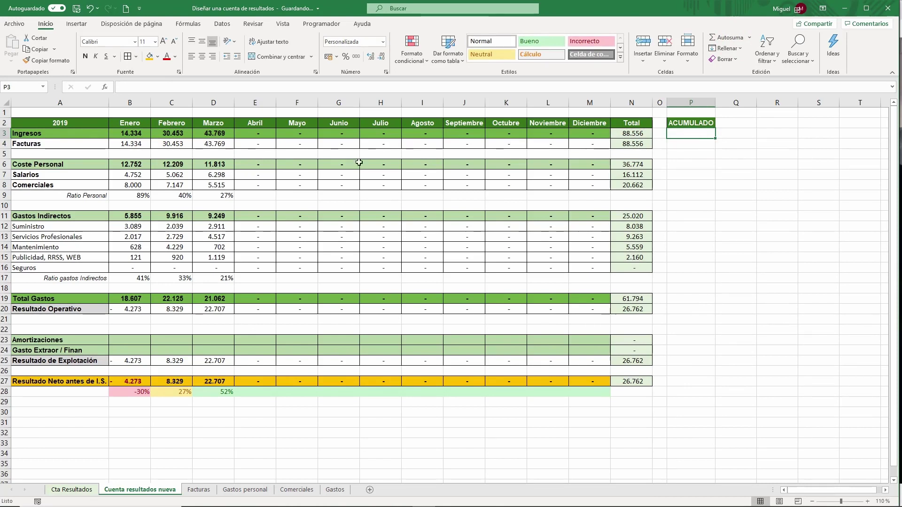
Enter month flags in B1:M1: 1 for Enero to Marzo and 0 for Abril to Diciembre.
{"action": "left_click", "coordinate": [133, 111]}
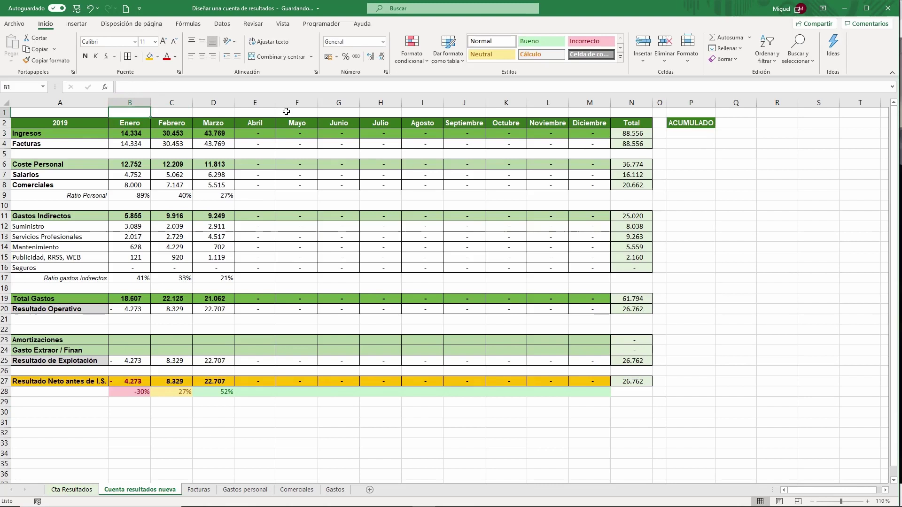
{"action": "type", "text": "1"}
{"action": "key", "text": "Tab"}
{"action": "type", "text": "1"}
{"action": "key", "text": "Tab"}
{"action": "type", "text": "1"}
{"action": "key", "text": "Tab"}
{"action": "type", "text": "0"}
{"action": "key", "text": "Tab"}
{"action": "type", "text": "0"}
{"action": "key", "text": "Tab"}
{"action": "type", "text": "0\t0\t0\t0\t0\t0\t0"}
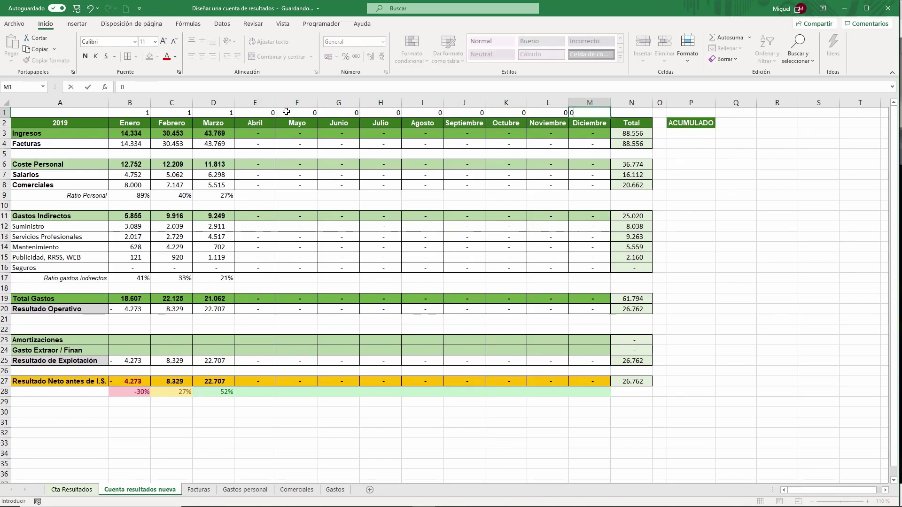
{"action": "key", "text": "Tab"}
Enter =SUMAPRODUCTO(B1:M1;B3:M3) in P3 to accumulate the Ingresos of the flagged months.
{"action": "left_click", "coordinate": [690, 134]}
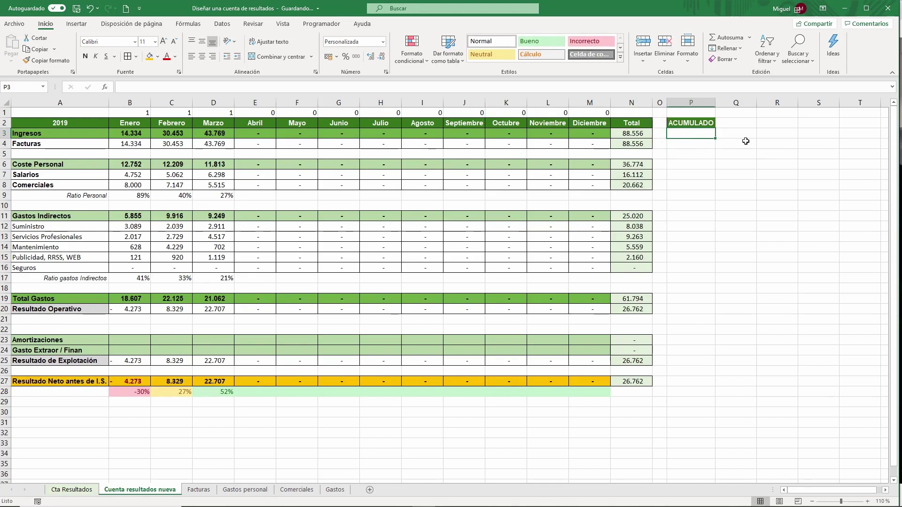
{"action": "type", "text": "=SUMA"}
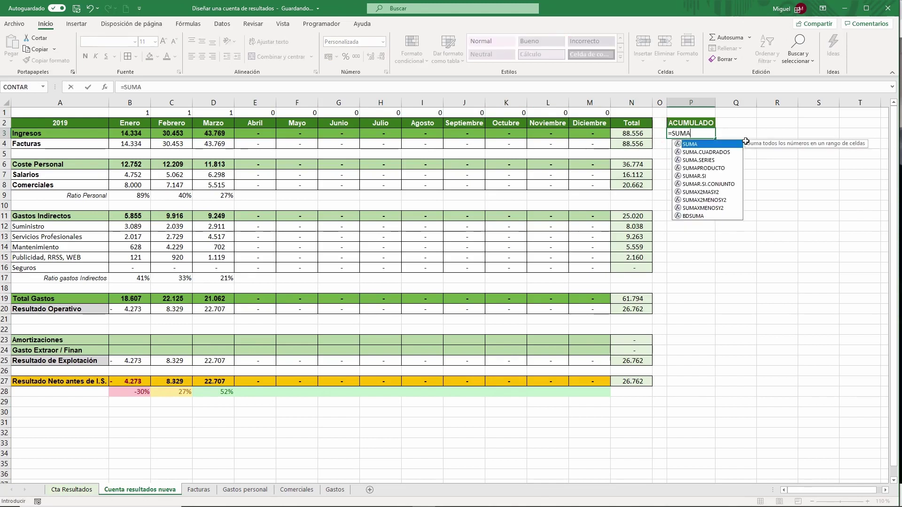
{"action": "double_click", "coordinate": [716, 169]}
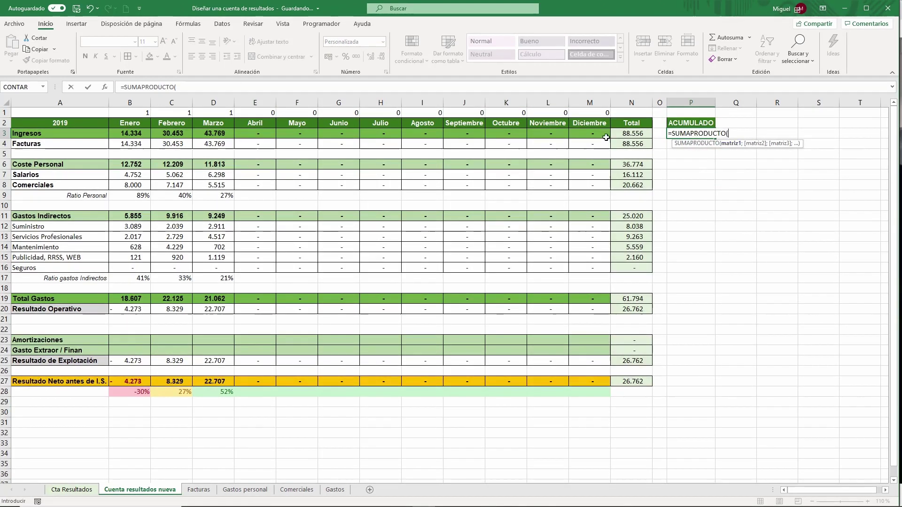
{"action": "left_click_drag", "start_coordinate": [136, 112], "coordinate": [587, 113]}
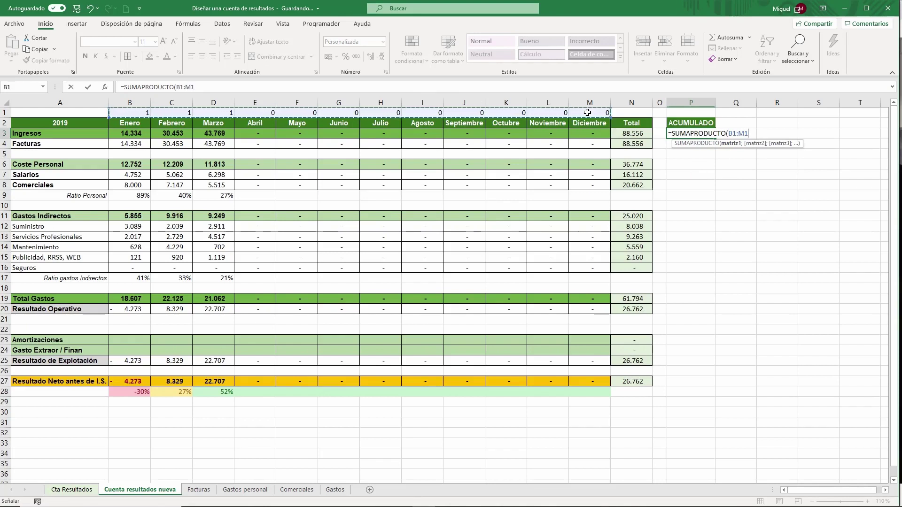
{"action": "type", "text": ";"}
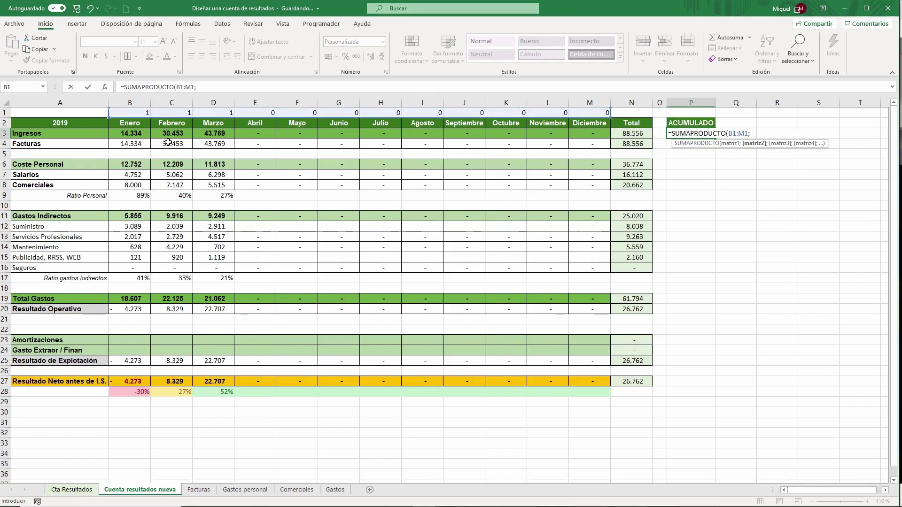
{"action": "left_click_drag", "start_coordinate": [127, 134], "coordinate": [580, 134]}
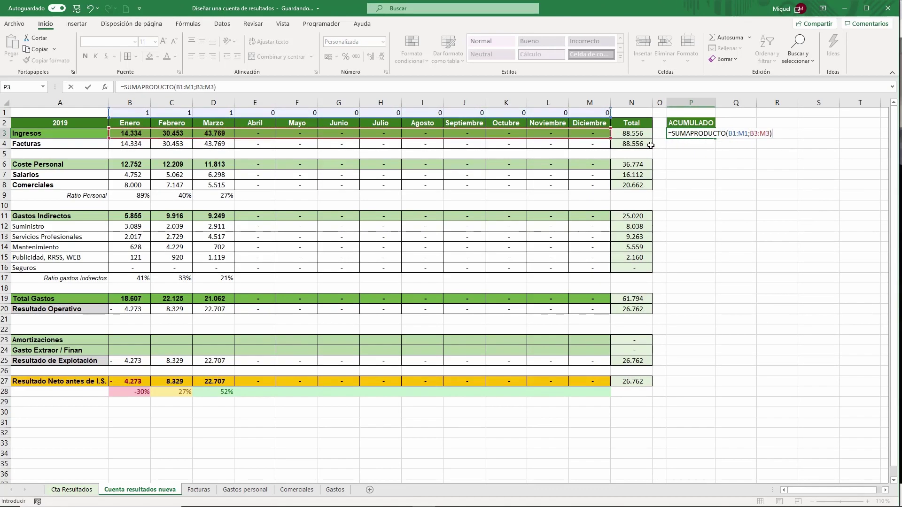
{"action": "key", "text": "Return"}
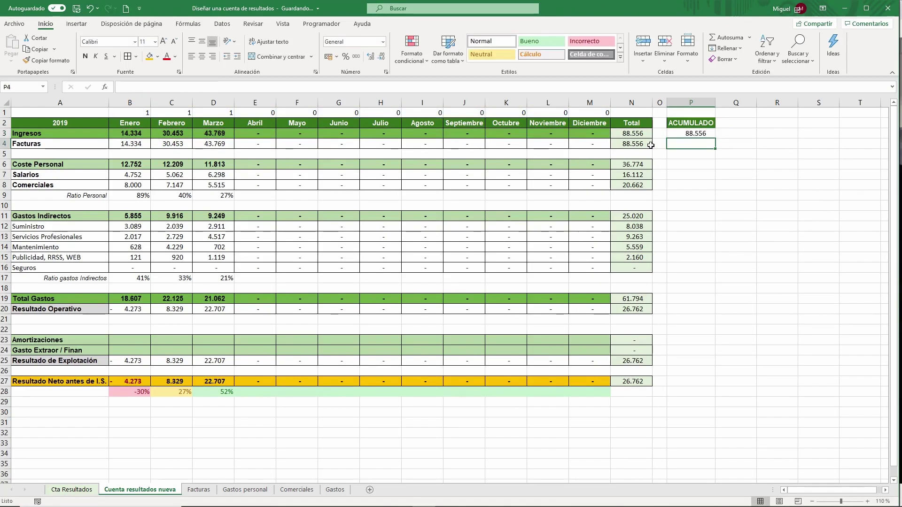
Test the ACUMULADO formula by setting the Marzo flag in D1 to 0 and restoring it to 1.
{"action": "left_click", "coordinate": [230, 113]}
{"action": "type", "text": "0"}
{"action": "key", "text": "Return"}
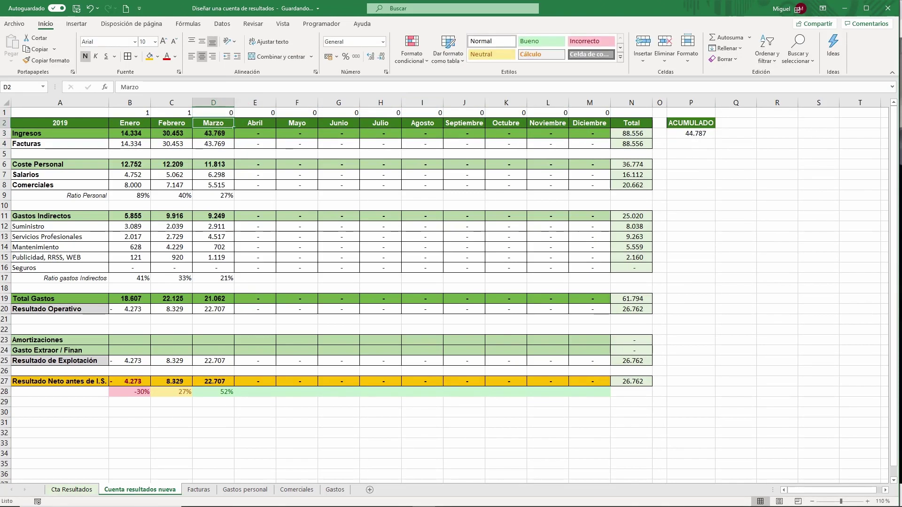
{"action": "left_click", "coordinate": [229, 113]}
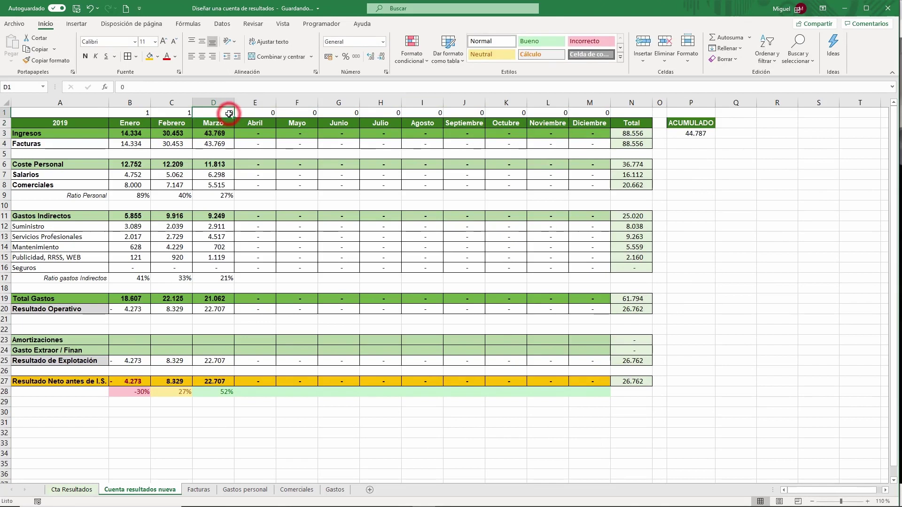
{"action": "type", "text": "1"}
{"action": "key", "text": "Return"}
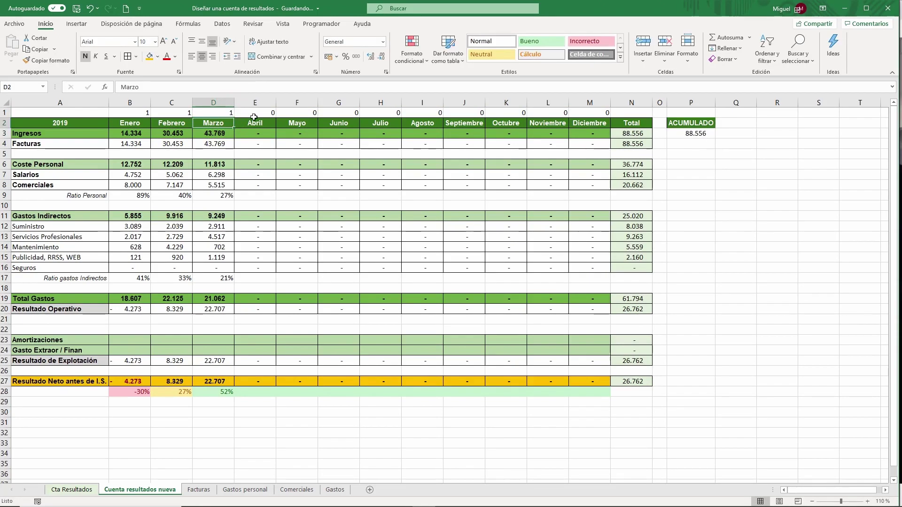
Set the Marzo flag in D1 to 0 and check the sum of the Enero and Febrero Ingresos, B3:C3.
{"action": "left_click", "coordinate": [127, 134]}
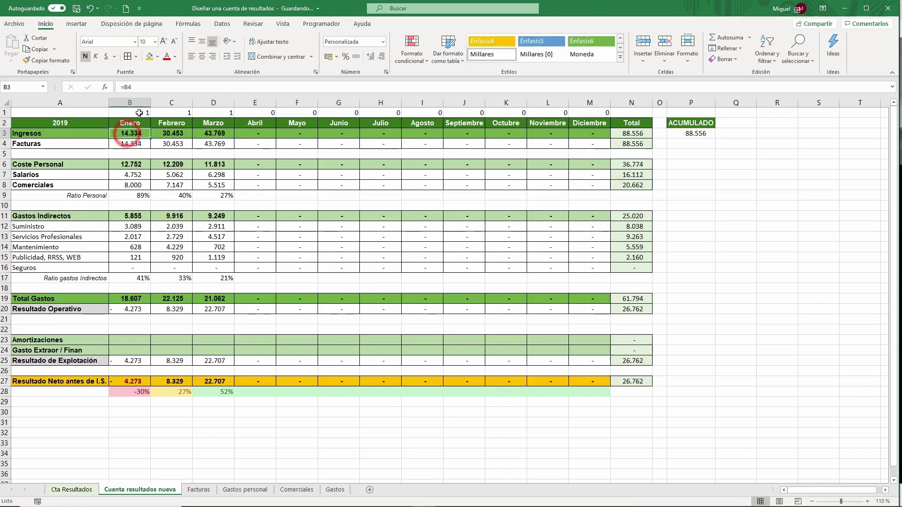
{"action": "left_click", "coordinate": [174, 133]}
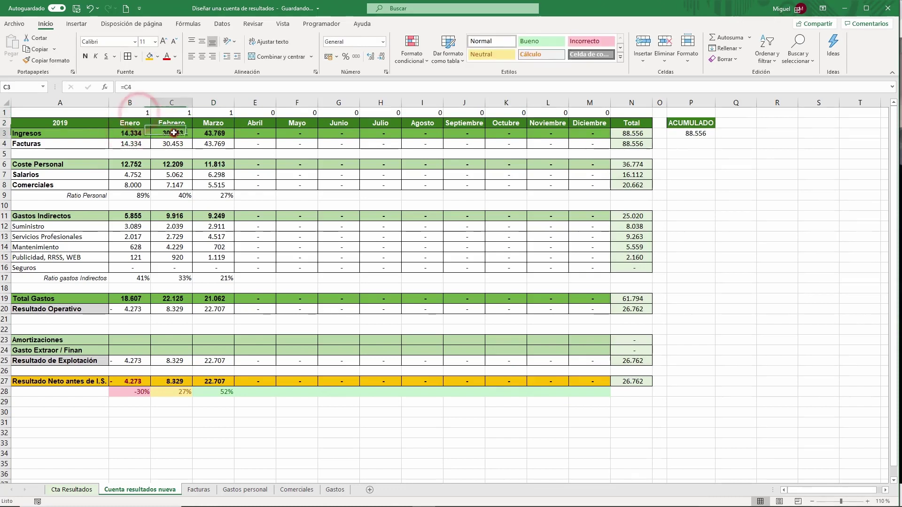
{"action": "left_click", "coordinate": [213, 133]}
{"action": "left_click", "coordinate": [220, 113]}
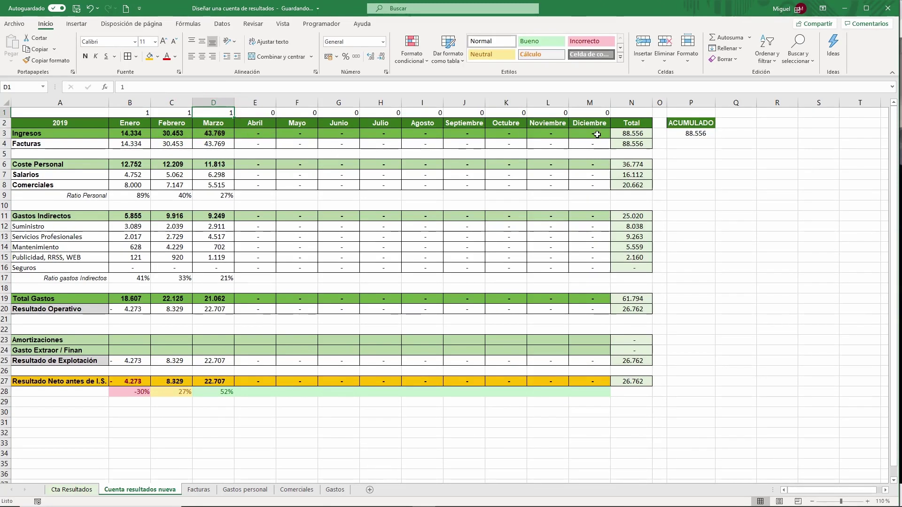
{"action": "left_click", "coordinate": [226, 113]}
{"action": "type", "text": "0"}
{"action": "key", "text": "Return"}
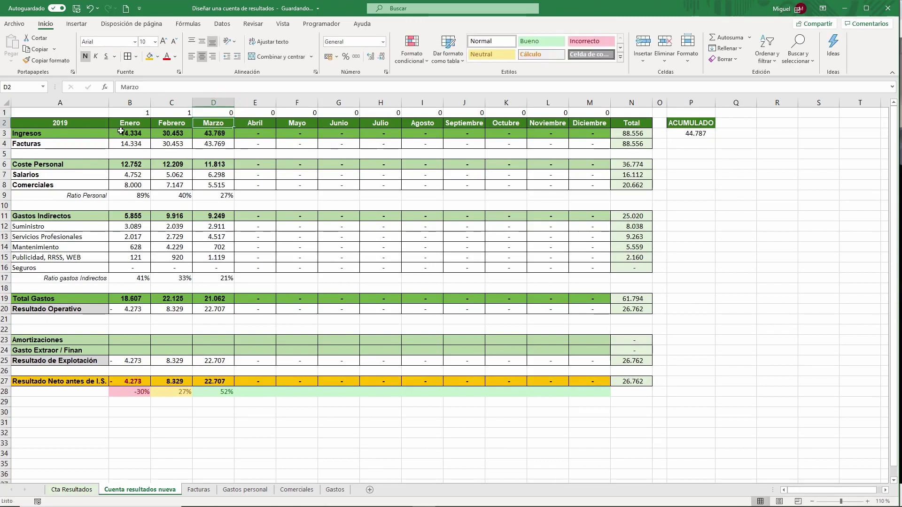
{"action": "left_click_drag", "start_coordinate": [121, 132], "coordinate": [171, 133]}
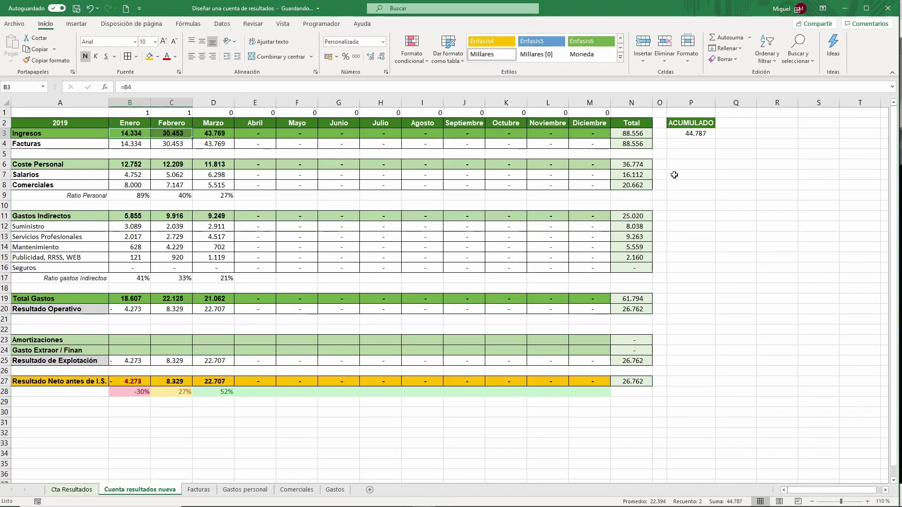
Fill the P3 formula down to P27 and fit column P to its contents.
{"action": "left_click", "coordinate": [695, 133]}
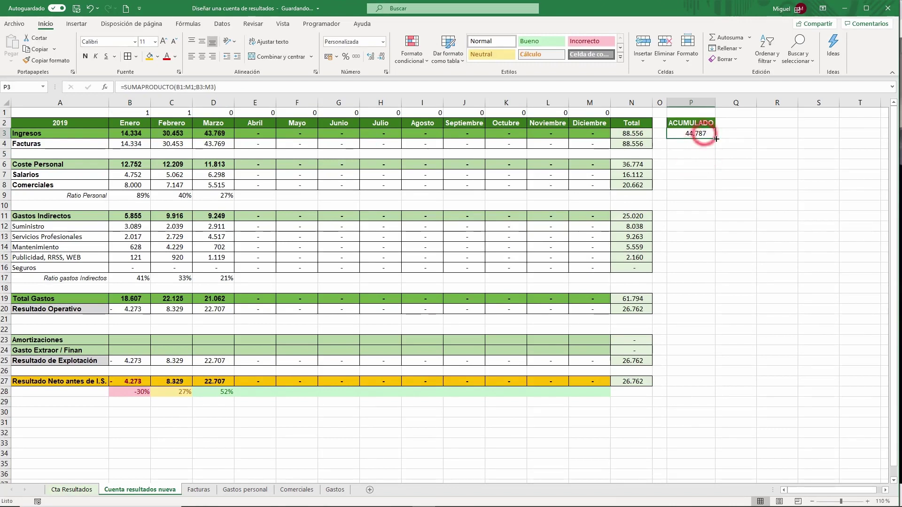
{"action": "left_click_drag", "start_coordinate": [716, 139], "coordinate": [696, 388]}
{"action": "left_click", "coordinate": [696, 154]}
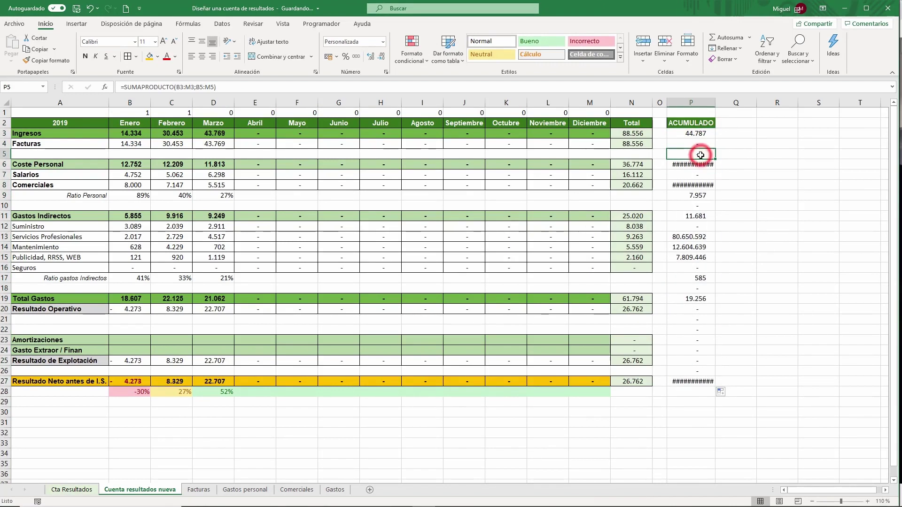
{"action": "double_click", "coordinate": [715, 102]}
Make the flag range in P3 absolute, $B$1:$M$1, and fill the corrected formula down to P27.
{"action": "left_click", "coordinate": [688, 138]}
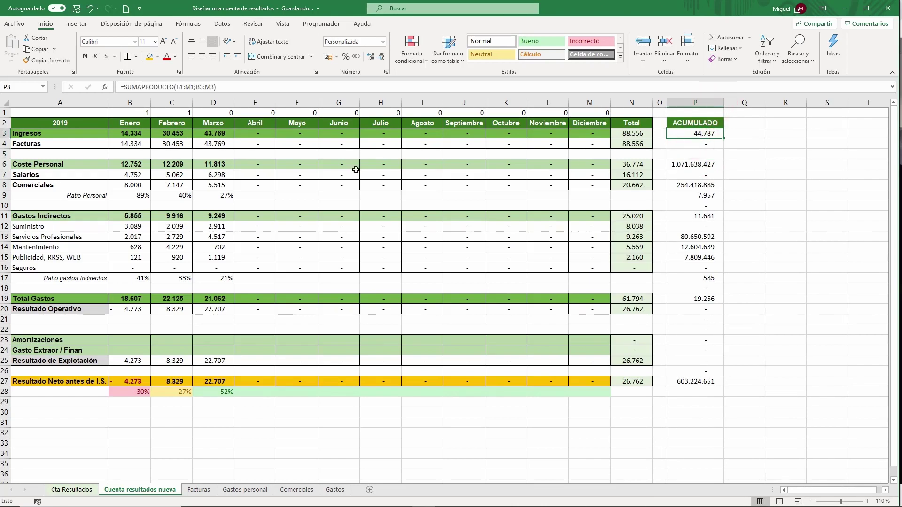
{"action": "key", "text": "F2"}
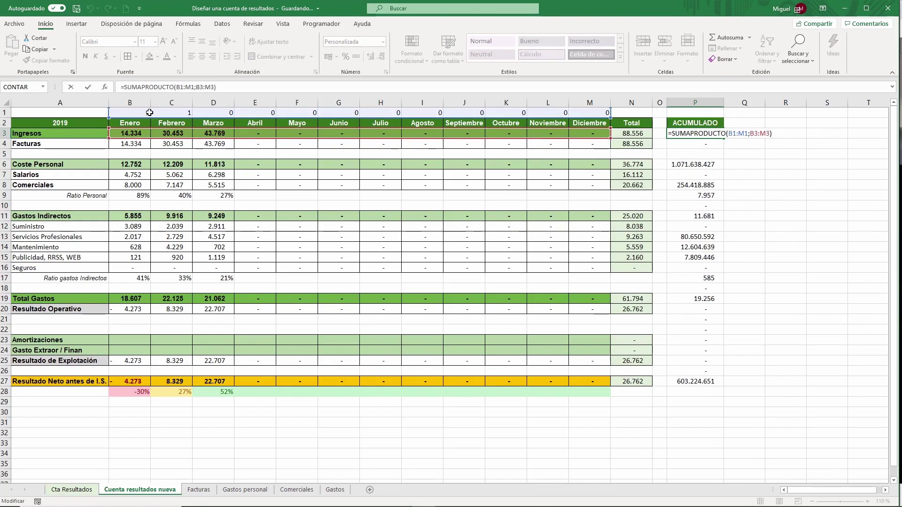
{"action": "left_click", "coordinate": [179, 87]}
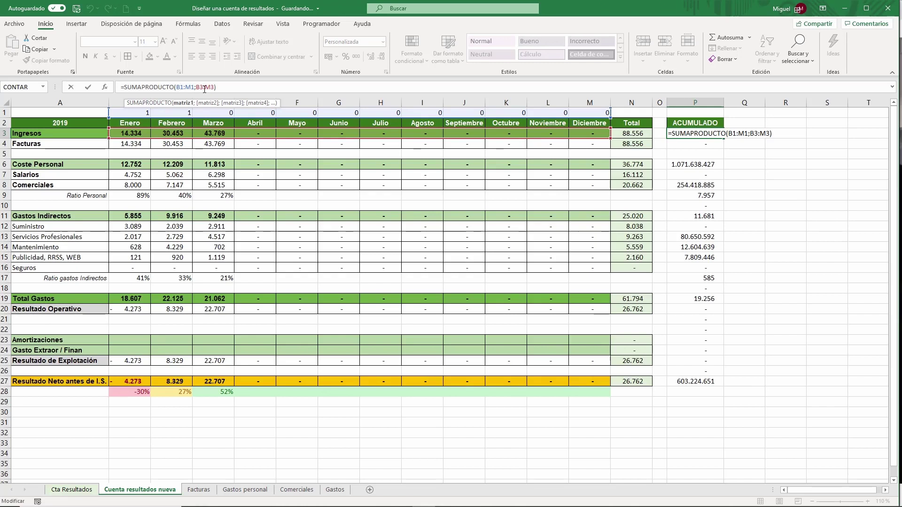
{"action": "key", "text": "F4"}
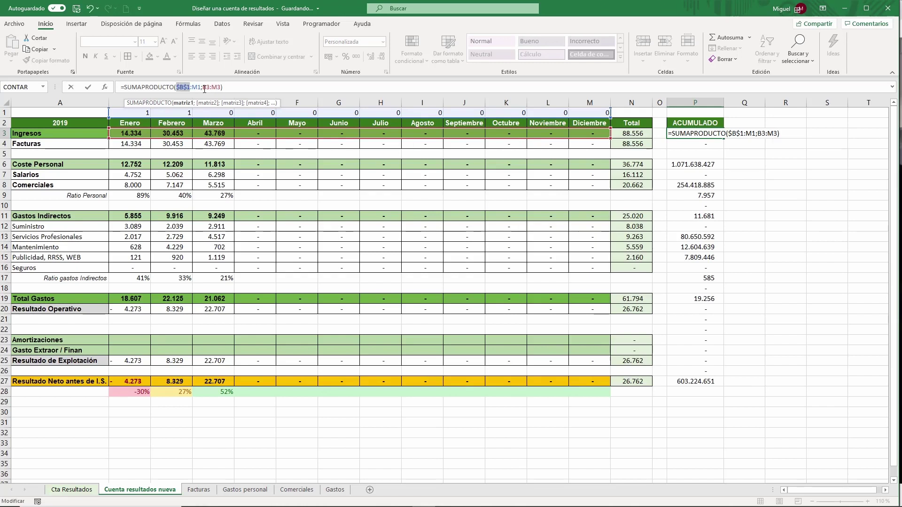
{"action": "left_click", "coordinate": [194, 88]}
{"action": "key", "text": "F4"}
{"action": "key", "text": "Return"}
{"action": "left_click", "coordinate": [705, 133]}
{"action": "left_click_drag", "start_coordinate": [724, 139], "coordinate": [734, 386]}
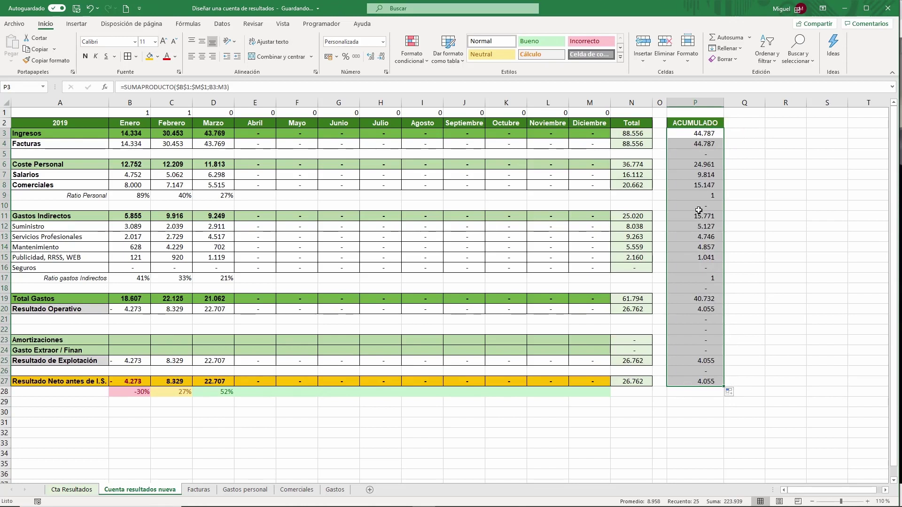
Clear the ACUMULADO formulas from the blank and ratio rows: P5, P9:P10, P17:P18, P21:P22 and P26.
{"action": "left_click", "coordinate": [709, 154]}
{"action": "key", "text": "Delete"}
{"action": "left_click_drag", "start_coordinate": [700, 194], "coordinate": [699, 206]}
{"action": "left_click_drag", "start_coordinate": [700, 278], "coordinate": [699, 287]}
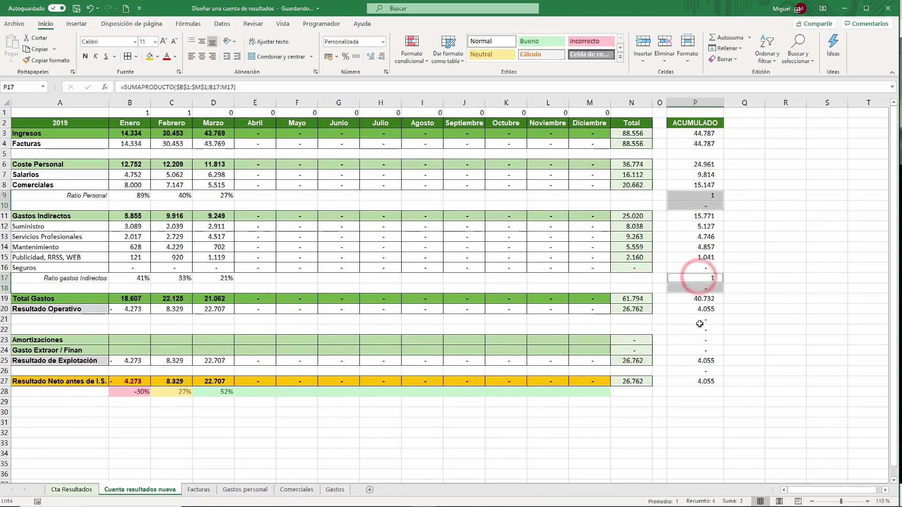
{"action": "left_click_drag", "start_coordinate": [701, 321], "coordinate": [701, 325]}
{"action": "left_click", "coordinate": [701, 371], "text": "ctrl"}
{"action": "key", "text": "Delete"}
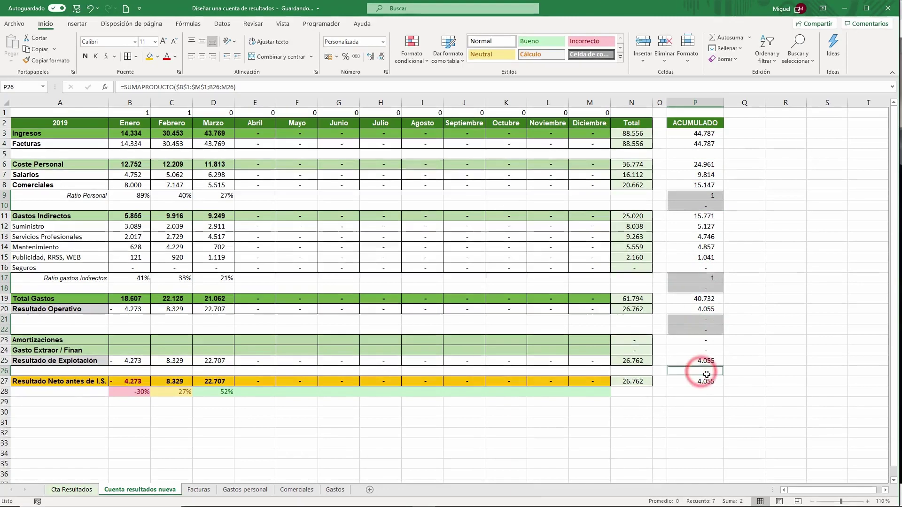
{"action": "key", "text": "Return"}
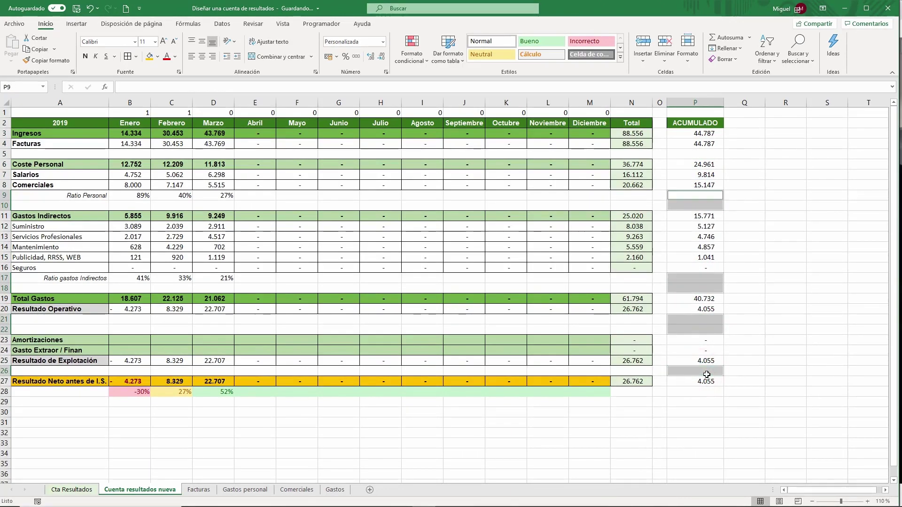
Copy the formatting of the Total column, N2:N27, onto the ACUMULADO column starting at P2.
{"action": "left_click", "coordinate": [789, 322]}
{"action": "left_click_drag", "start_coordinate": [643, 124], "coordinate": [636, 382]}
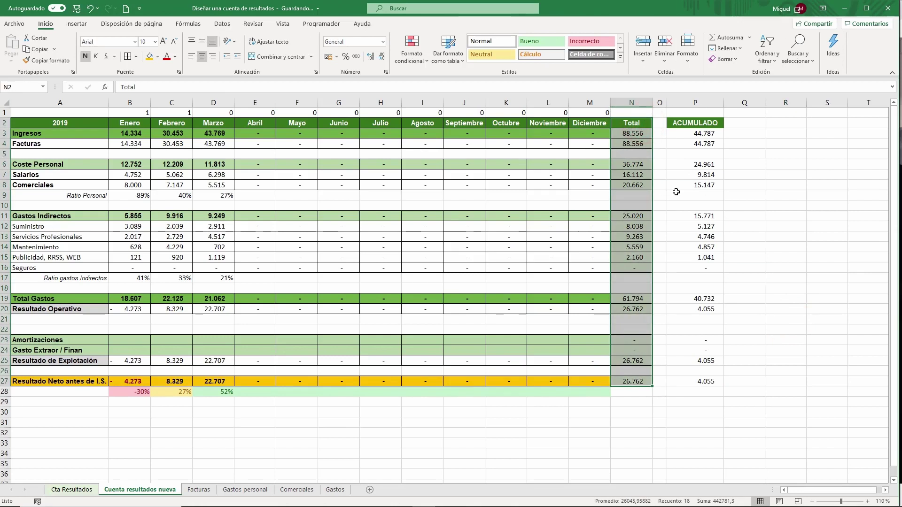
{"action": "left_click", "coordinate": [63, 62]}
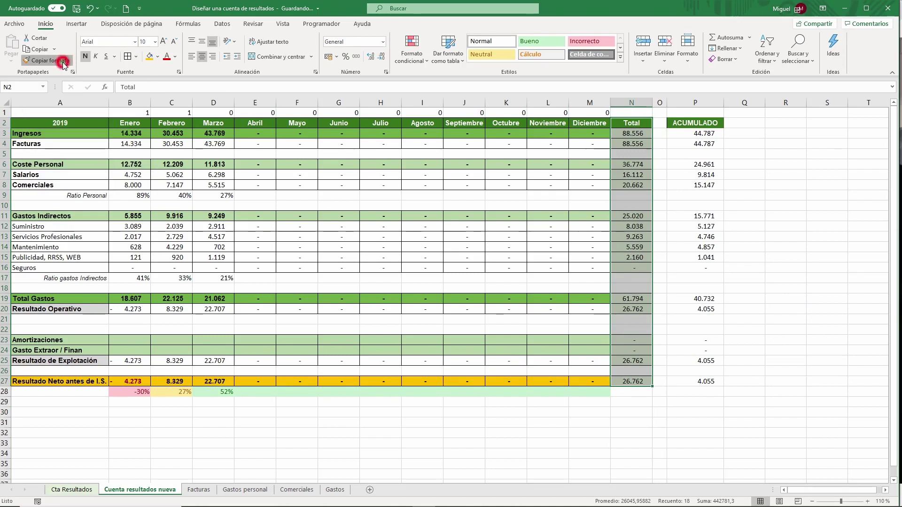
{"action": "left_click", "coordinate": [696, 127]}
{"action": "left_click", "coordinate": [778, 254]}
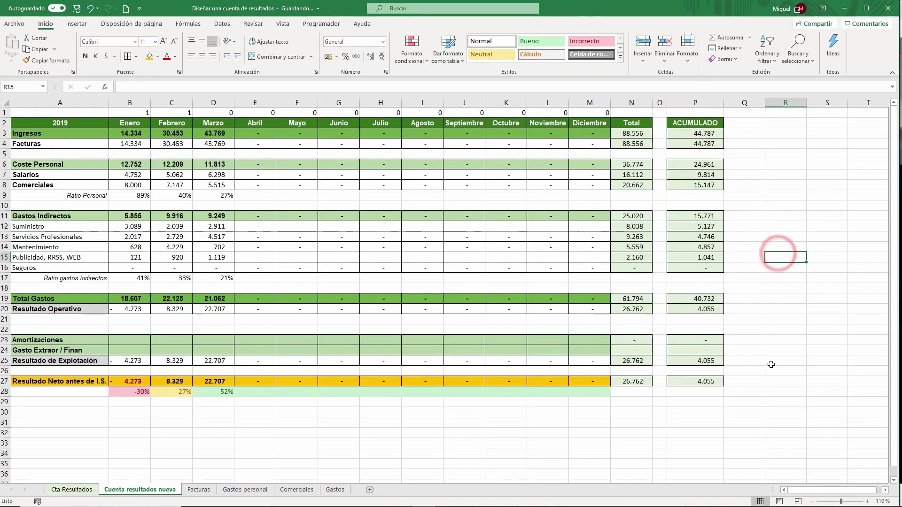